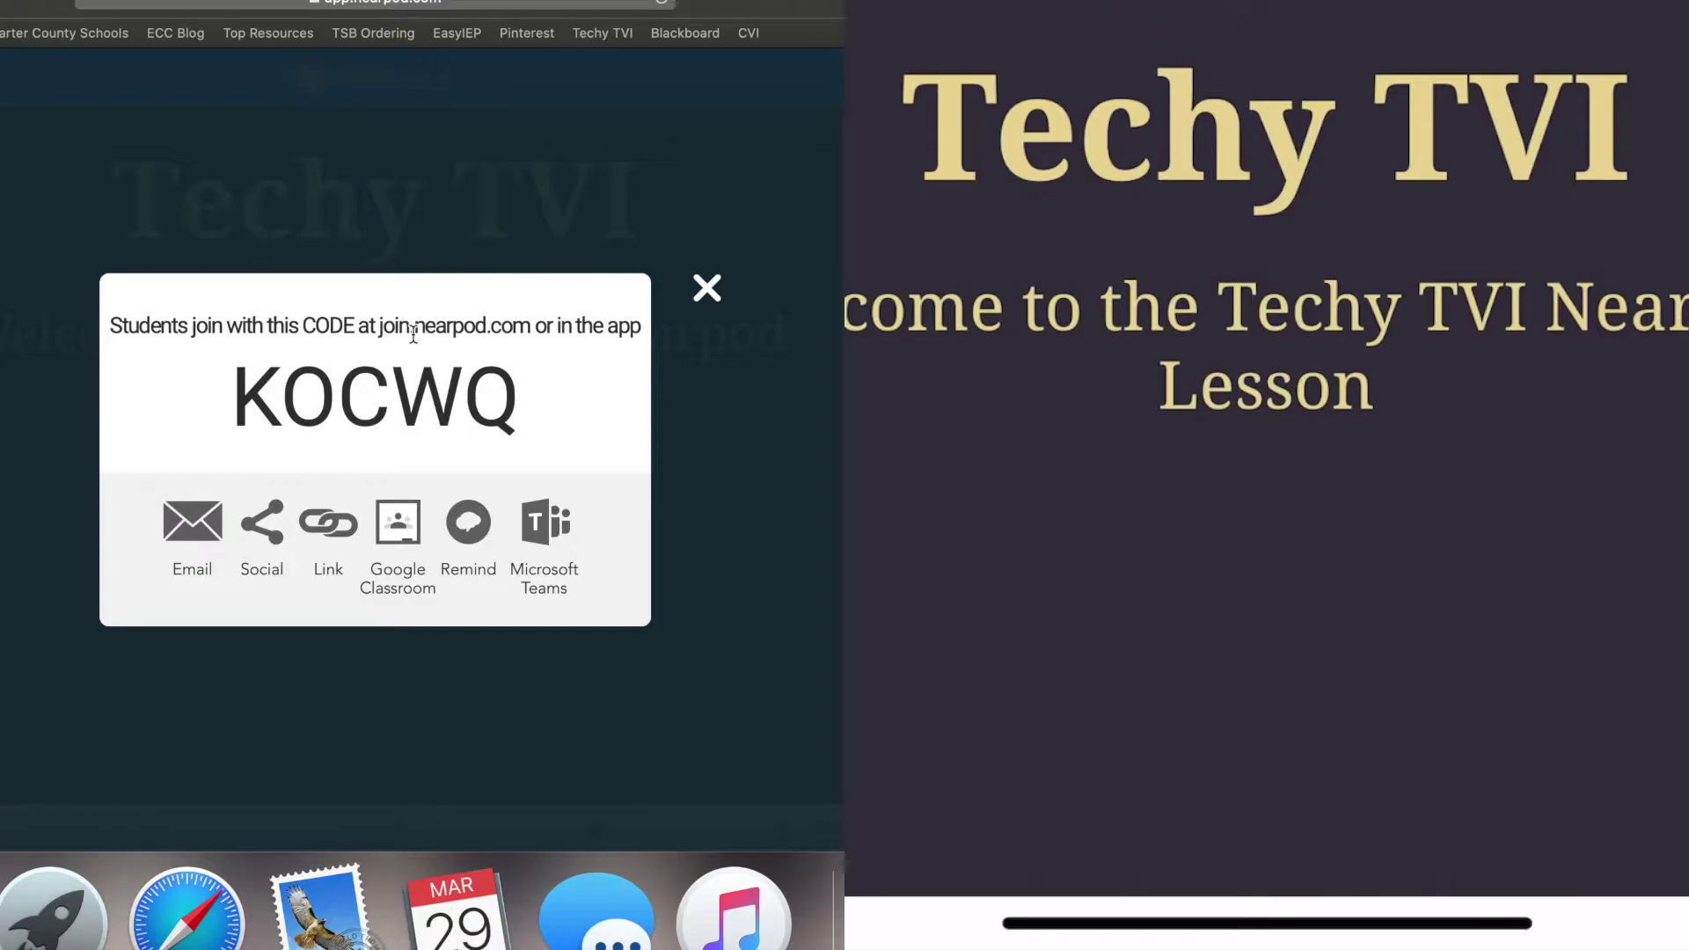
Close the join code window and advance the live lesson to the favorite animal poll slide.
left_click(717, 286)
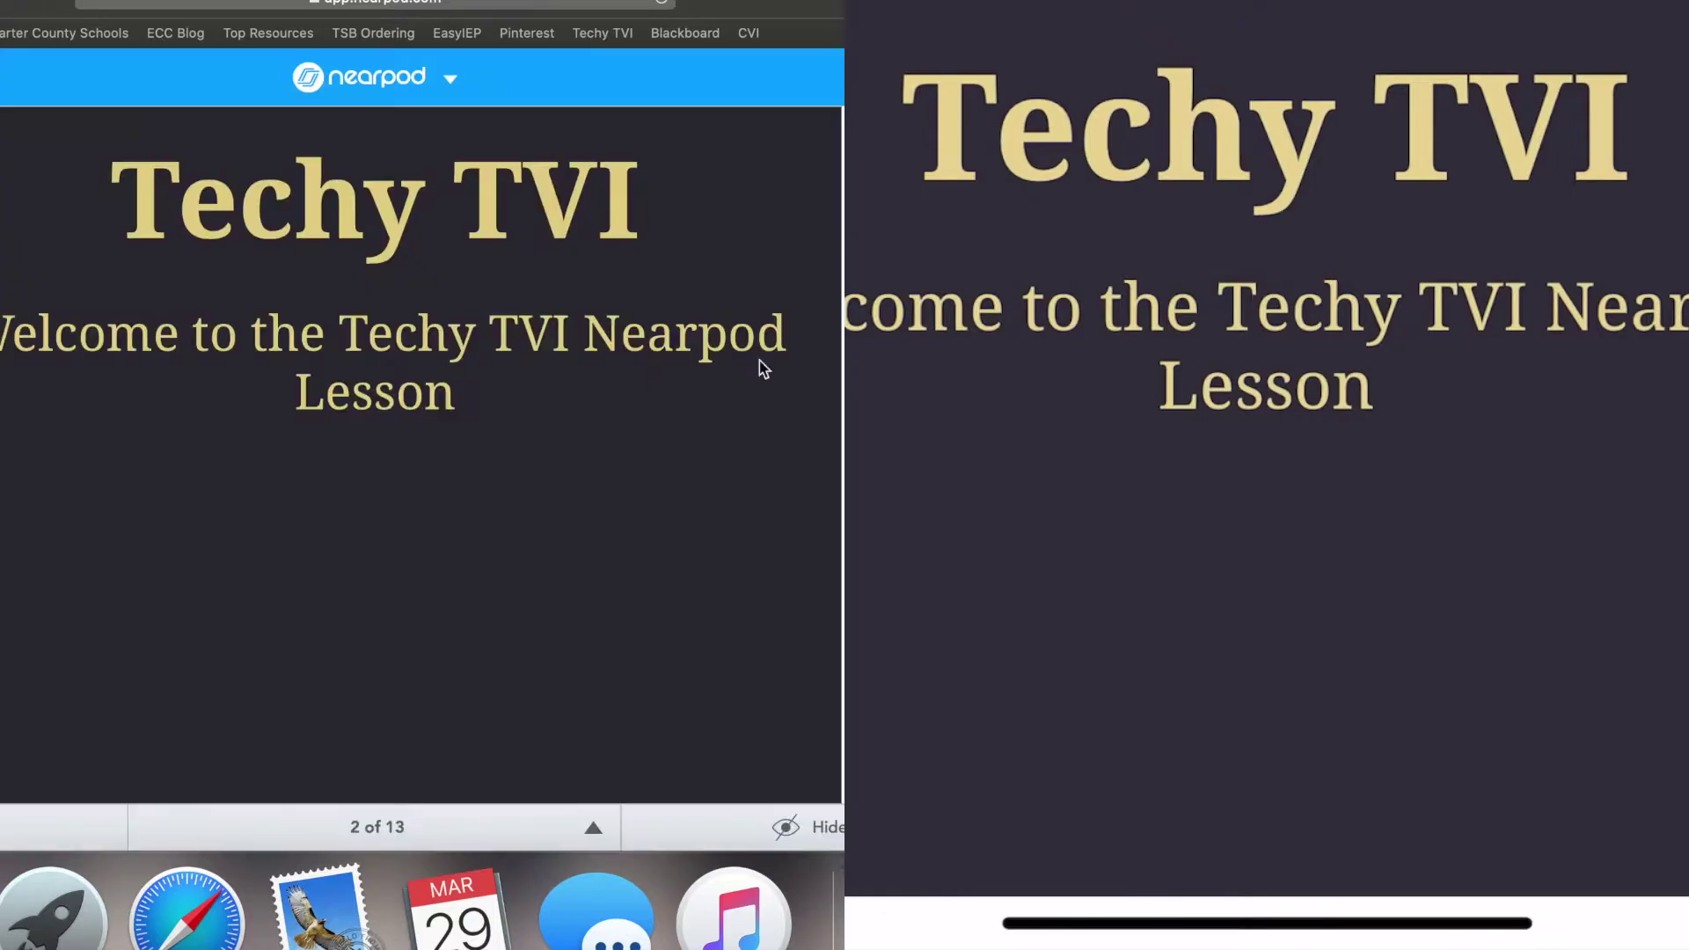
key("Right")
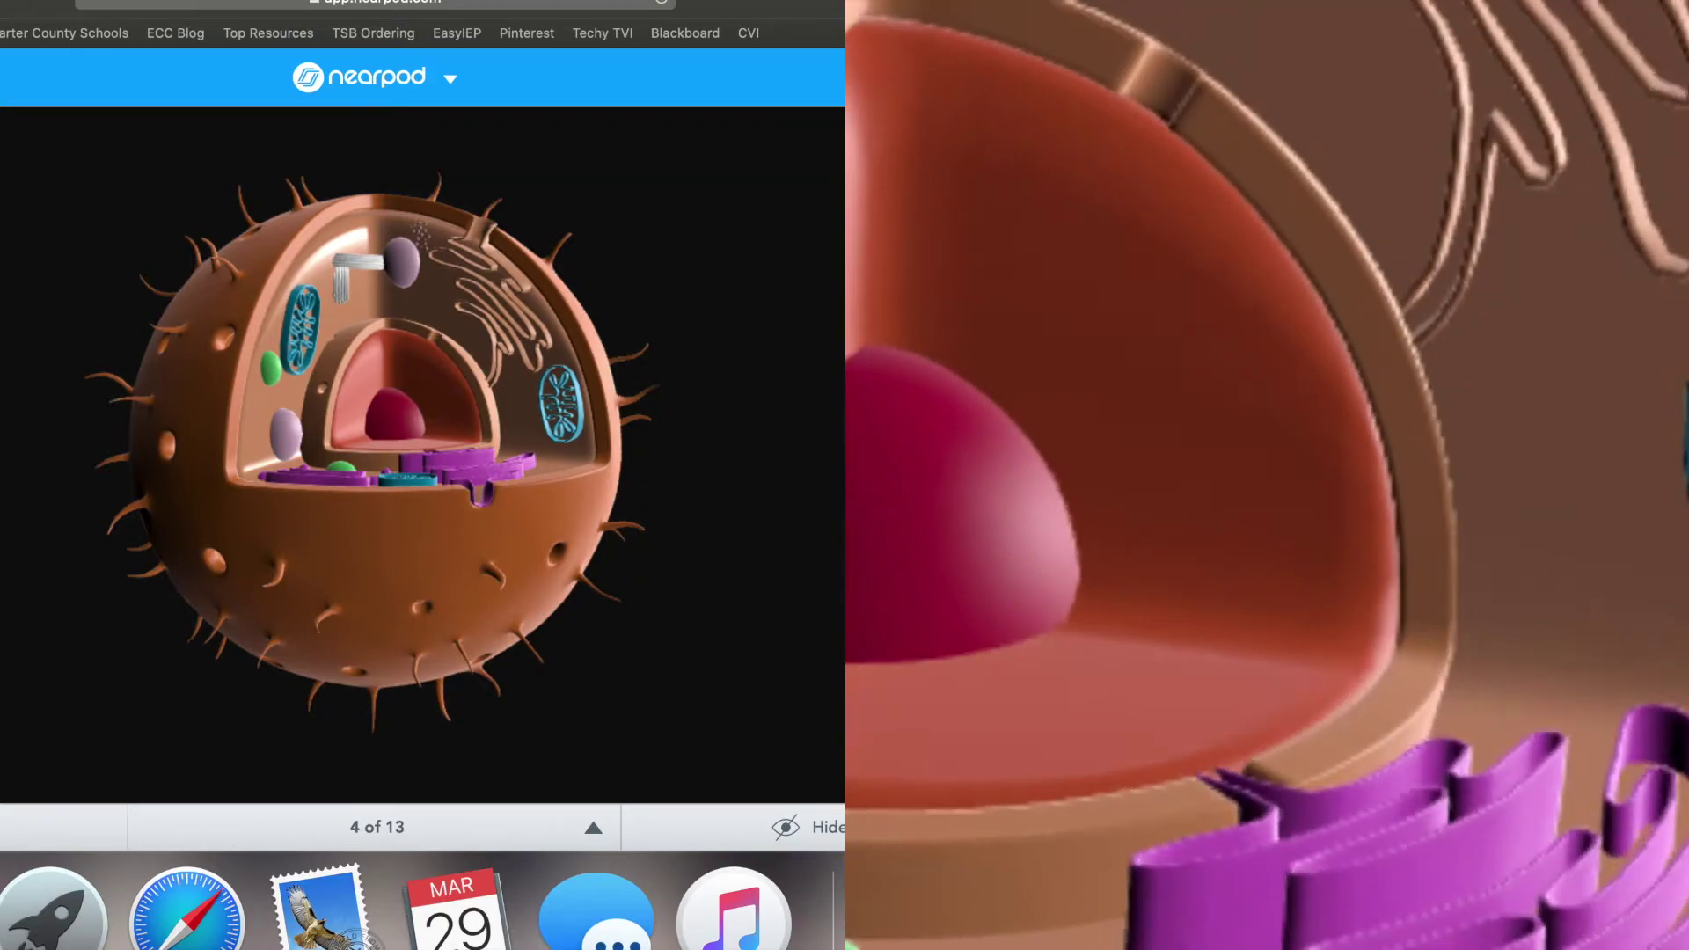
key("Right")
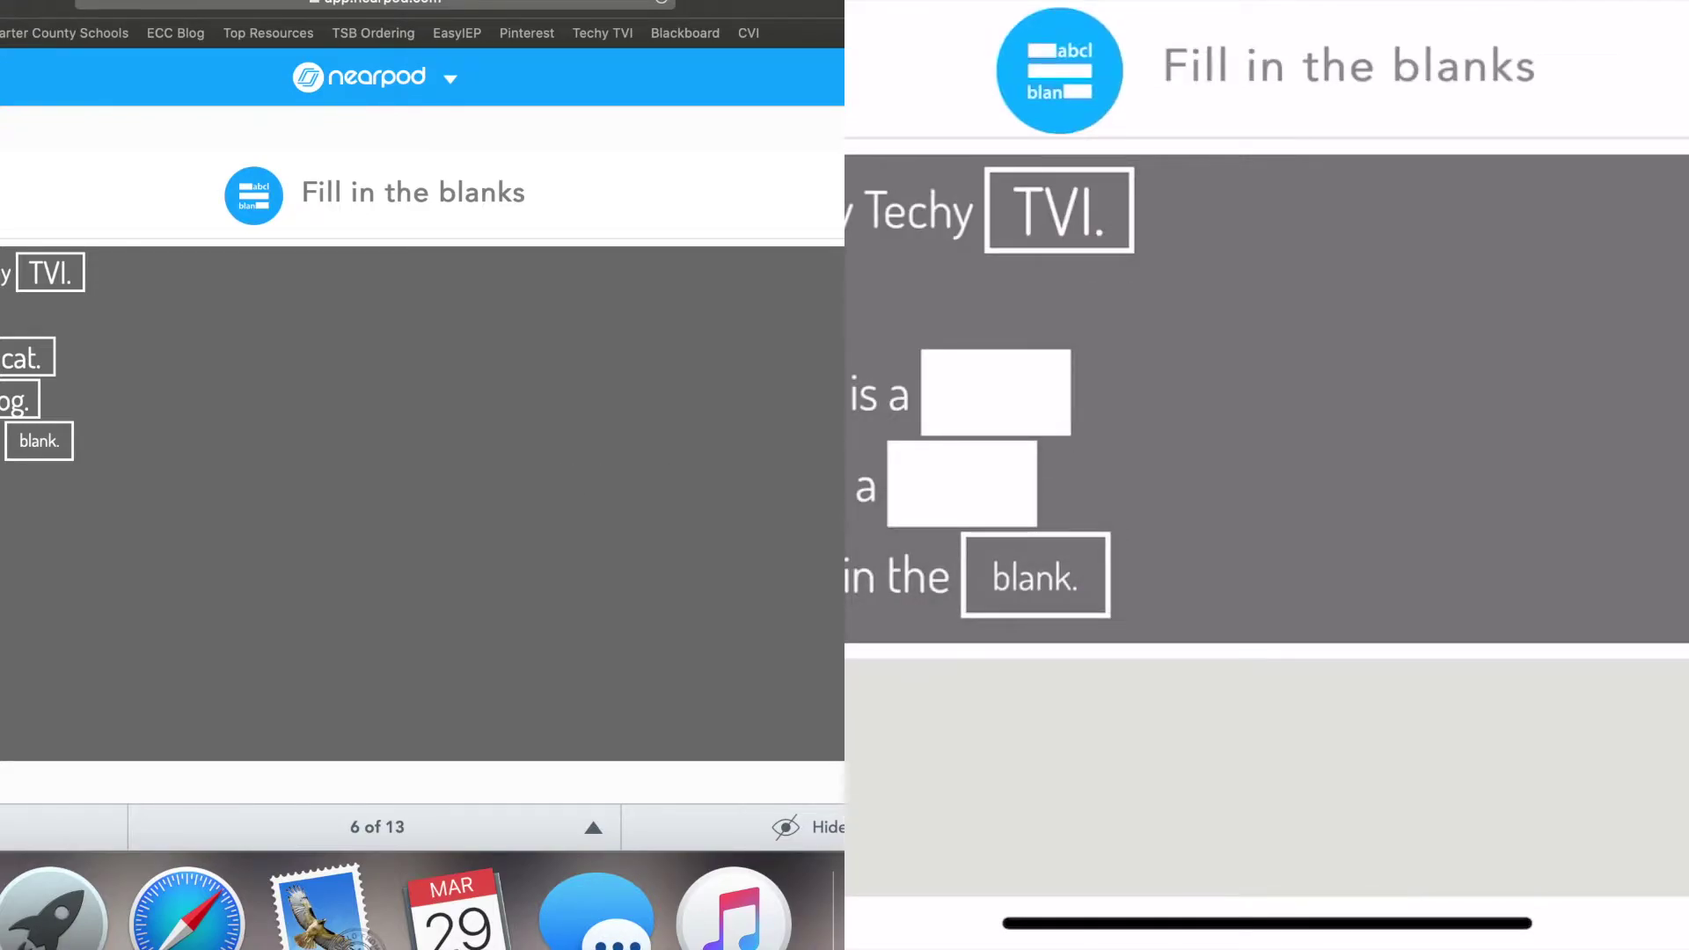
left_click(820, 479)
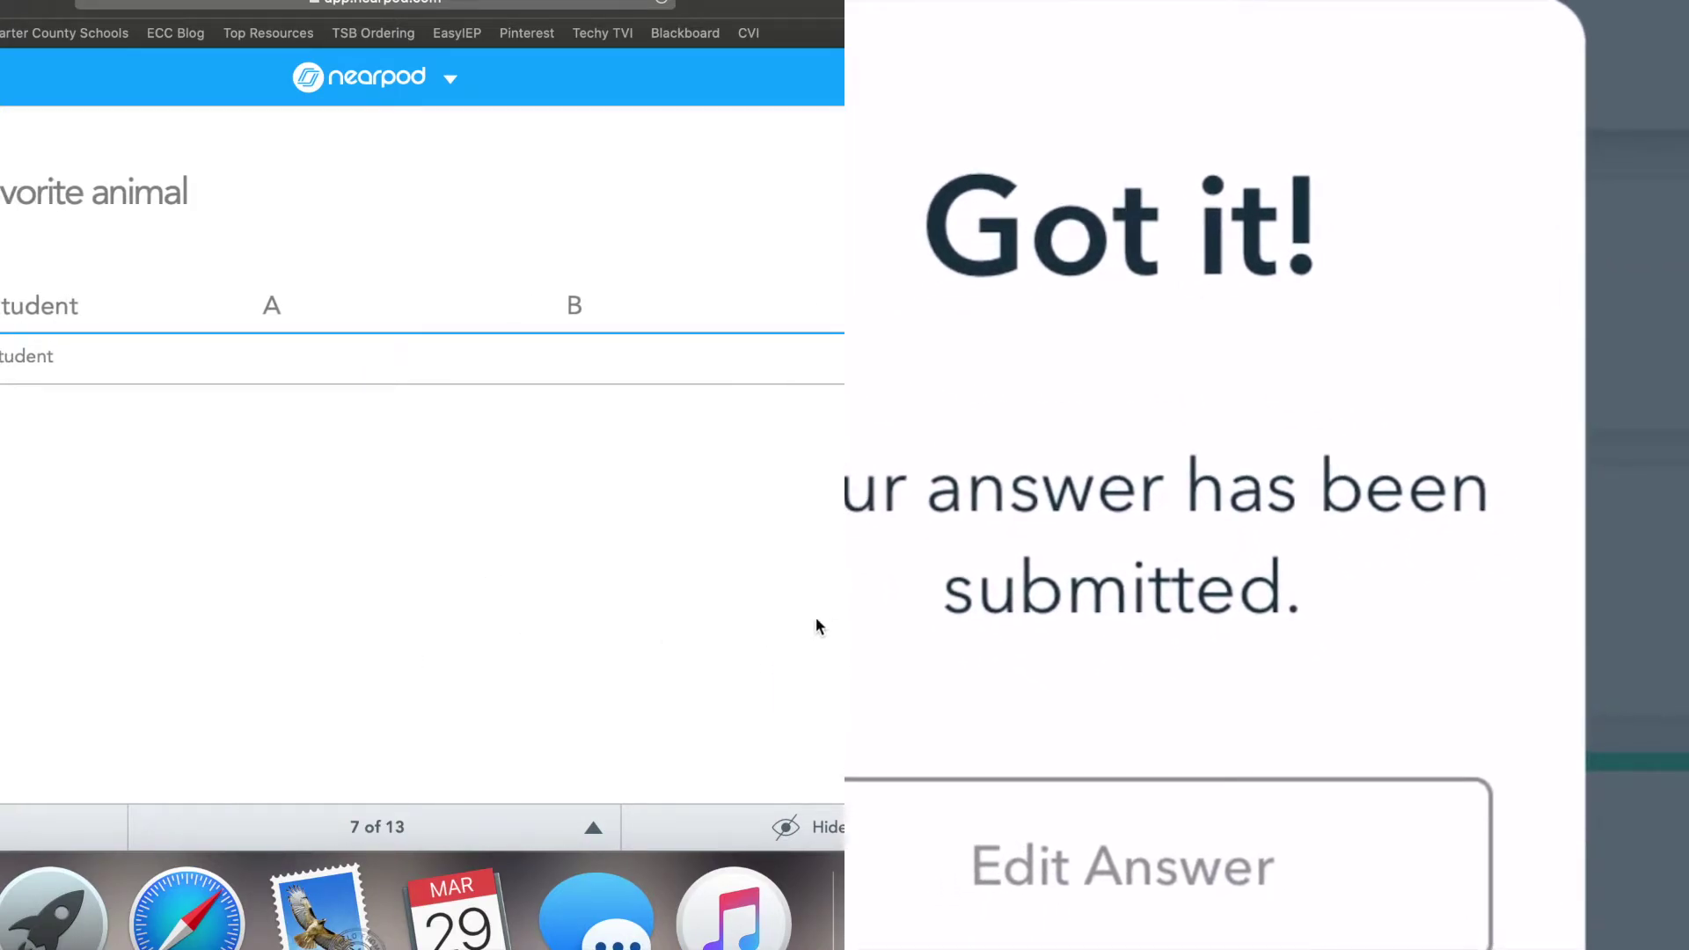
Advance past the quiz to the drawing slide and view the student's submitted drawing enlarged.
key("Right")
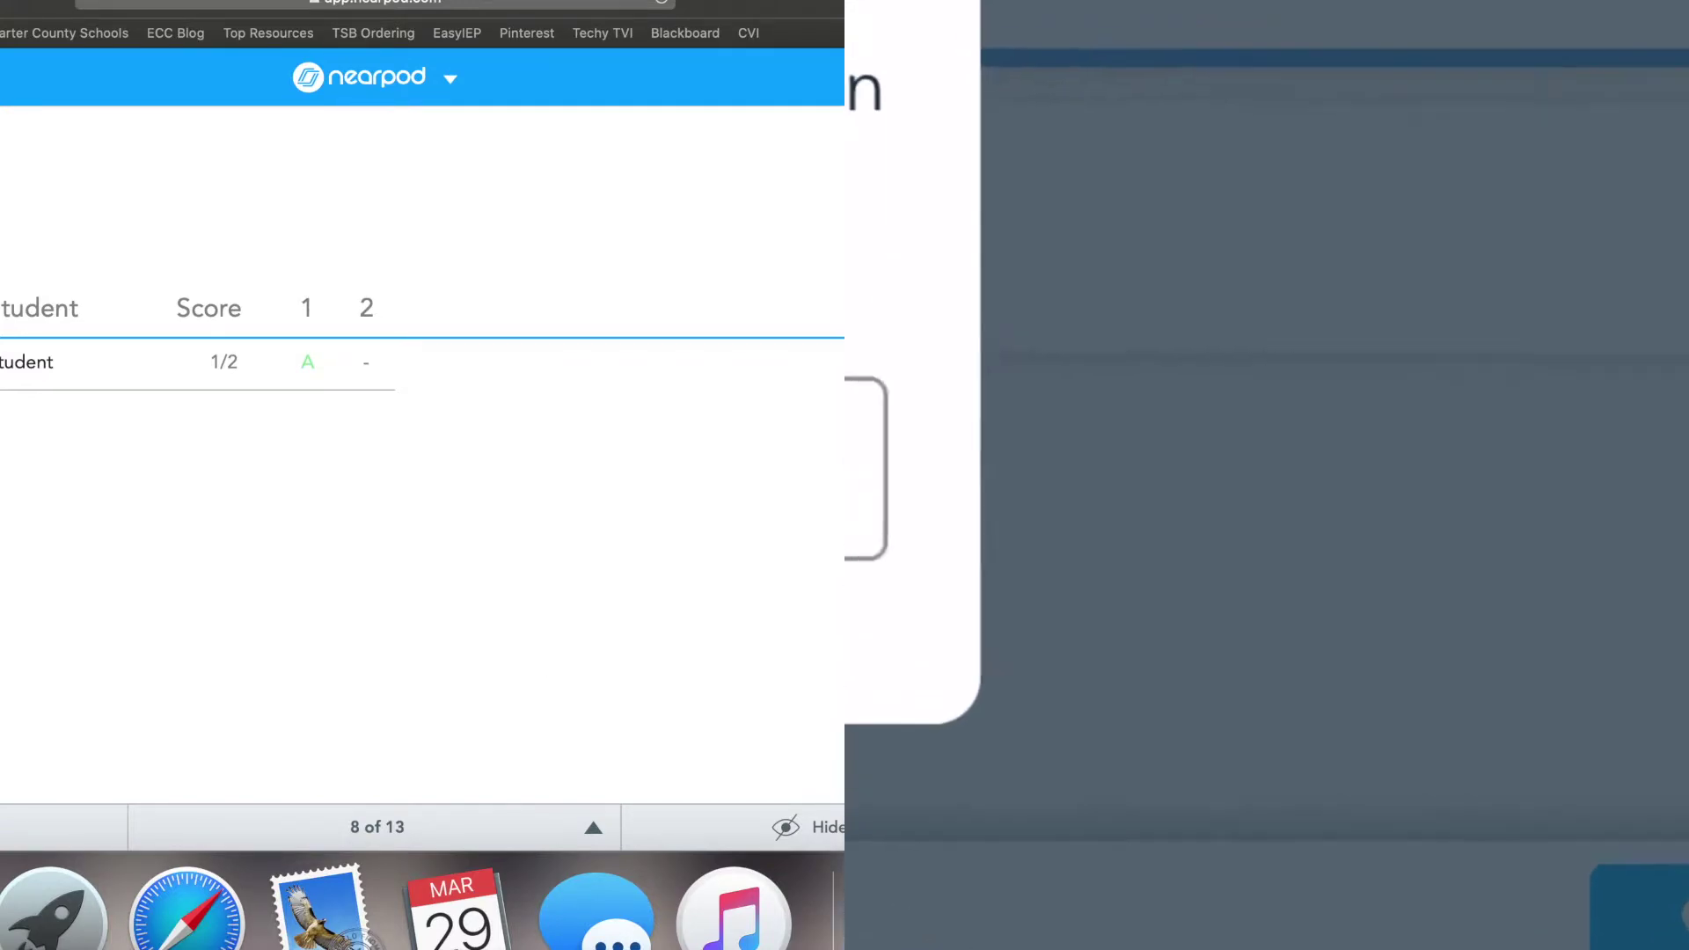
key("Right")
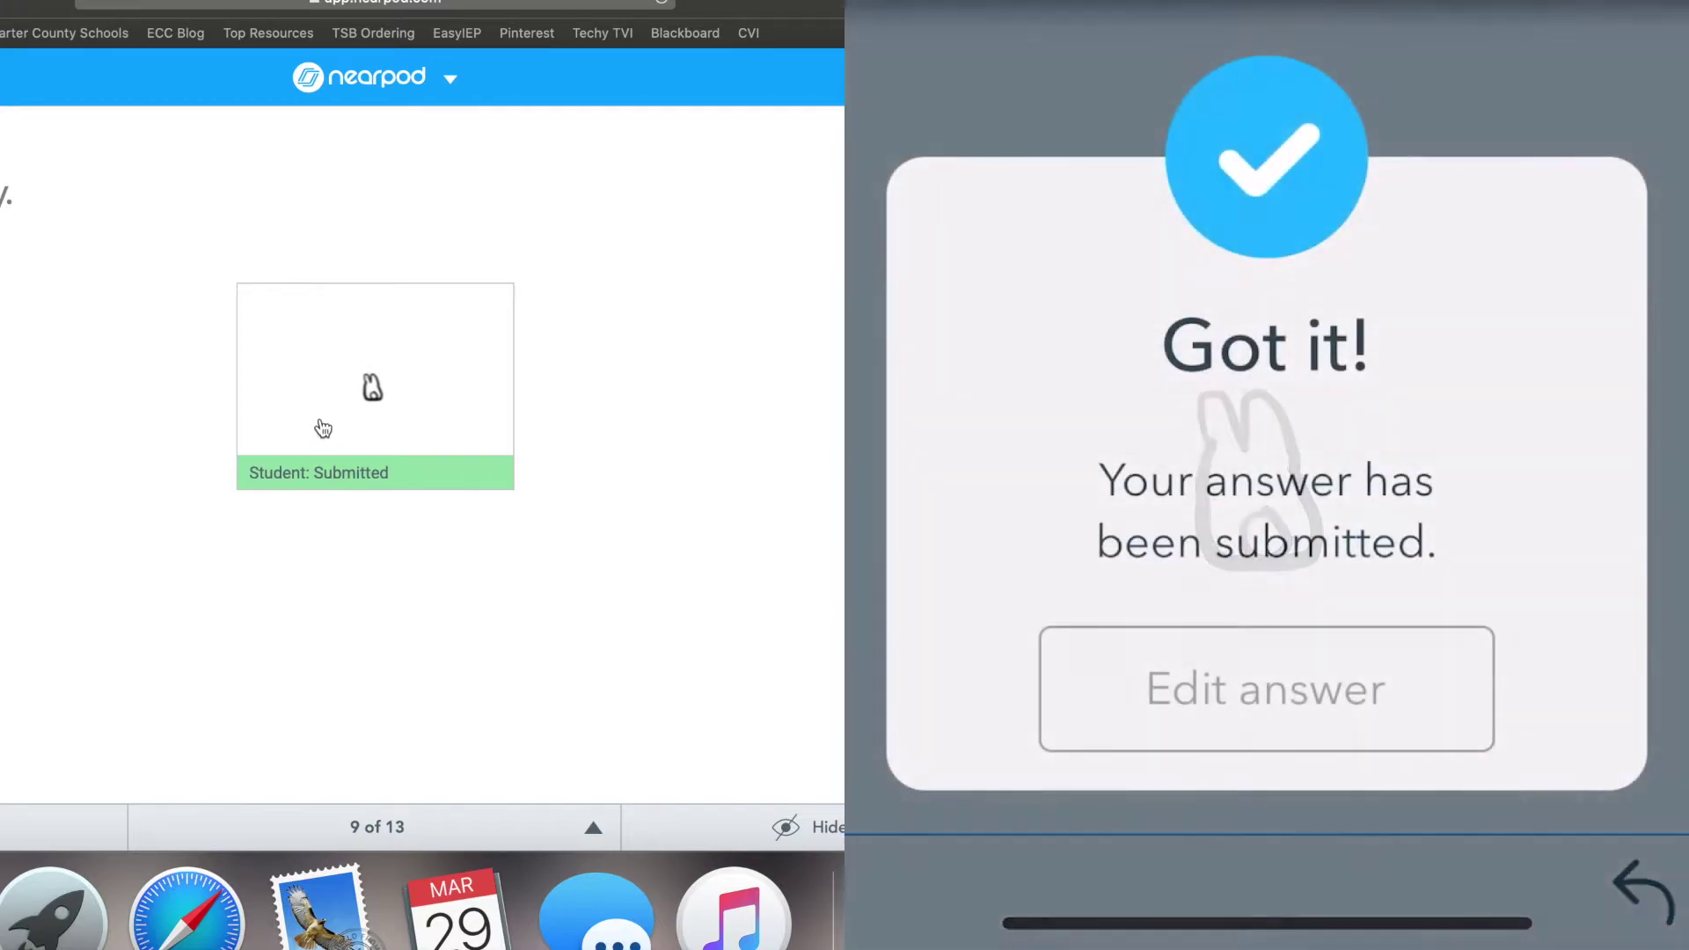
left_click(423, 410)
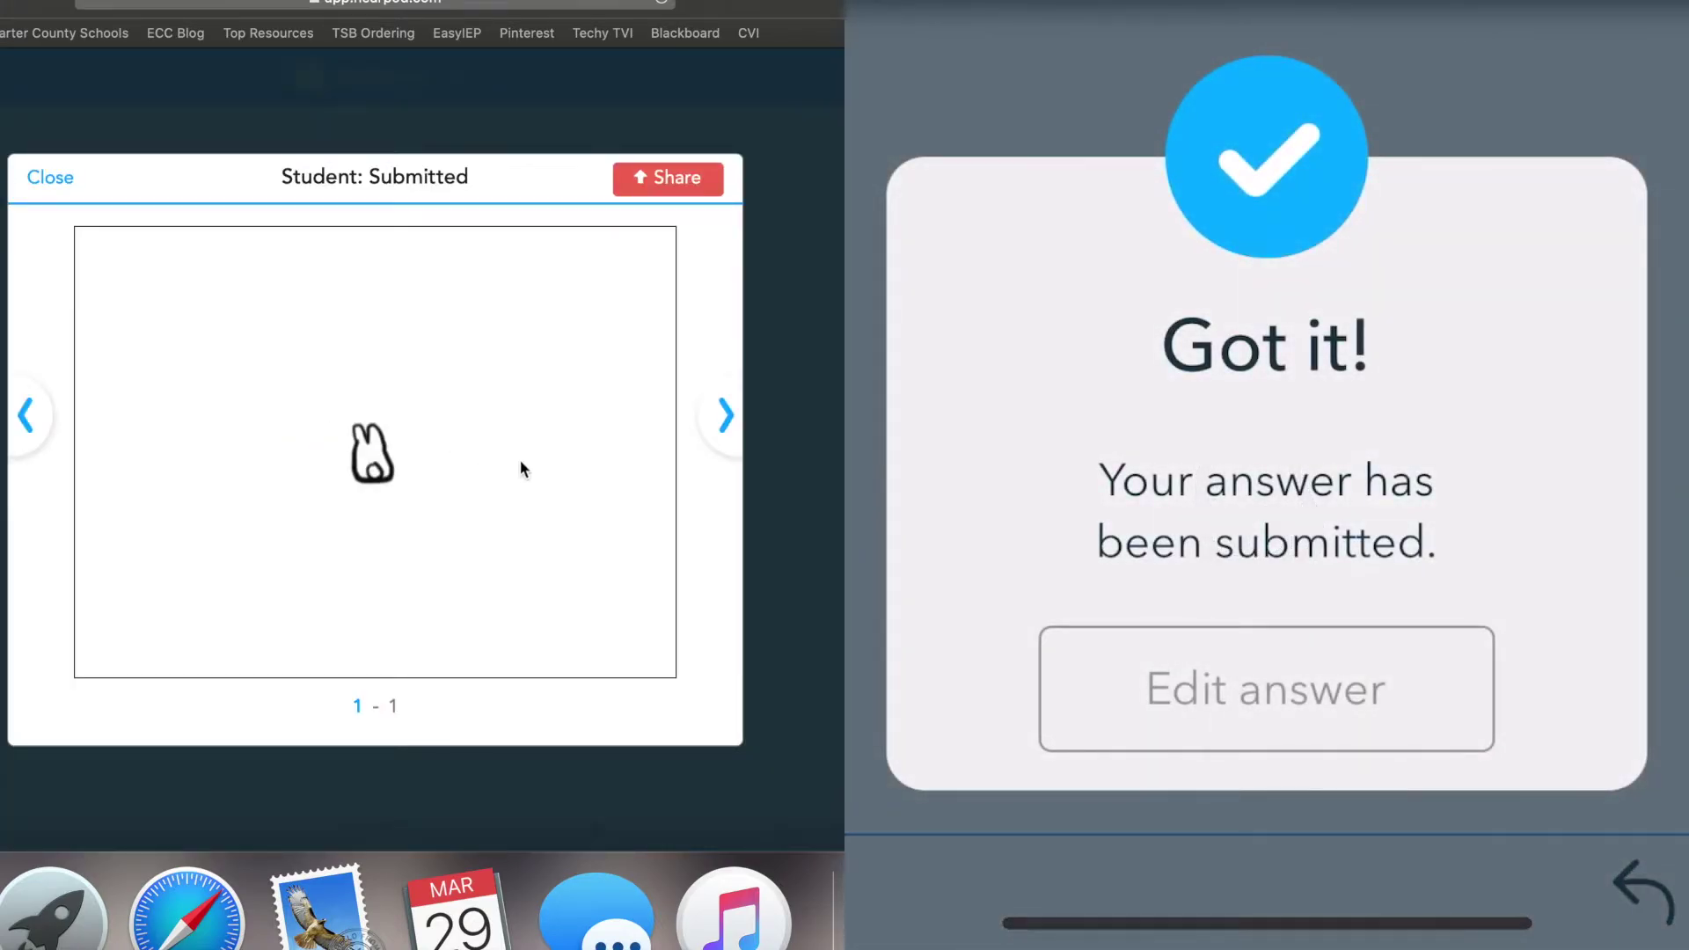
left_click(50, 181)
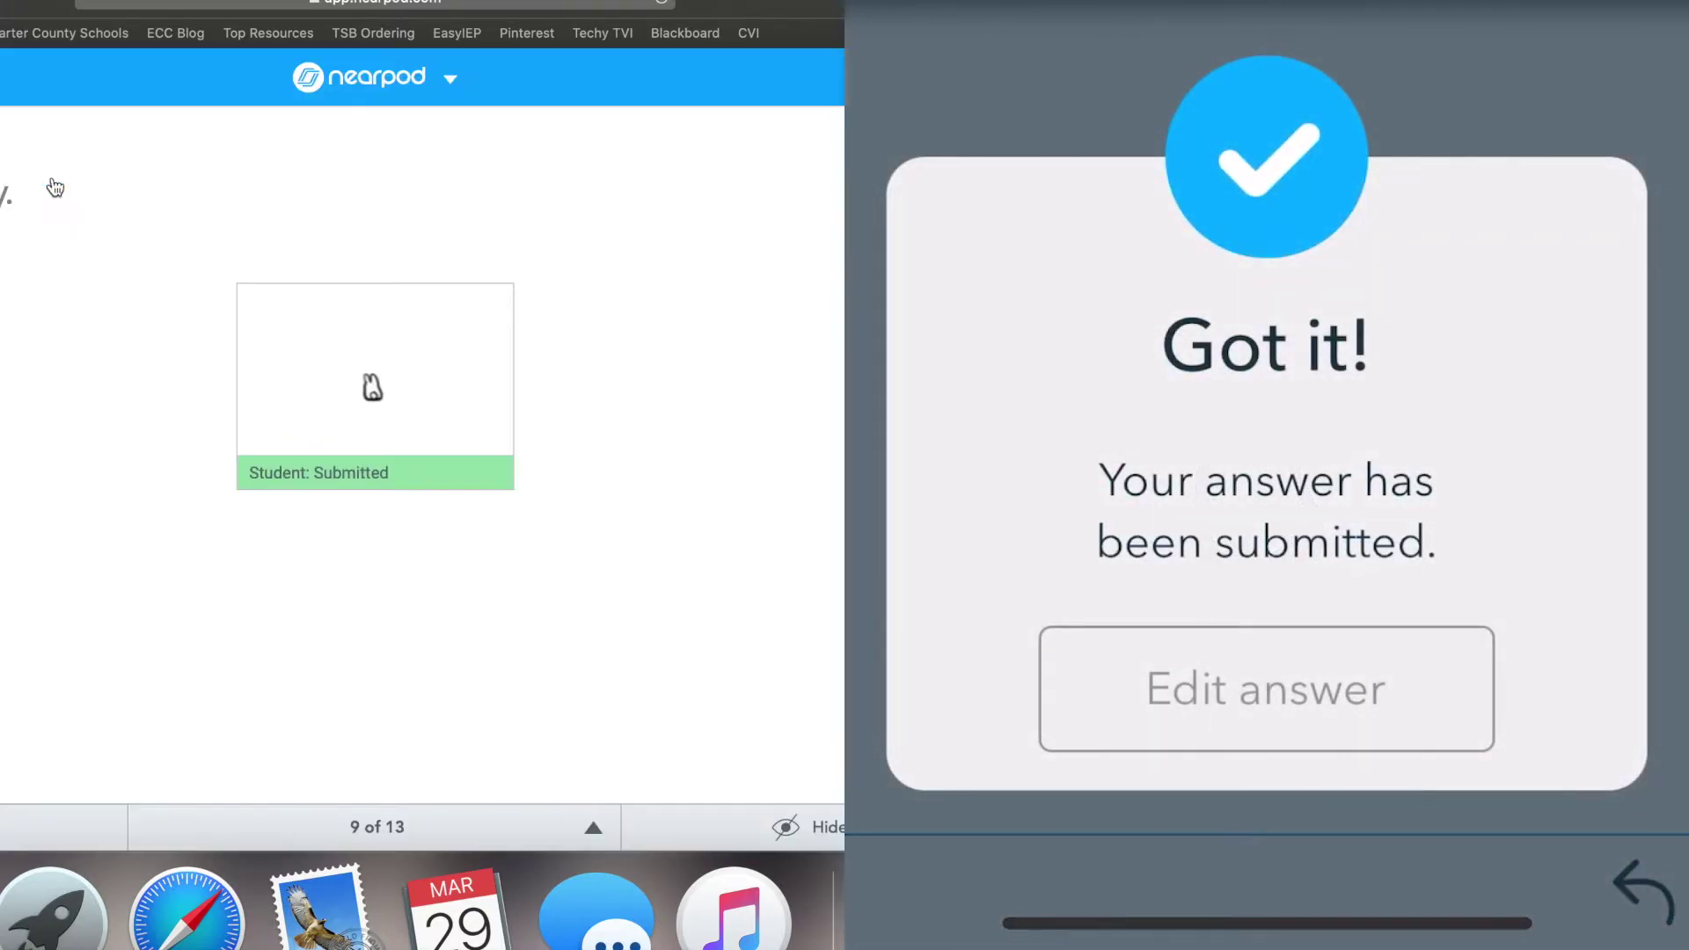
Advance to the Collaborate Board, let student comments post without approval, and begin a comment on the student device.
key("Right")
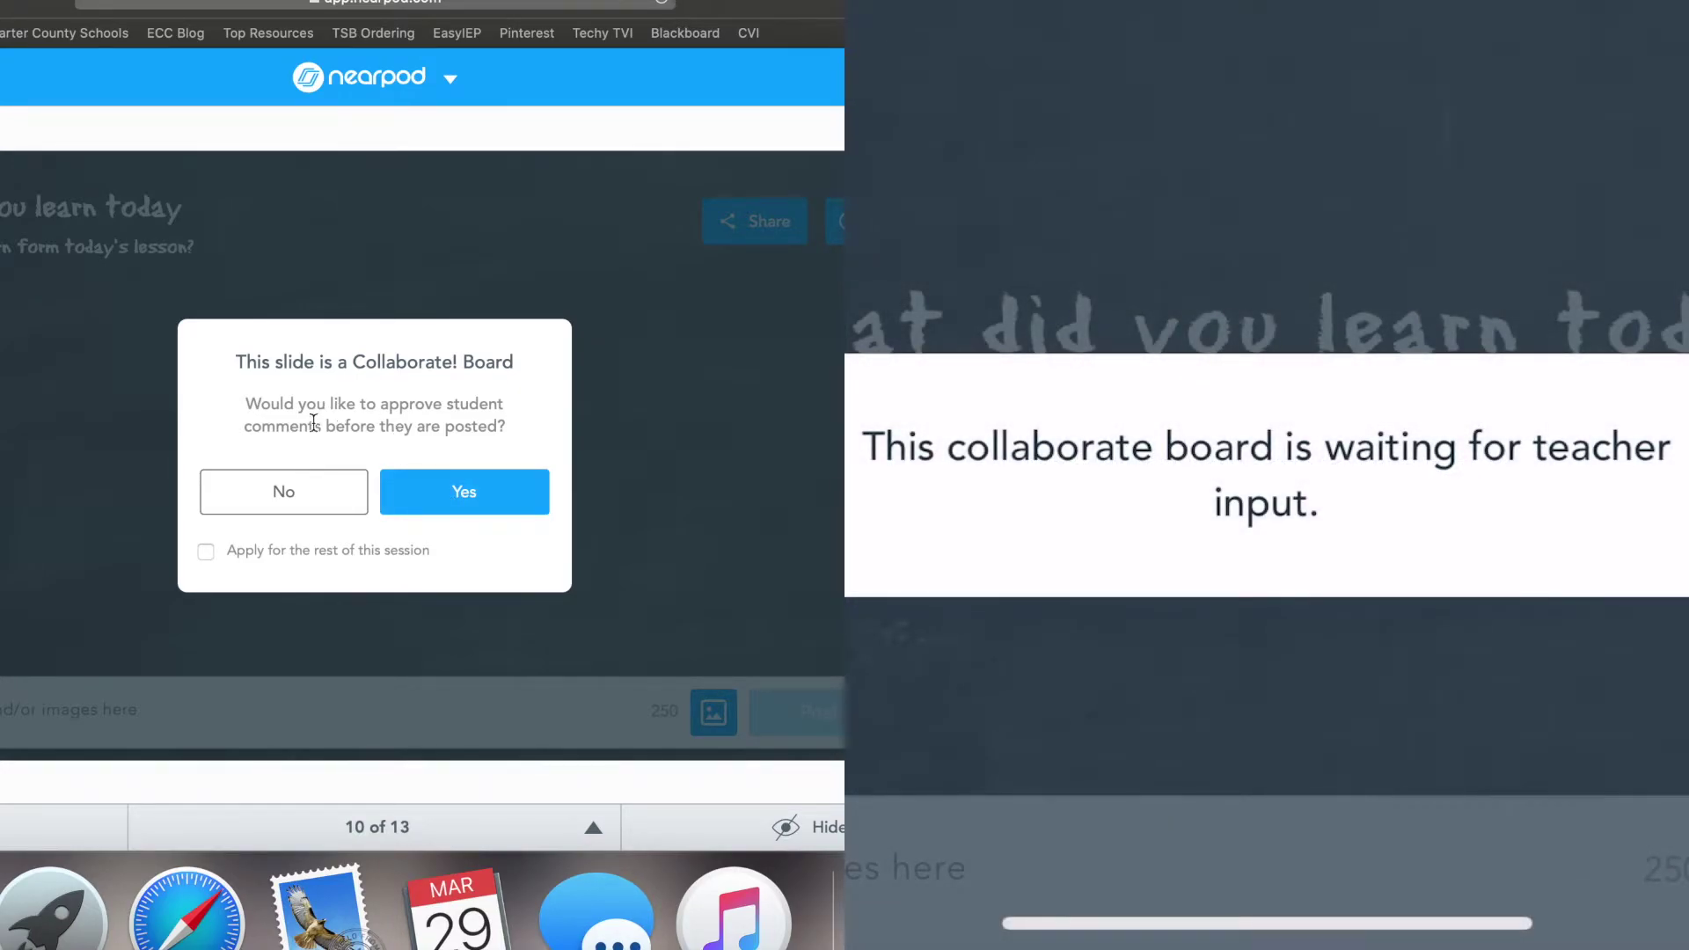
left_click(324, 494)
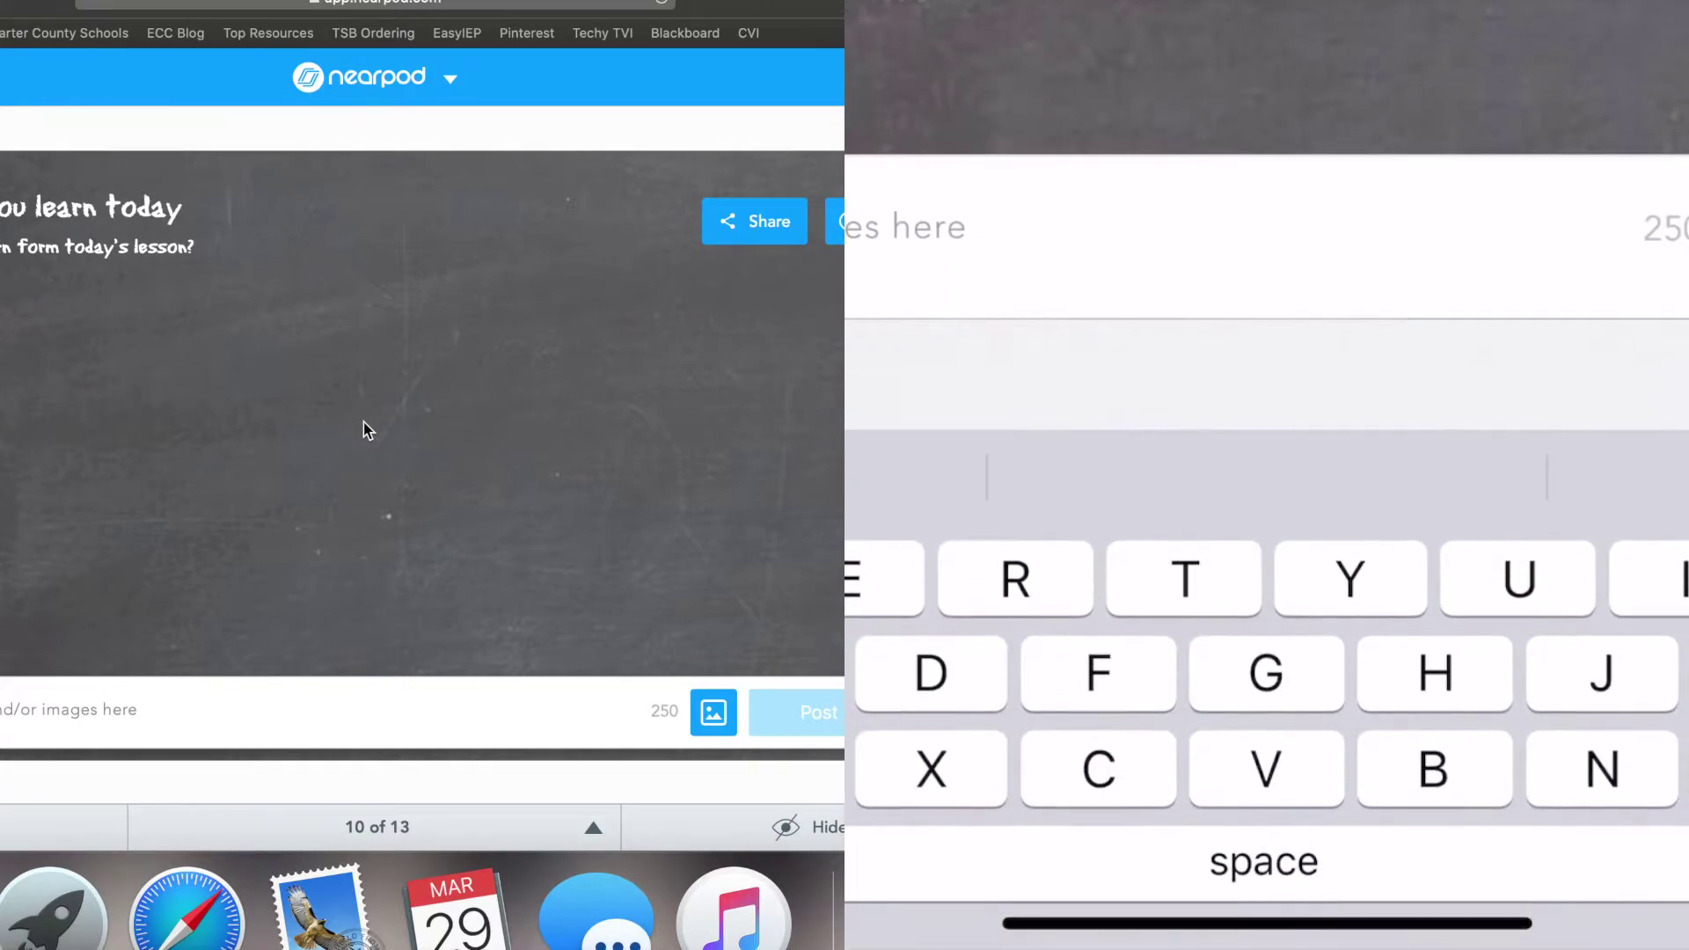
type("S")
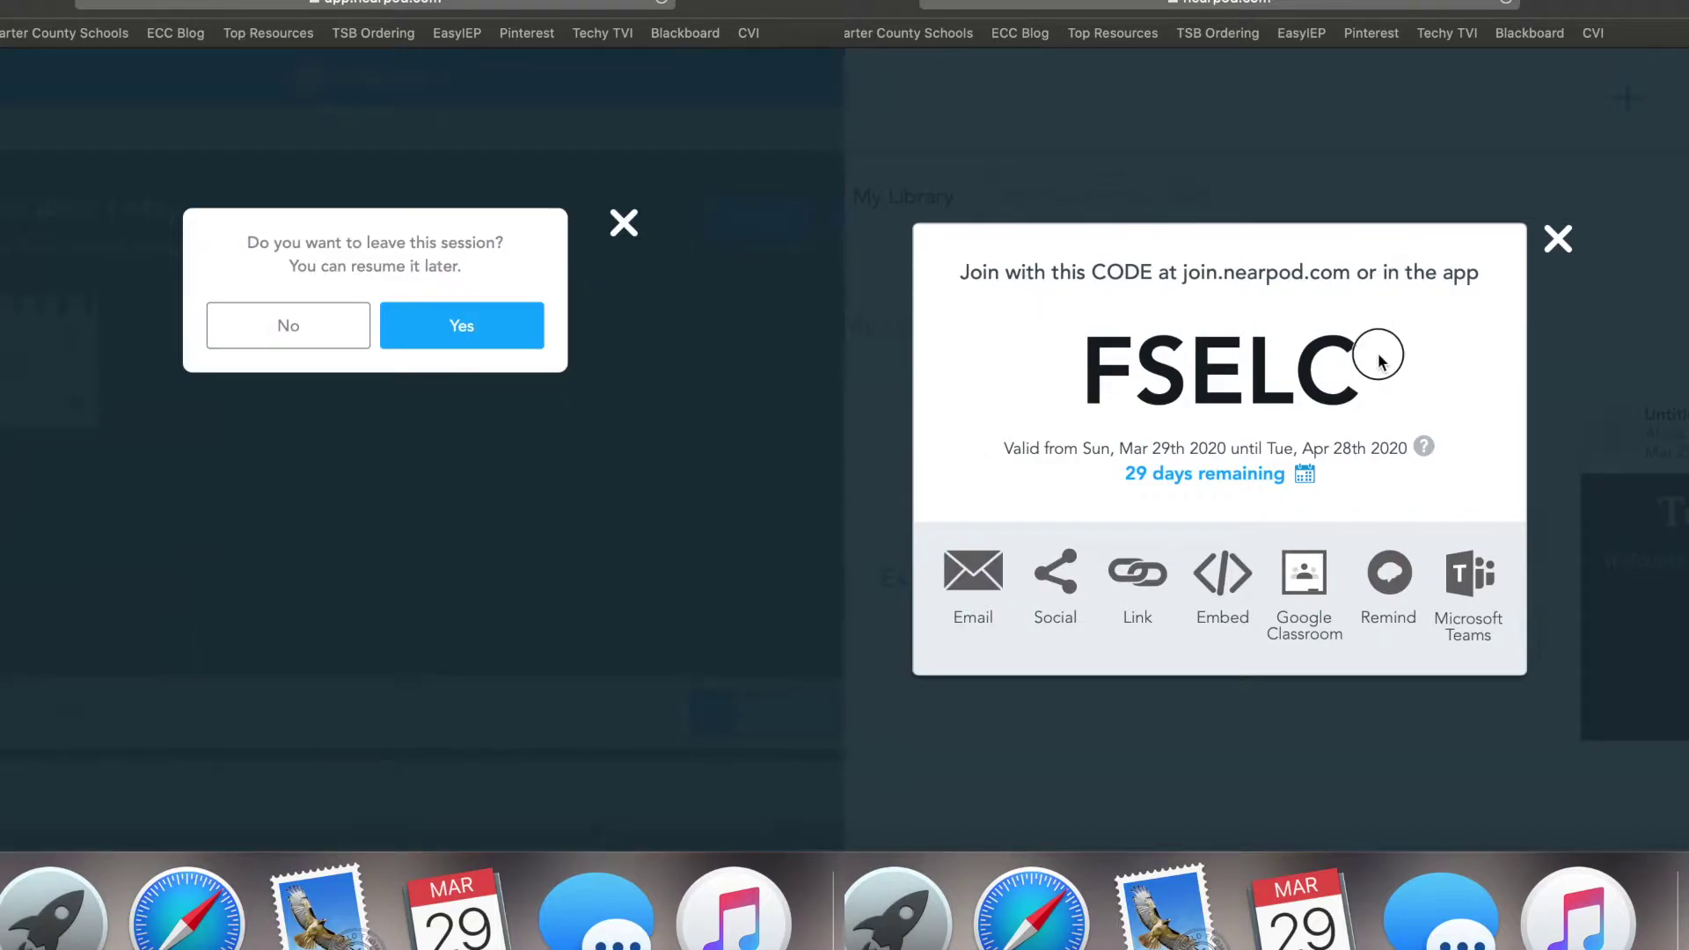
Leave the live session and get access to Student-Paced mode, closing its join code and sharing window.
left_click(447, 333)
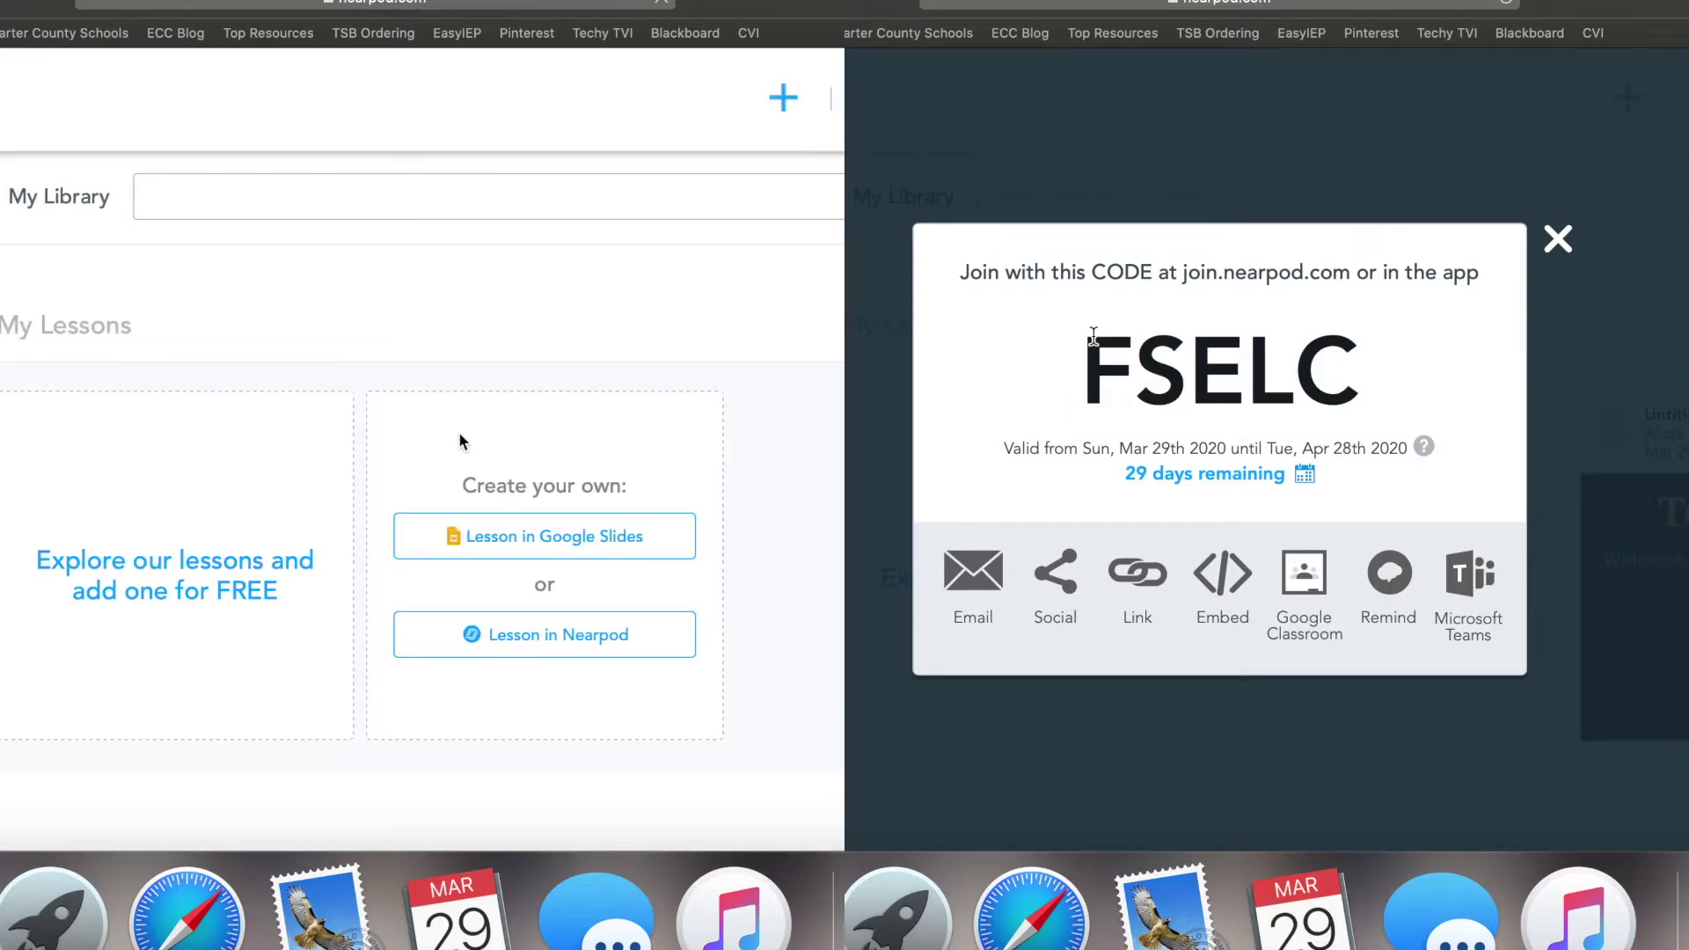
mouse_move(792, 492)
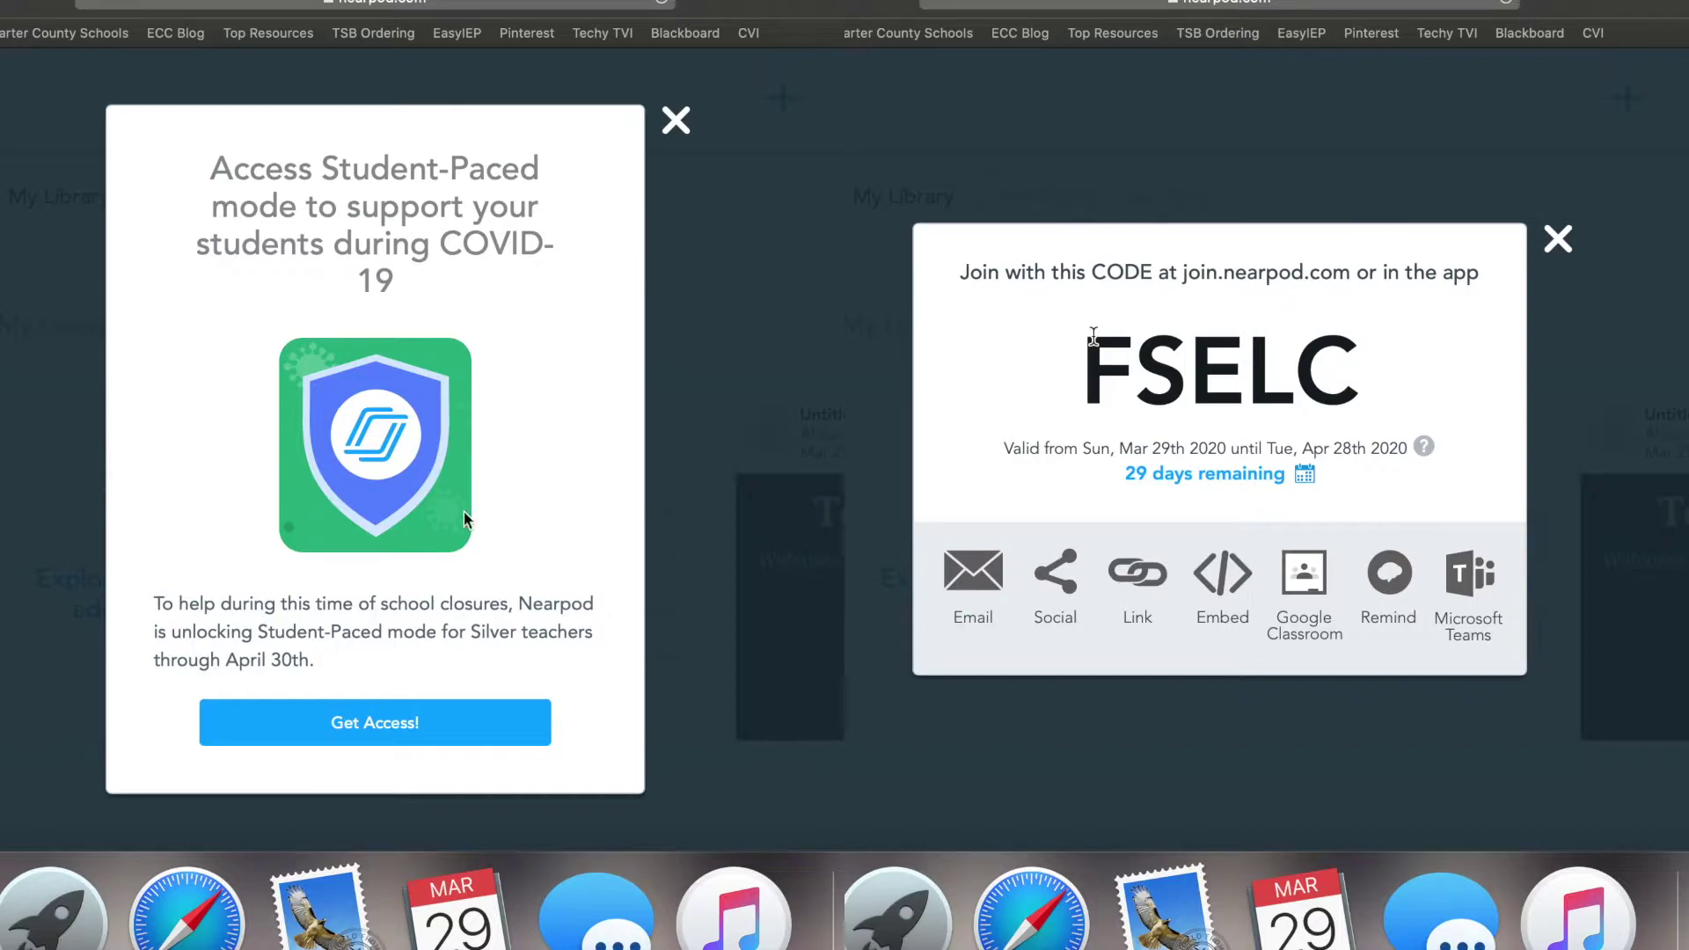
left_click(401, 720)
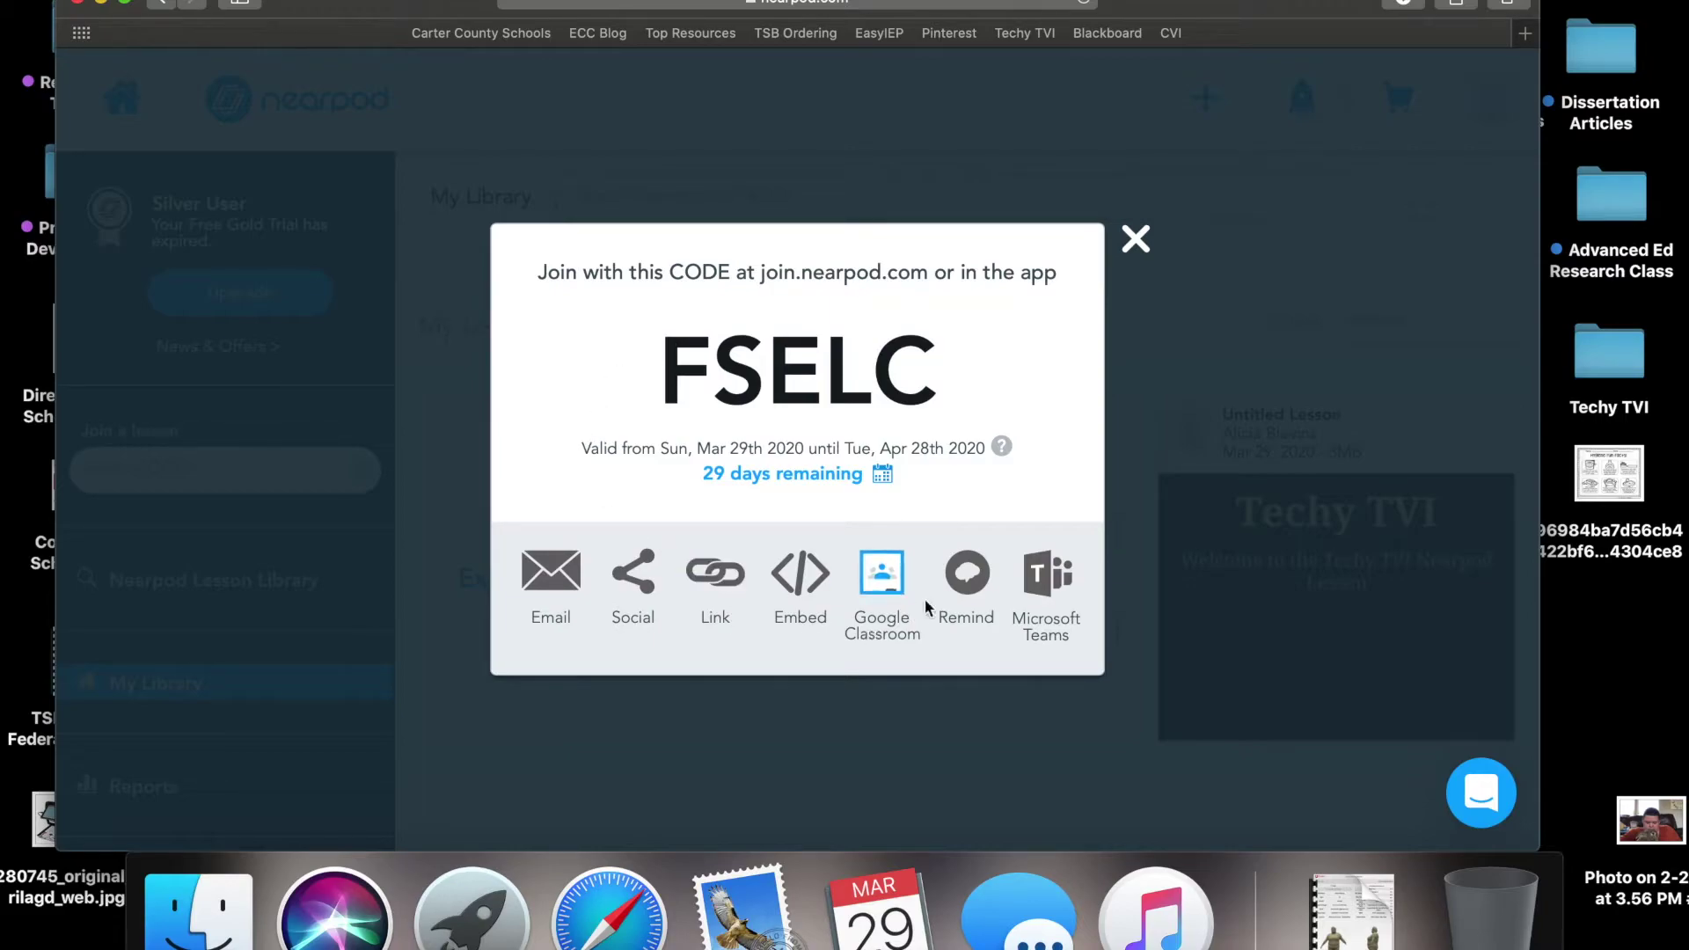
left_click(883, 577)
left_click(1136, 241)
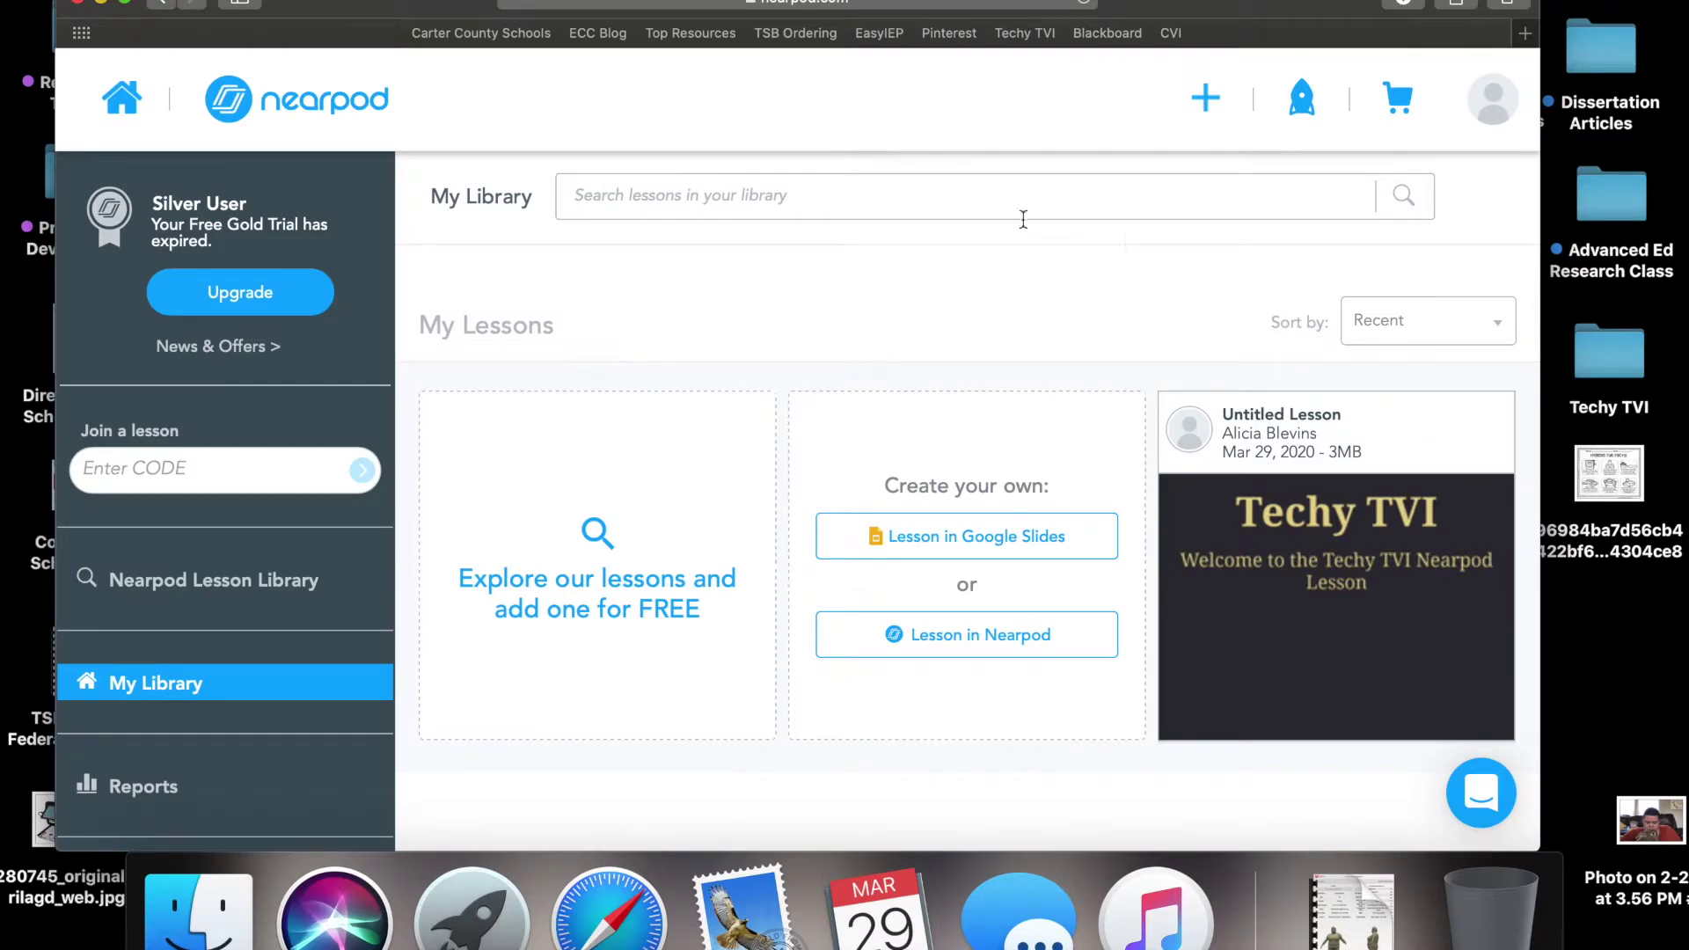
Start a new lesson in Nearpod from My Library and open its lesson details.
left_click(928, 643)
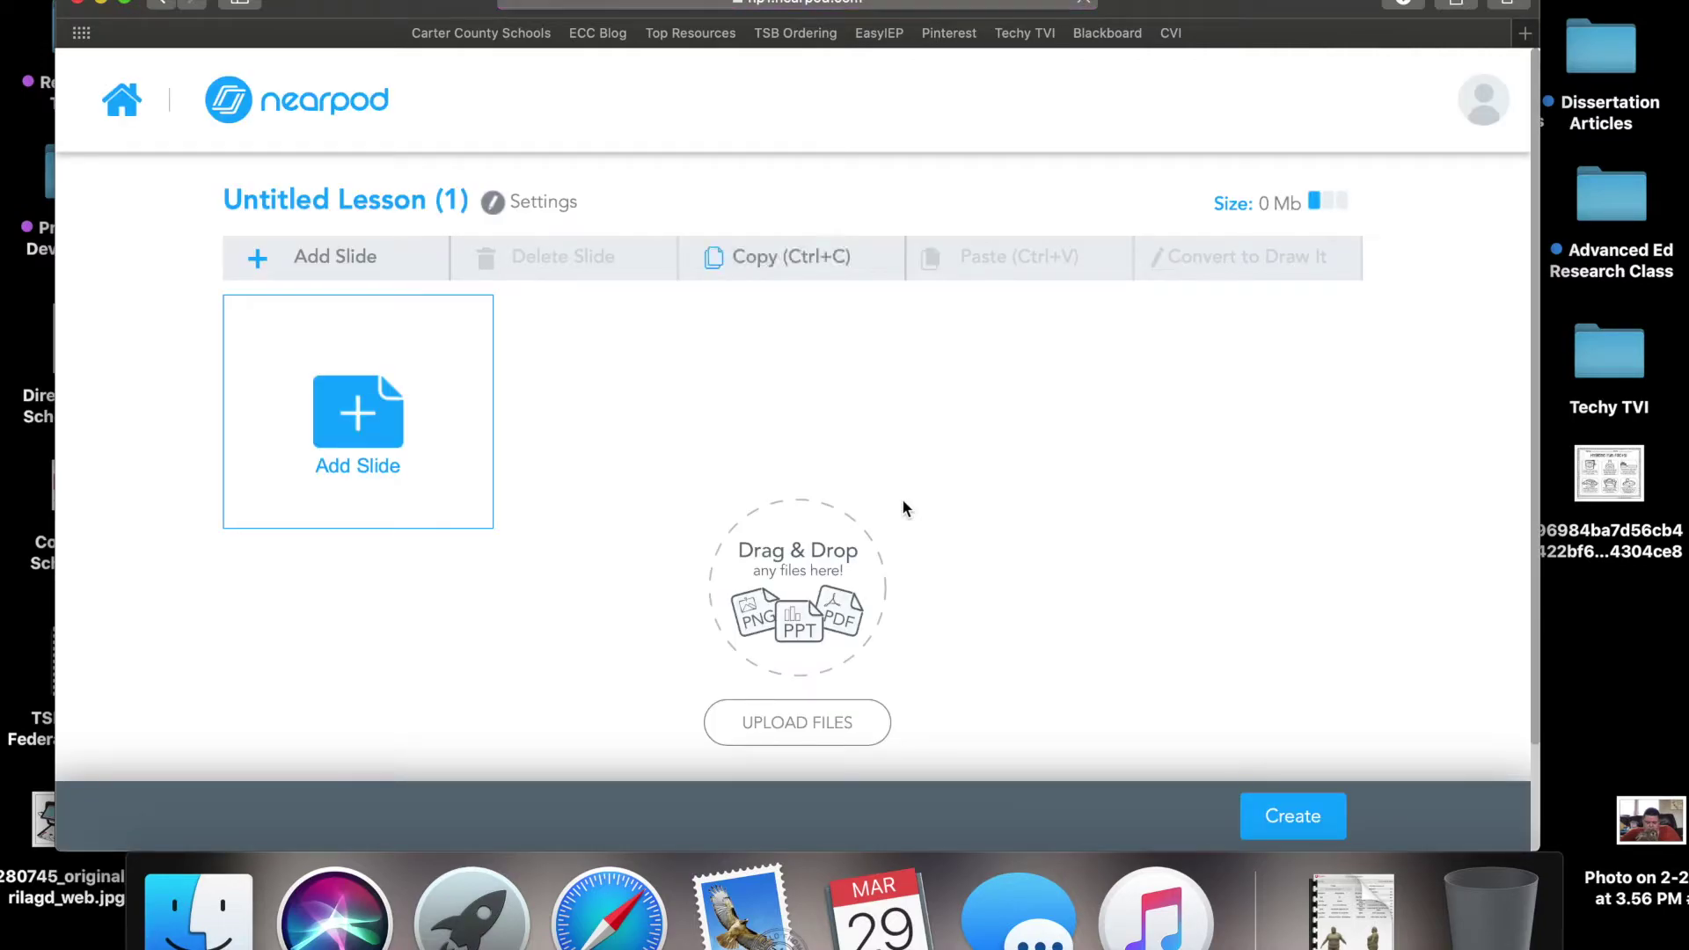
key("XF86AudioRaiseVolume")
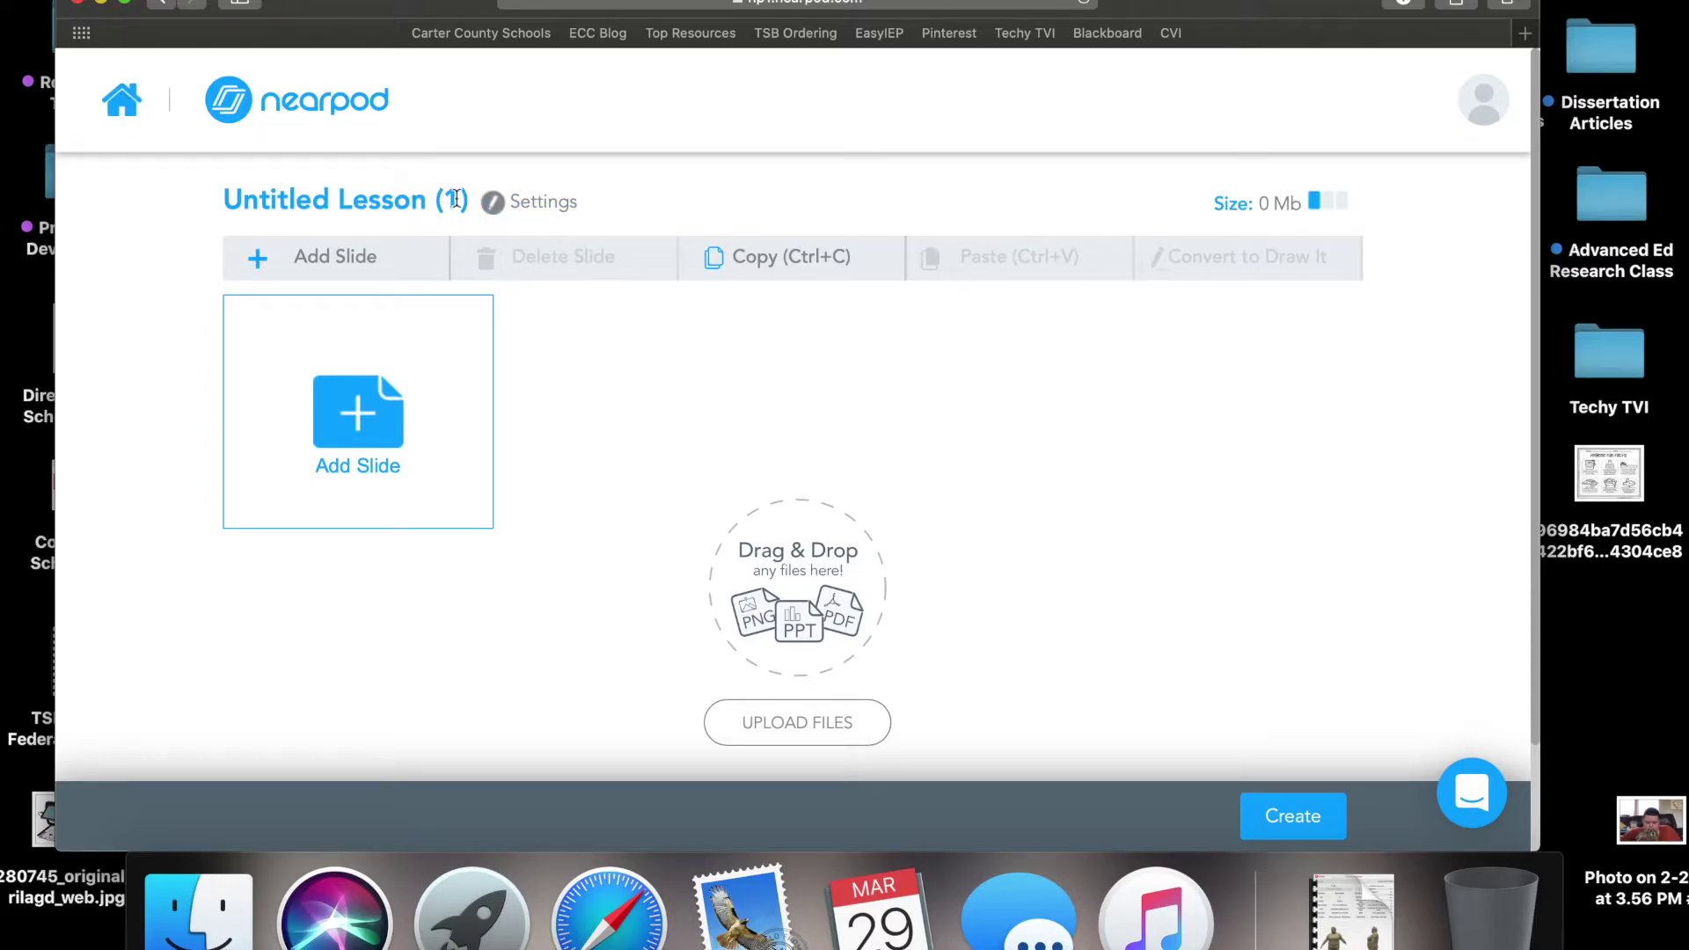
left_click(493, 203)
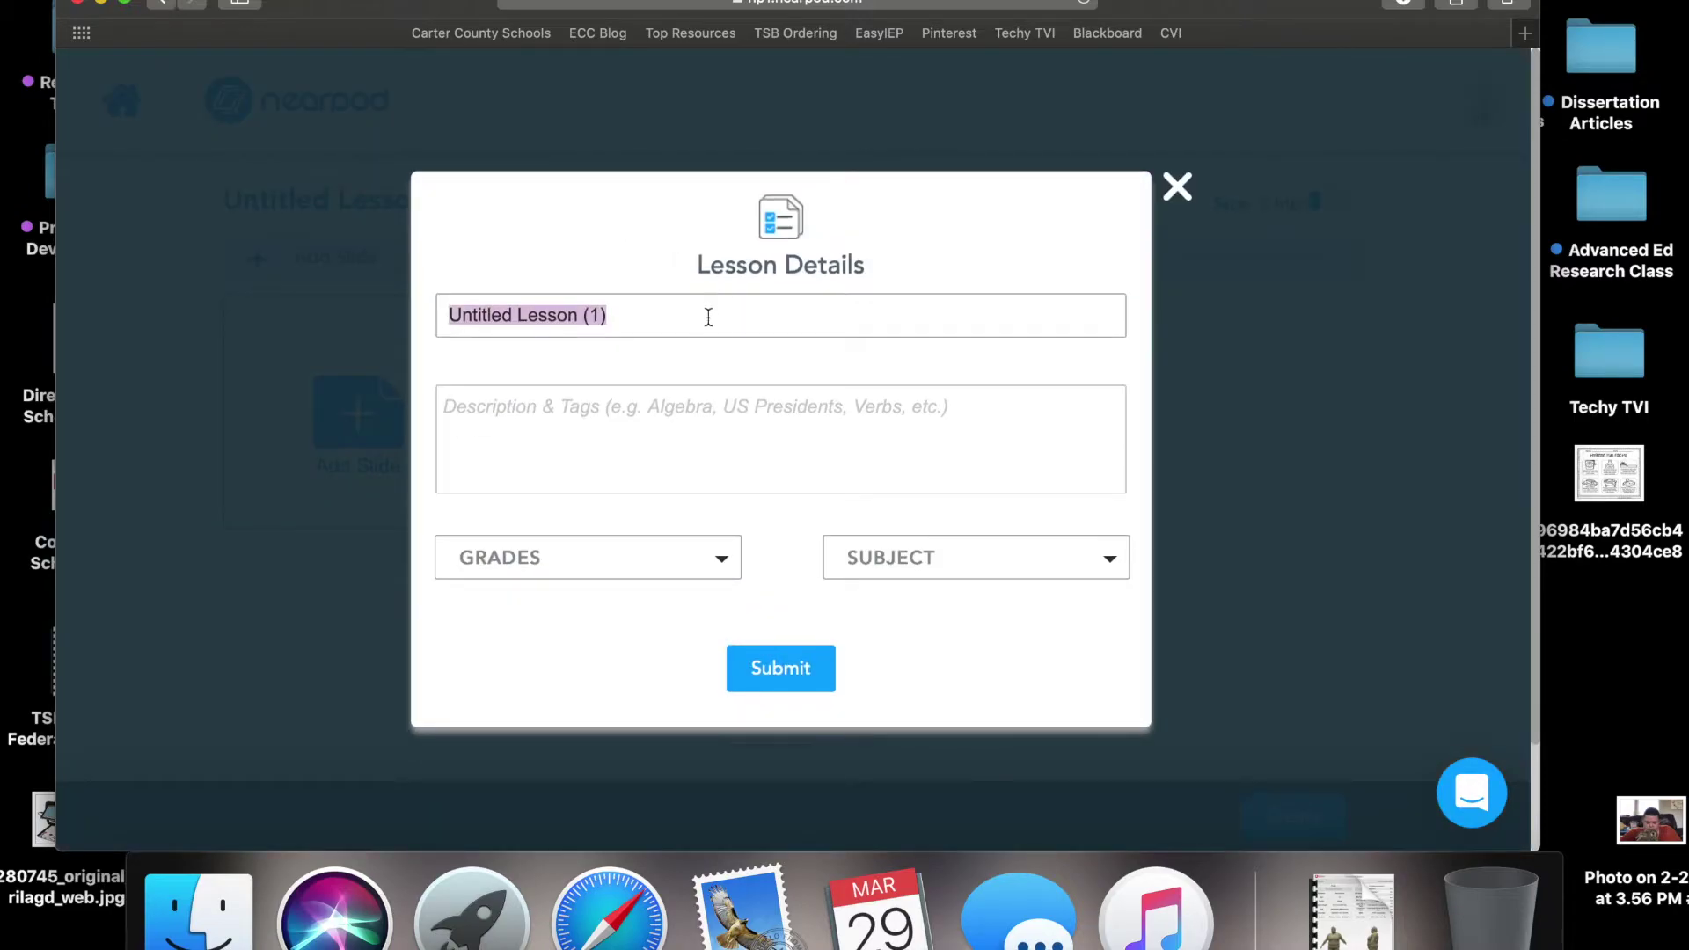
type("Stude")
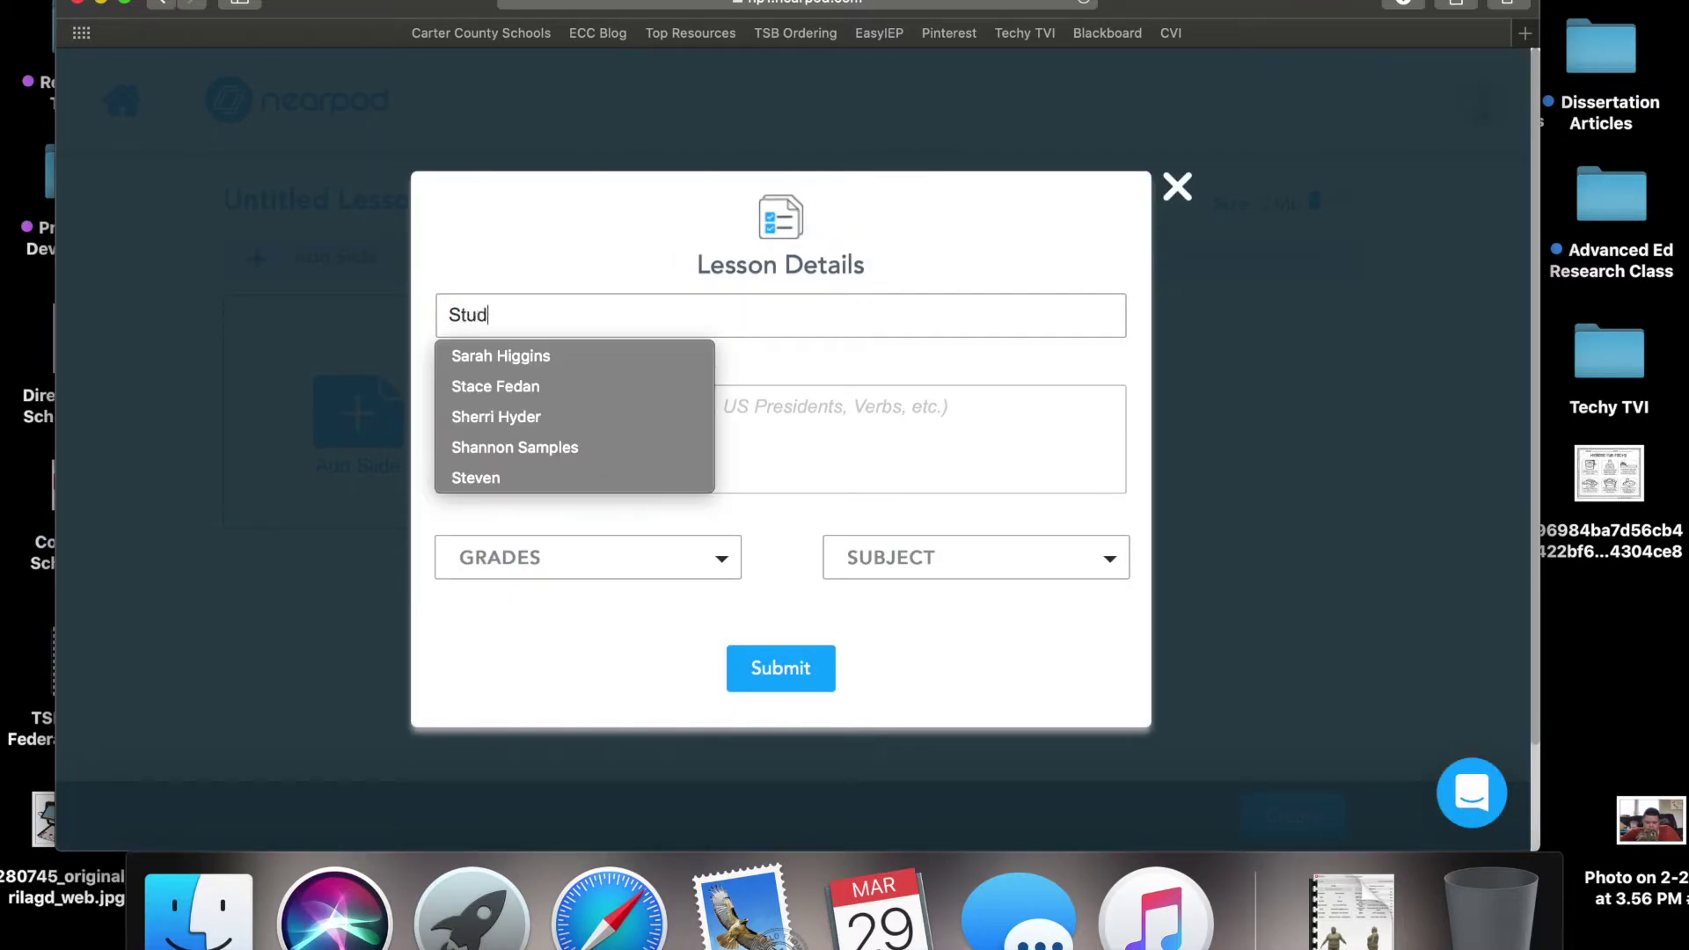
key("BackSpace")
key("BackSpace")
key("BackSpace")
key("BackSpace")
key("BackSpace")
key("BackSpace")
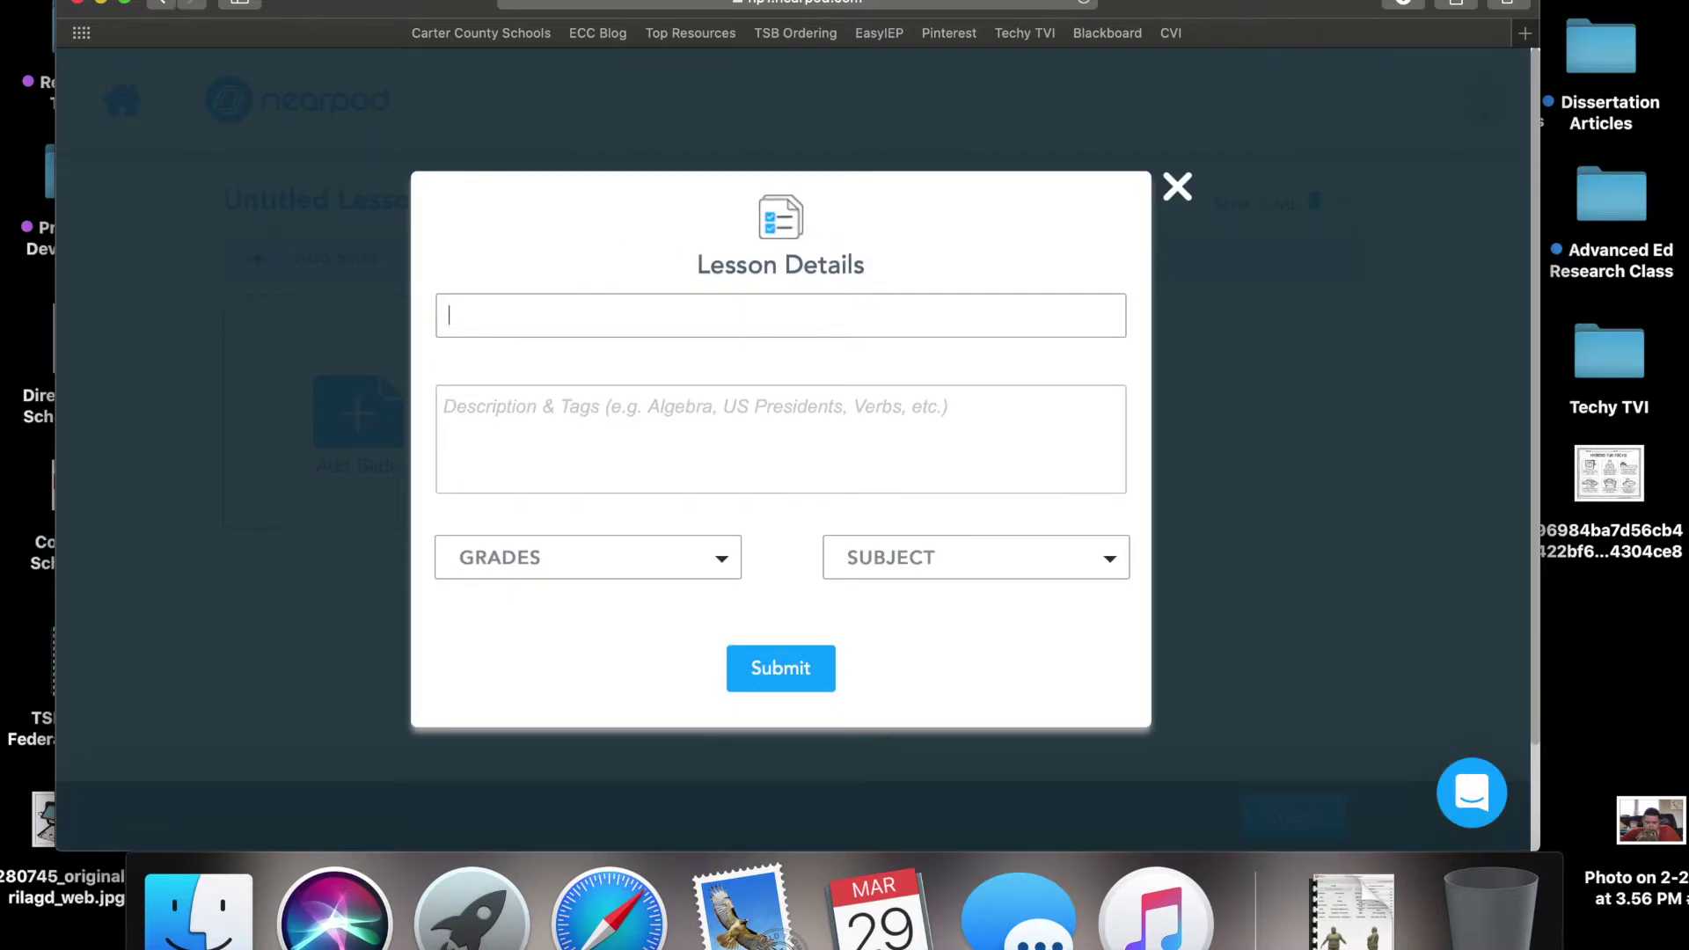
Name the lesson "Self Determination Lesson 1" and submit its details with no description, grade or subject set.
type("Self Determination Lesson 1")
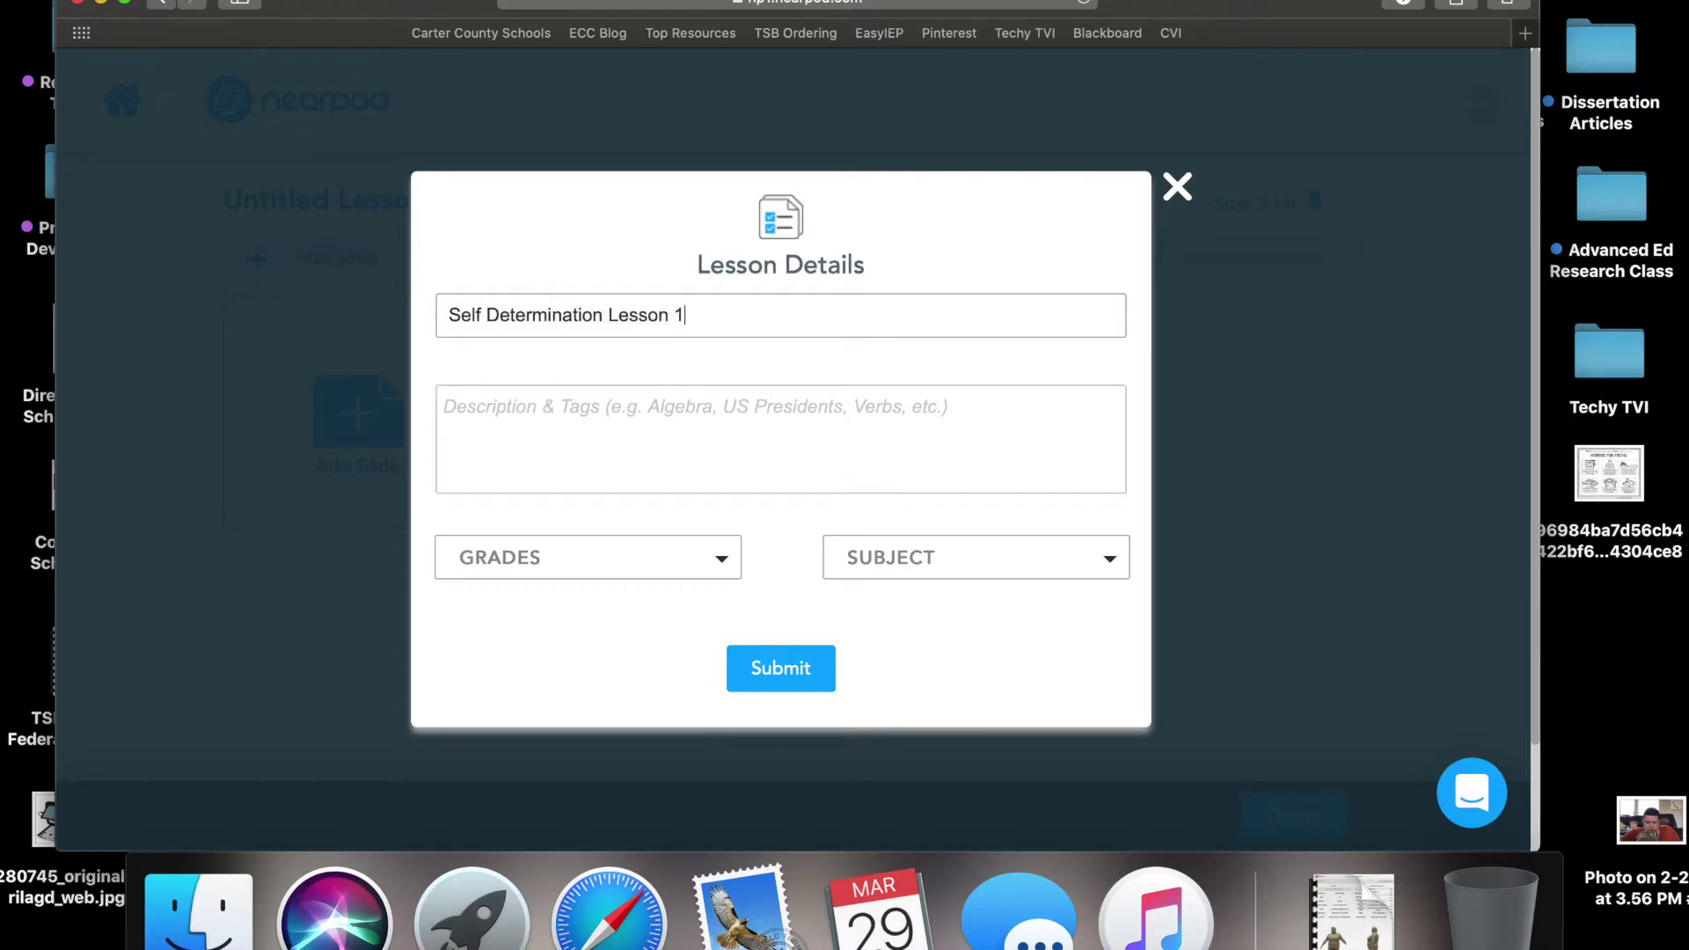
left_click(667, 442)
left_click(648, 574)
scroll(633, 452, "down", 2)
scroll(638, 449, "up", 2)
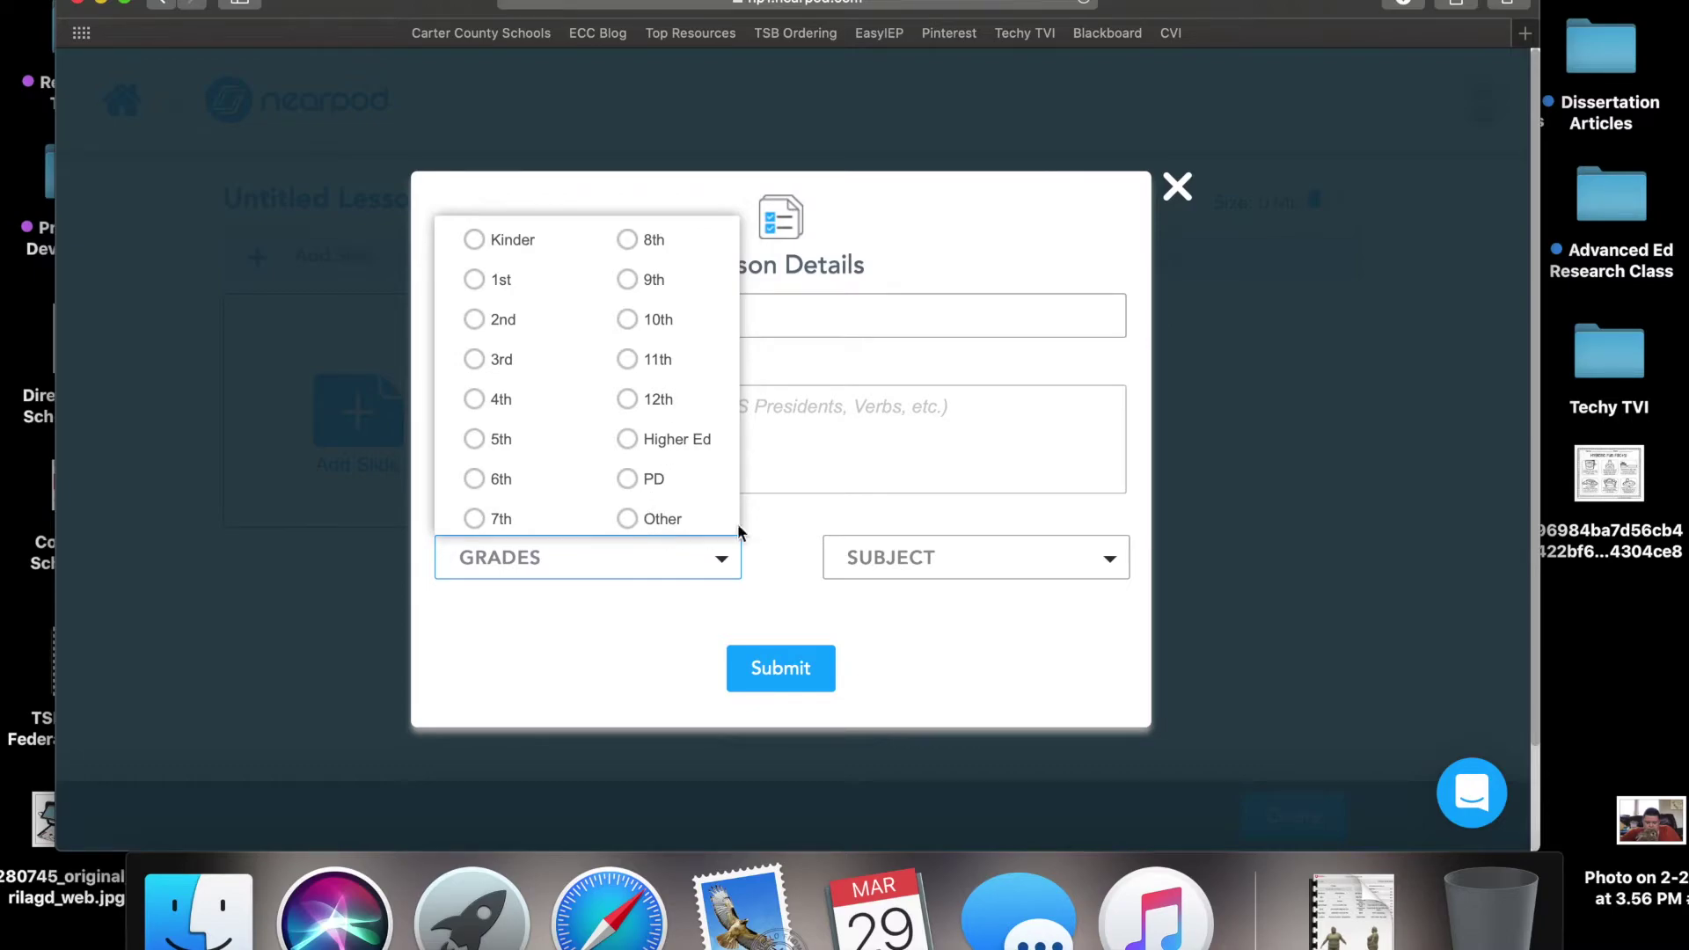
left_click(822, 505)
left_click(905, 576)
scroll(1000, 285, "down", 3)
left_click(960, 524)
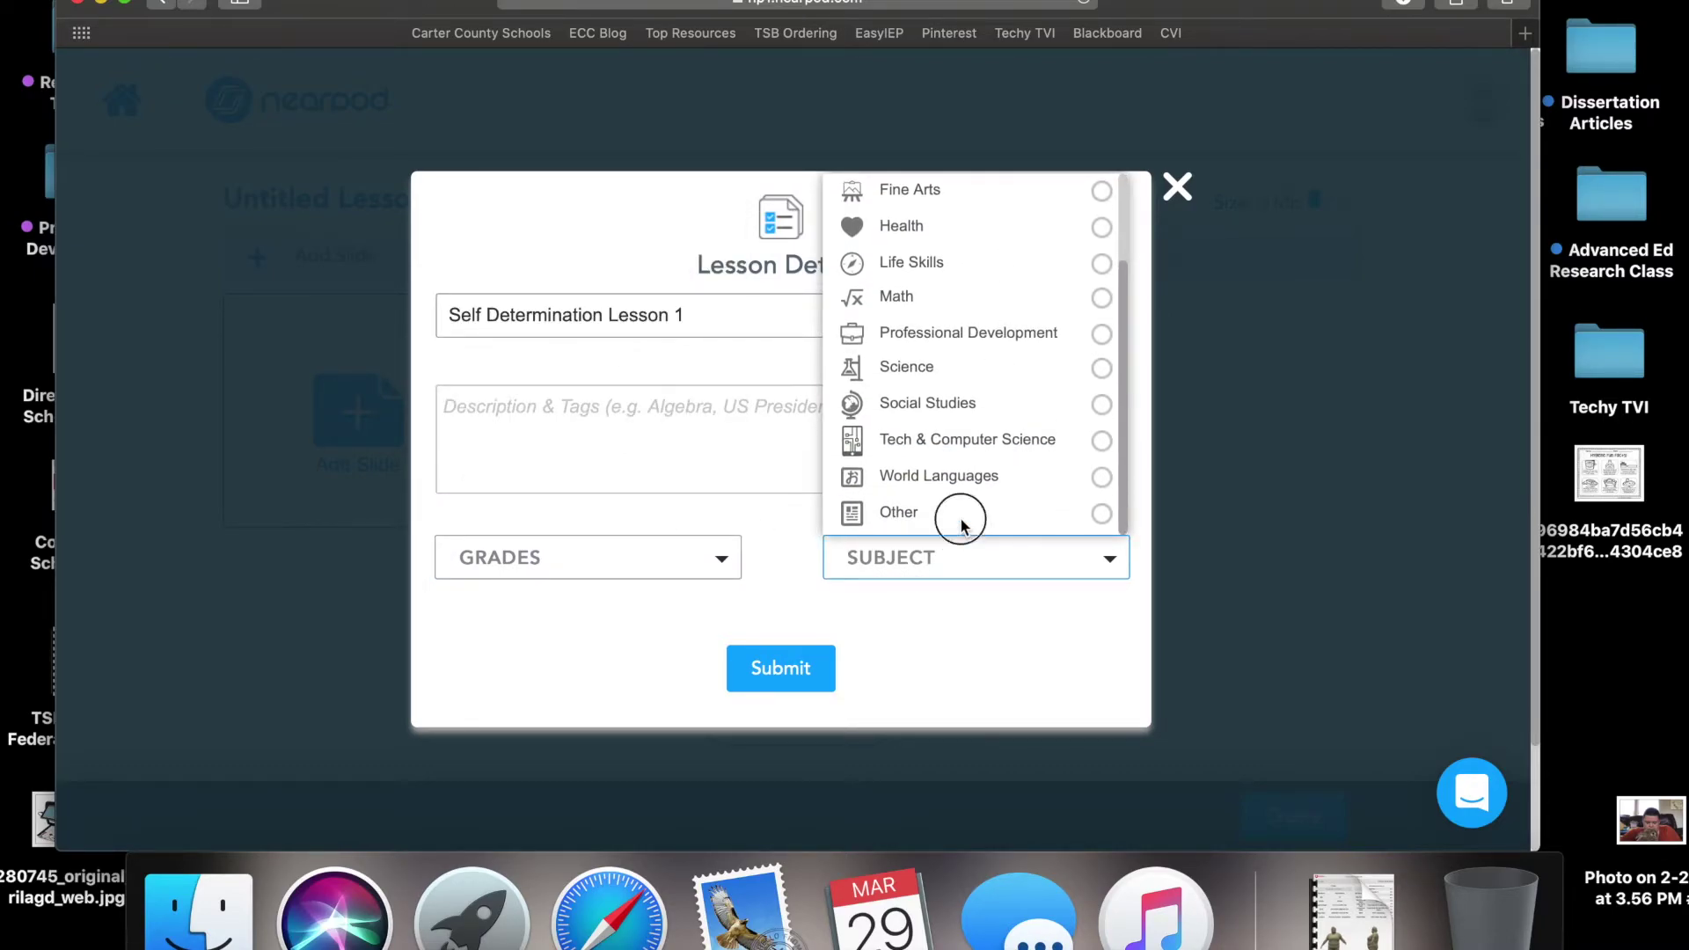
left_click(861, 525)
left_click(802, 725)
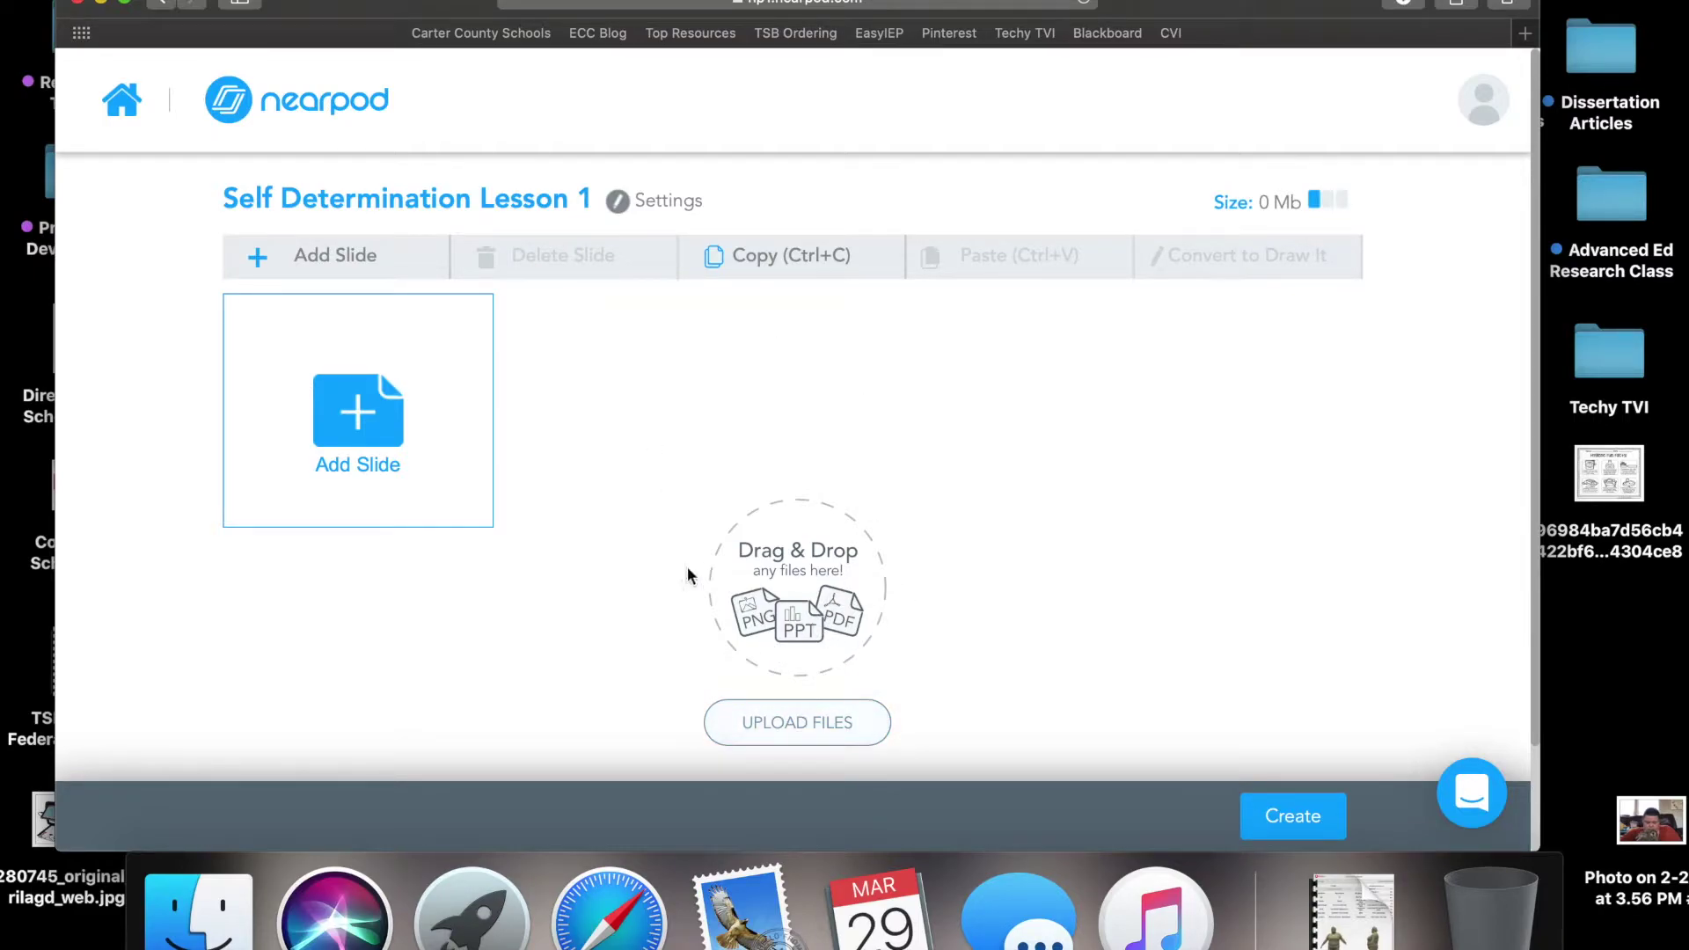
Start adding a slide to look through the available content types and the Web Content form.
left_click(398, 416)
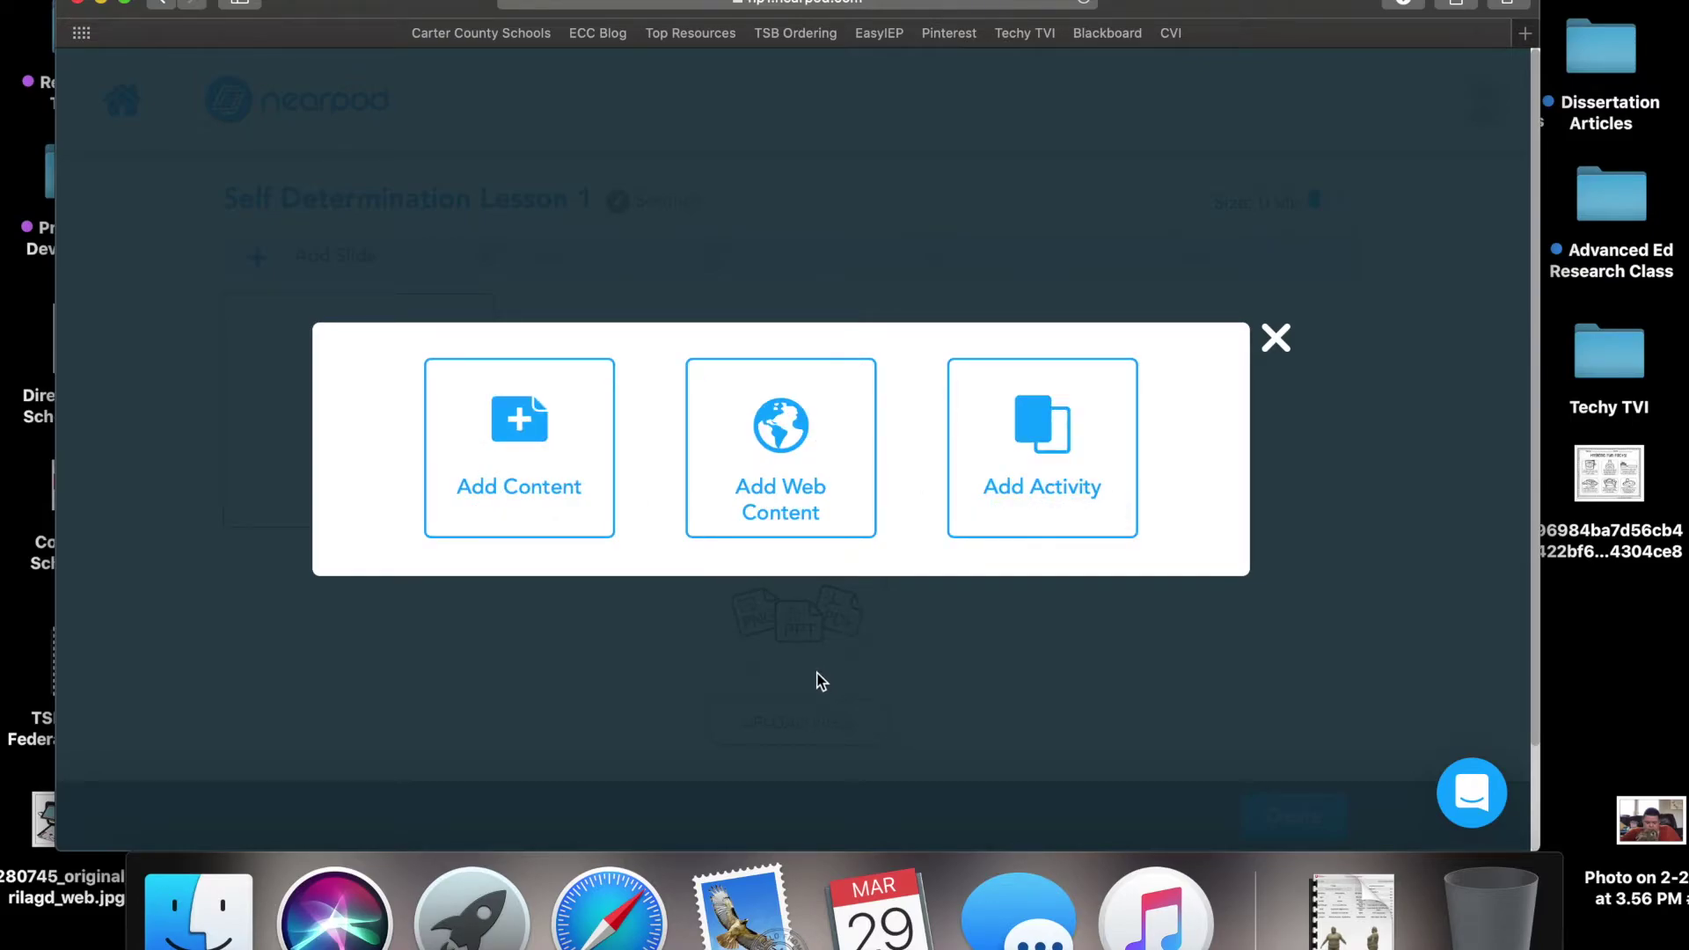
left_click(577, 492)
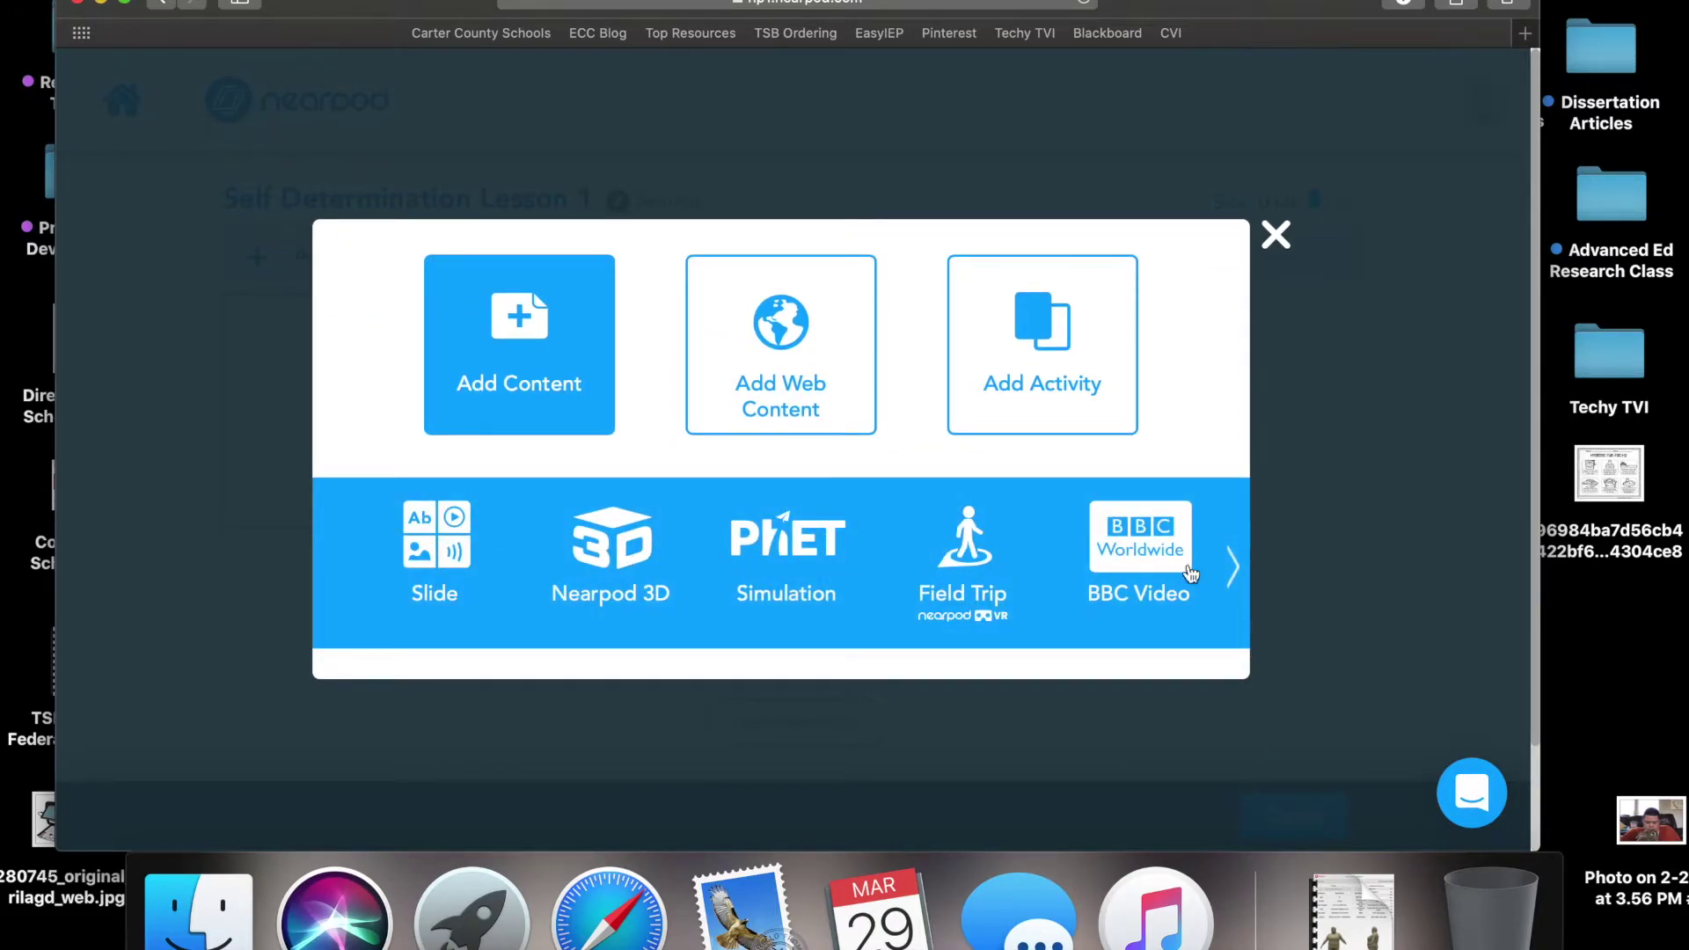
left_click(1234, 570)
left_click(1235, 572)
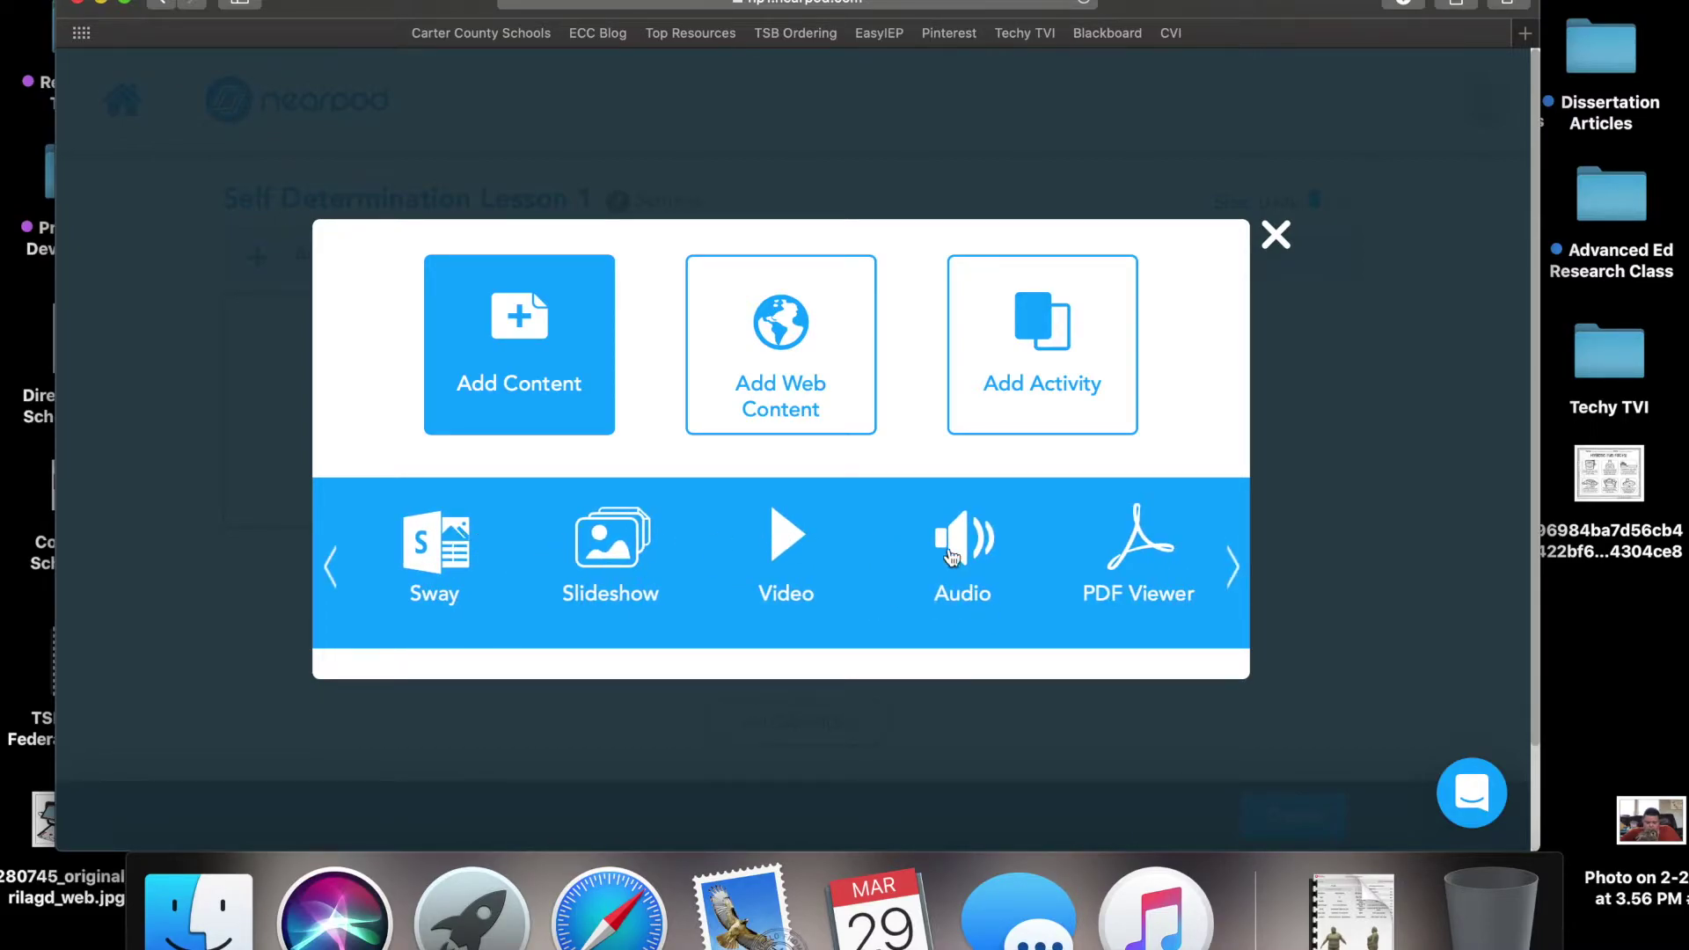
left_click(1235, 570)
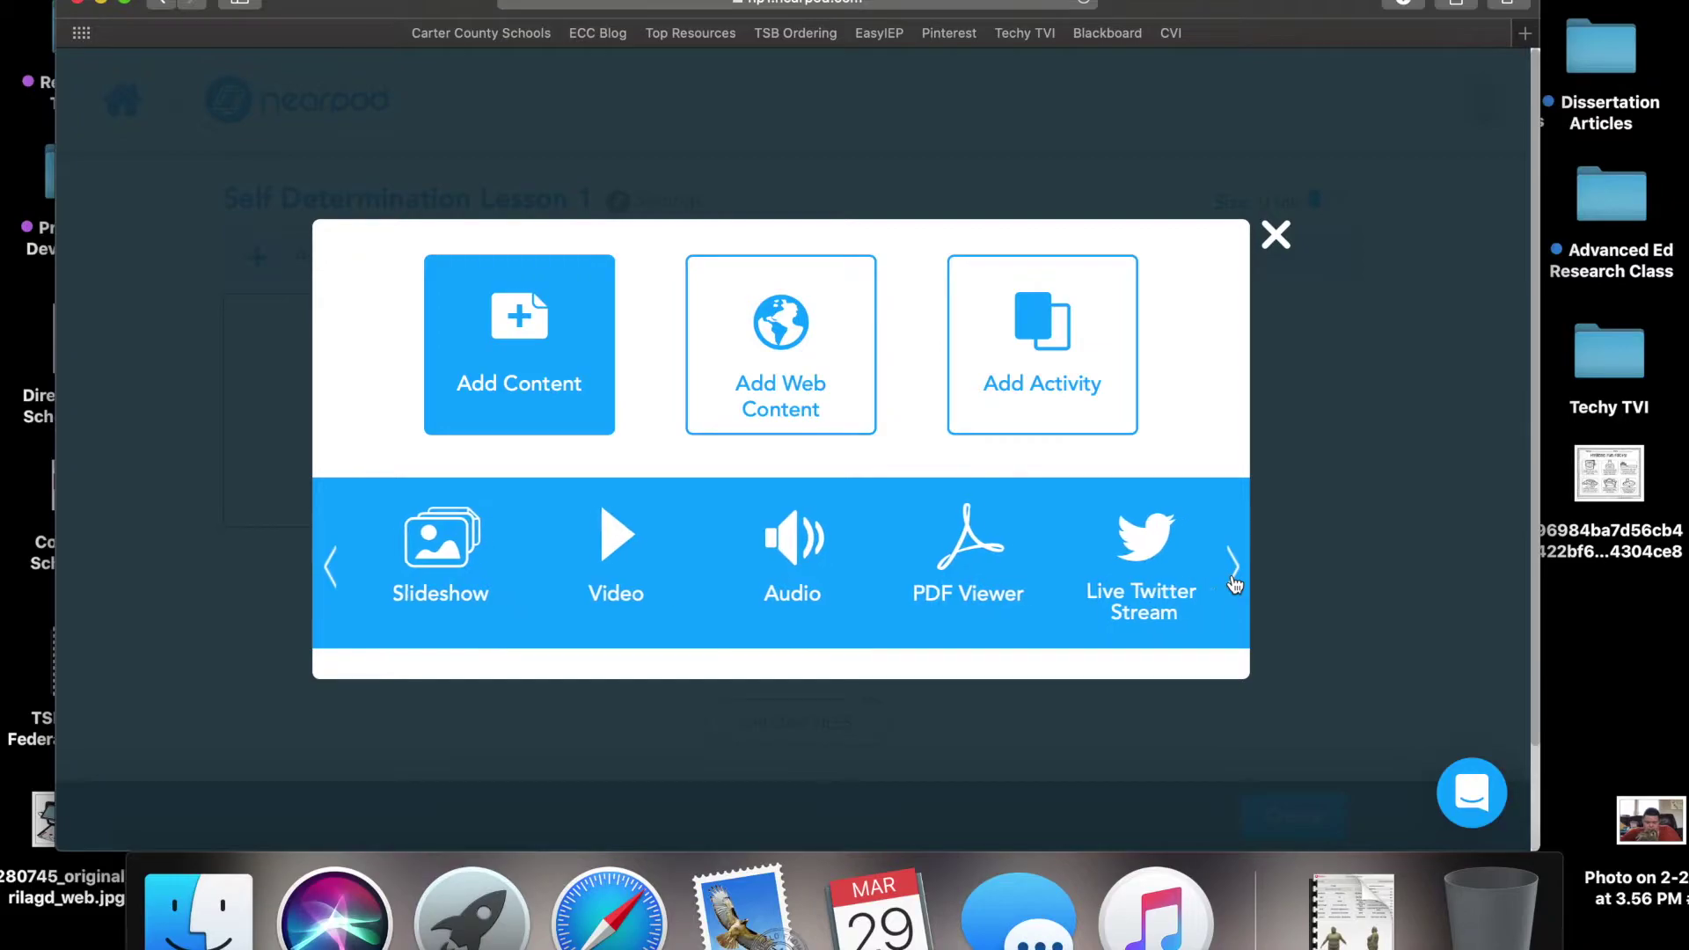
left_click(728, 346)
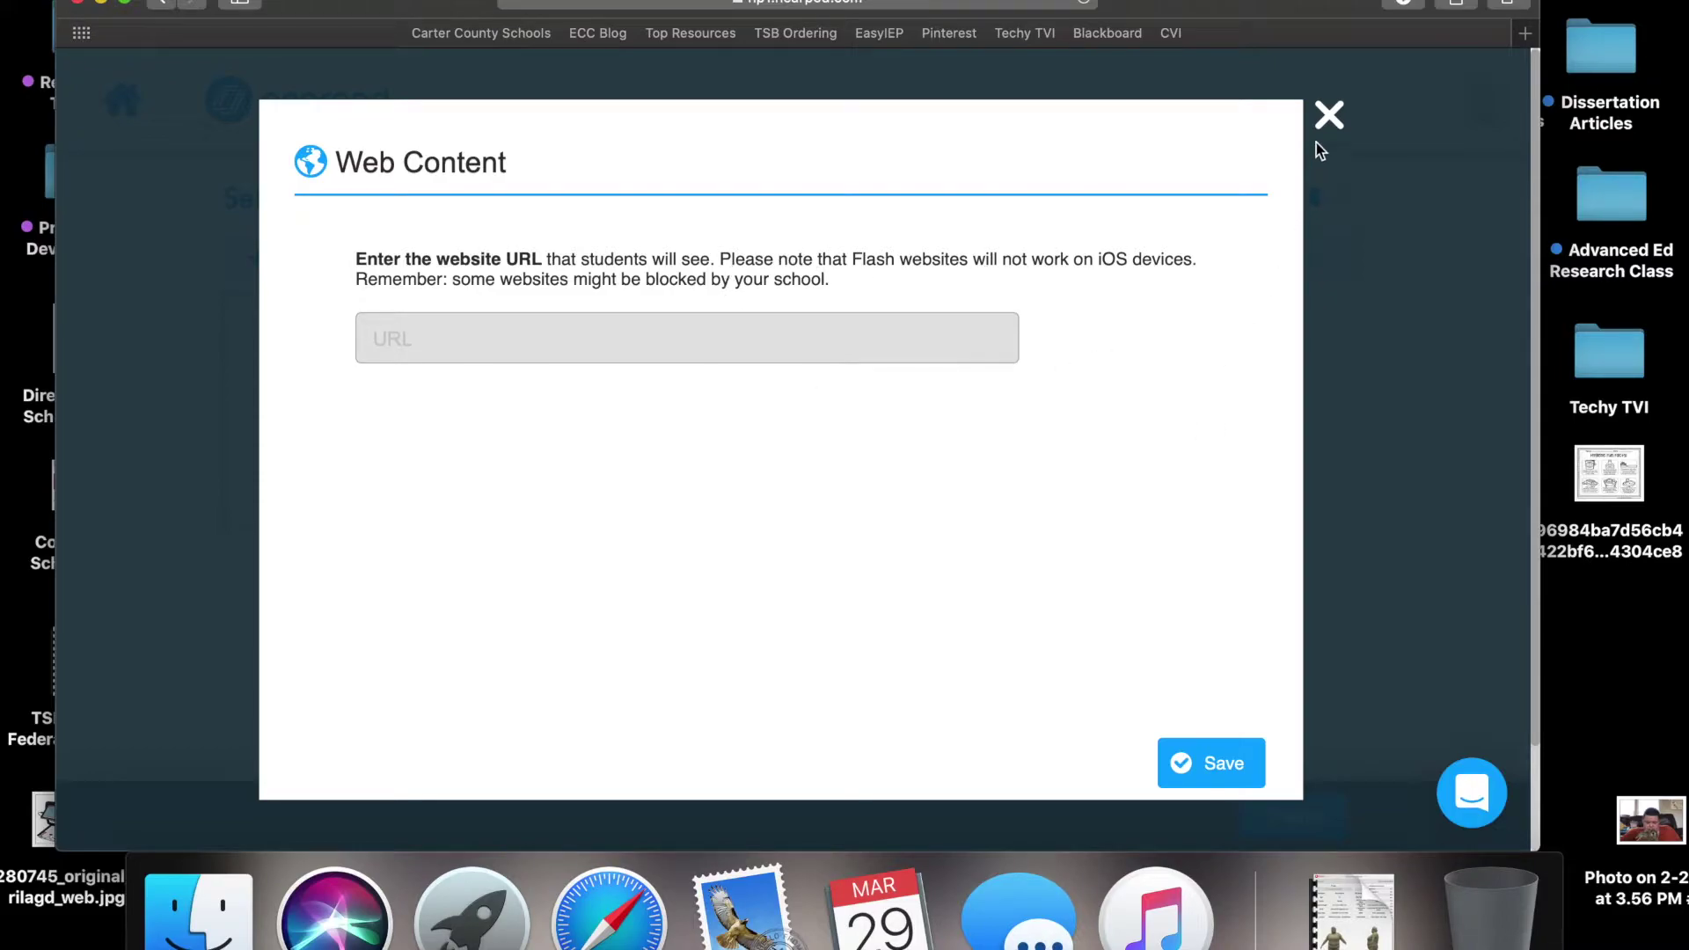
left_click(1329, 121)
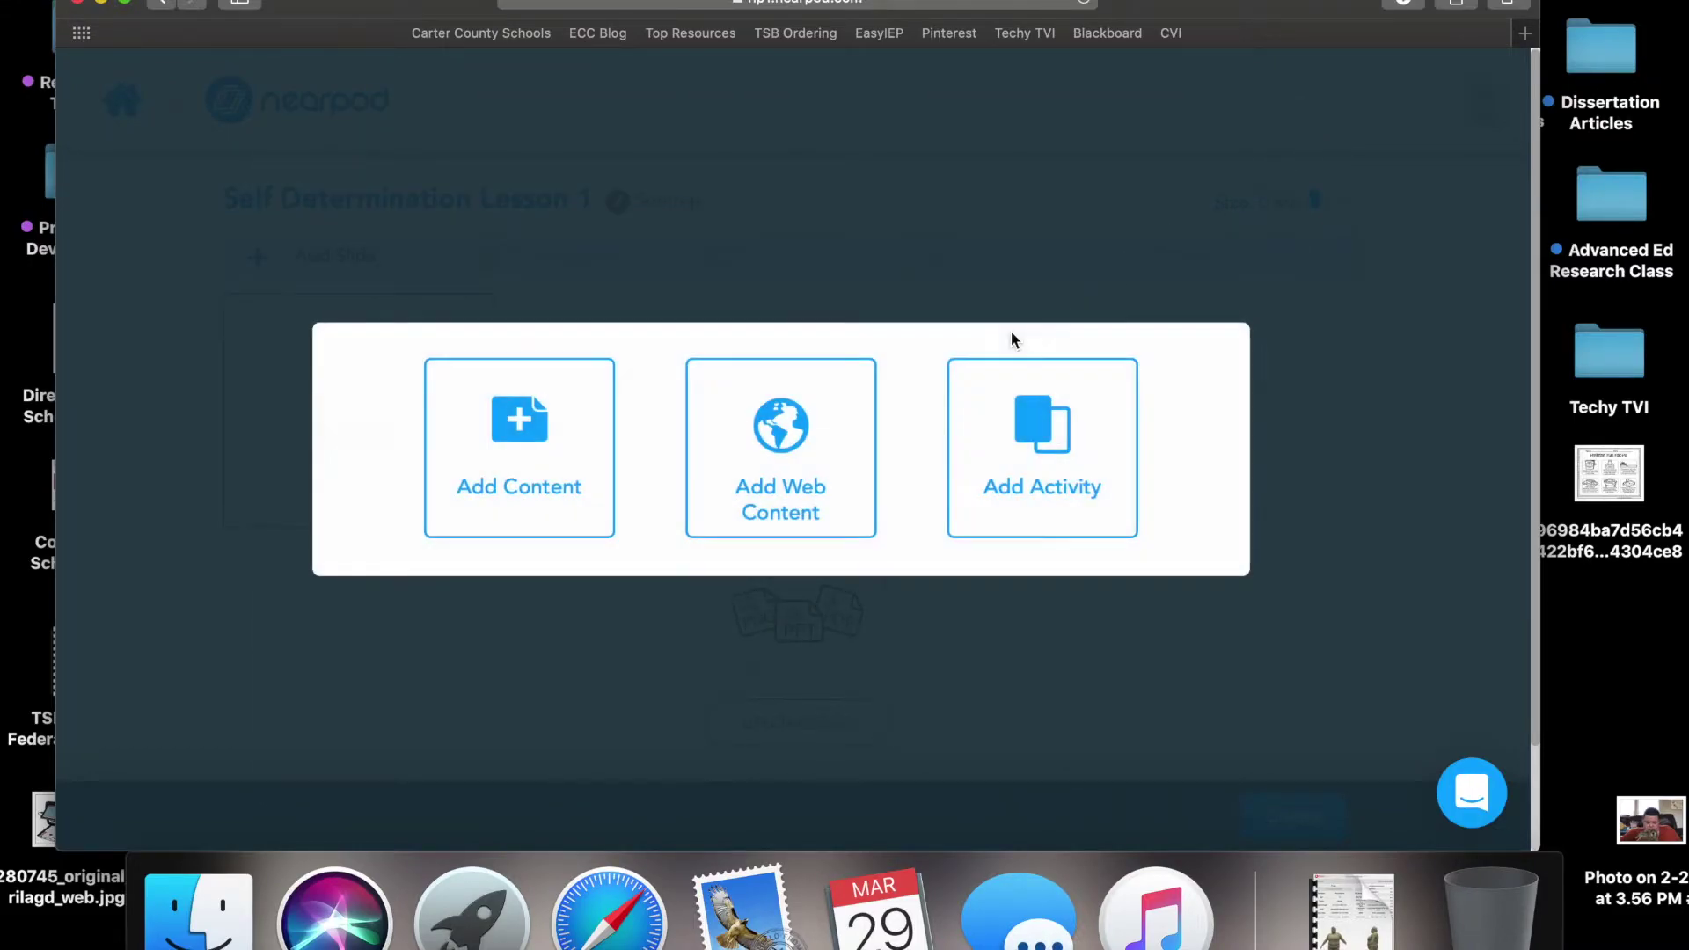
Open a Time to Climb activity, examine its question and answer options, and return to the lesson editor.
left_click(1053, 448)
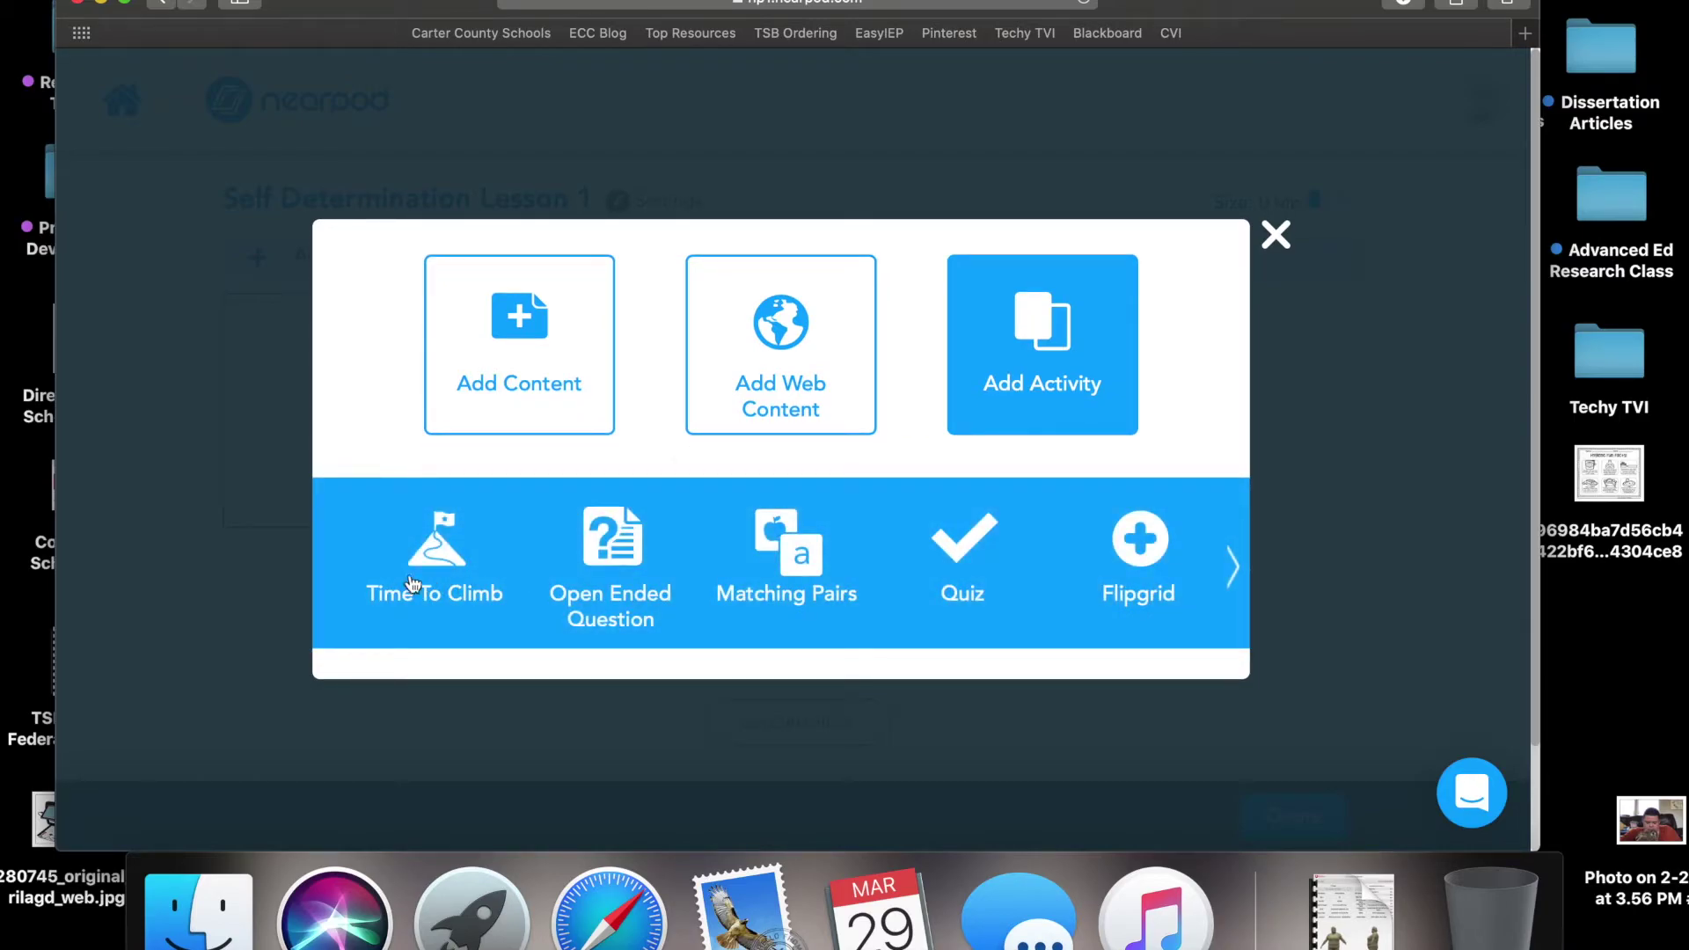
left_click(449, 549)
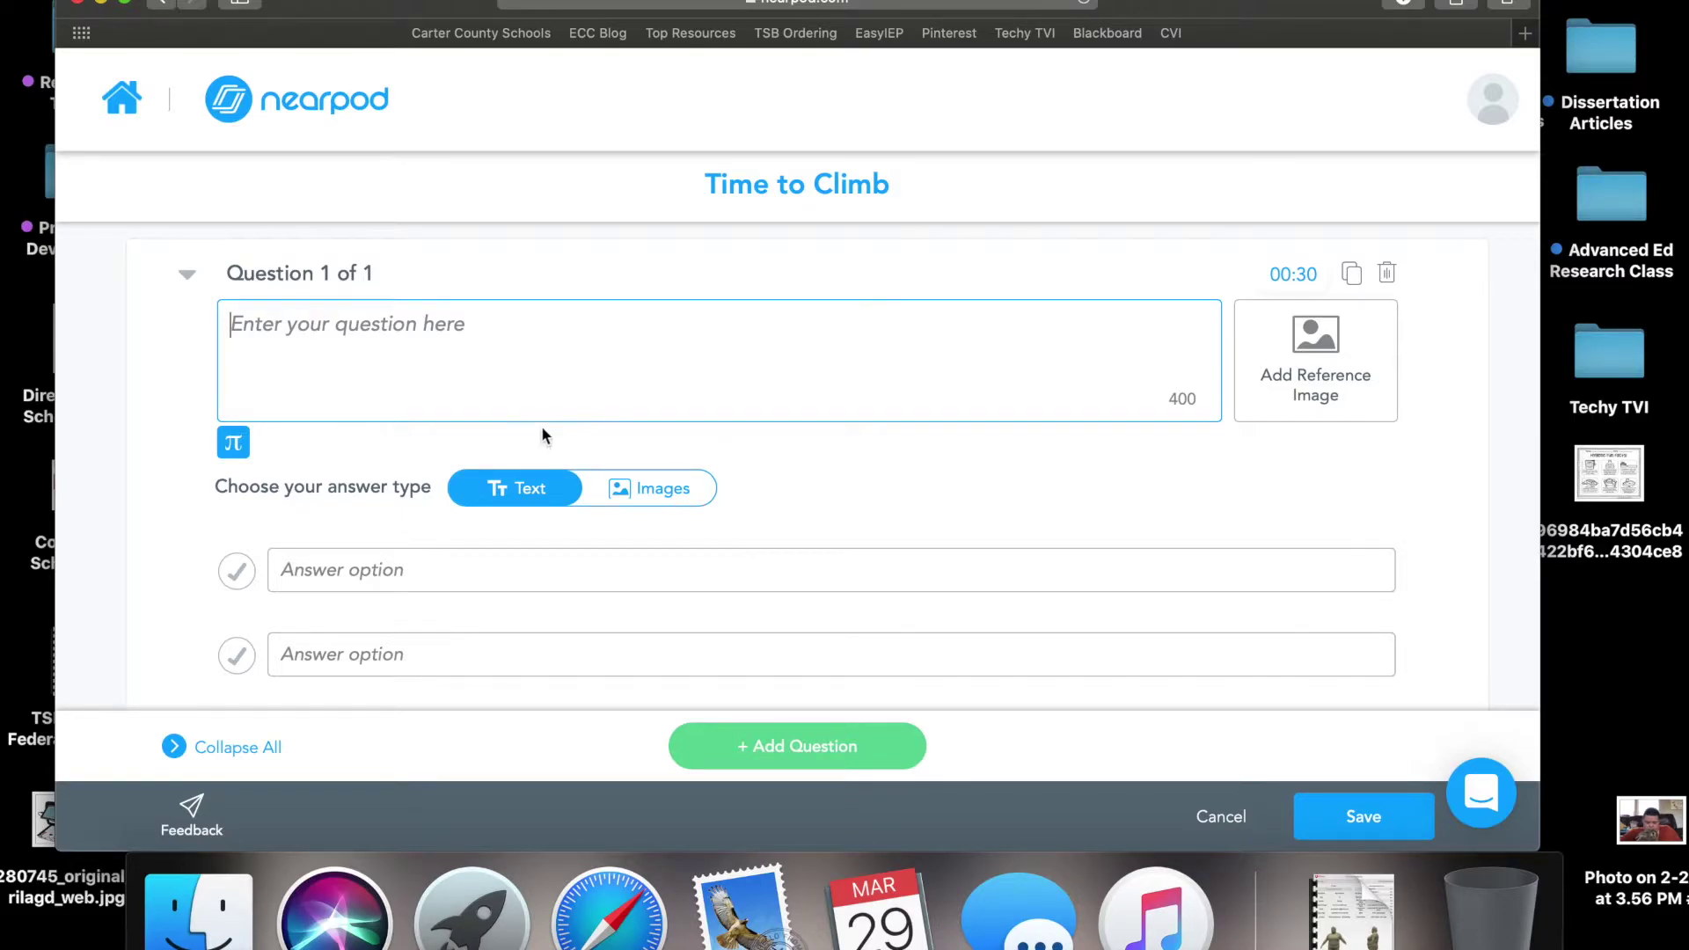
scroll(523, 421, "down", 2)
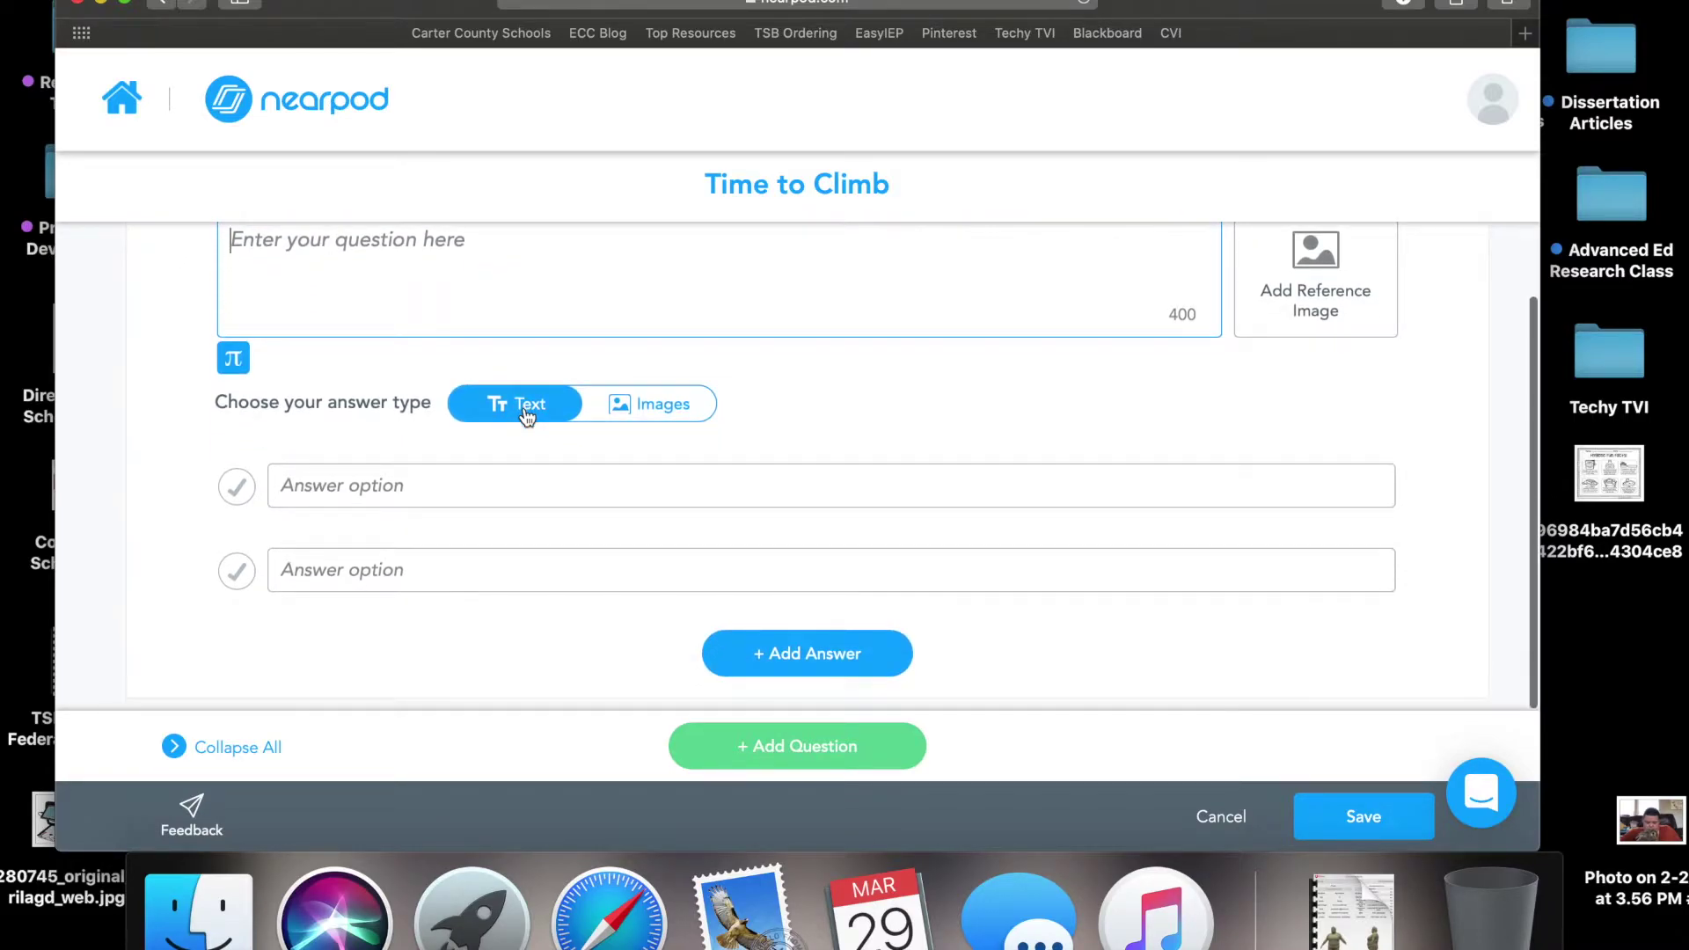
scroll(524, 409, "up", 2)
scroll(524, 408, "down", 2)
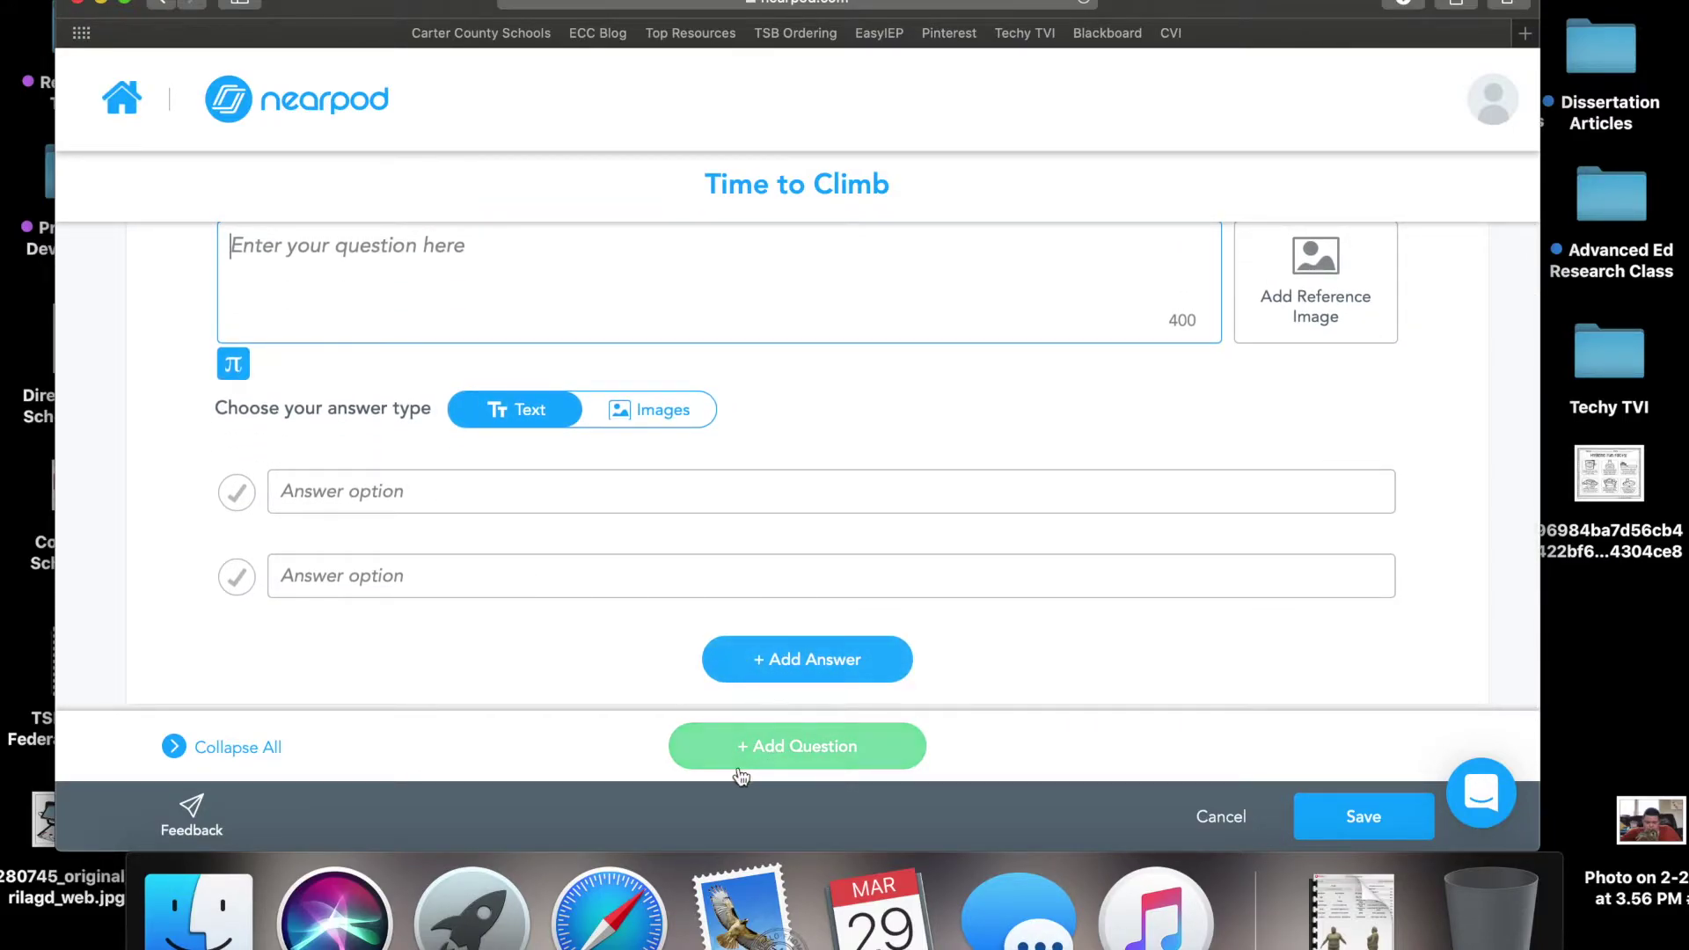
left_click(161, 7)
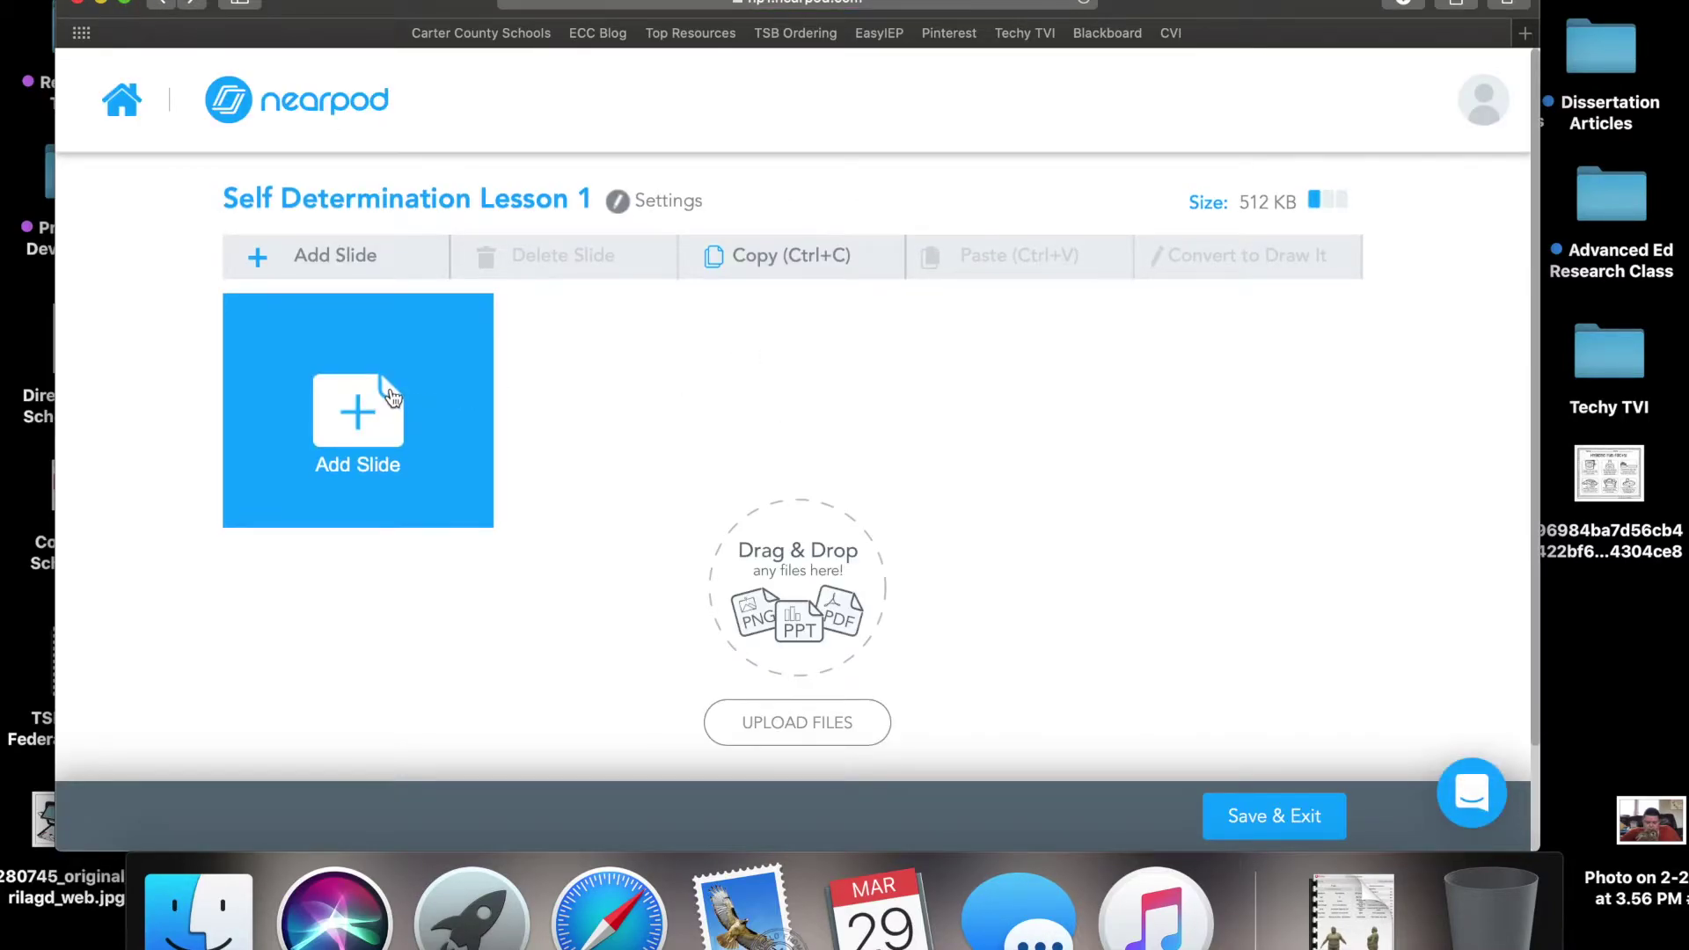
Add an Open Ended Question activity to the lesson with the question "Name some ways you handle stress".
left_click(388, 396)
left_click(1023, 499)
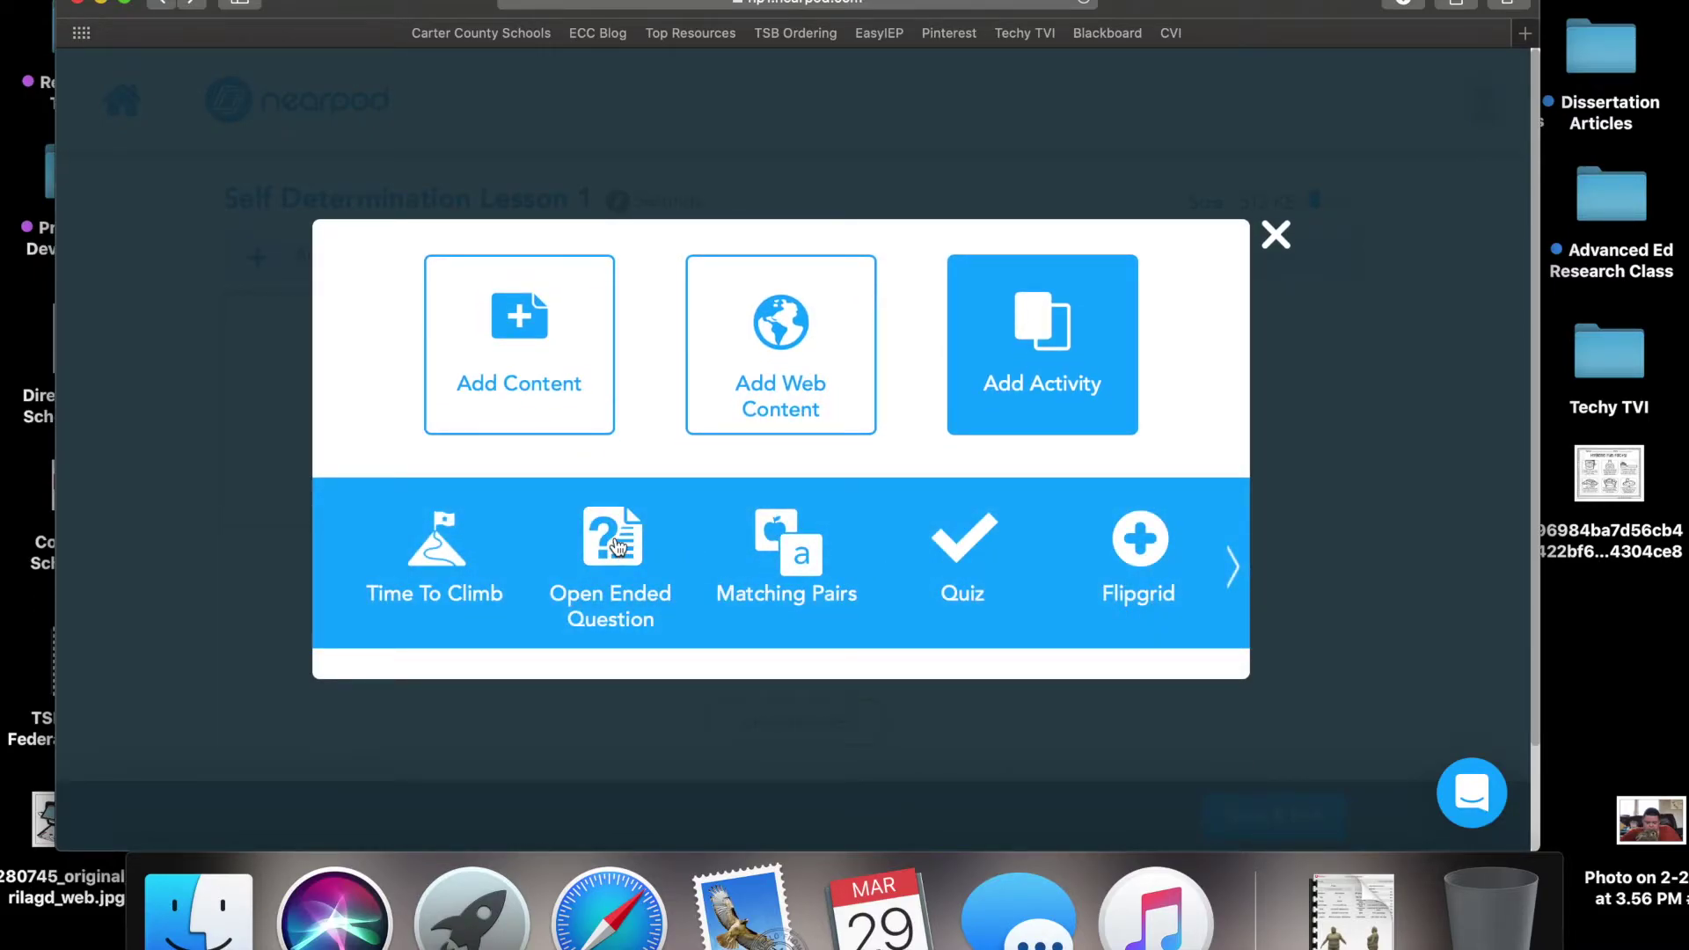
left_click(616, 545)
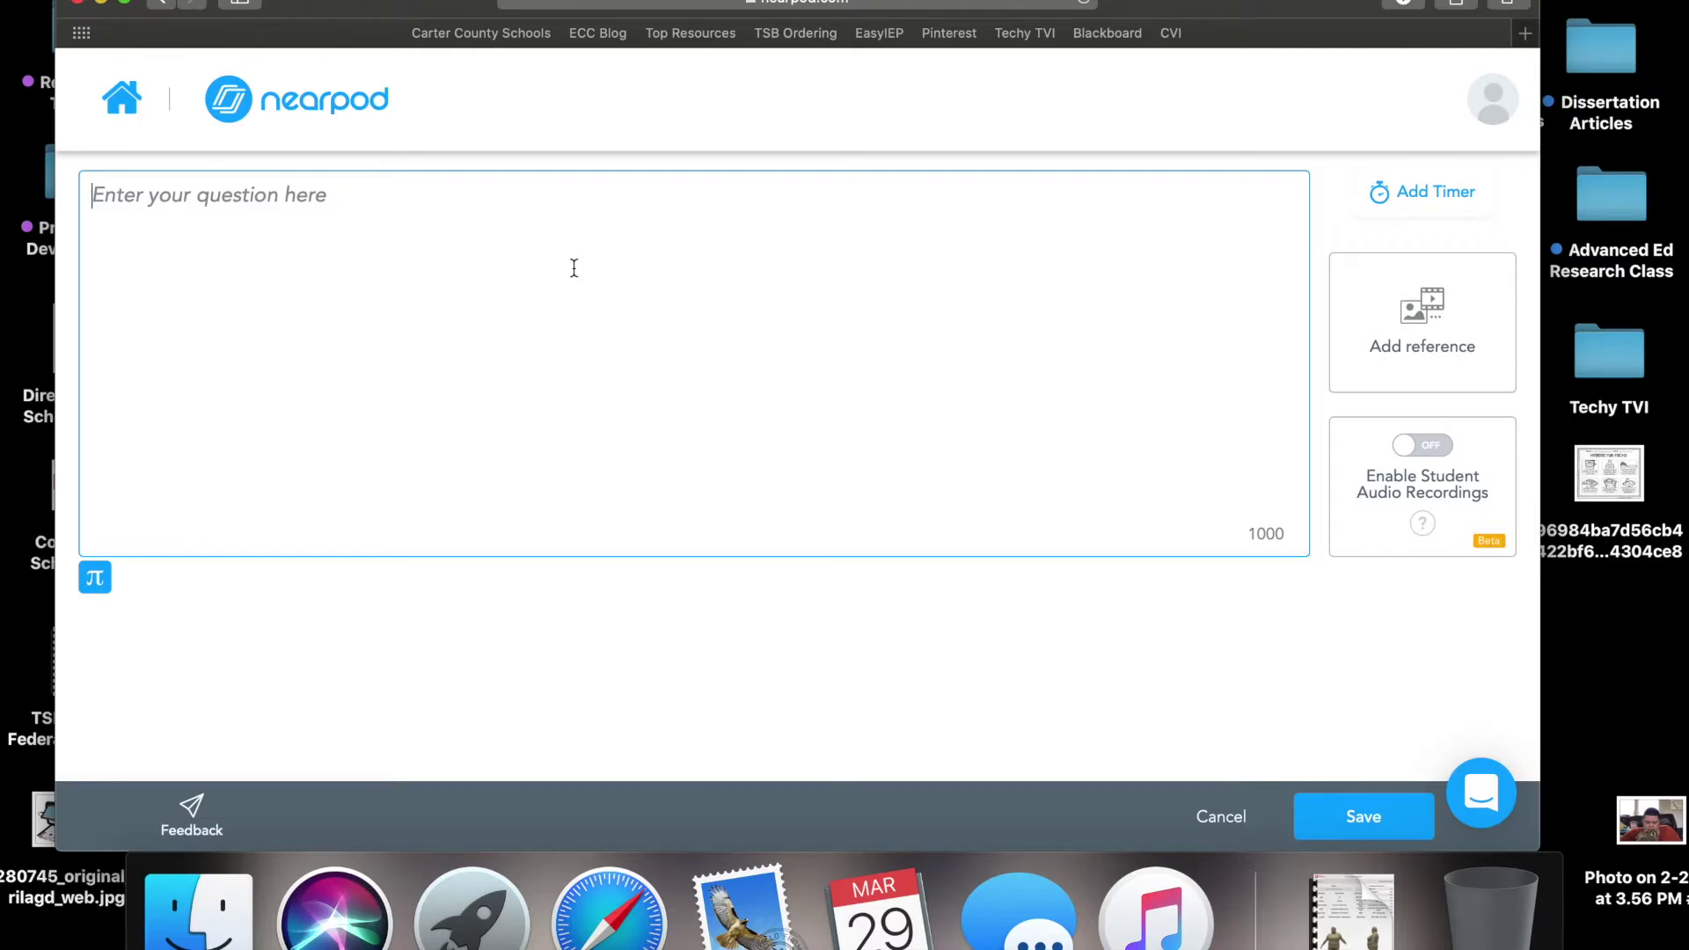
type("N")
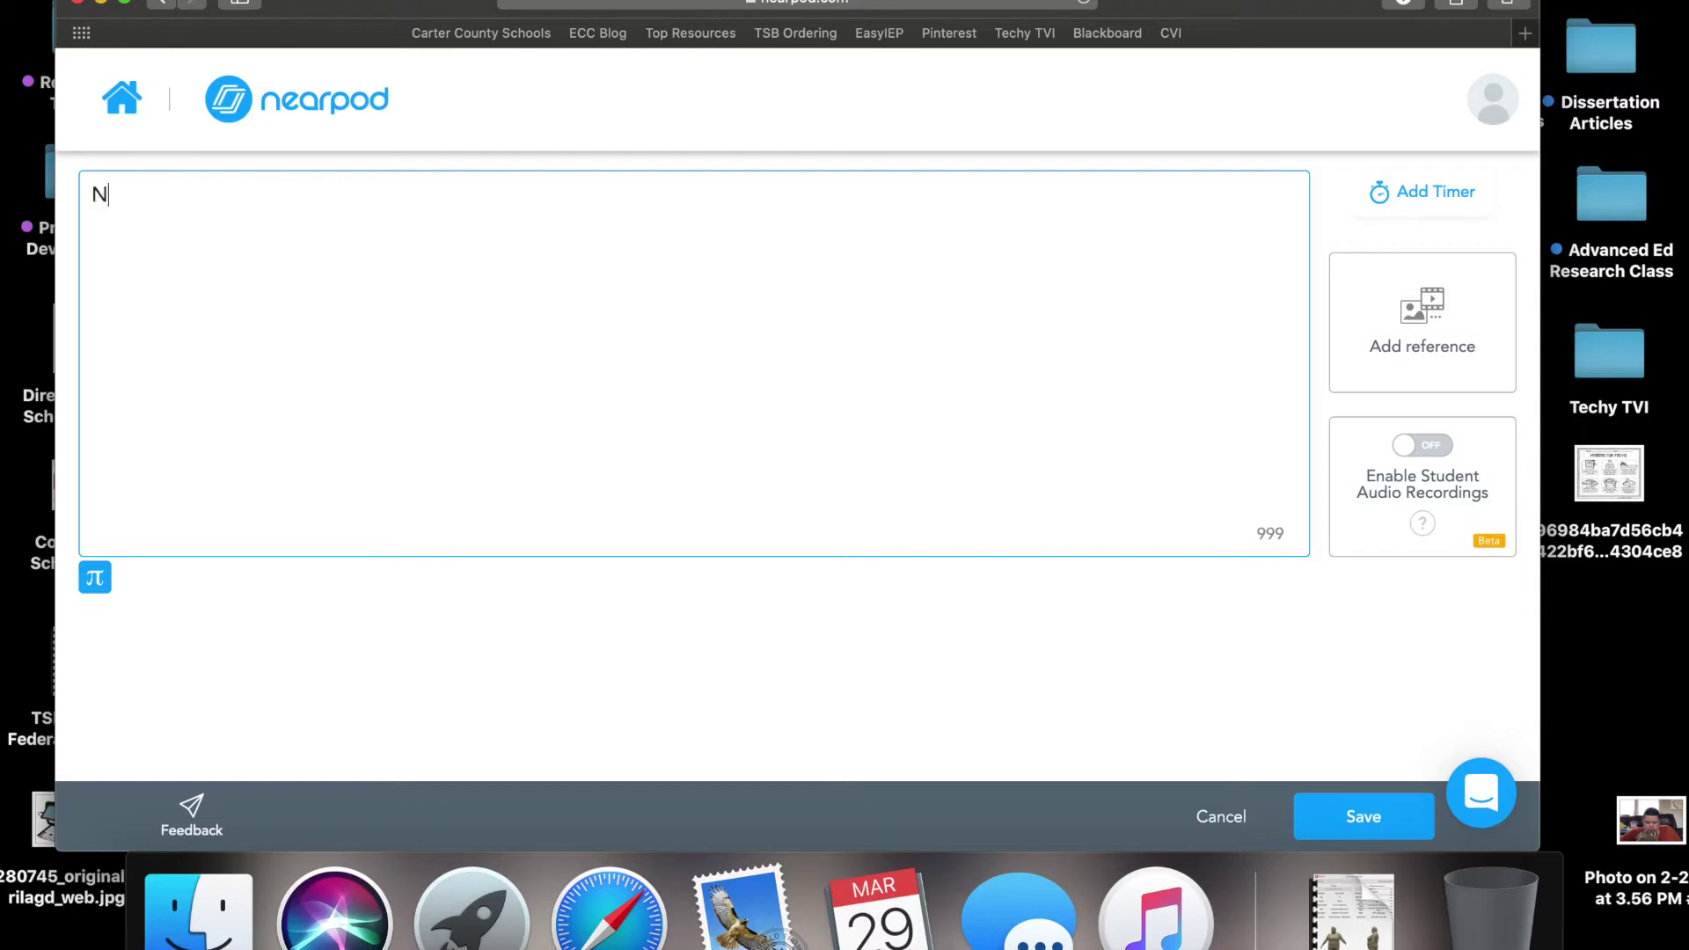
type("ame some ways you h")
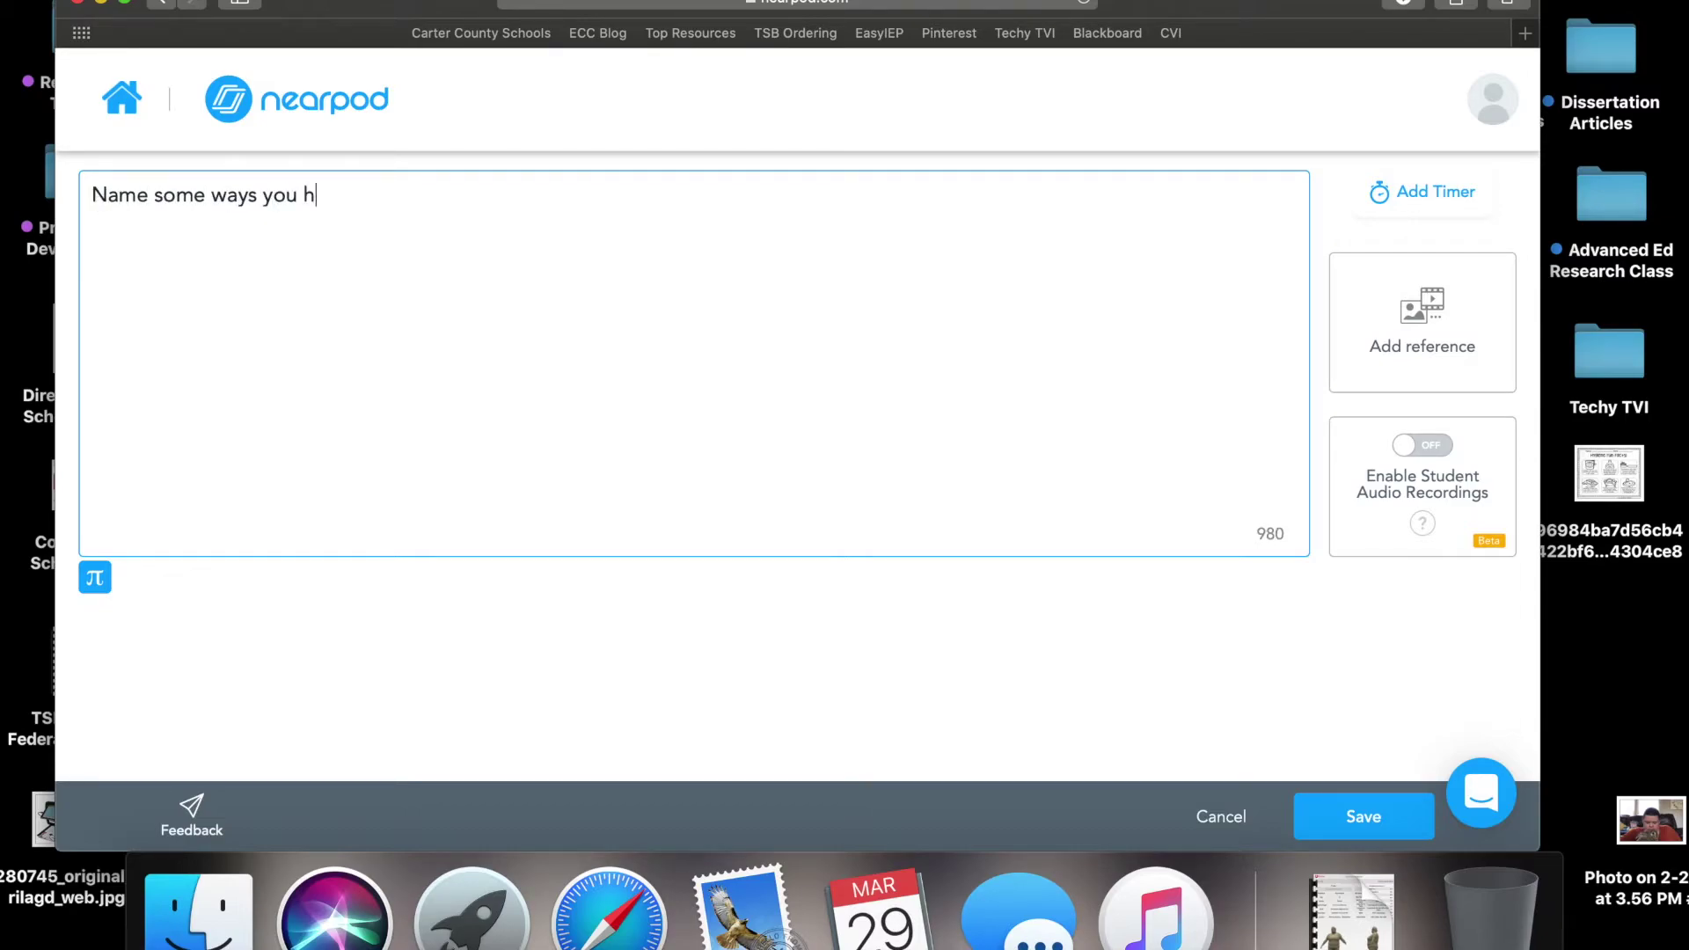
type("andle stress")
Enable student audio recordings for the open-ended question and save it to the lesson.
left_click(1426, 447)
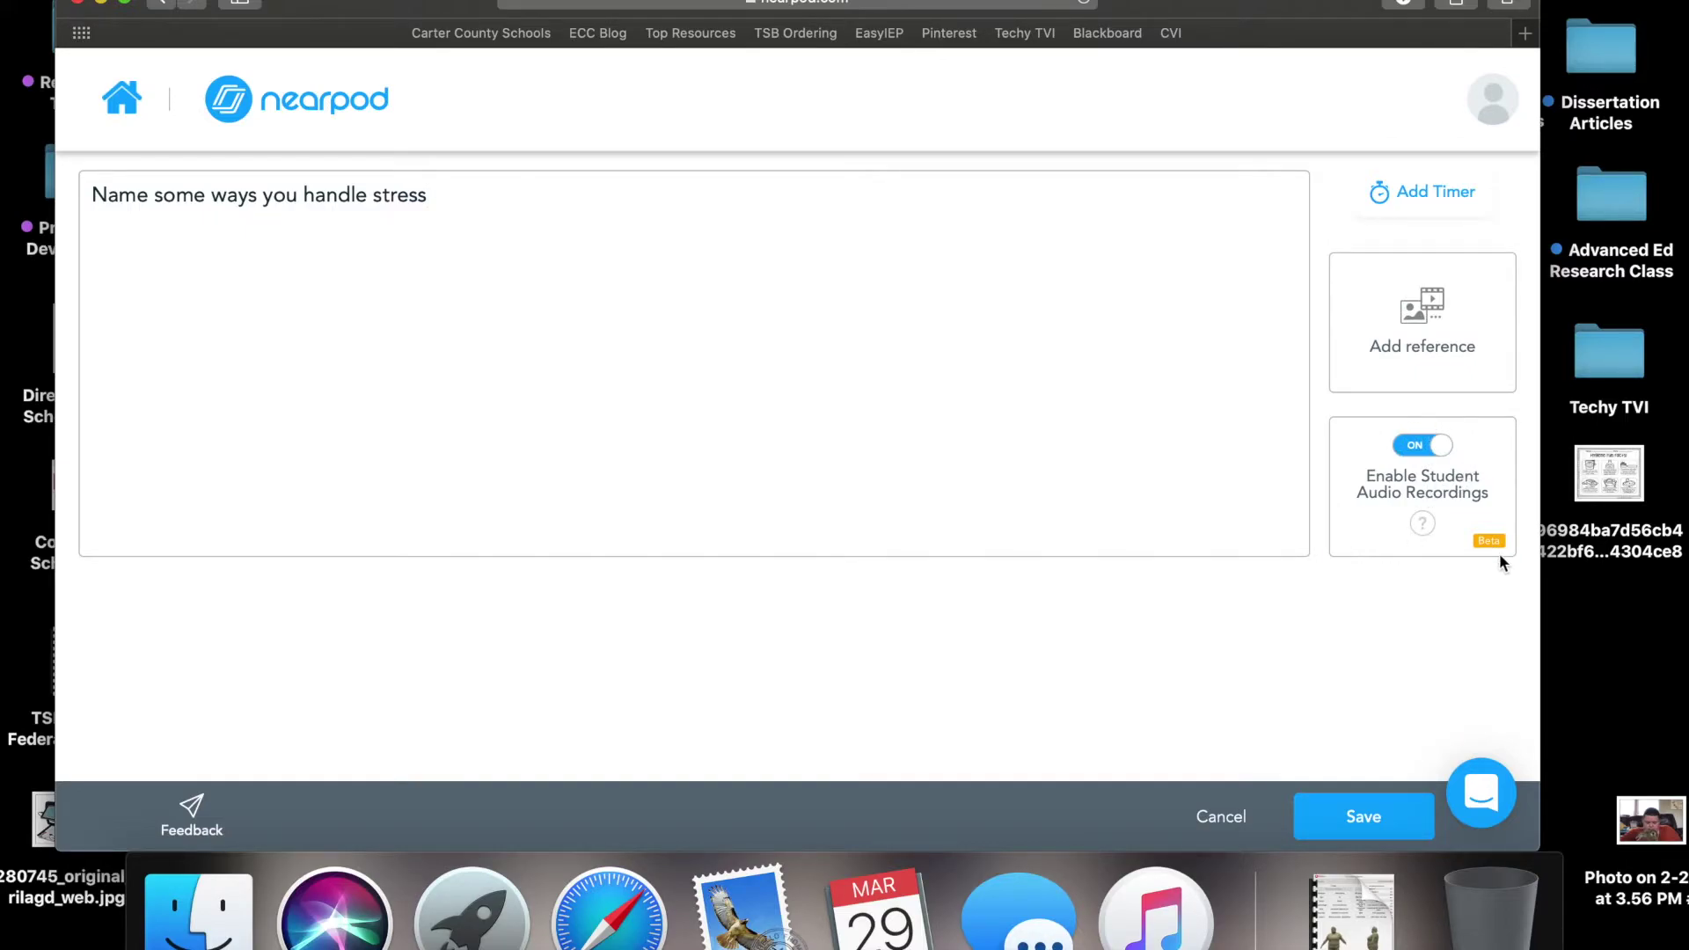
left_click(1353, 813)
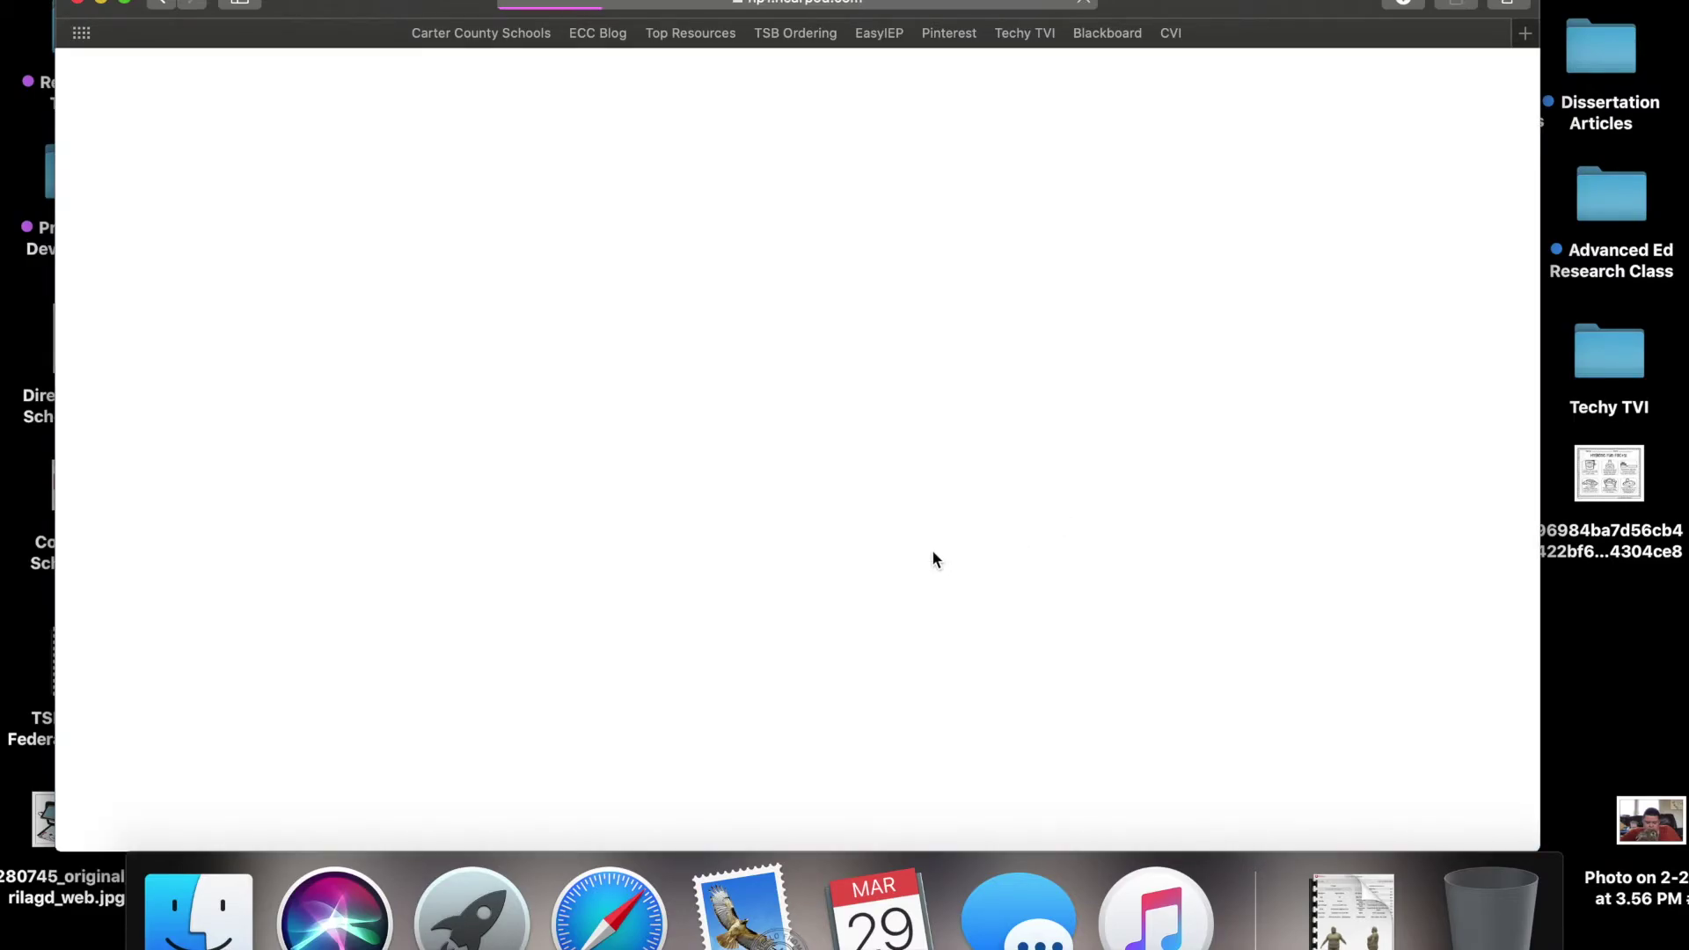
left_click(725, 368)
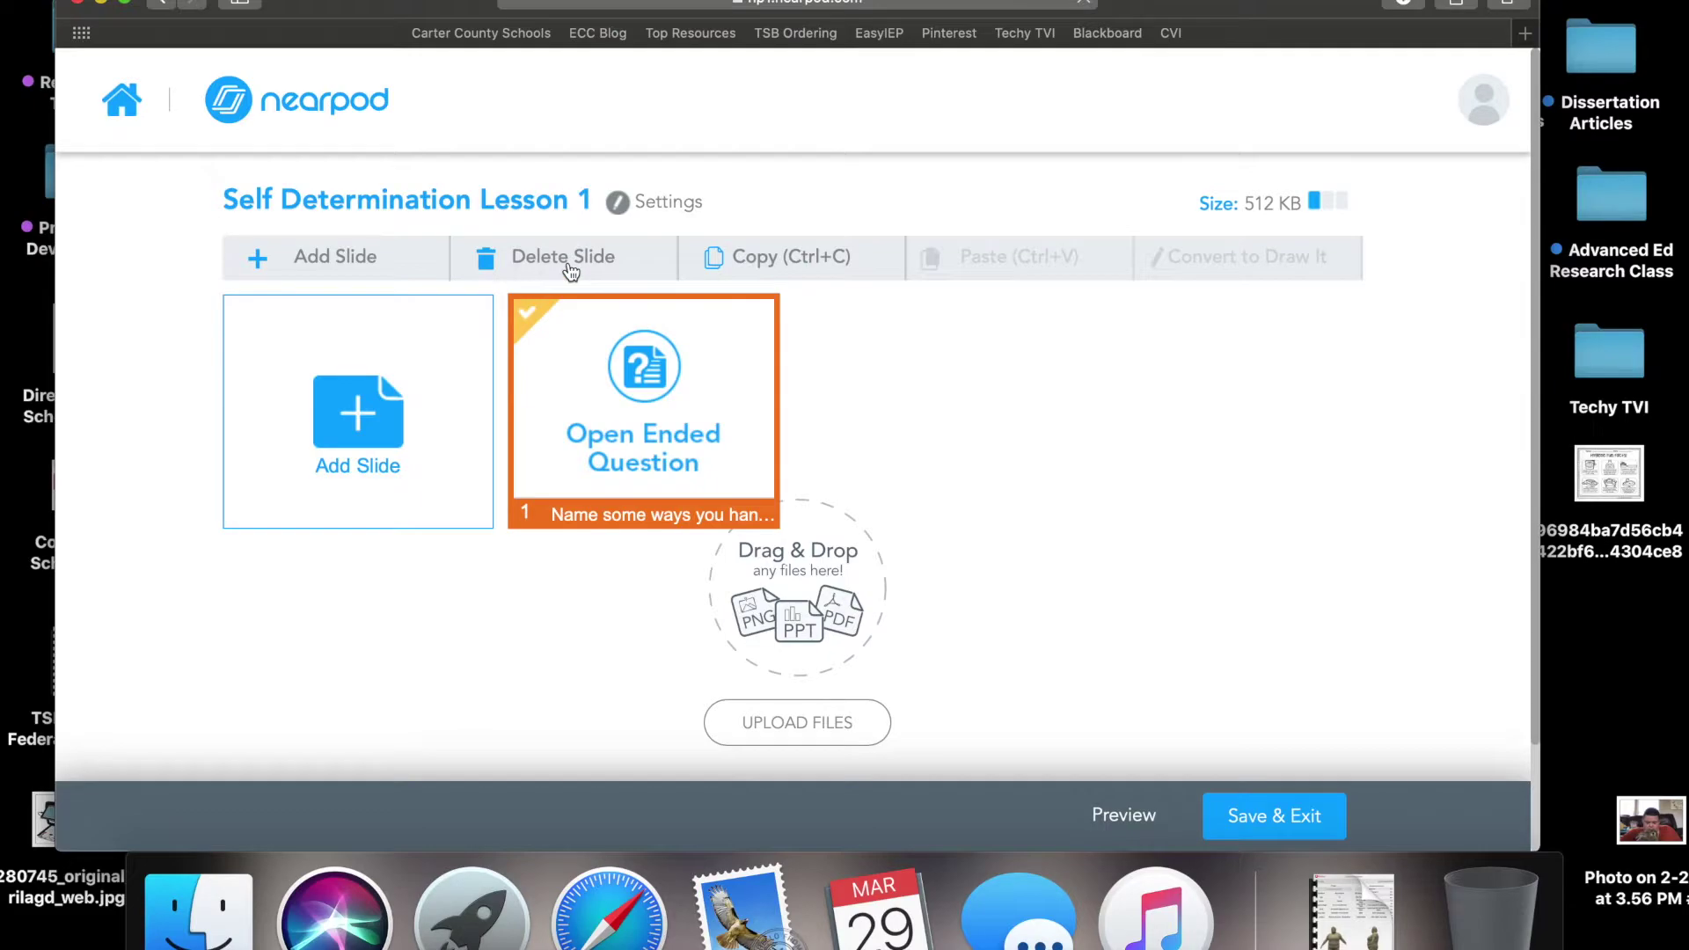
Open a new Matching Pairs activity to examine its instructions and pair options, and return to the lesson without saving.
left_click(343, 258)
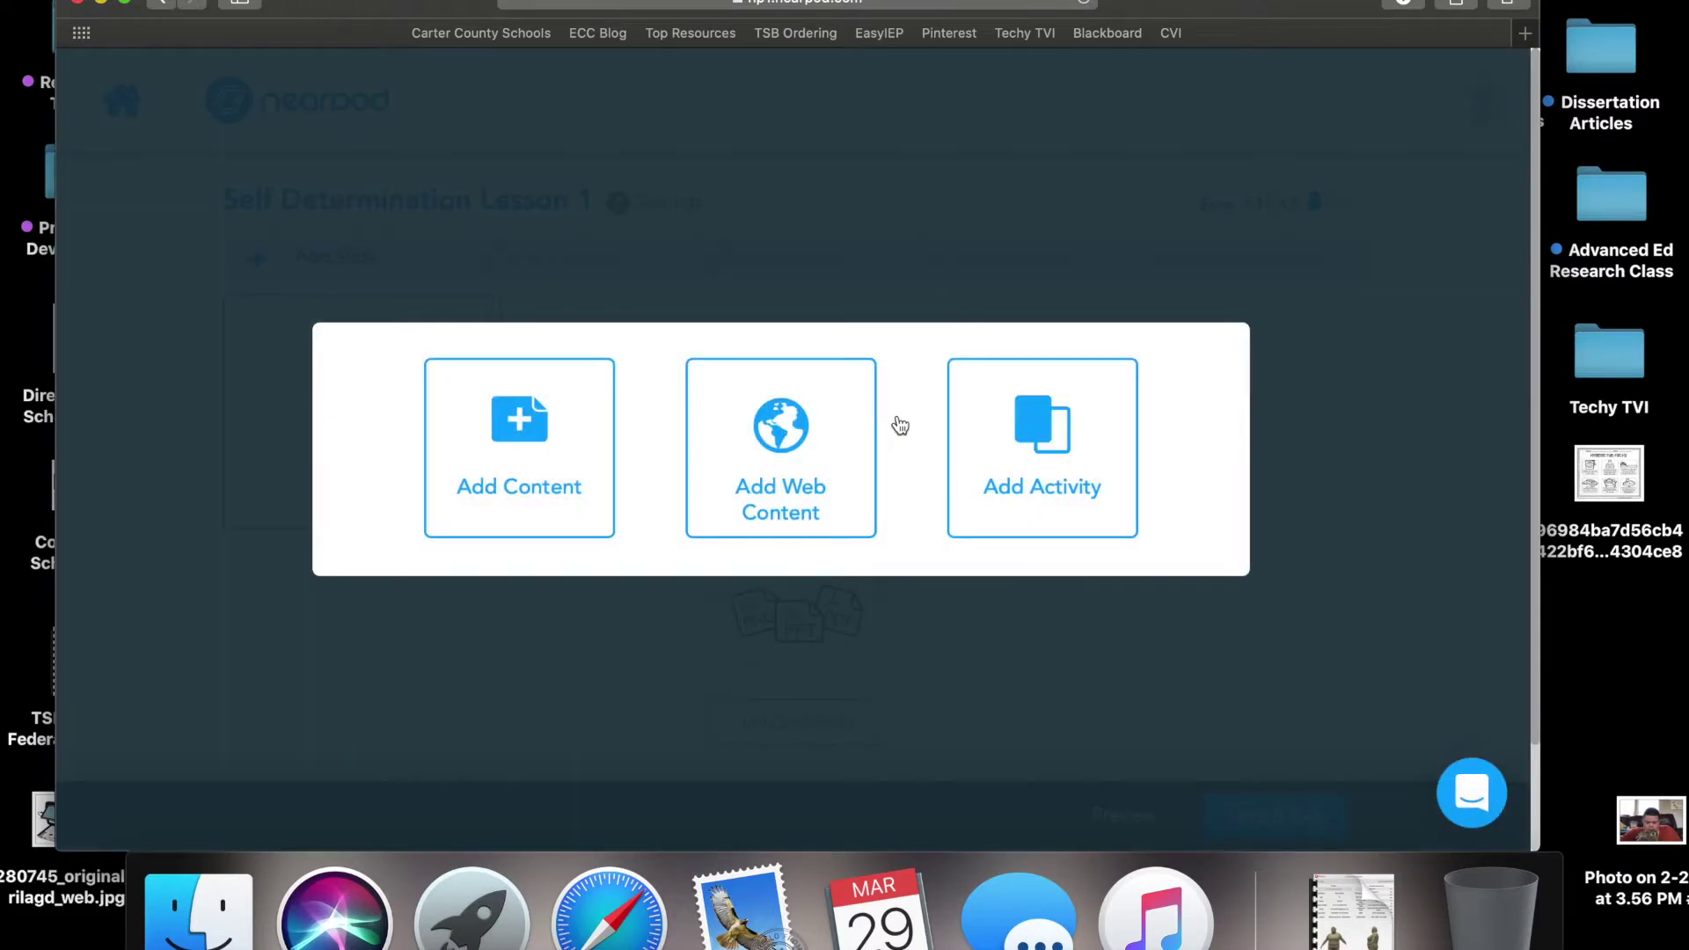
left_click(1038, 486)
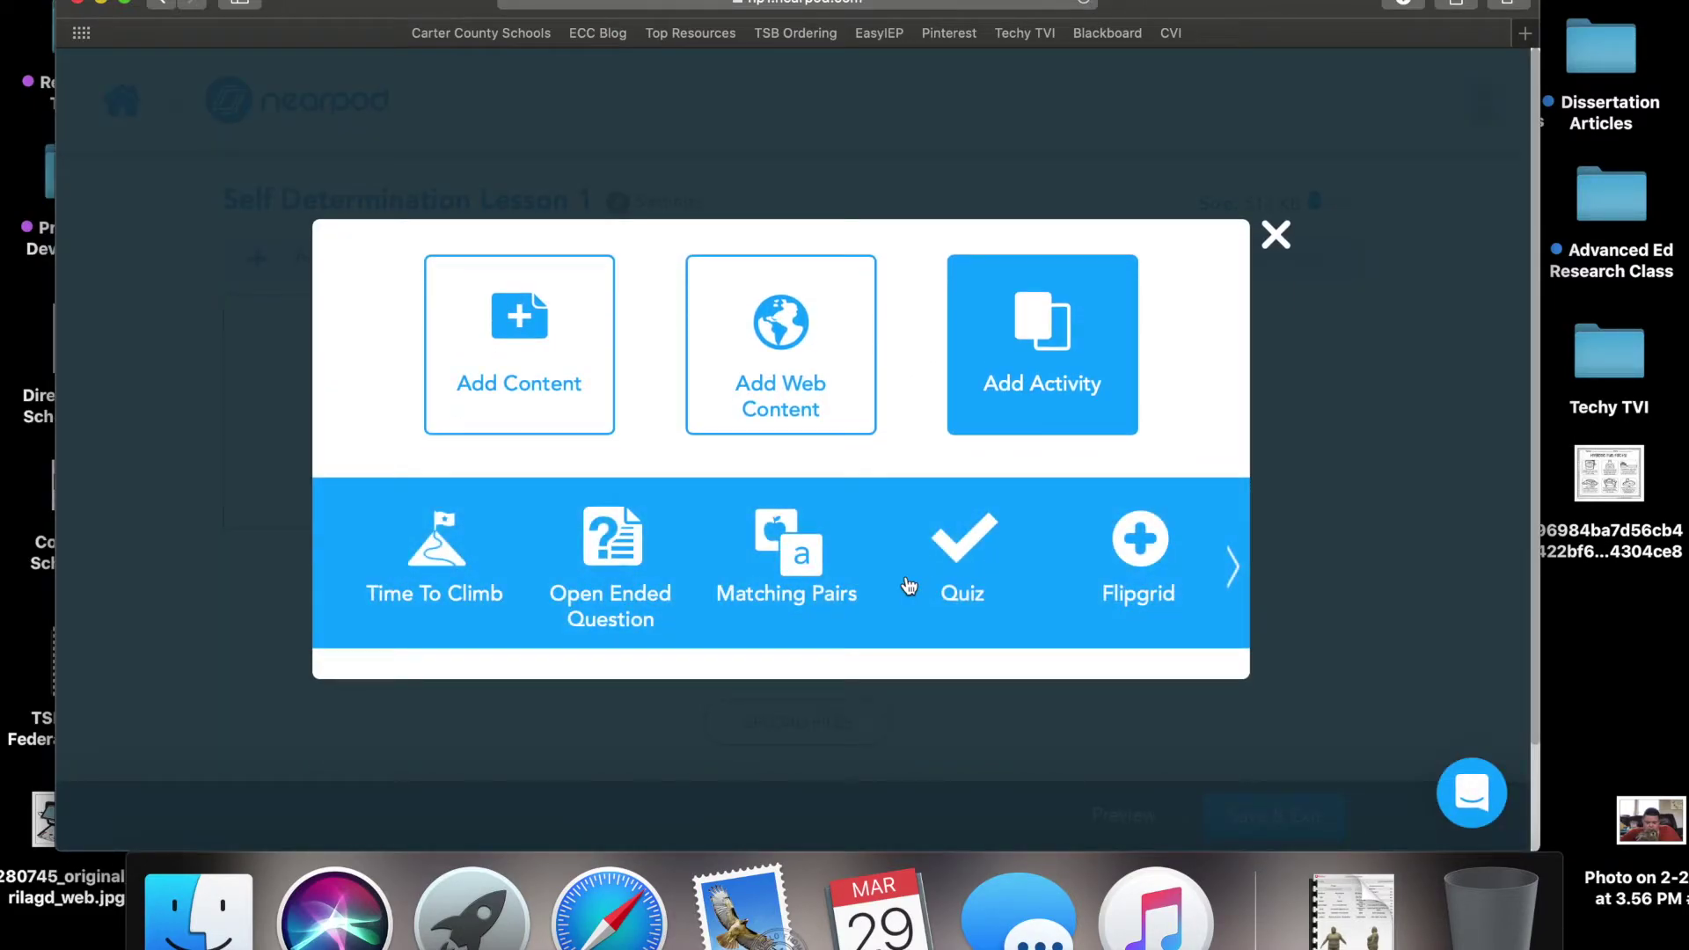
left_click(796, 559)
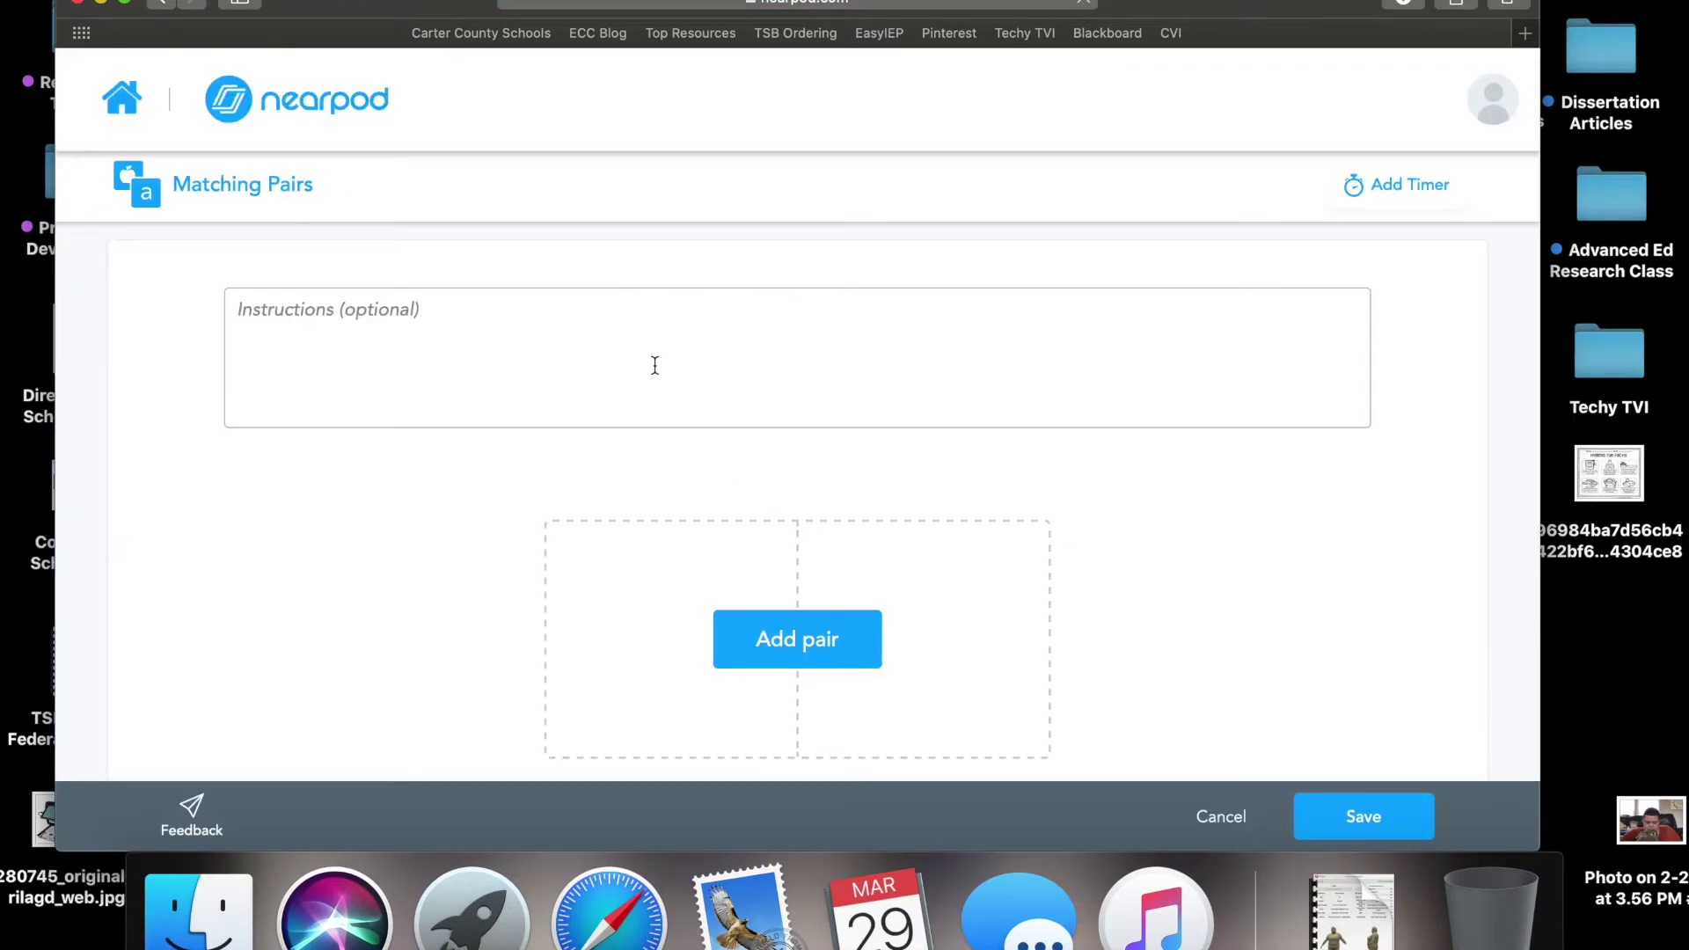
left_click(592, 359)
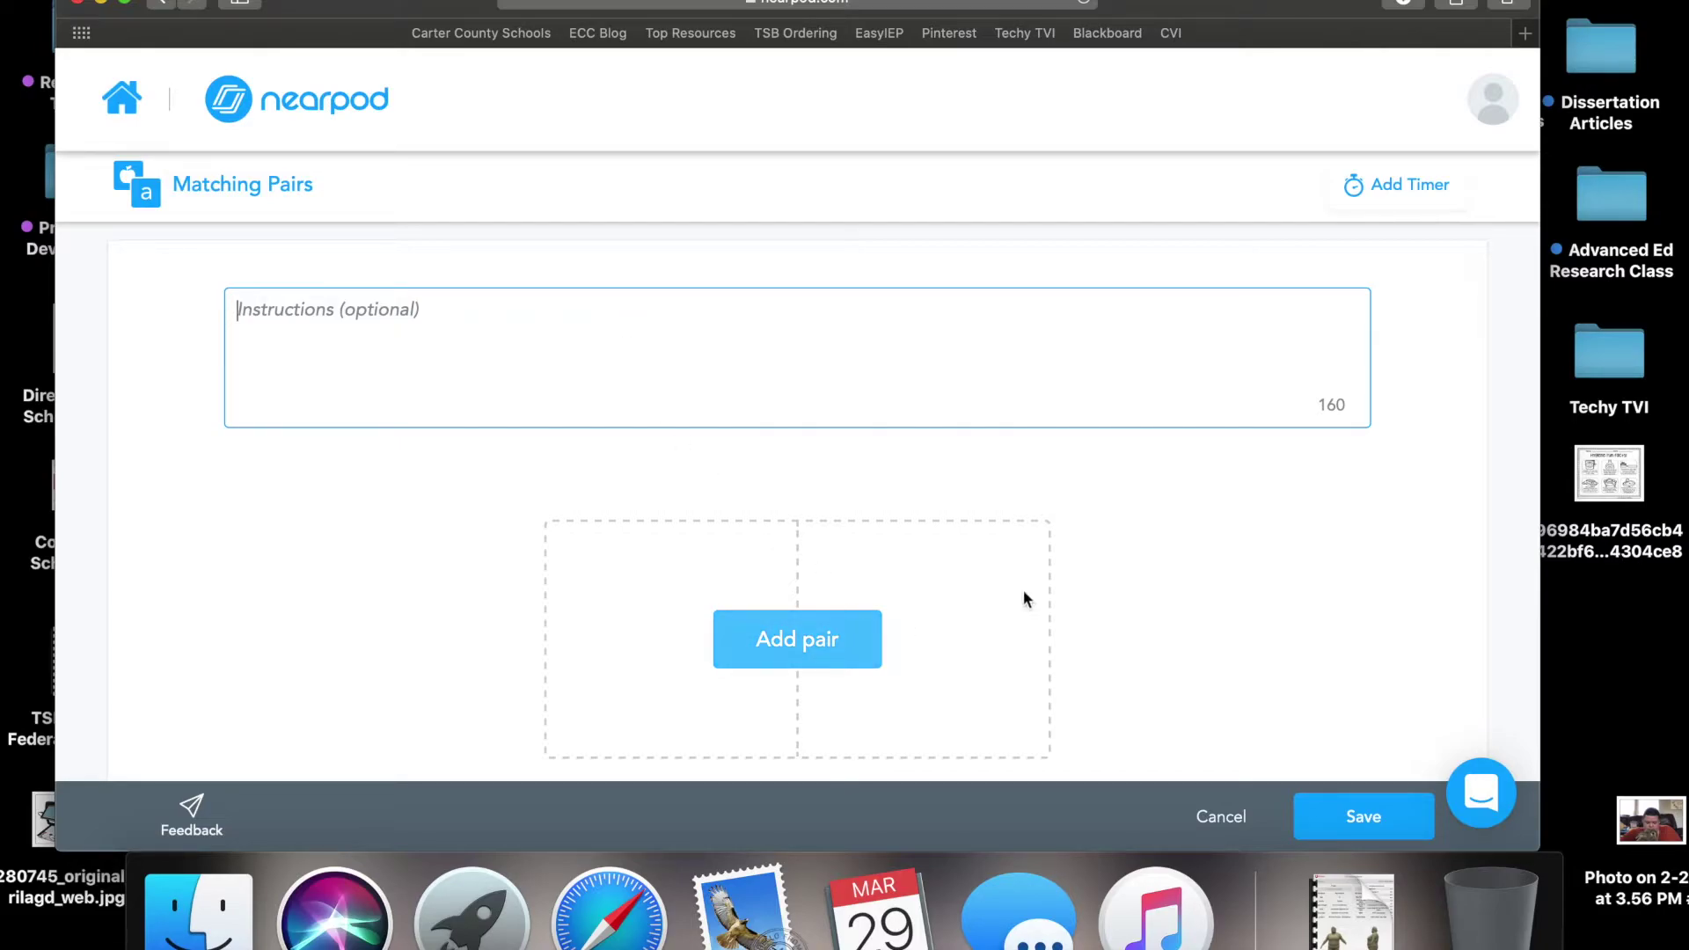
scroll(860, 594, "down", 2)
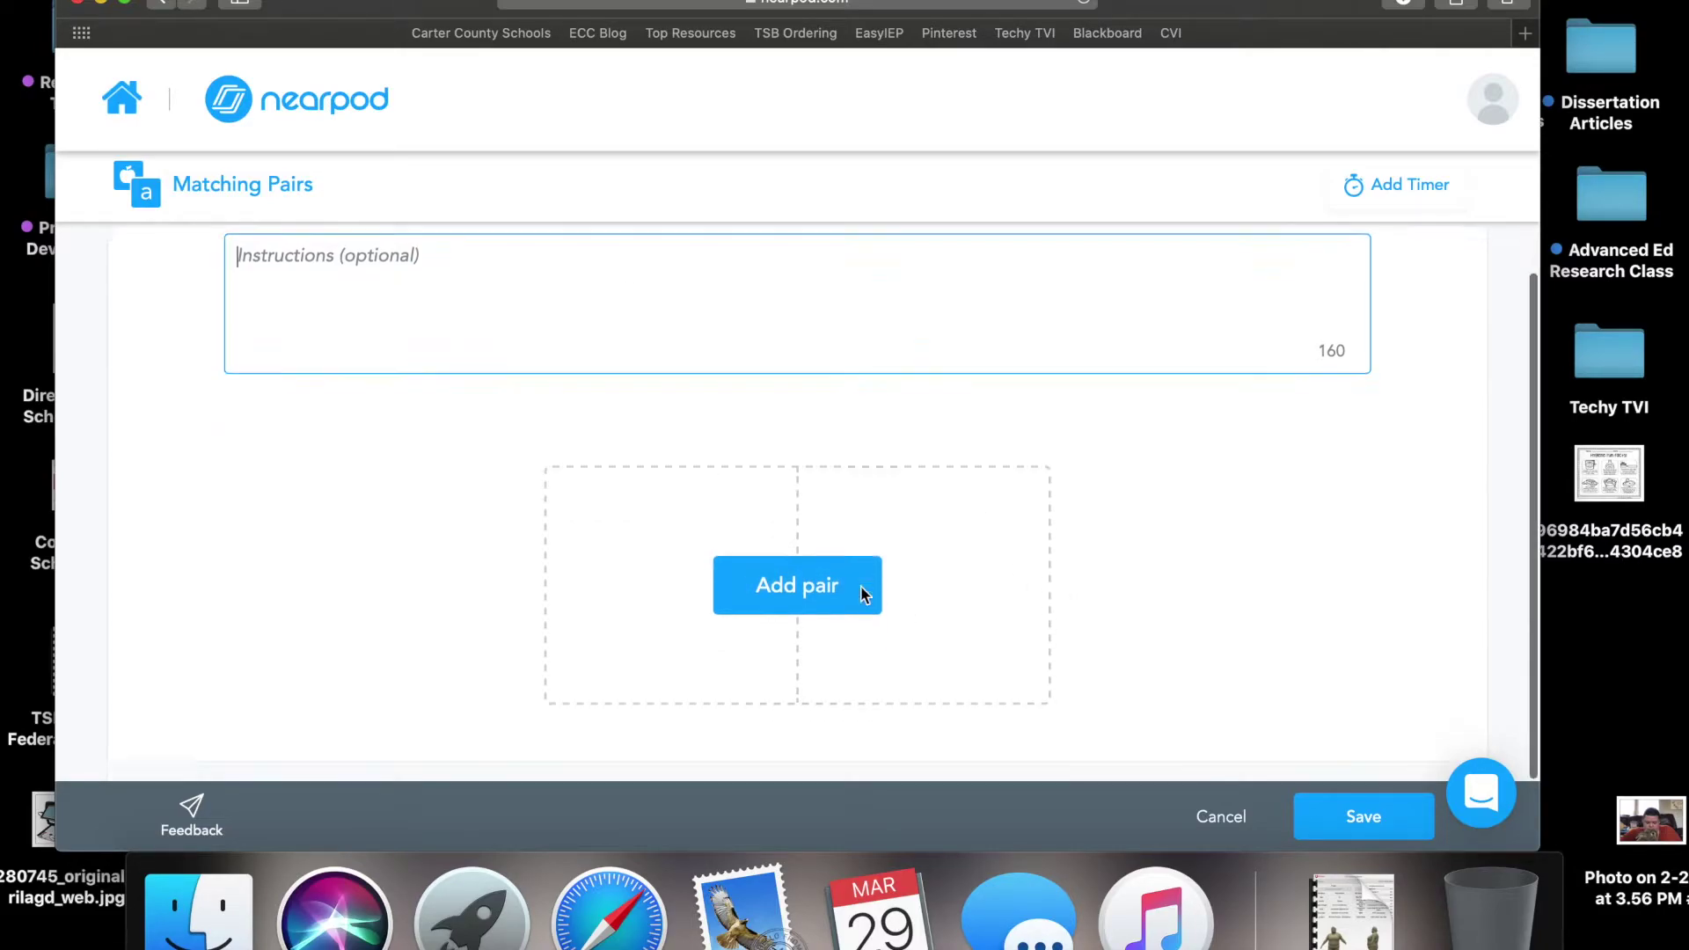
left_click(1207, 815)
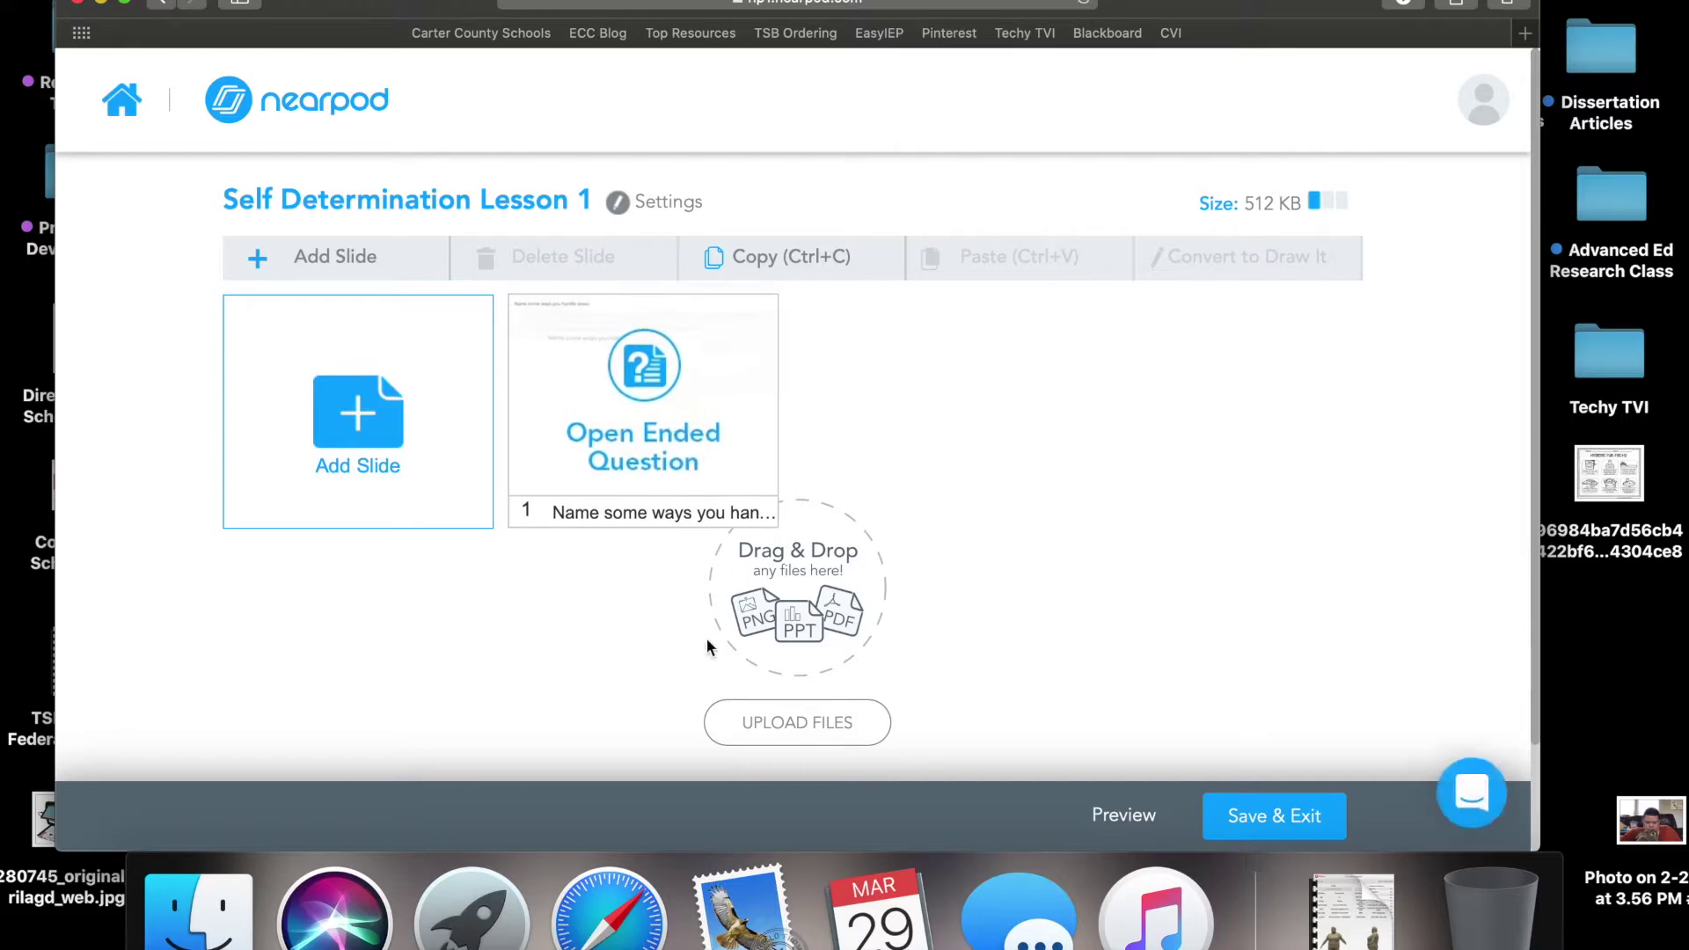
Add a Quiz activity with the first question "Select the correct definition of self determination".
left_click(385, 262)
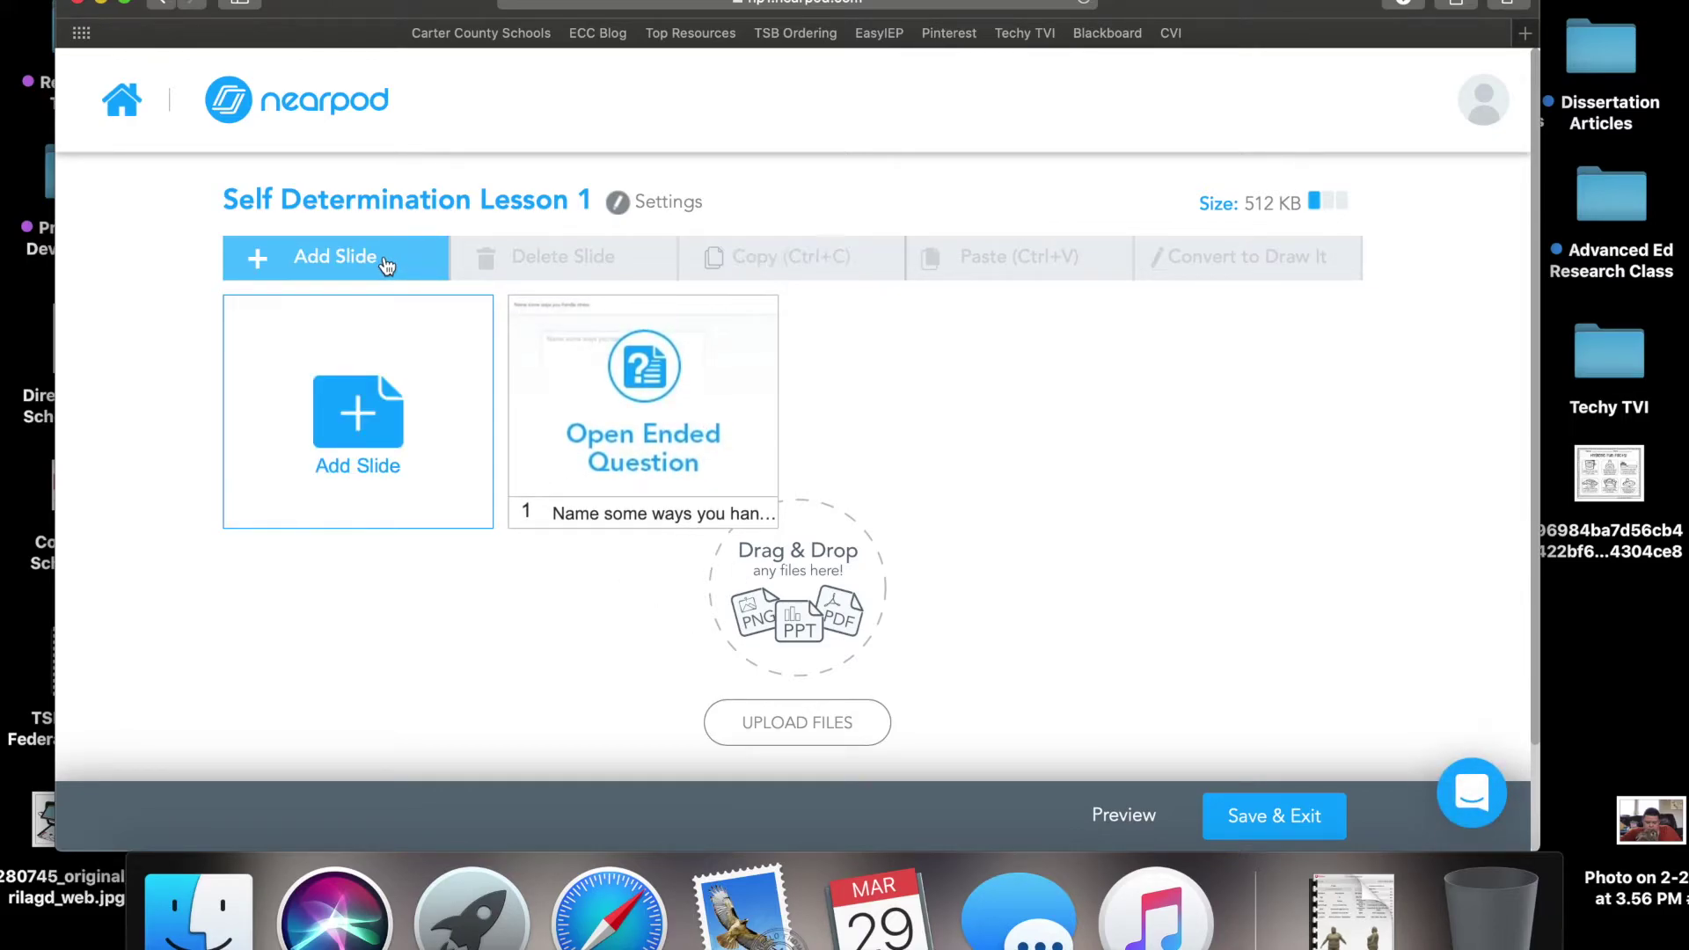
left_click(1105, 526)
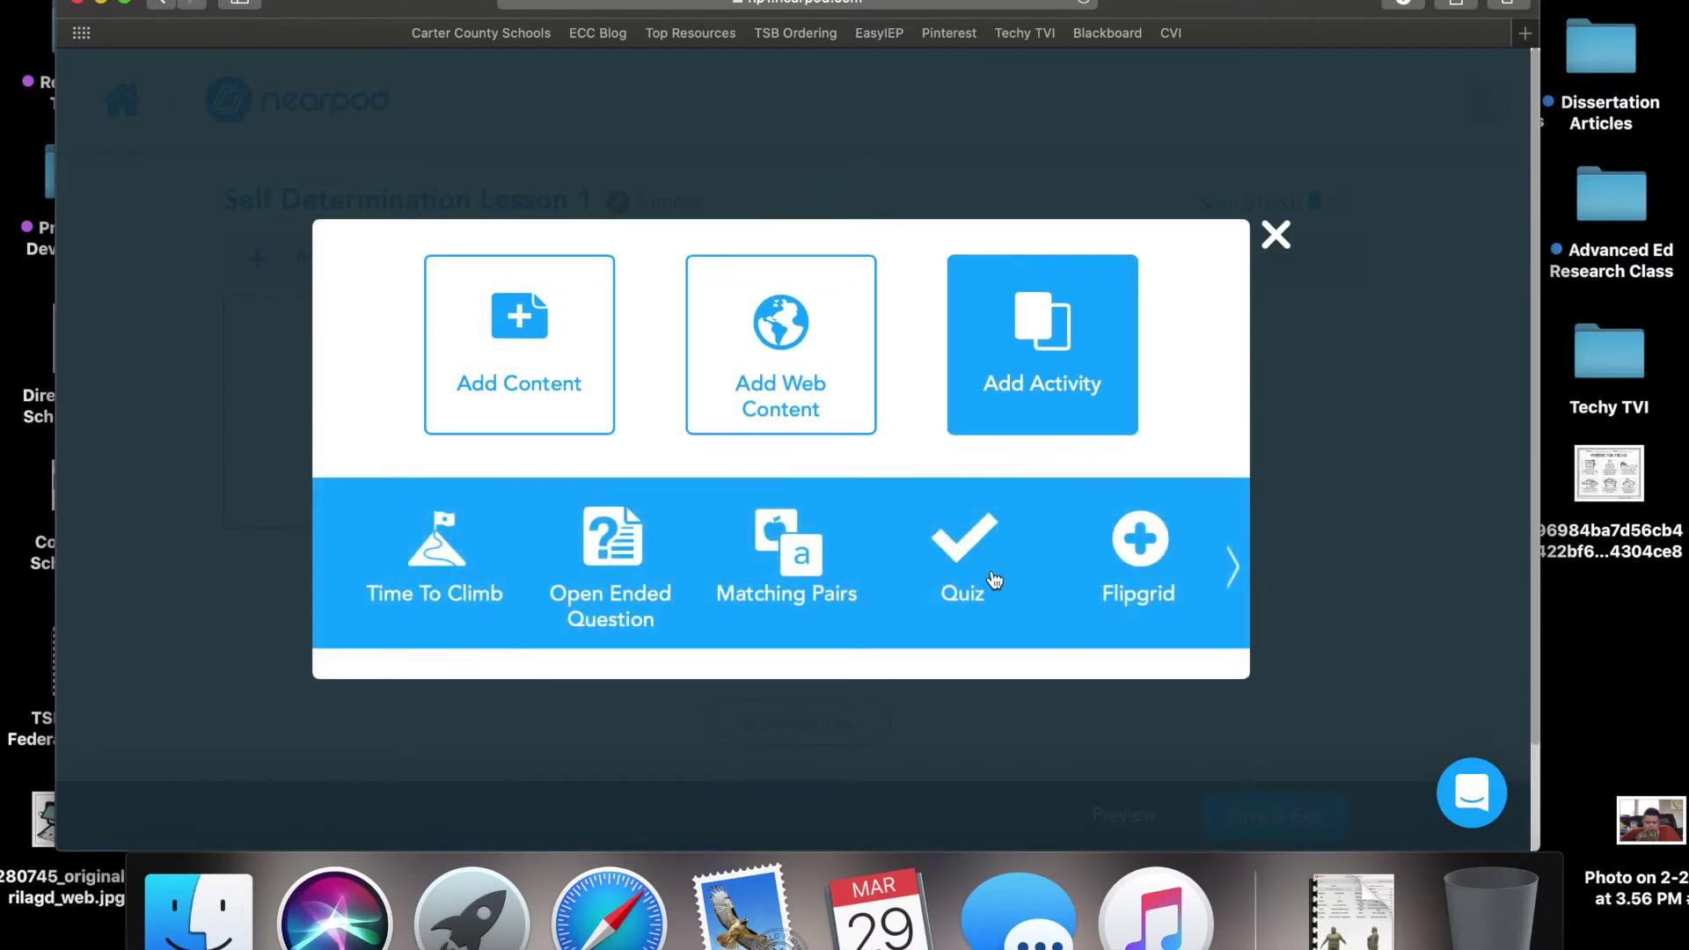
left_click(967, 546)
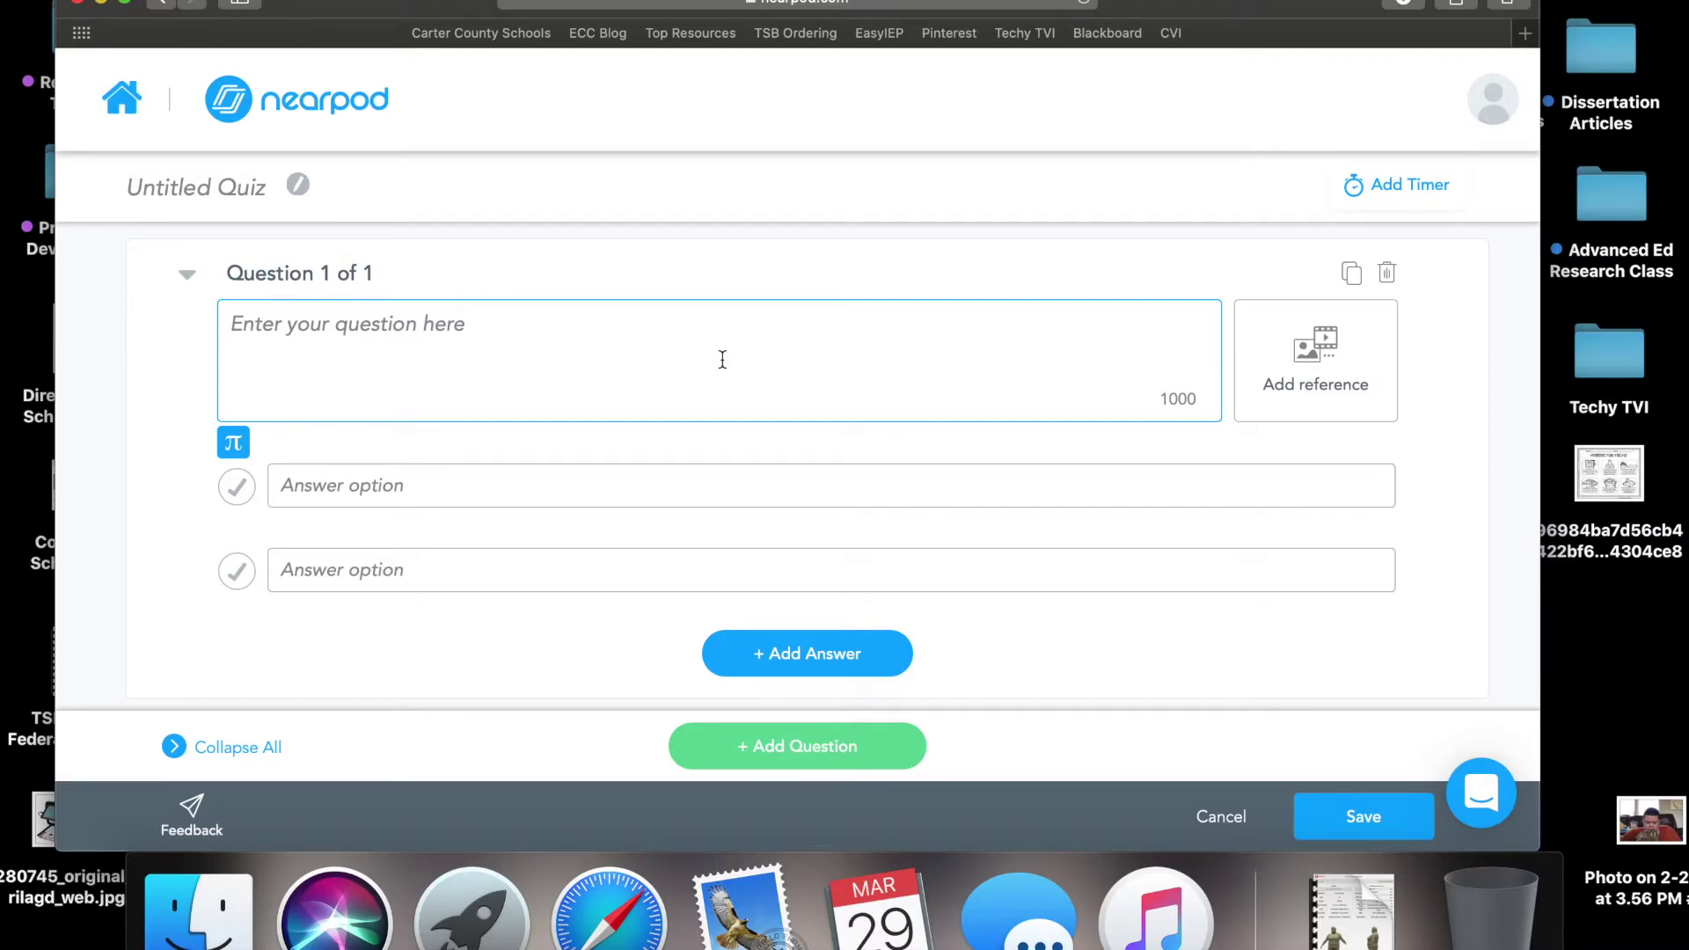
type("Se")
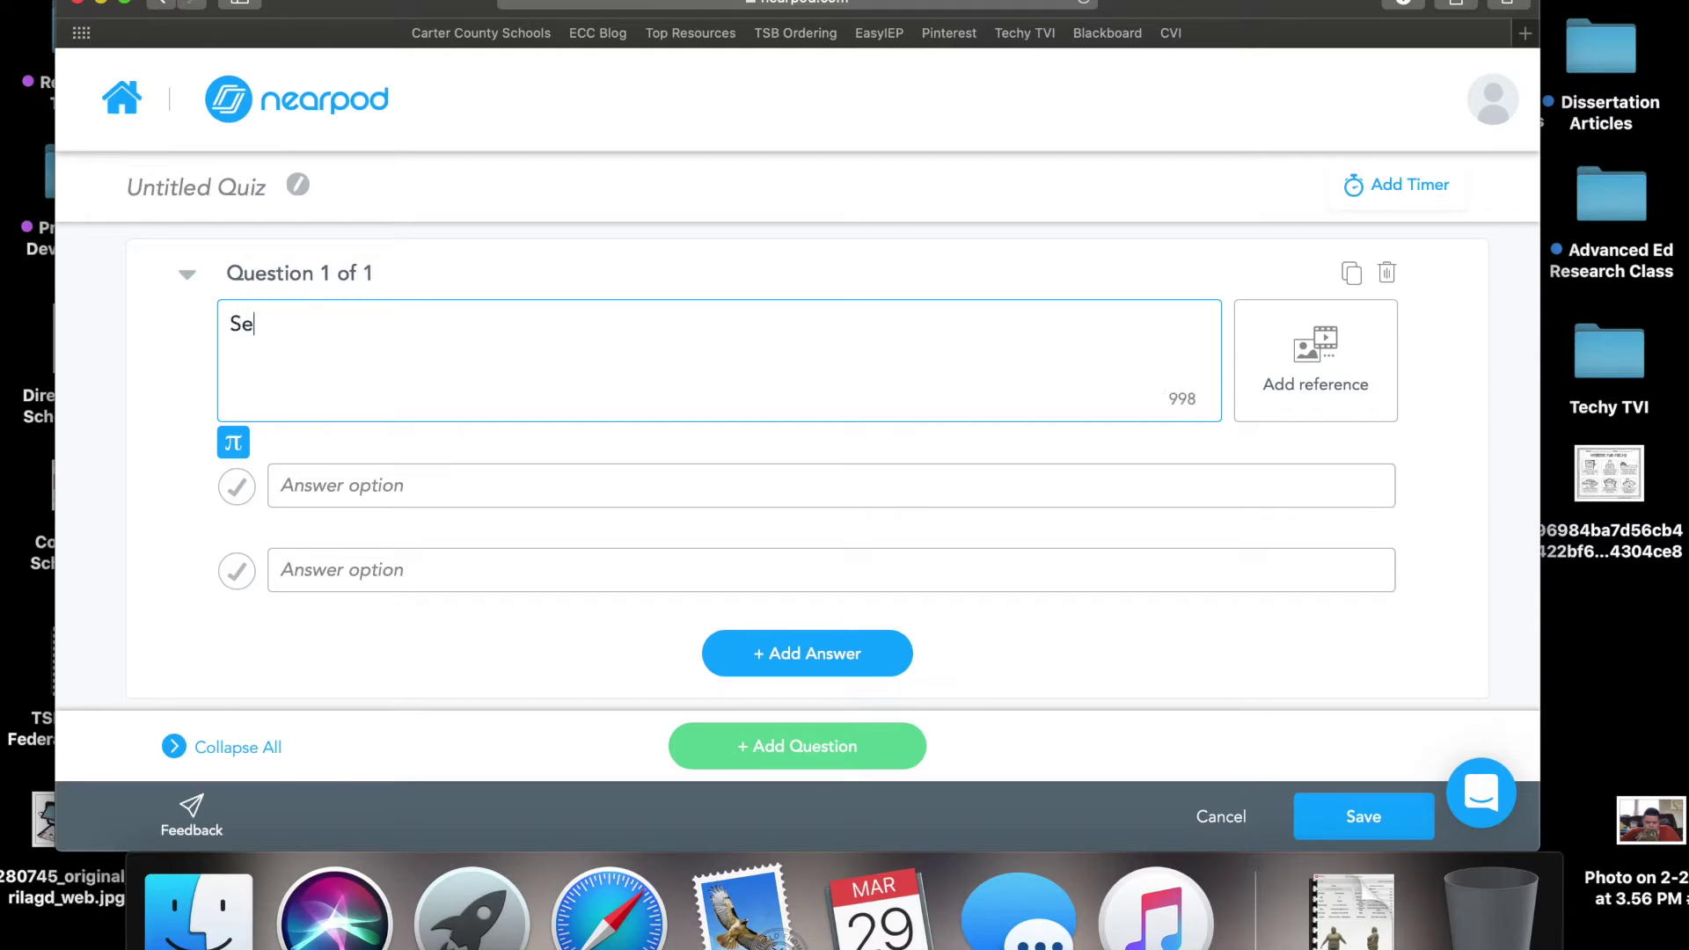
type("lect the correct definition of self determination")
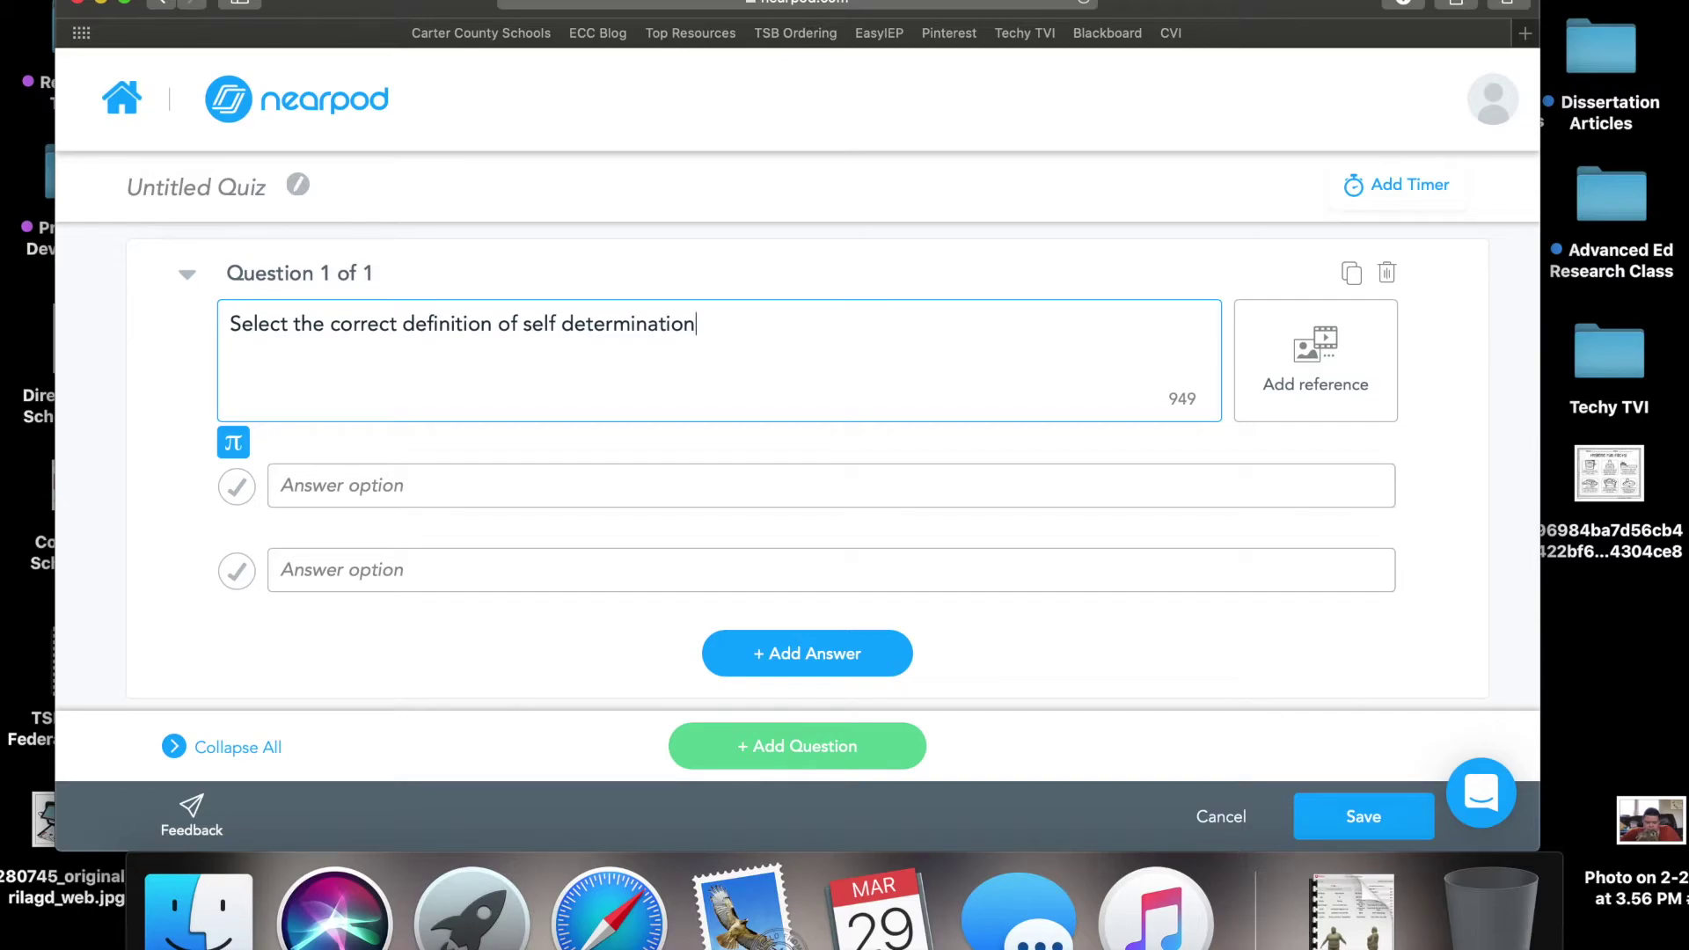
Fill in the first quiz question's two answer options as "Correct" and "Incorrect".
left_click(730, 473)
type("Correct")
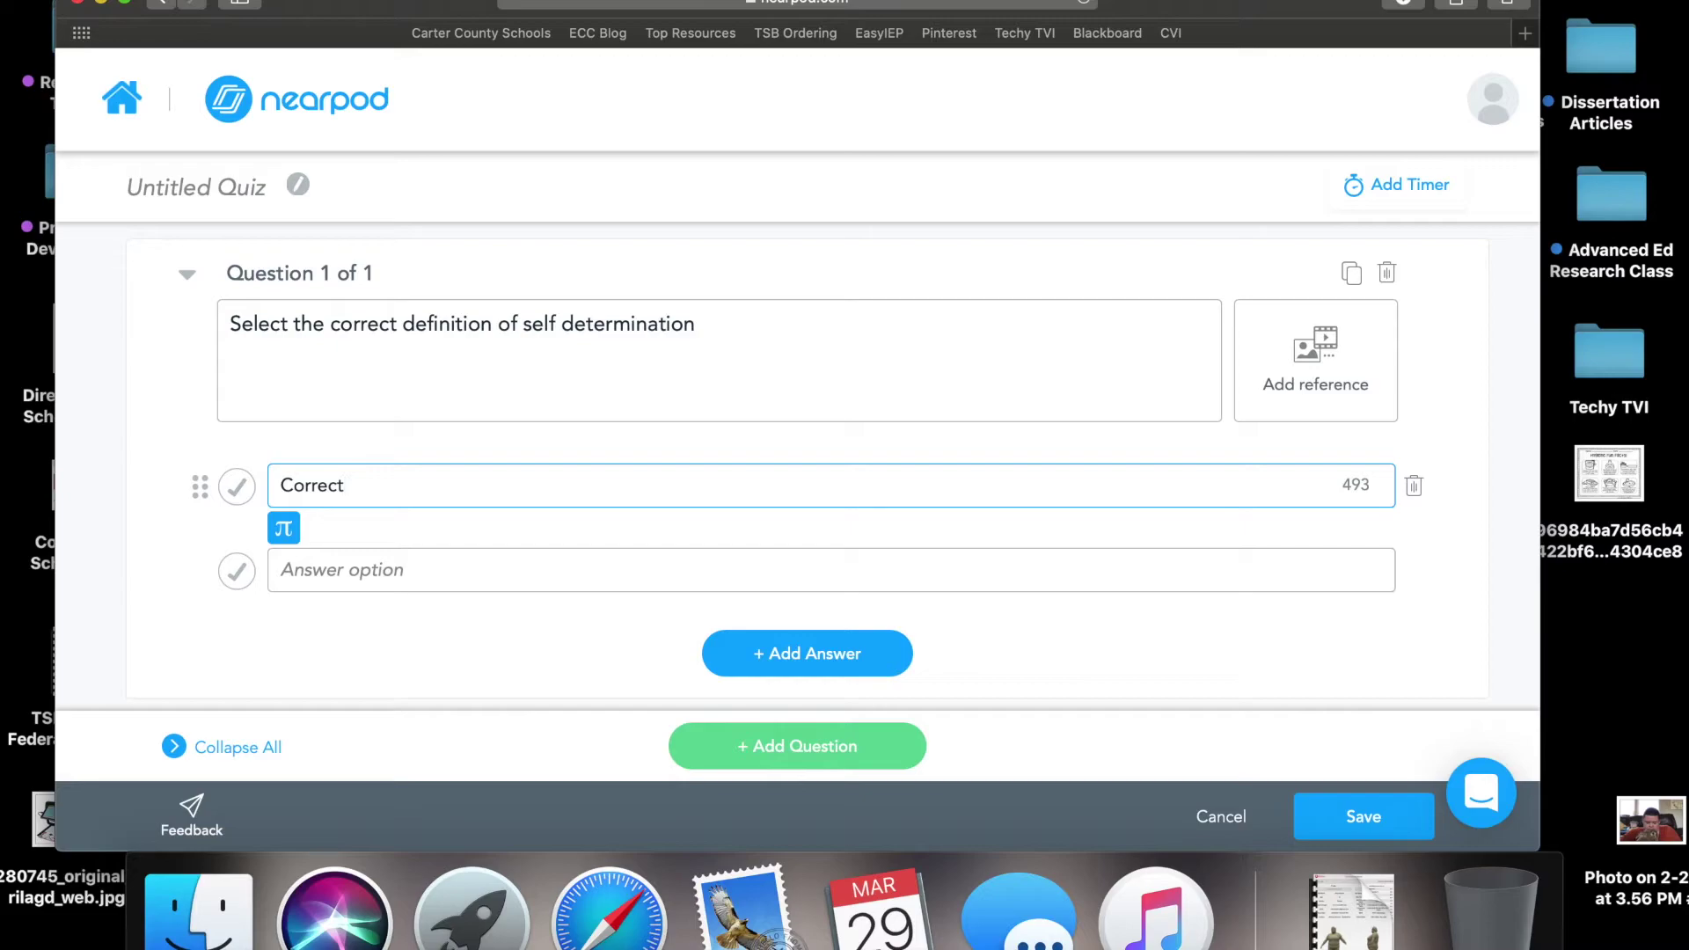
left_click(730, 570)
type("Incorrecty")
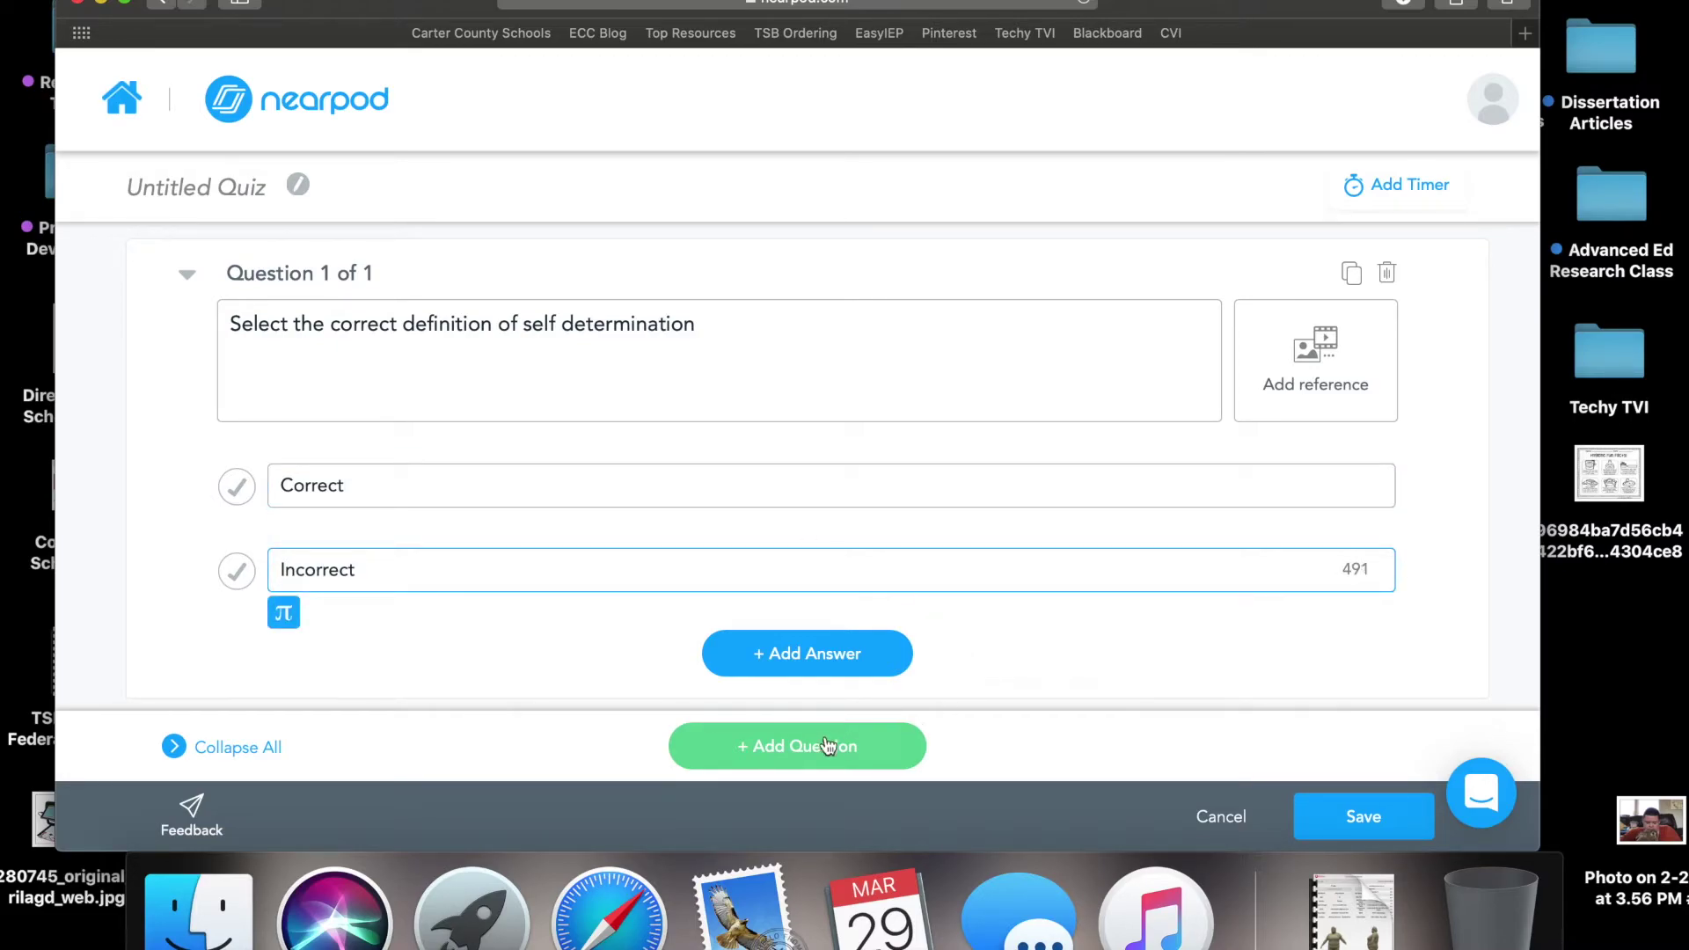
left_click(208, 203)
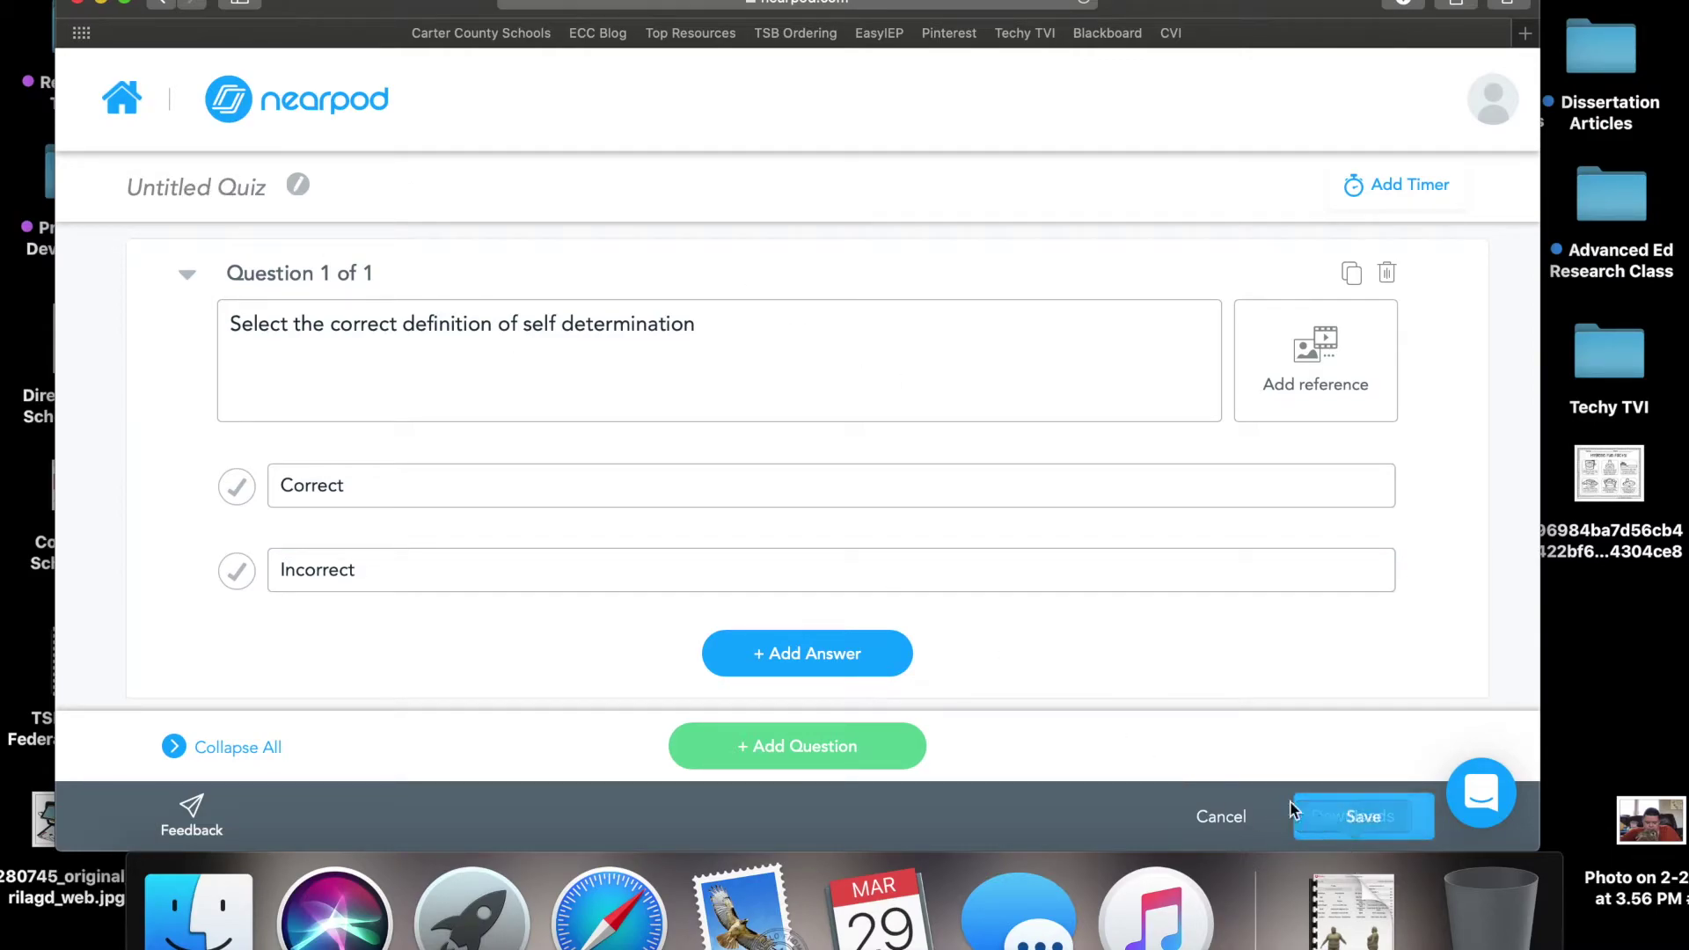
Add a second quiz question reading "Which one of these is not a way of appropriately handling stress?".
left_click(860, 741)
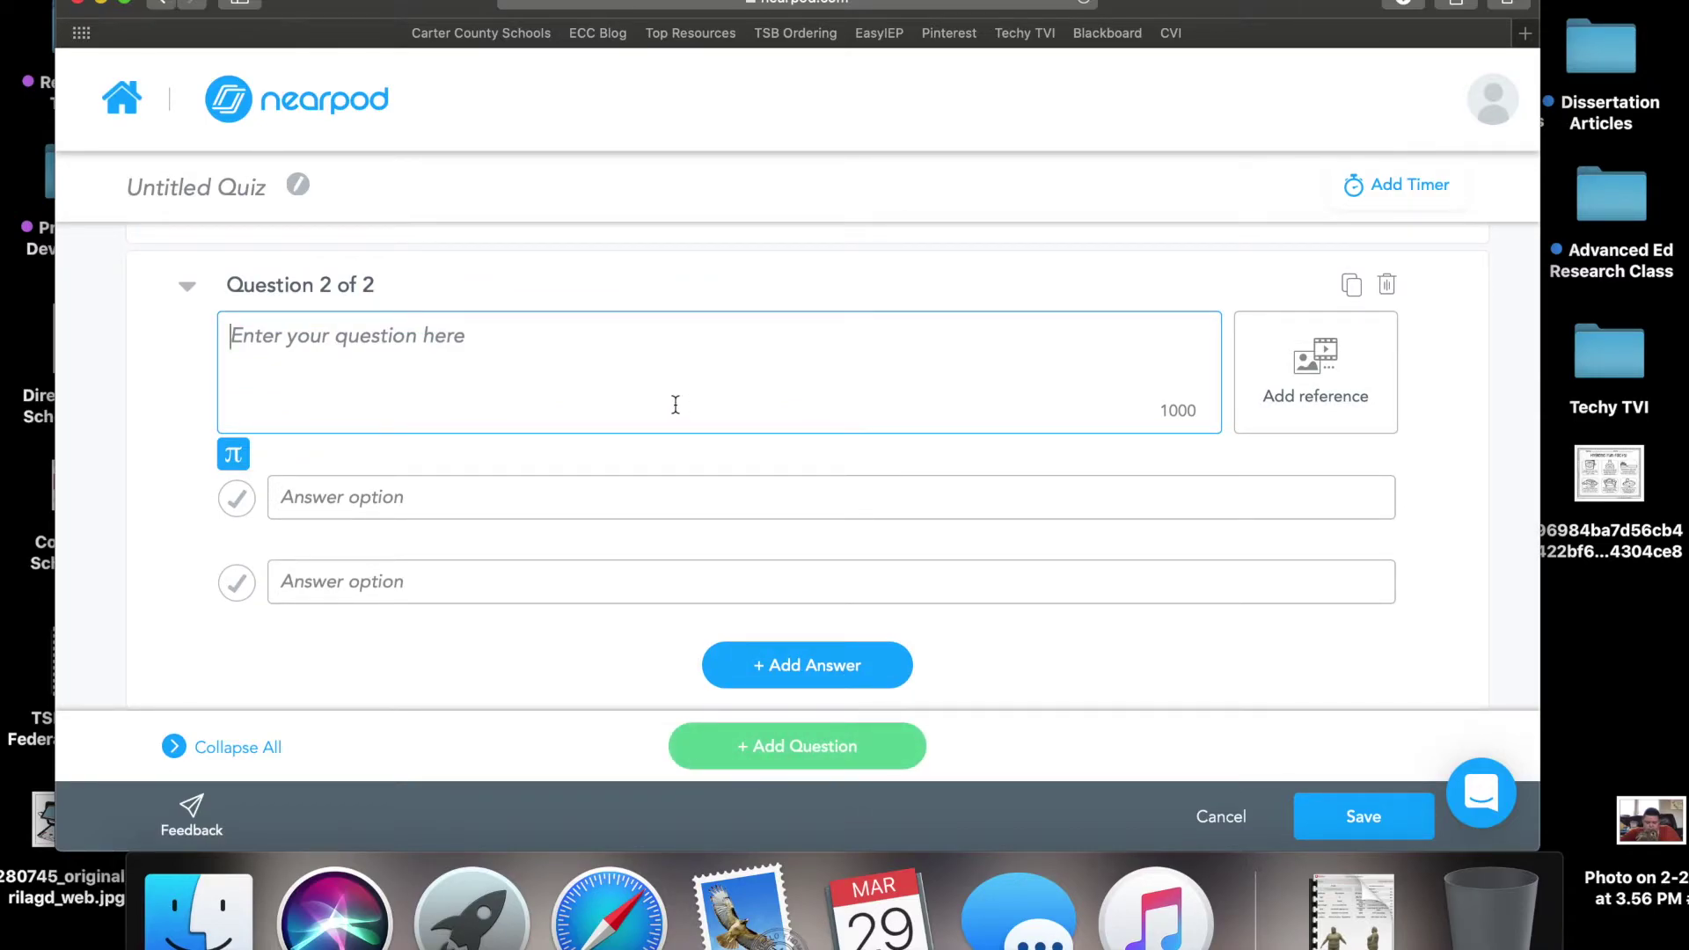
type("Which one of these is not a way of")
key("BackSpace")
key("BackSpace")
type("of ")
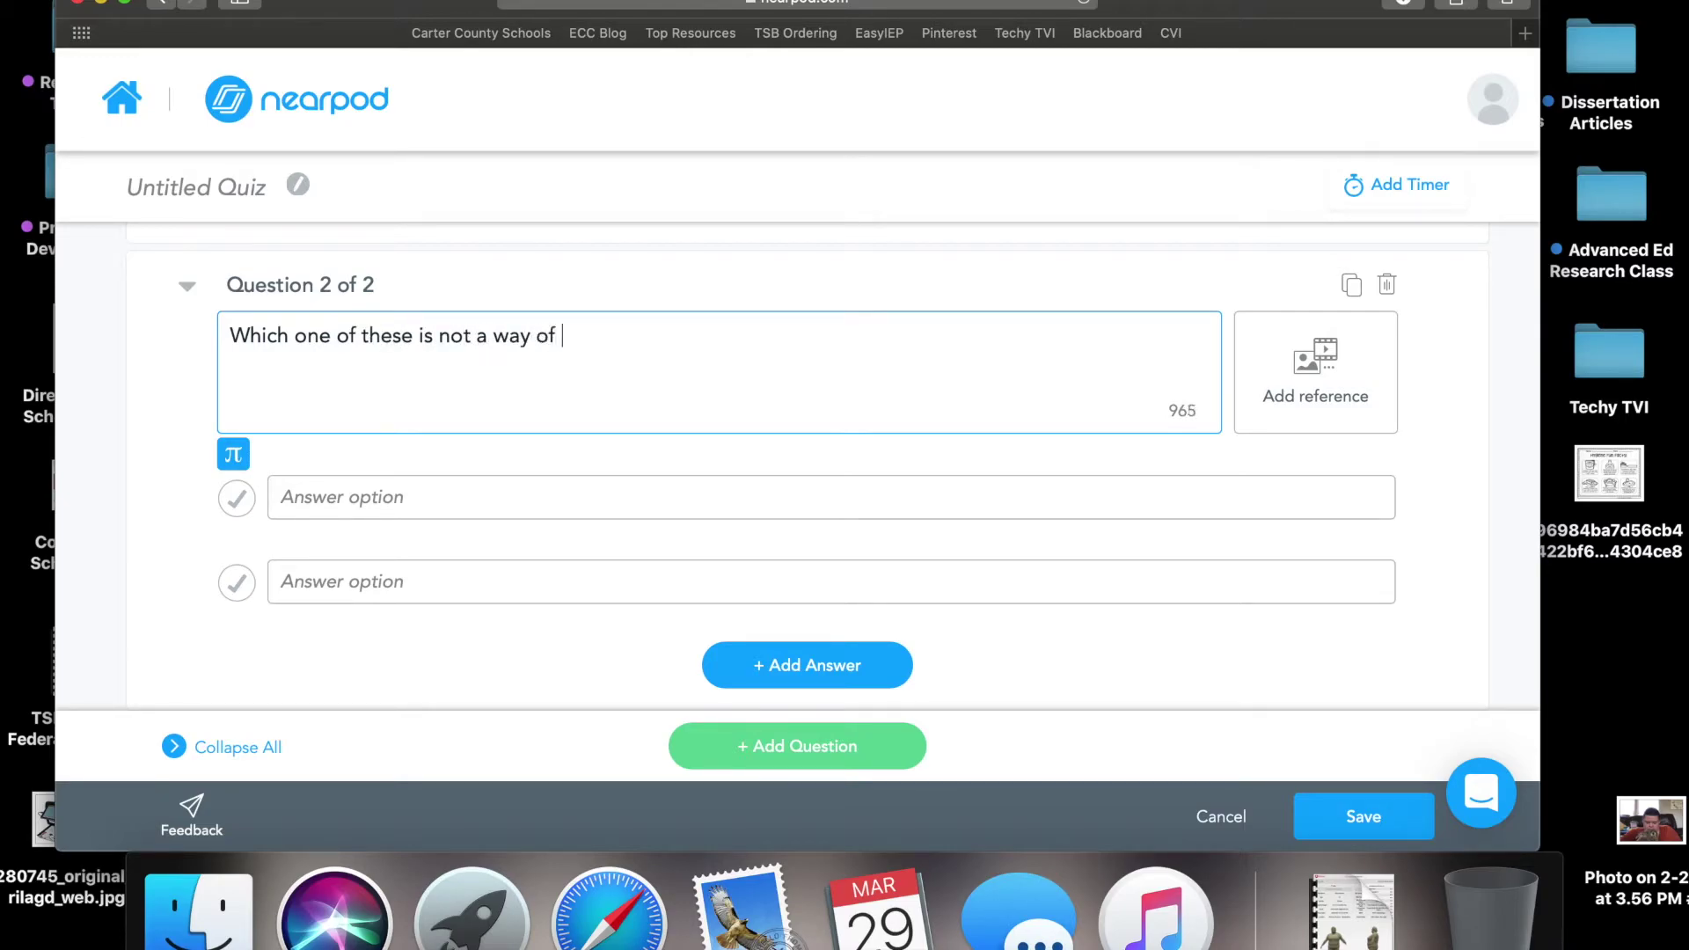
type("appropriate")
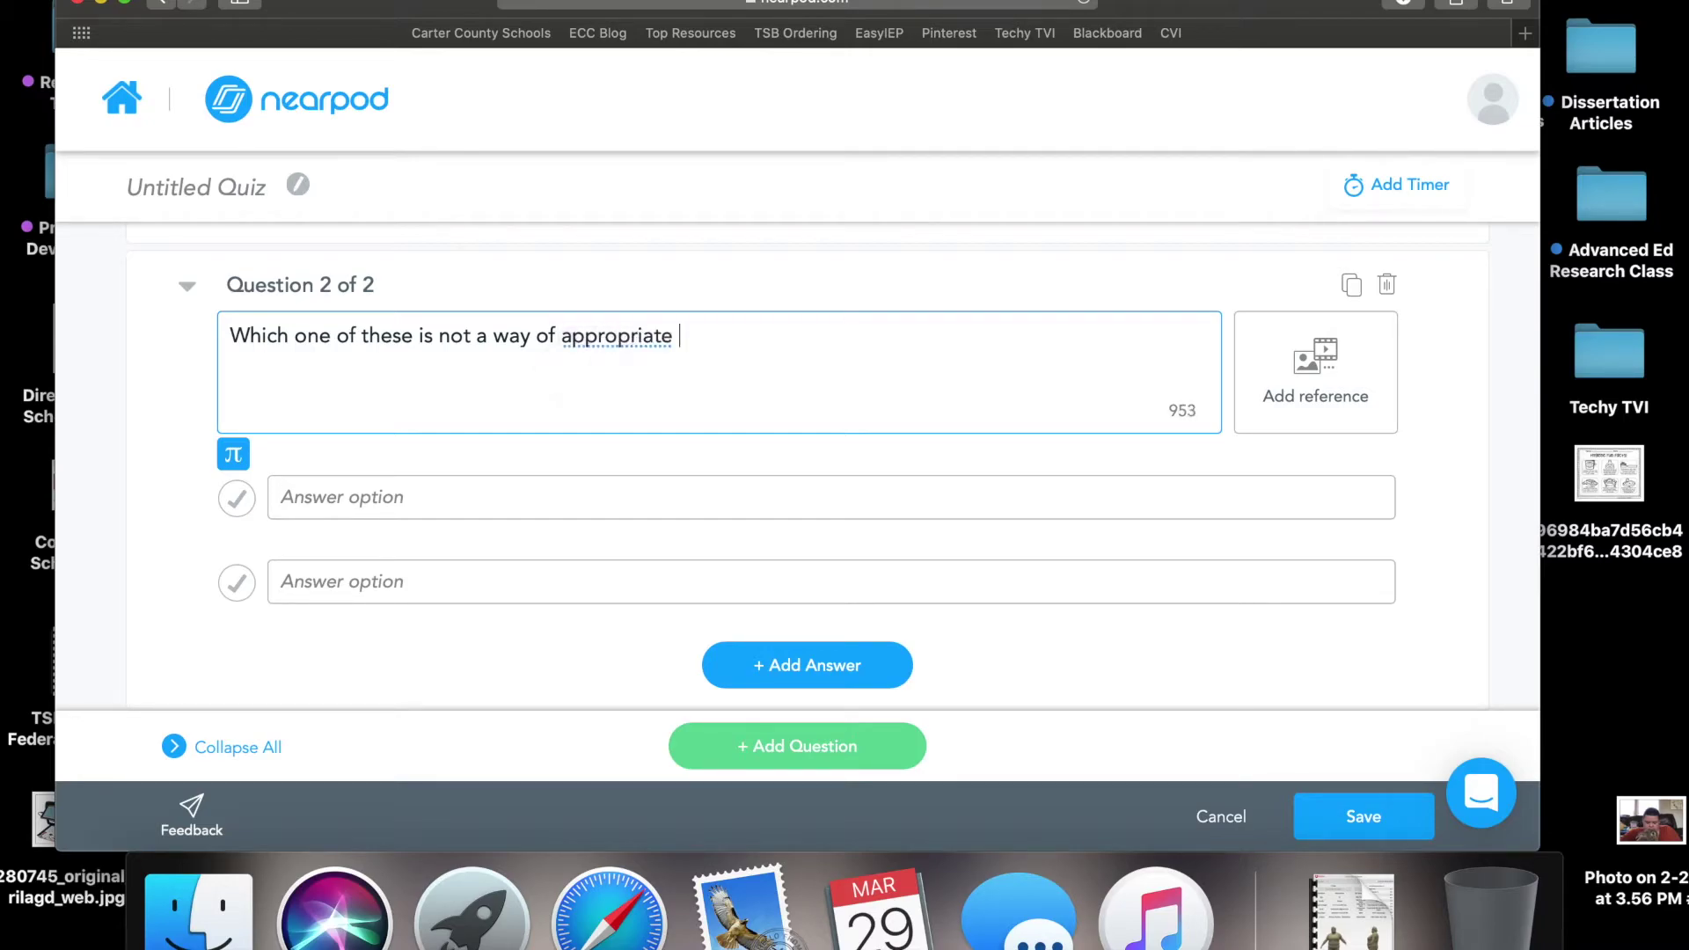
key("BackSpace")
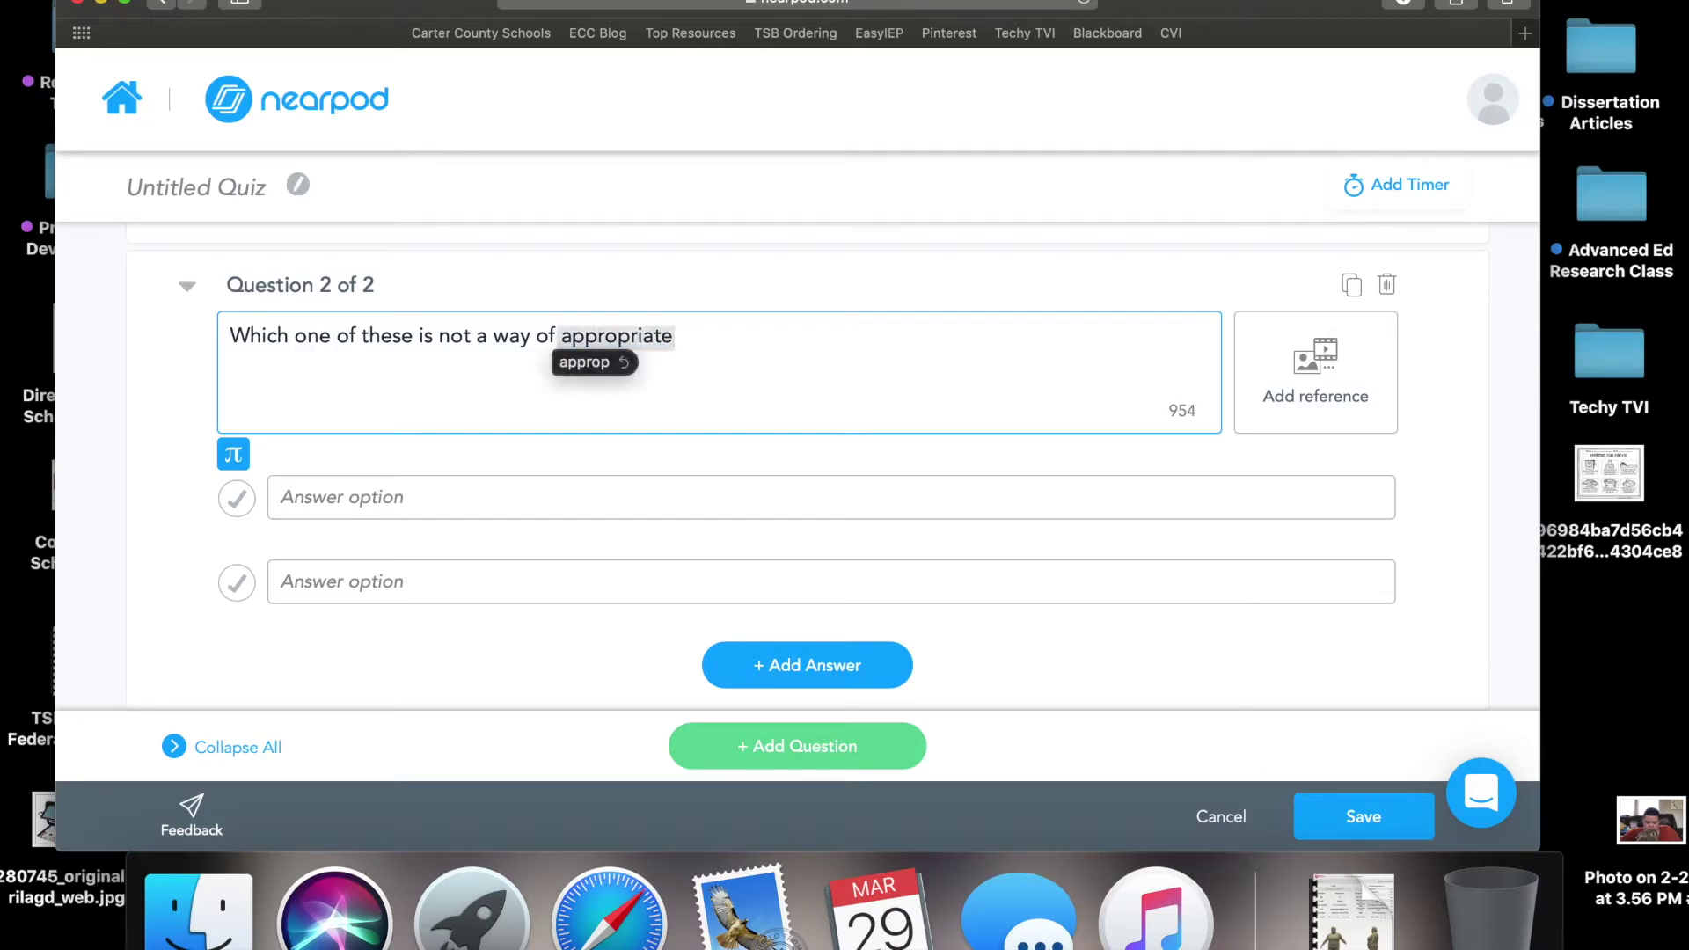
type("ly han")
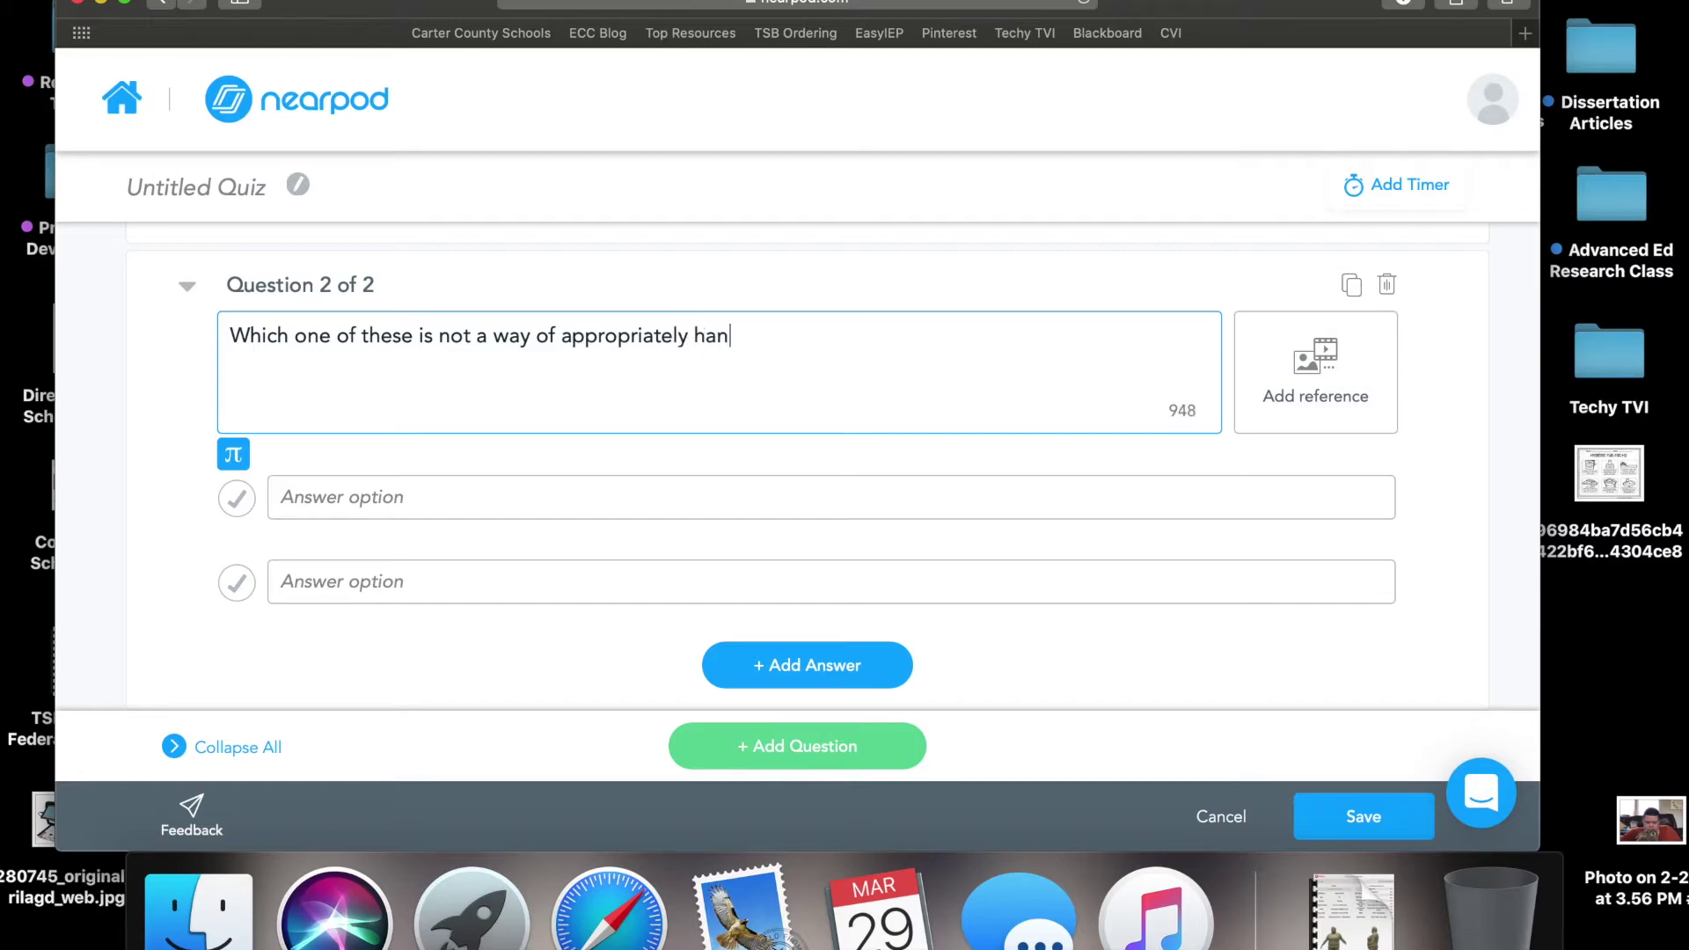
type("dling stress")
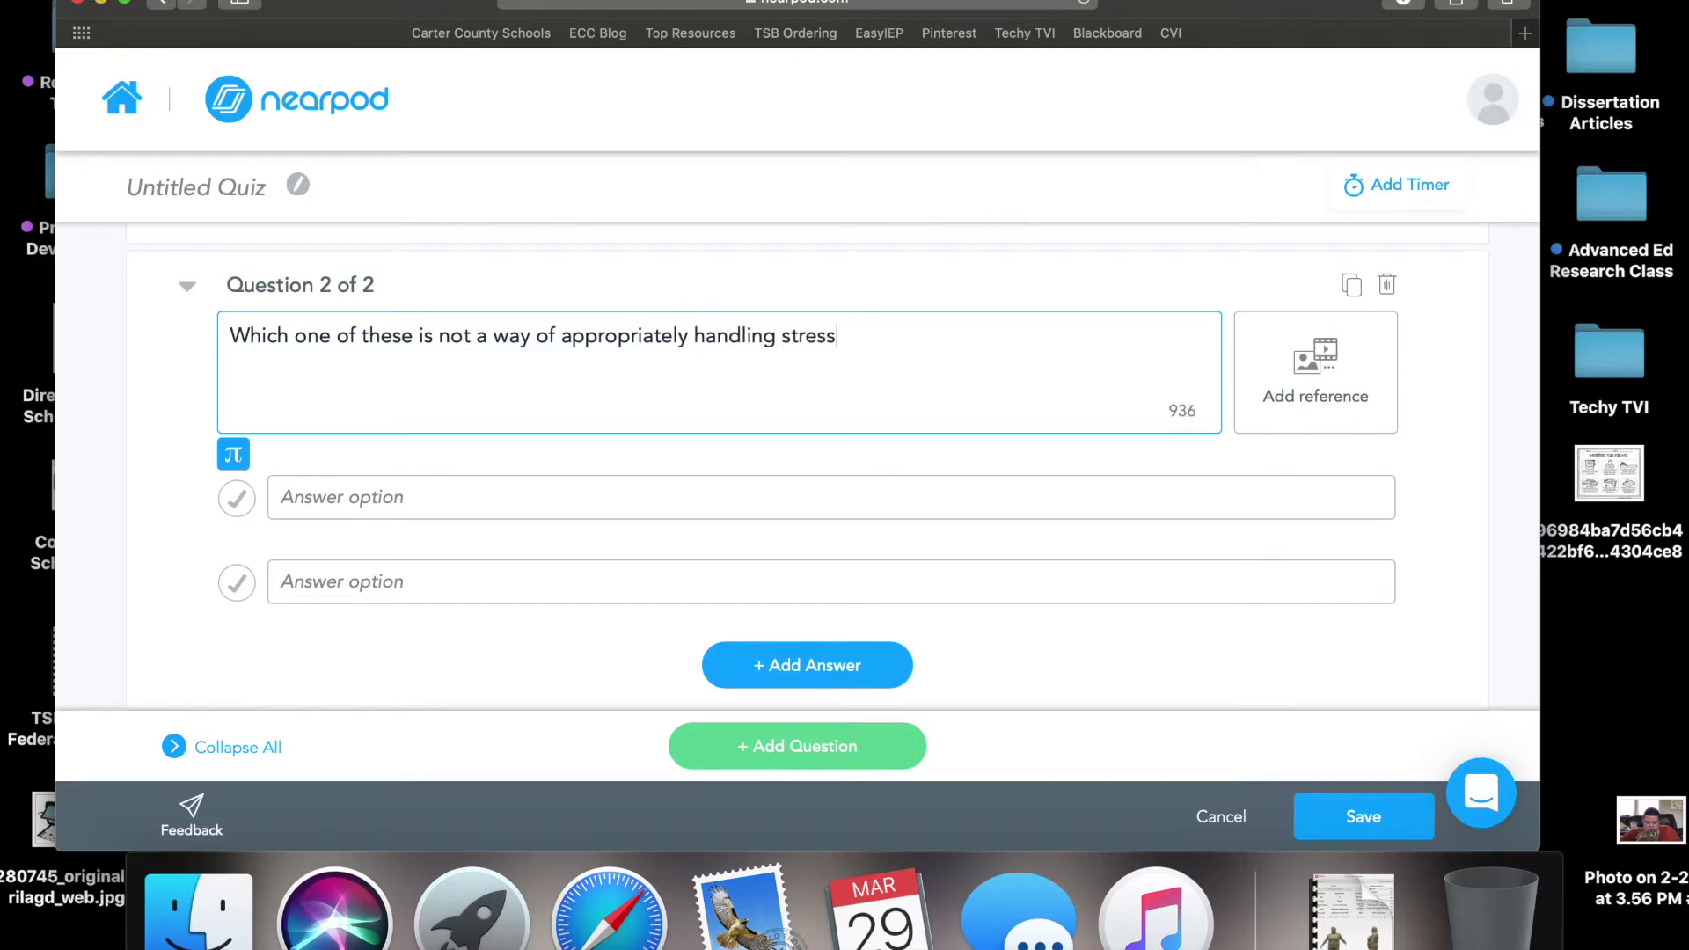
type("?")
Enter "Correct" and "Incorrect" as the second question's answer options and try to save the quiz.
left_click(496, 518)
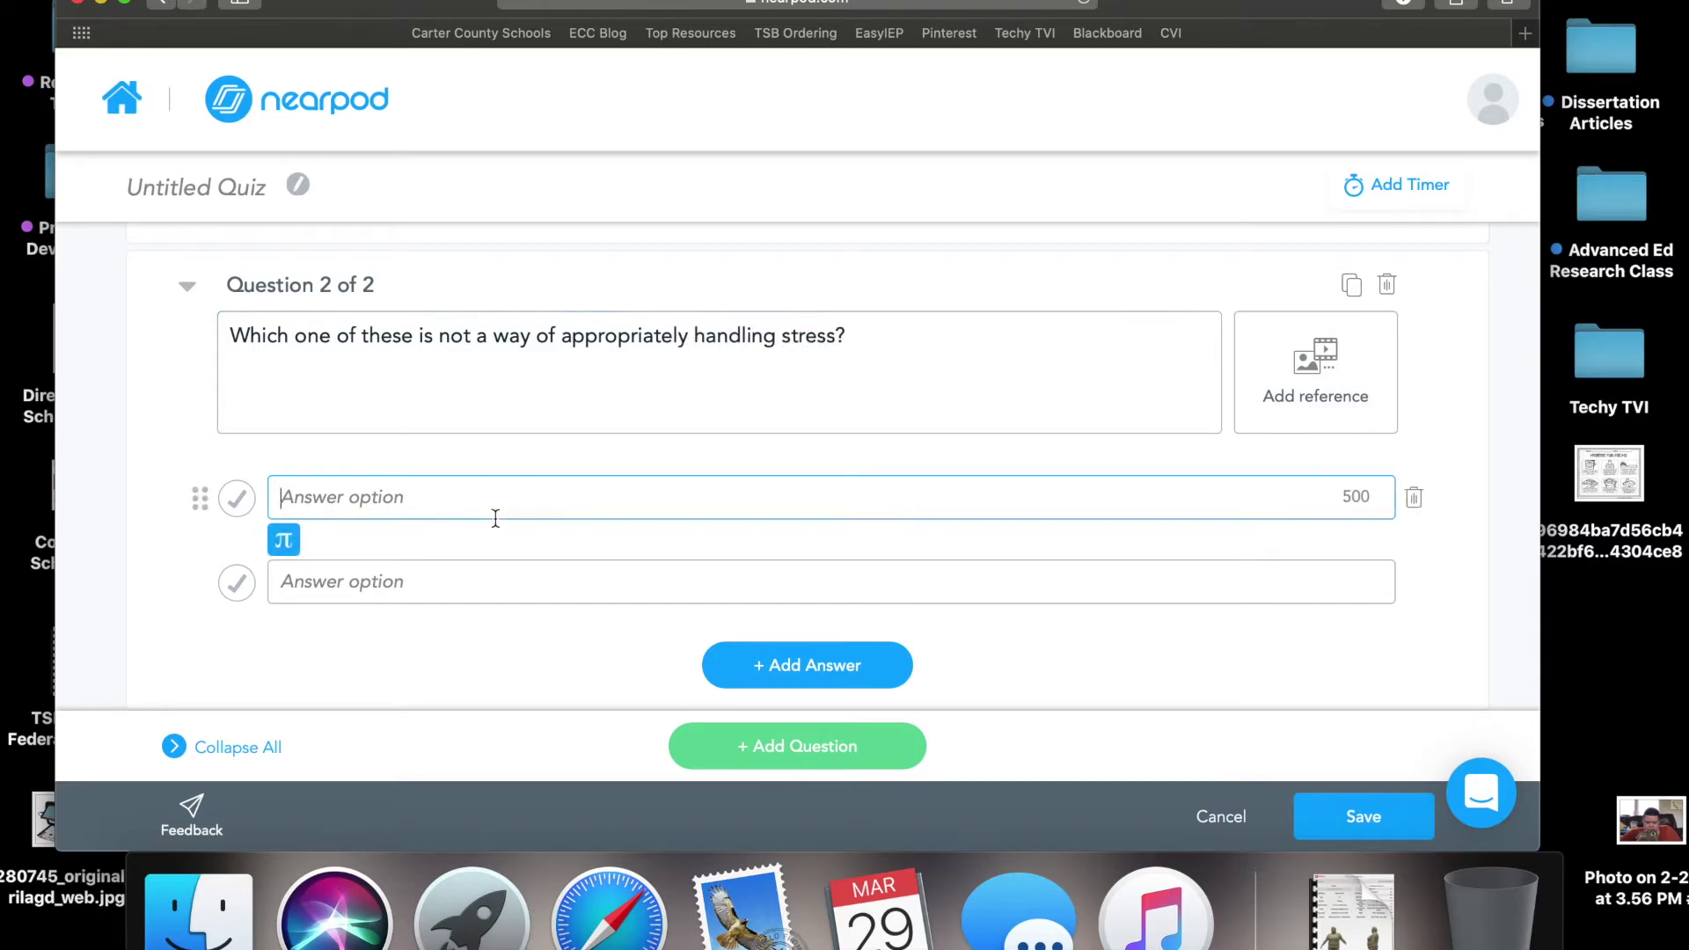
type("Correct")
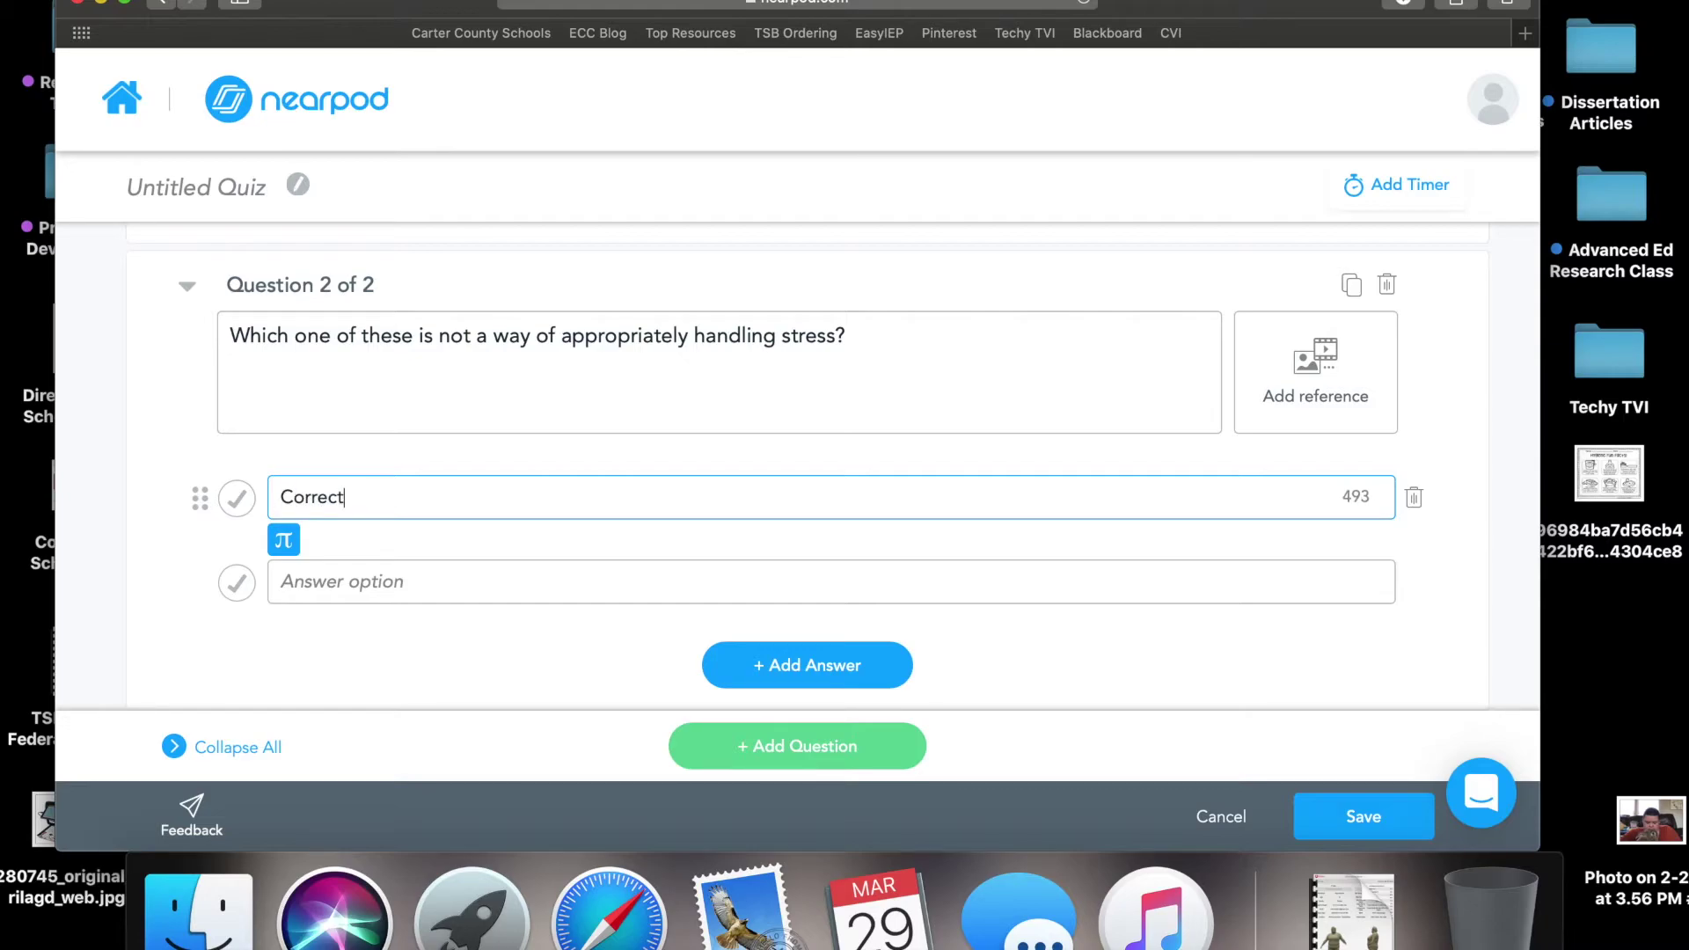
left_click(496, 570)
type("I")
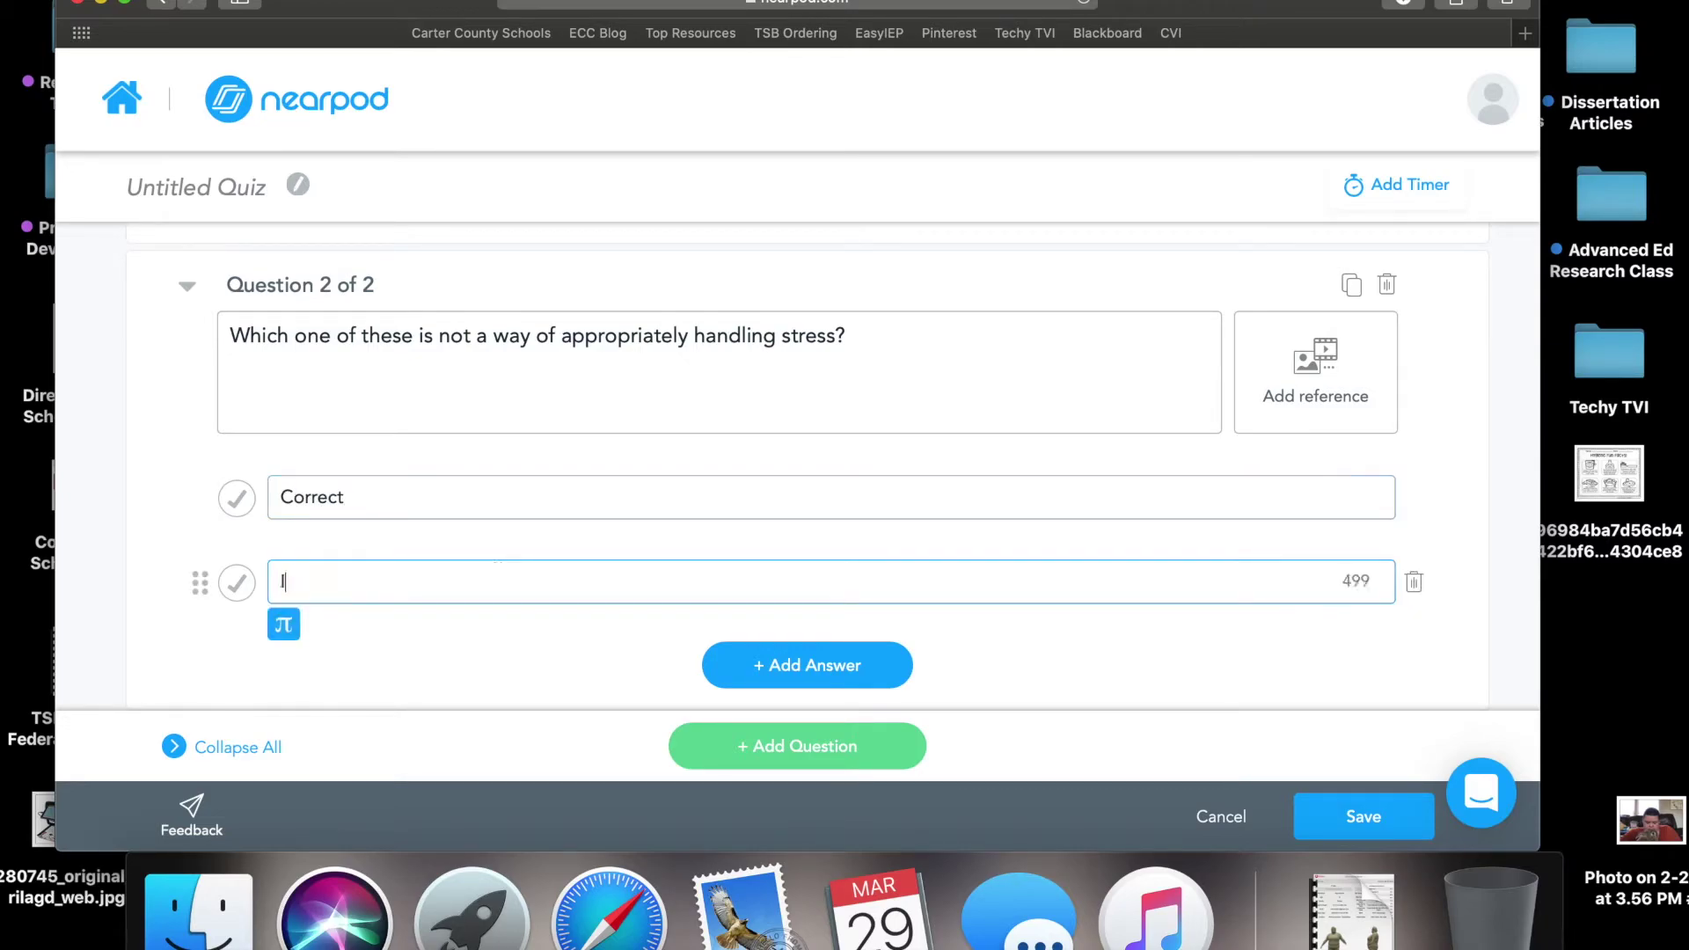
type("ncorrect")
left_click(1346, 825)
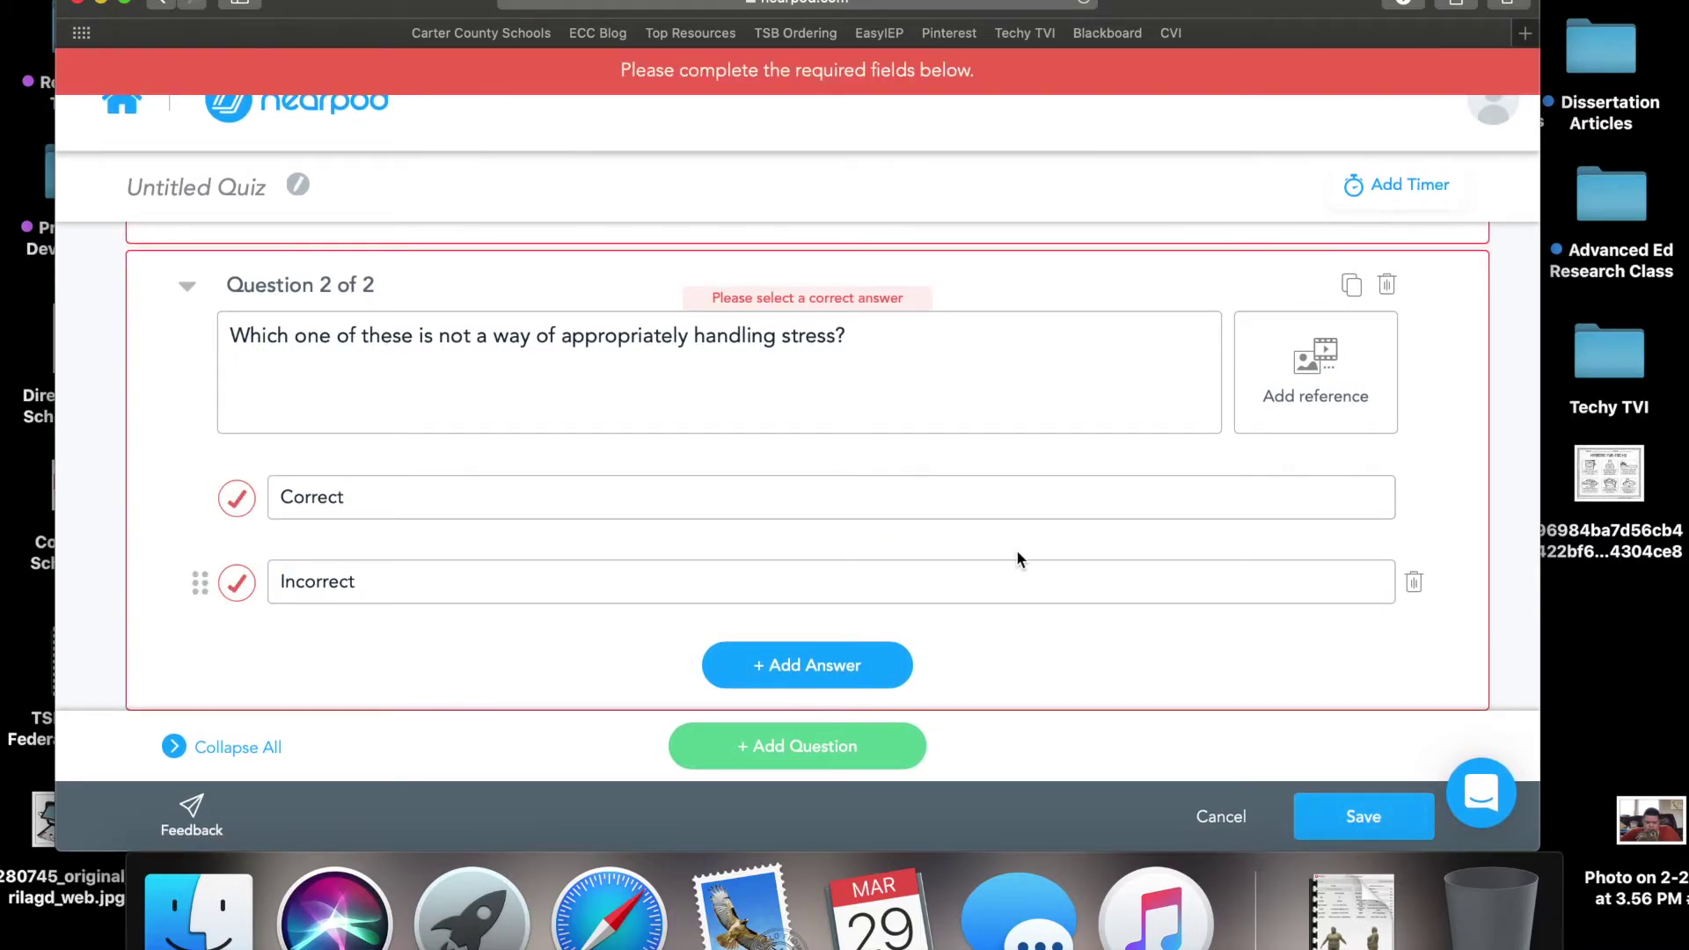
Mark the "Correct" option as the right answer for both quiz questions and save the quiz to the lesson.
left_click(838, 491)
left_click(236, 498)
scroll(508, 449, "up", 2)
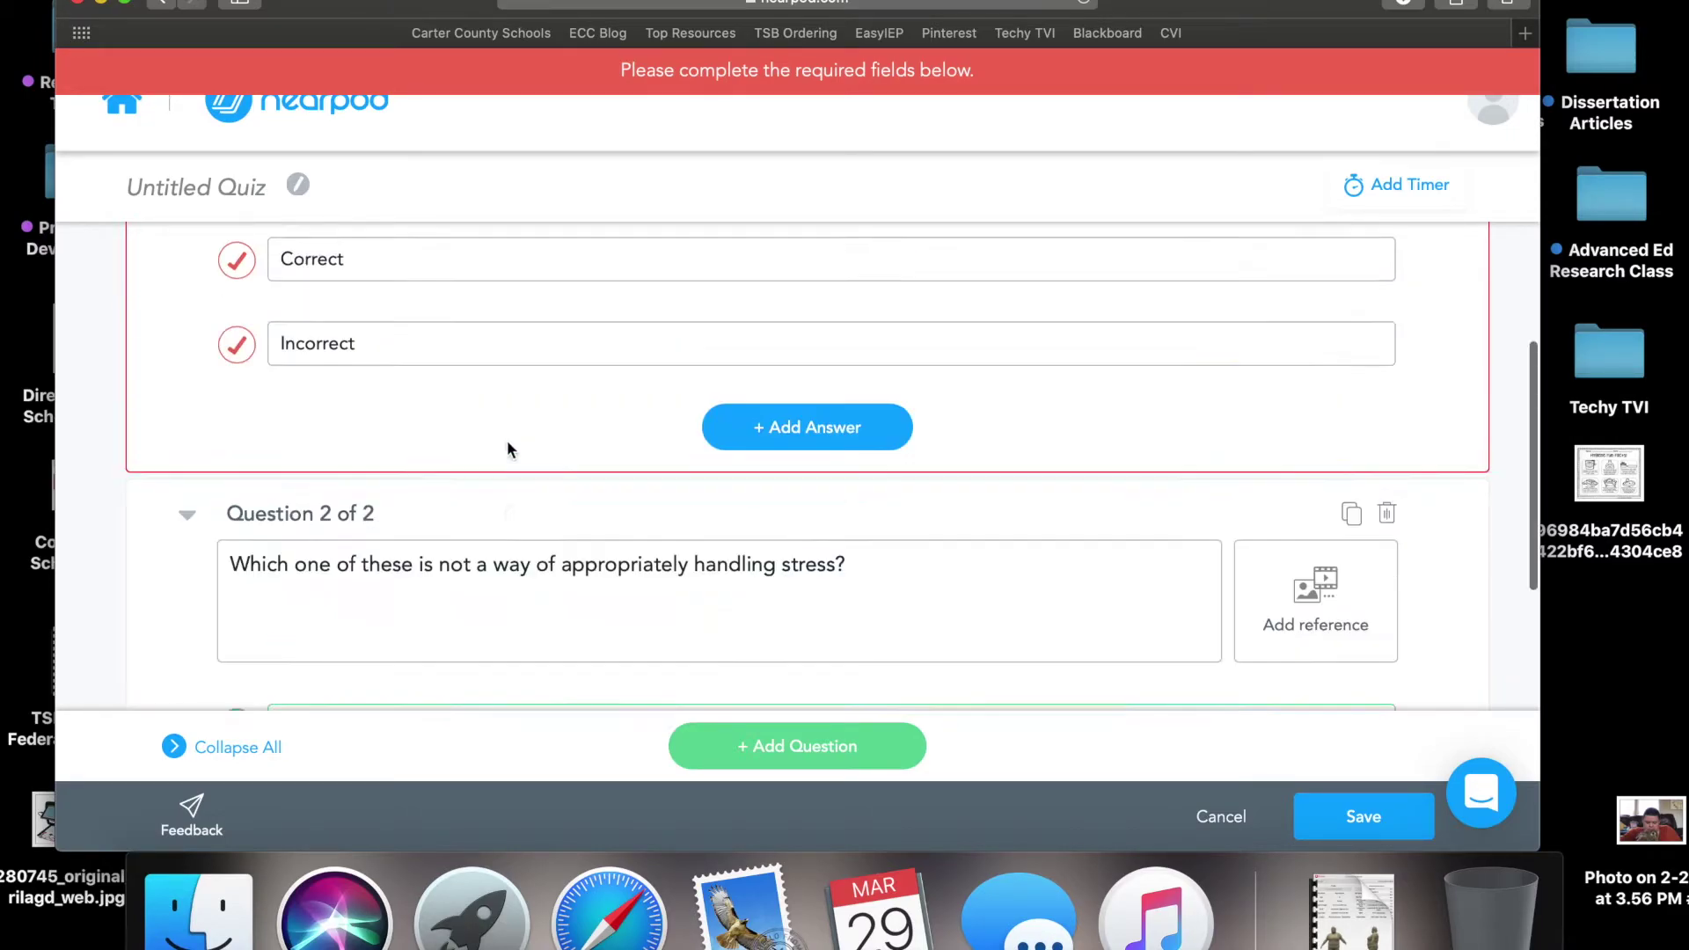
scroll(507, 448, "up", 3)
left_click(237, 401)
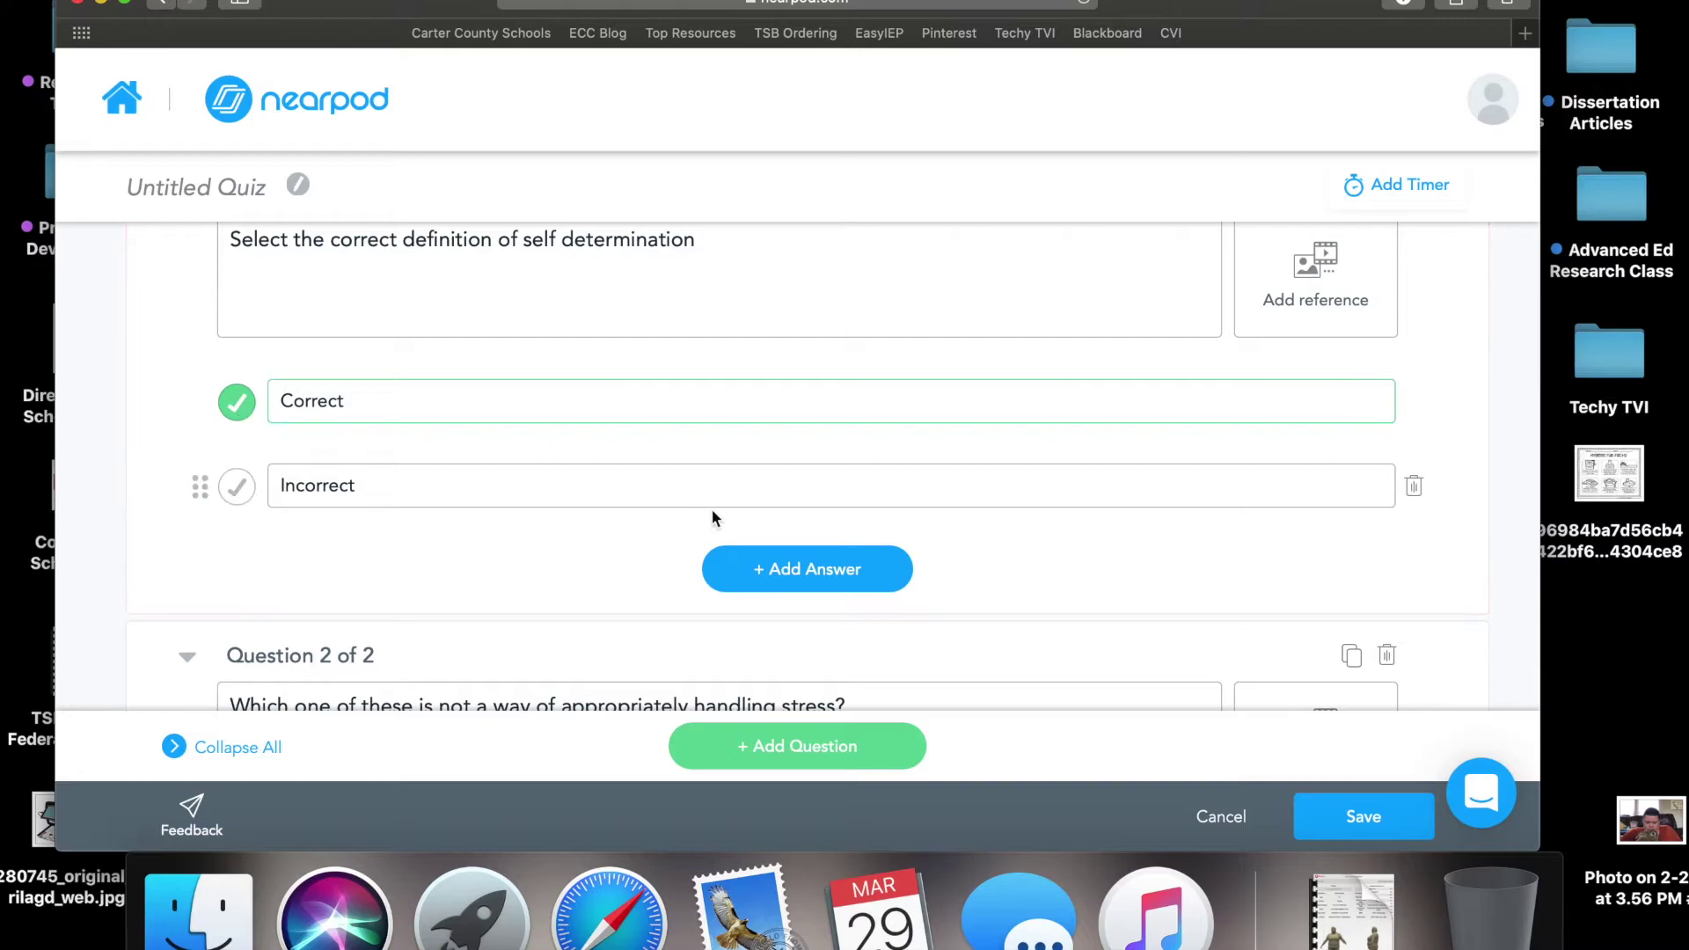
scroll(711, 518, "down", 5)
left_click(1360, 817)
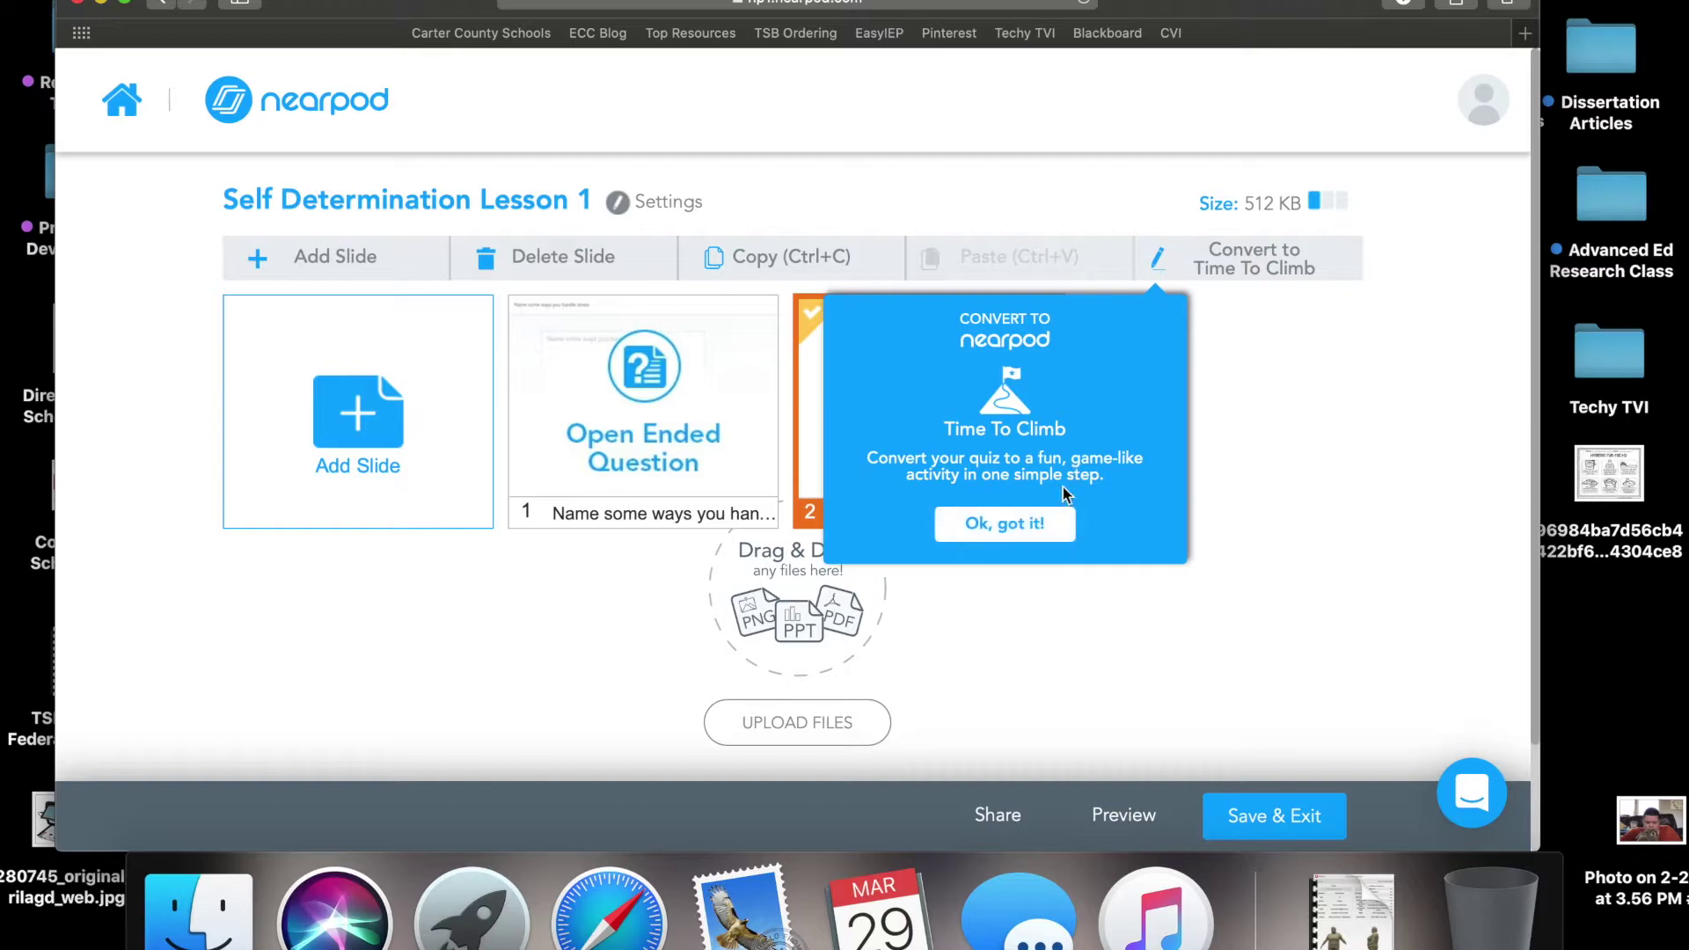
left_click(1047, 526)
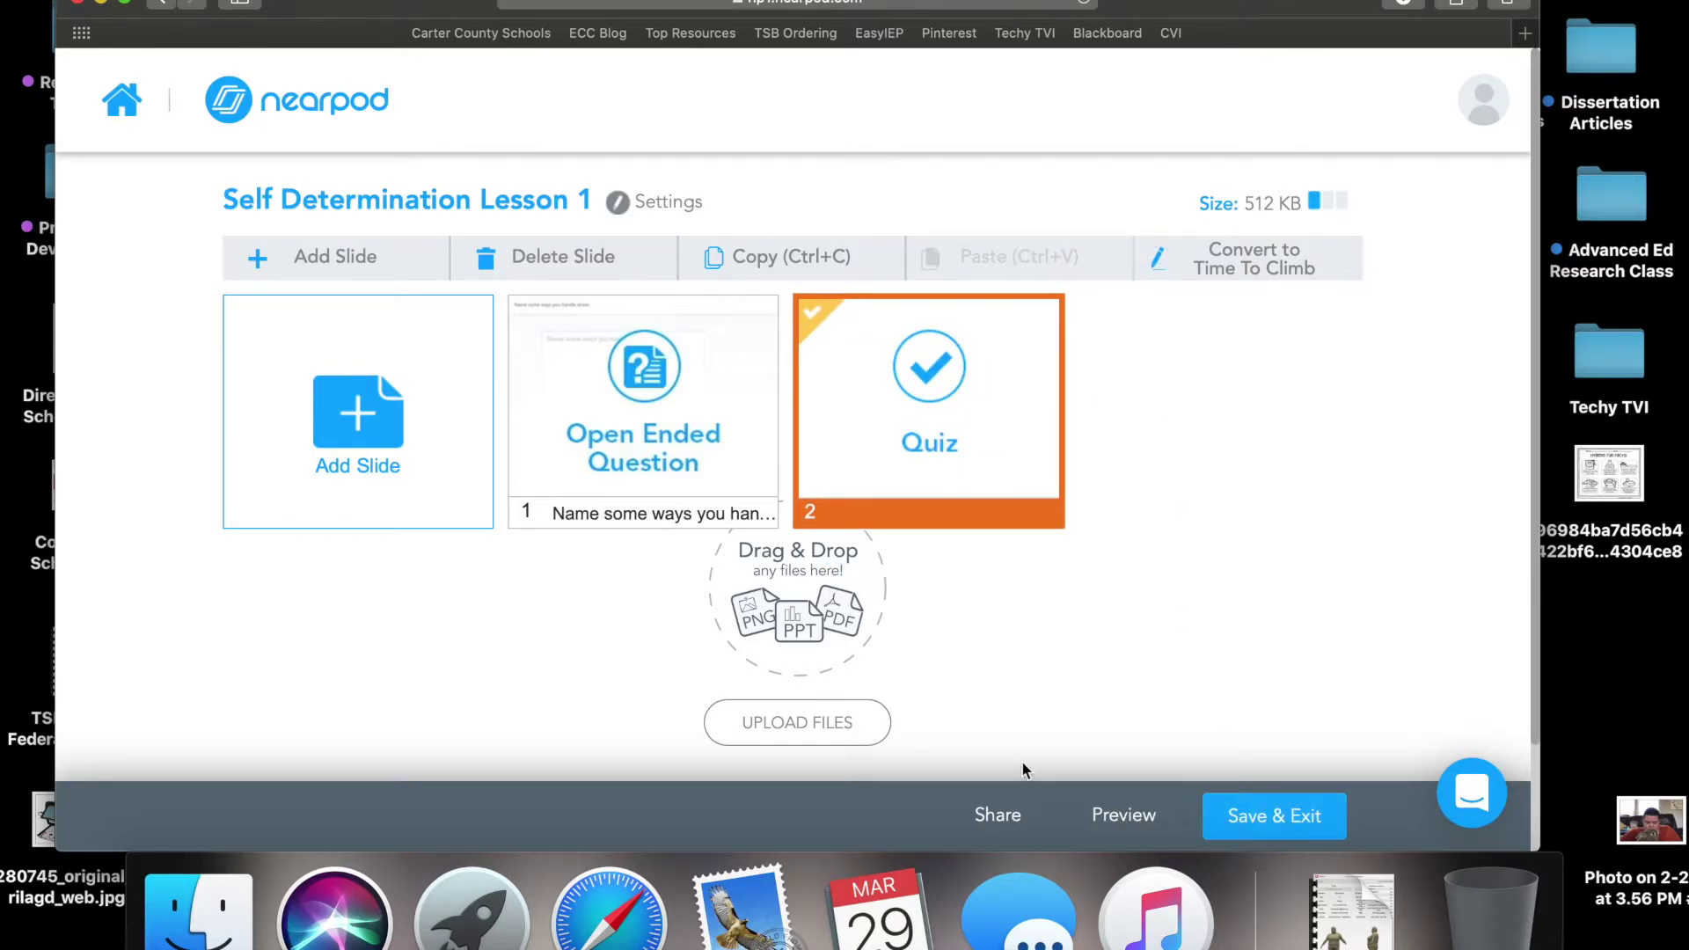
Look through the activity types available for a new slide in the lesson.
left_click(390, 263)
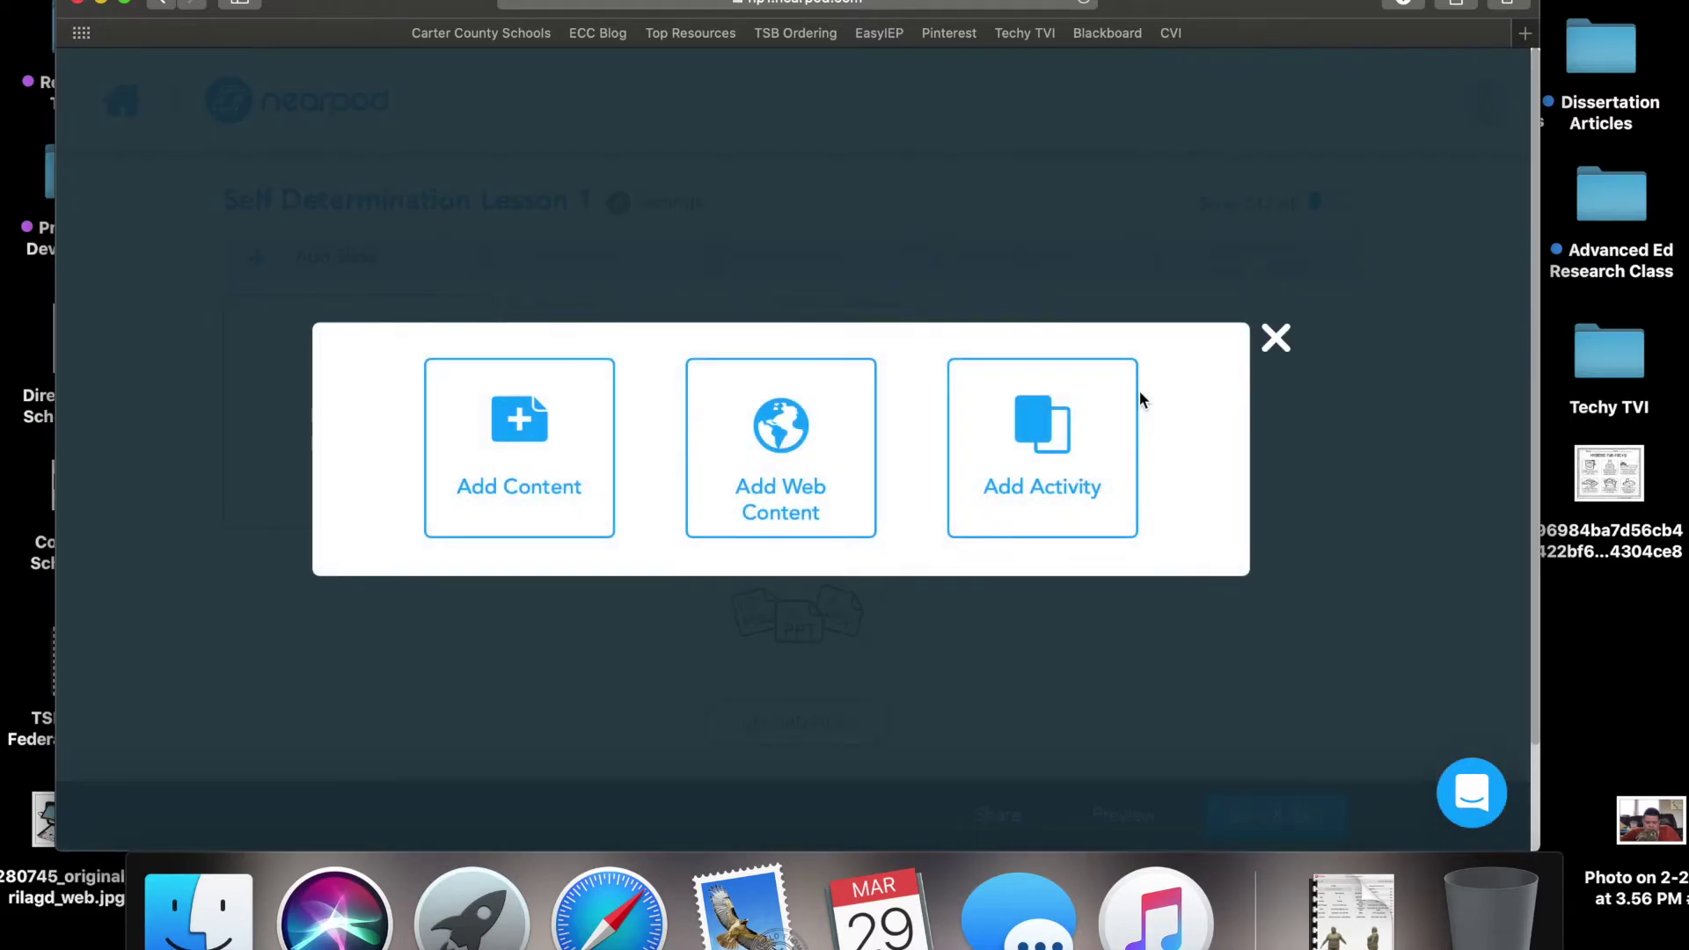
left_click(1086, 449)
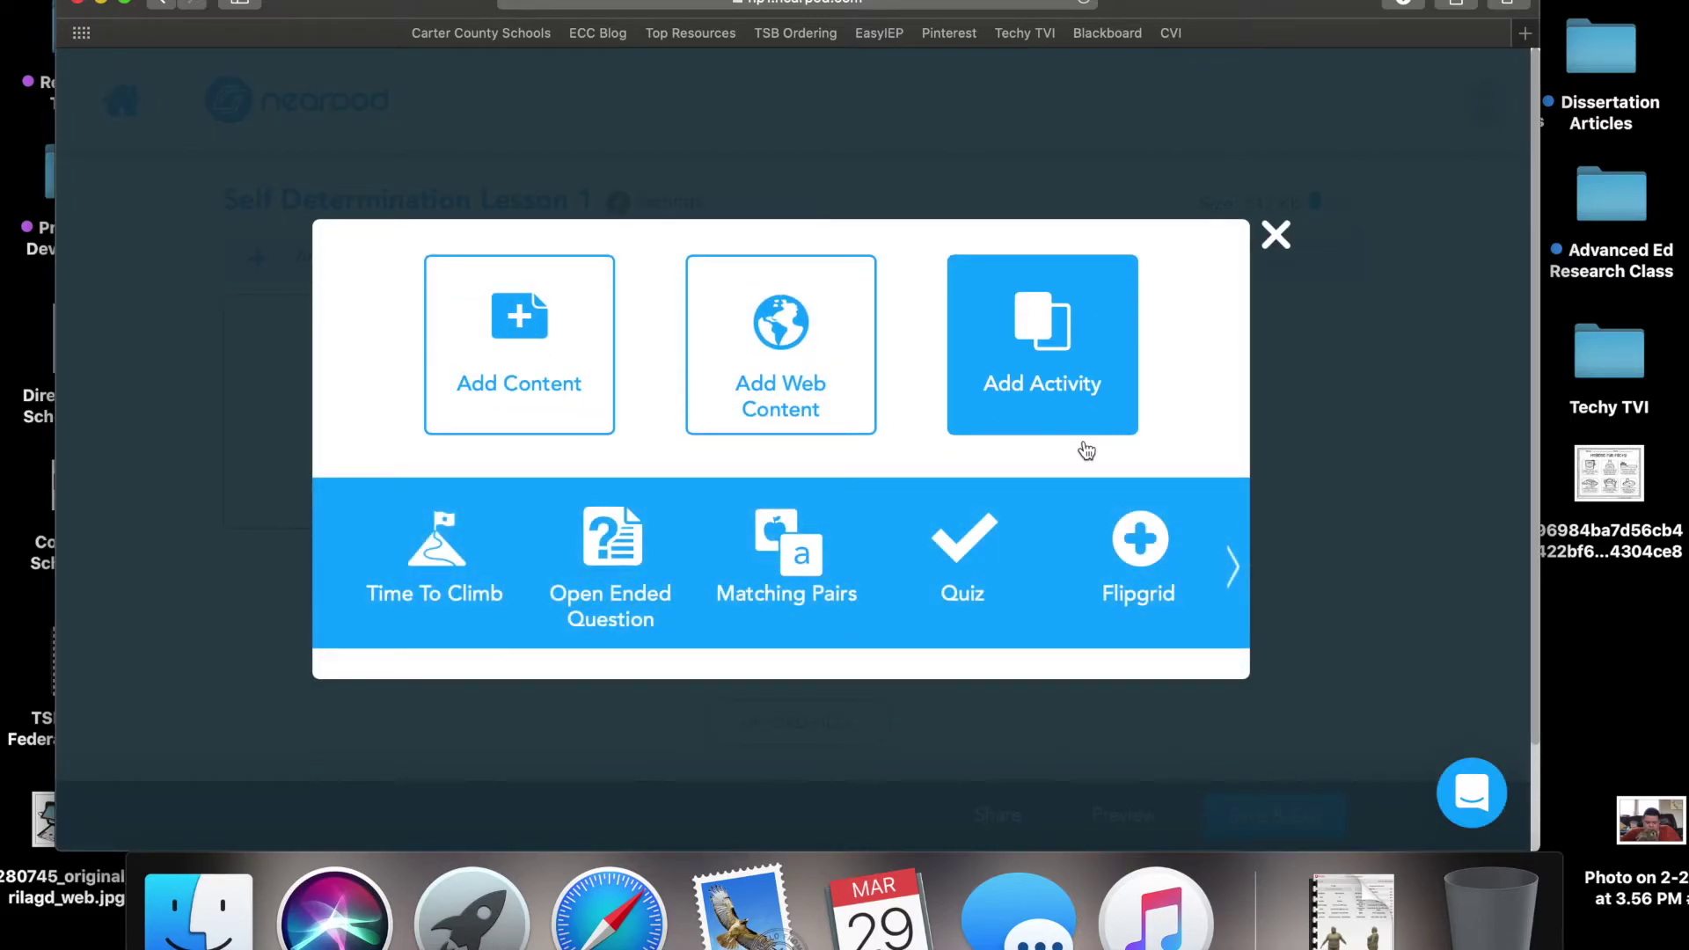
left_click(1233, 571)
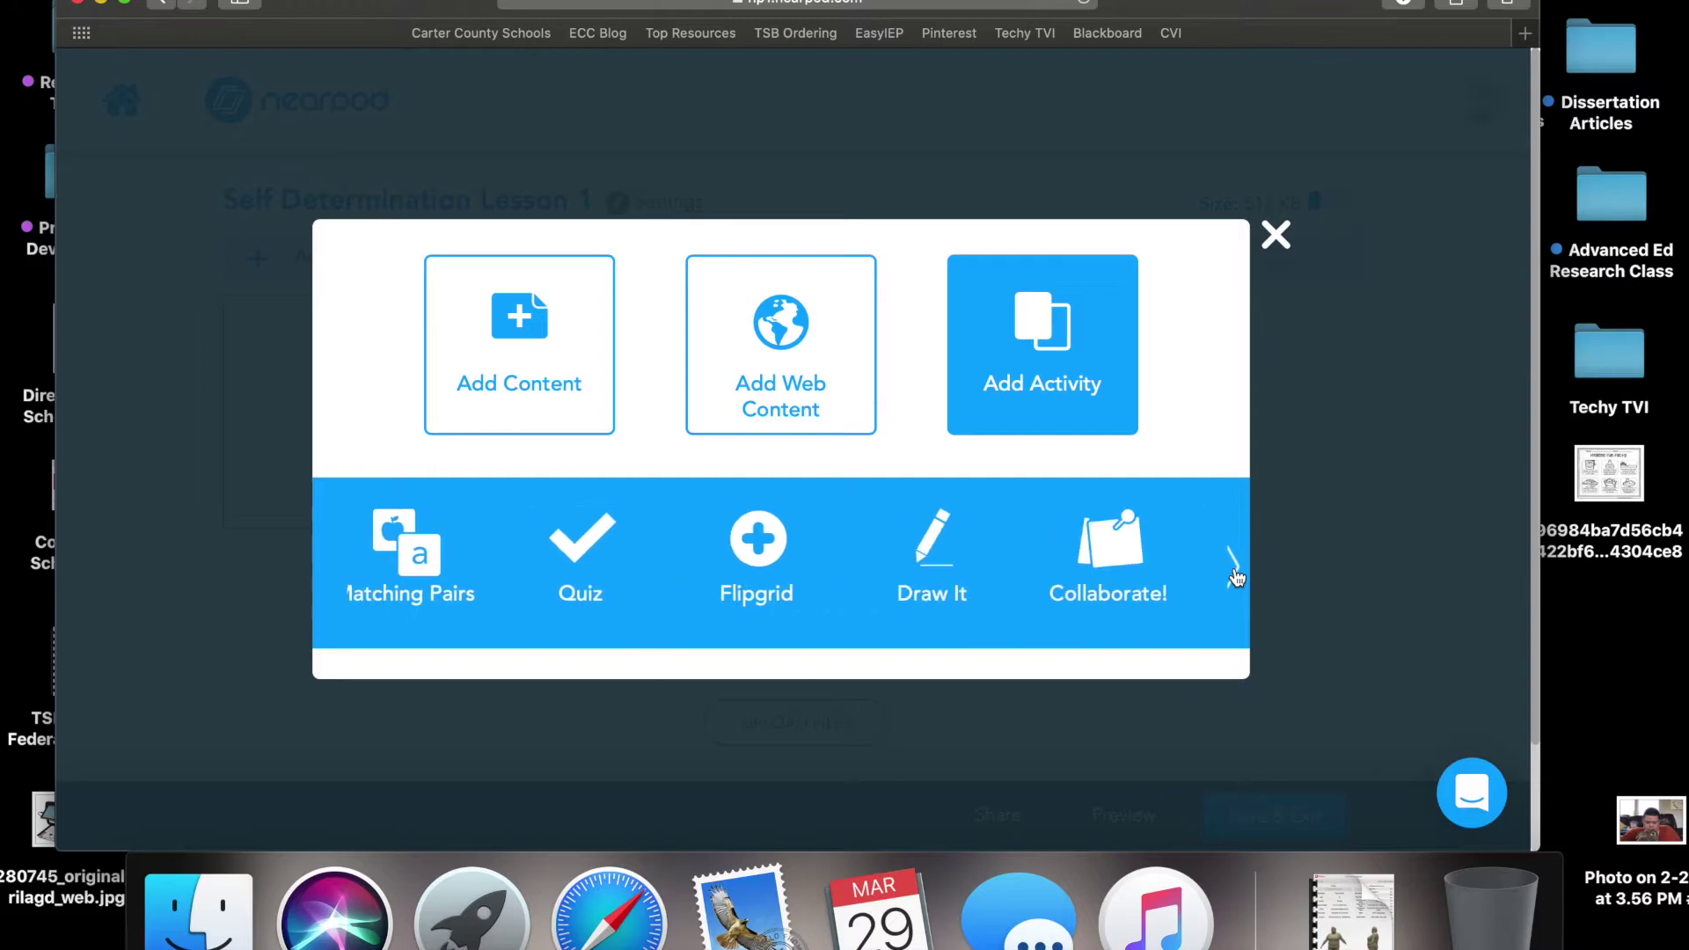
left_click(1234, 570)
left_click(330, 566)
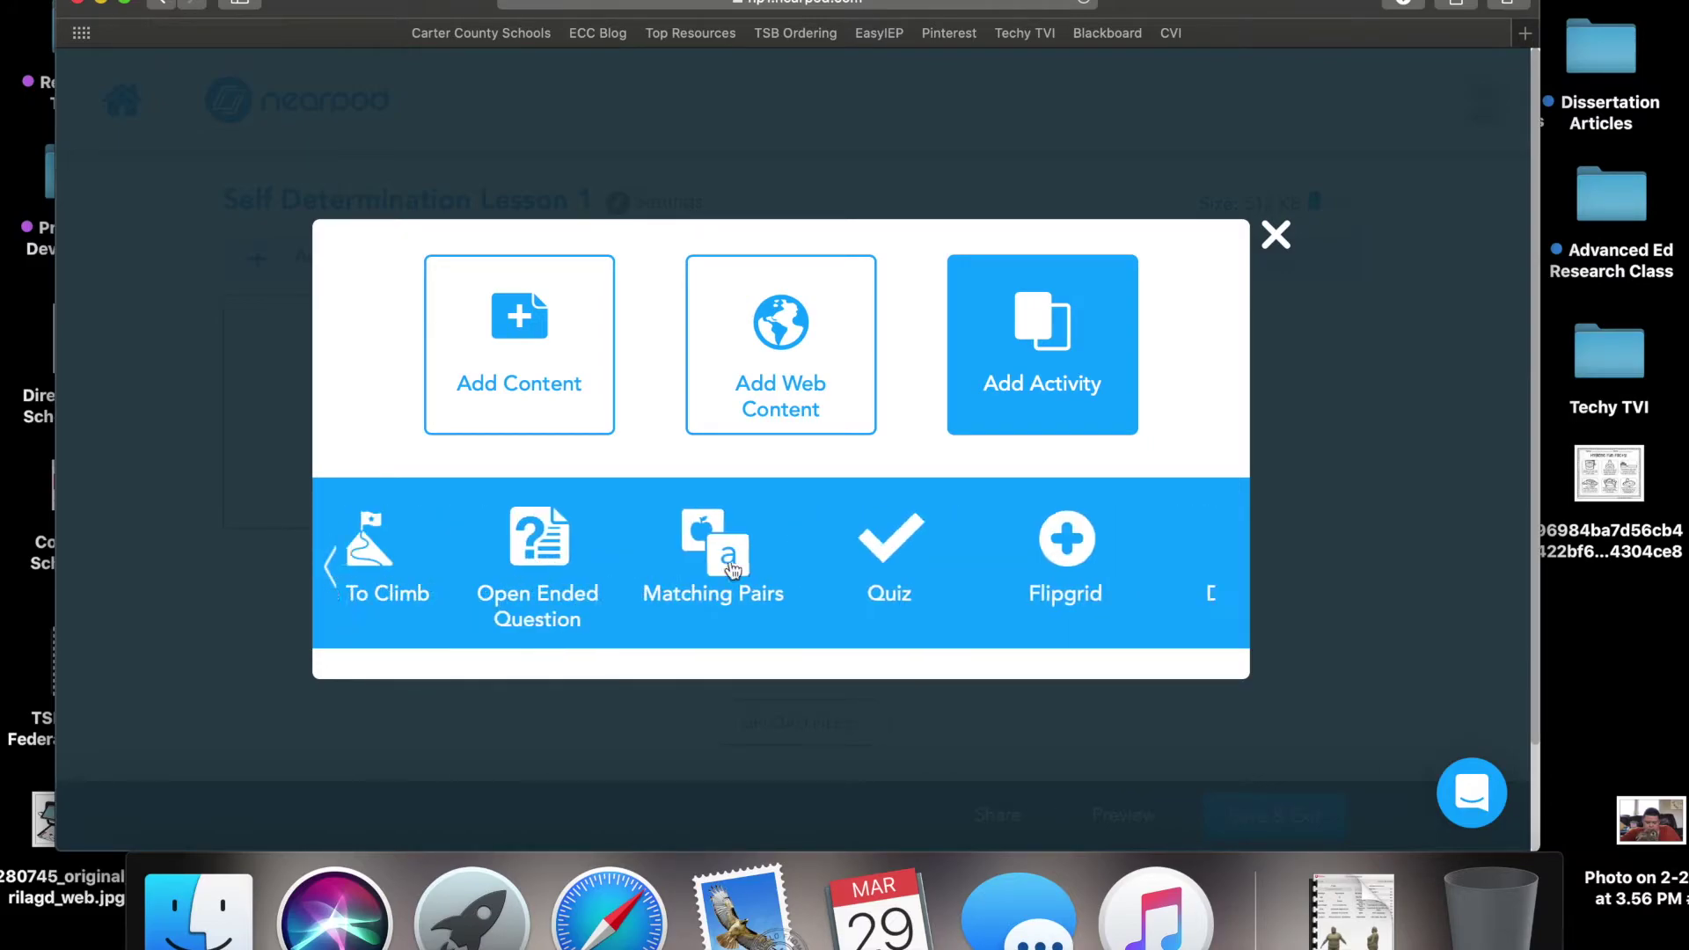
left_click(988, 563)
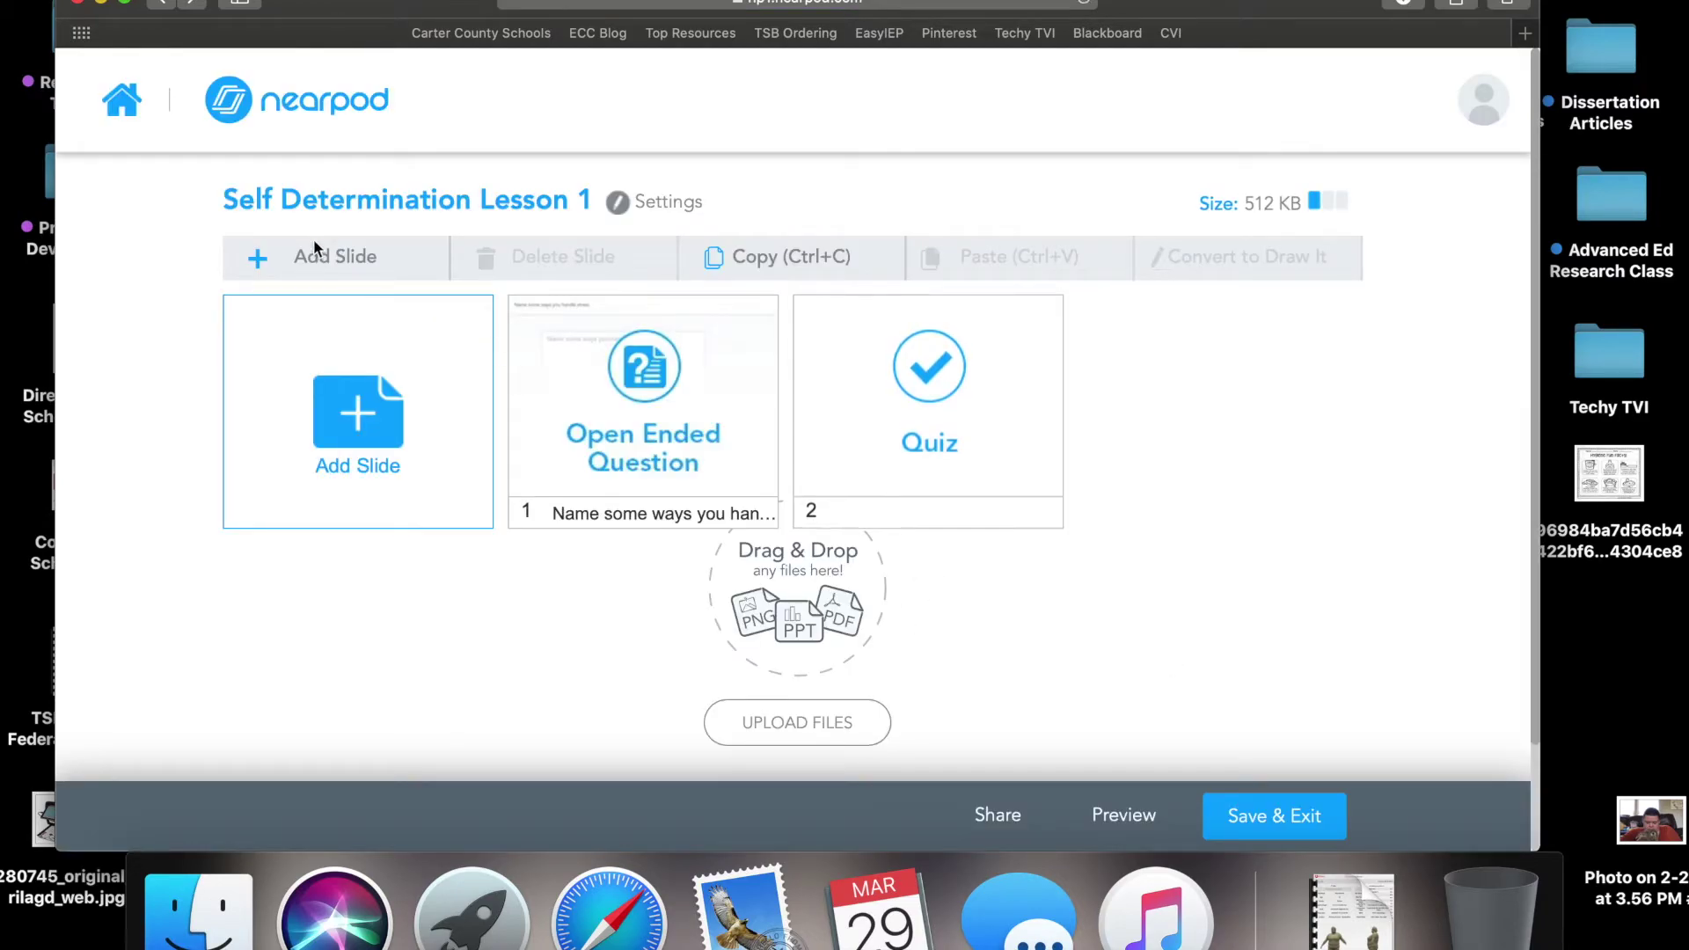
Open the Flipgrid activity setup to view its teacher and student URL fields, and return to the lesson without adding it.
left_click(315, 251)
left_click(1103, 484)
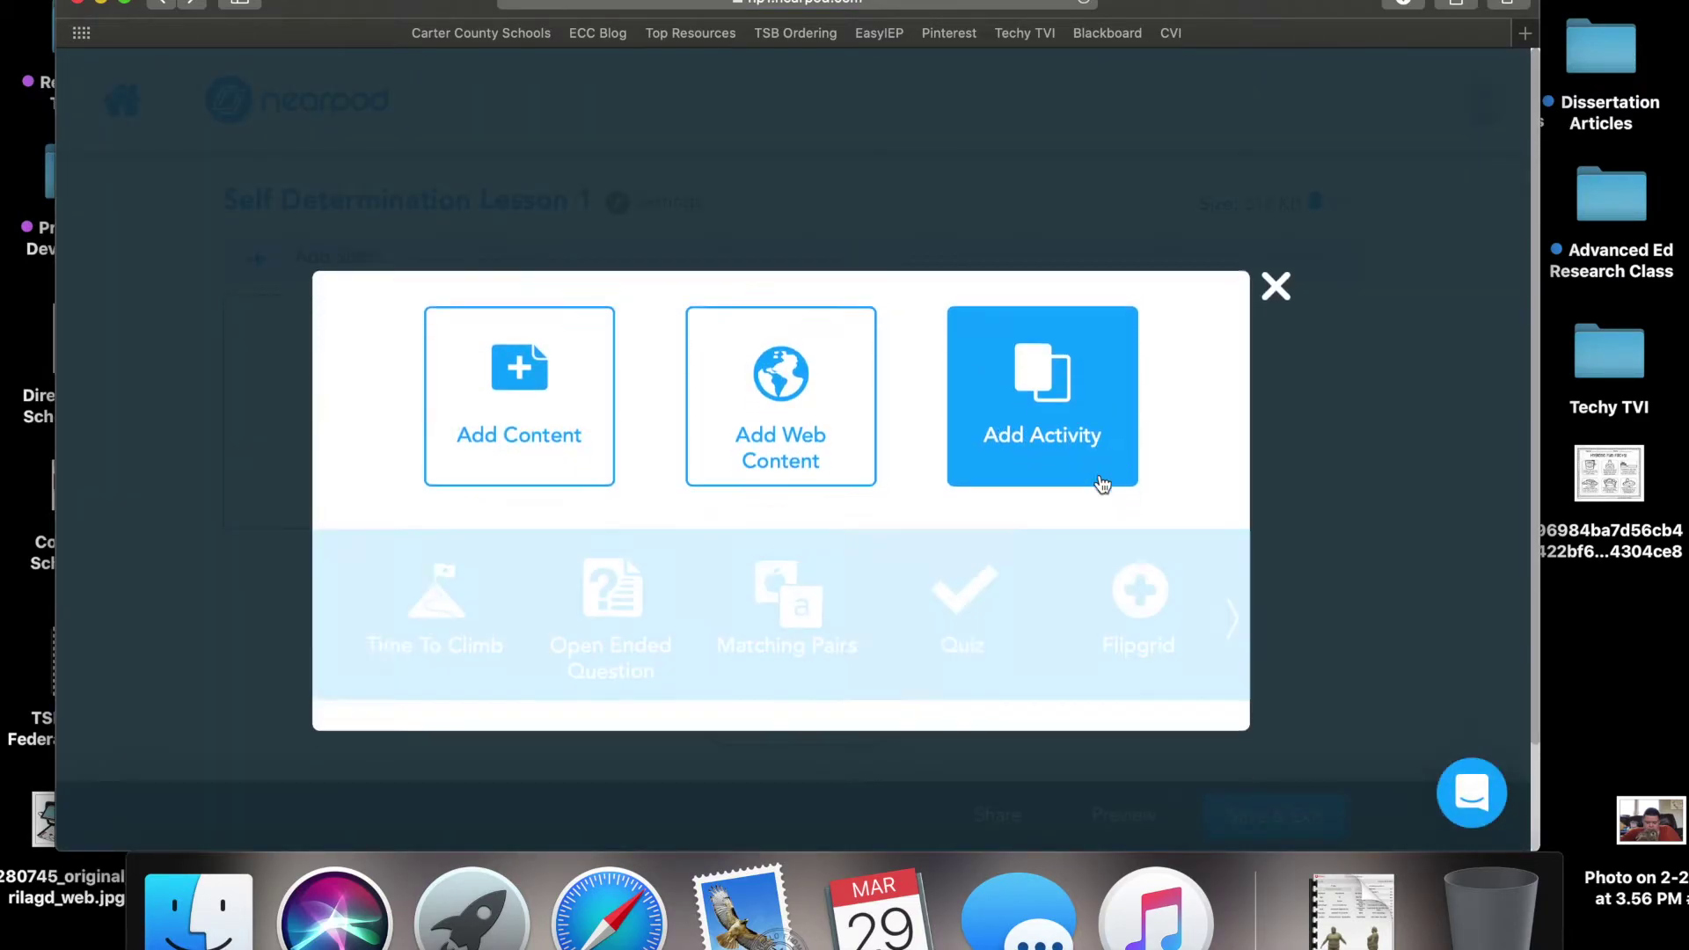
left_click(1134, 553)
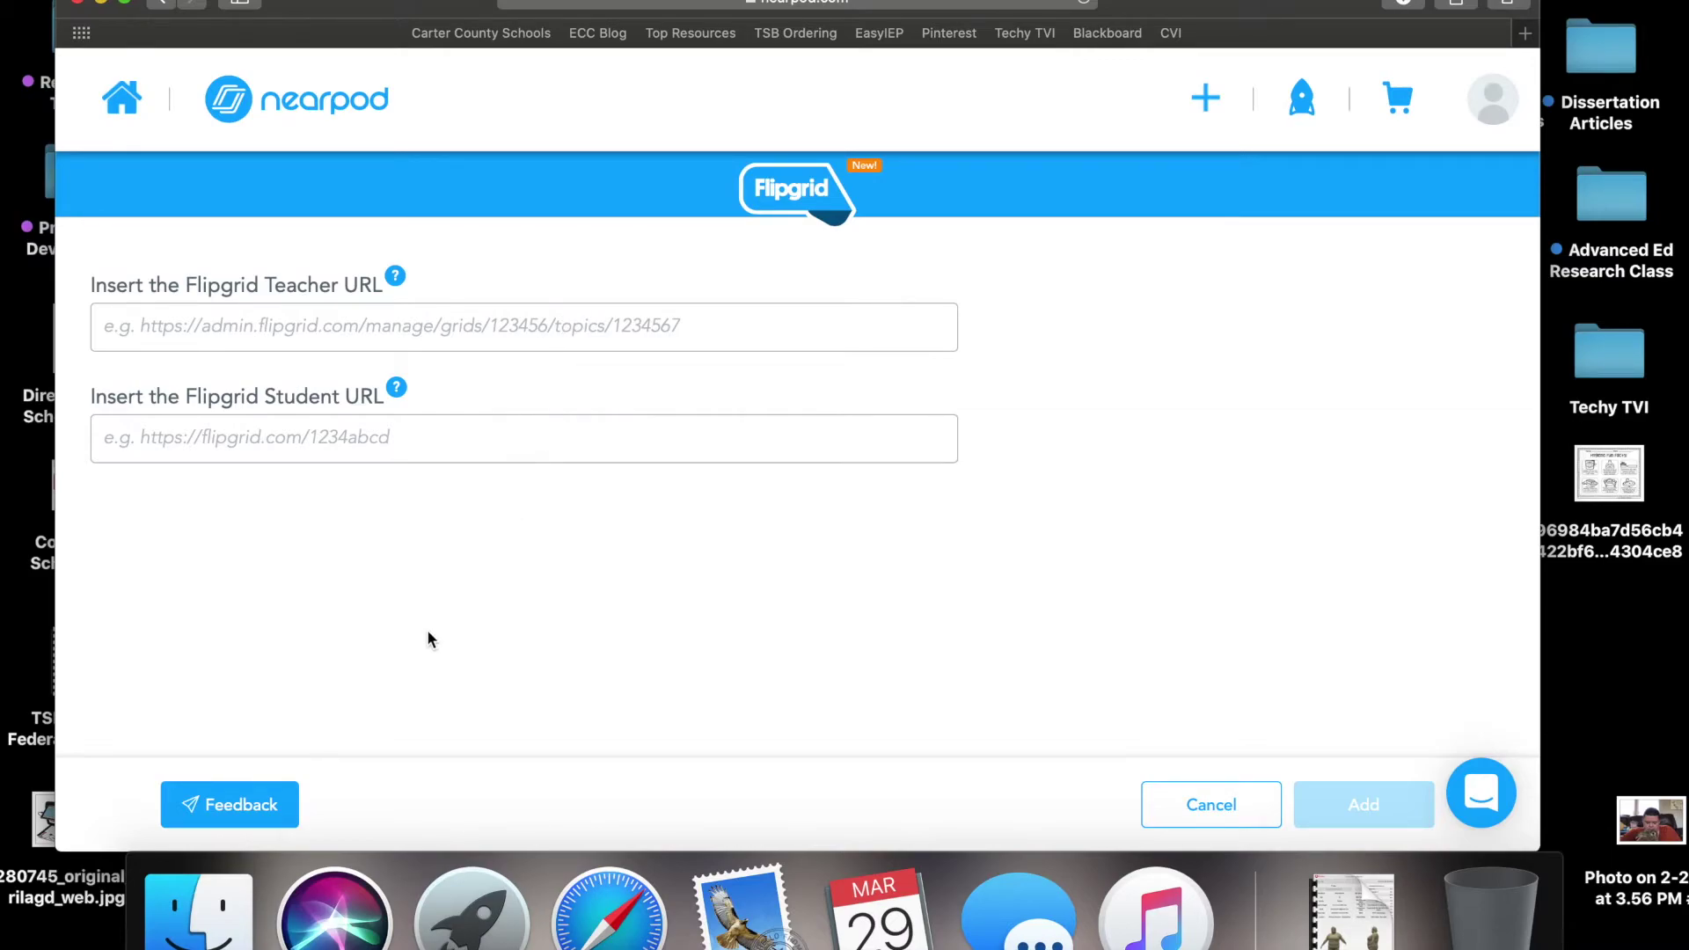
left_click(164, 4)
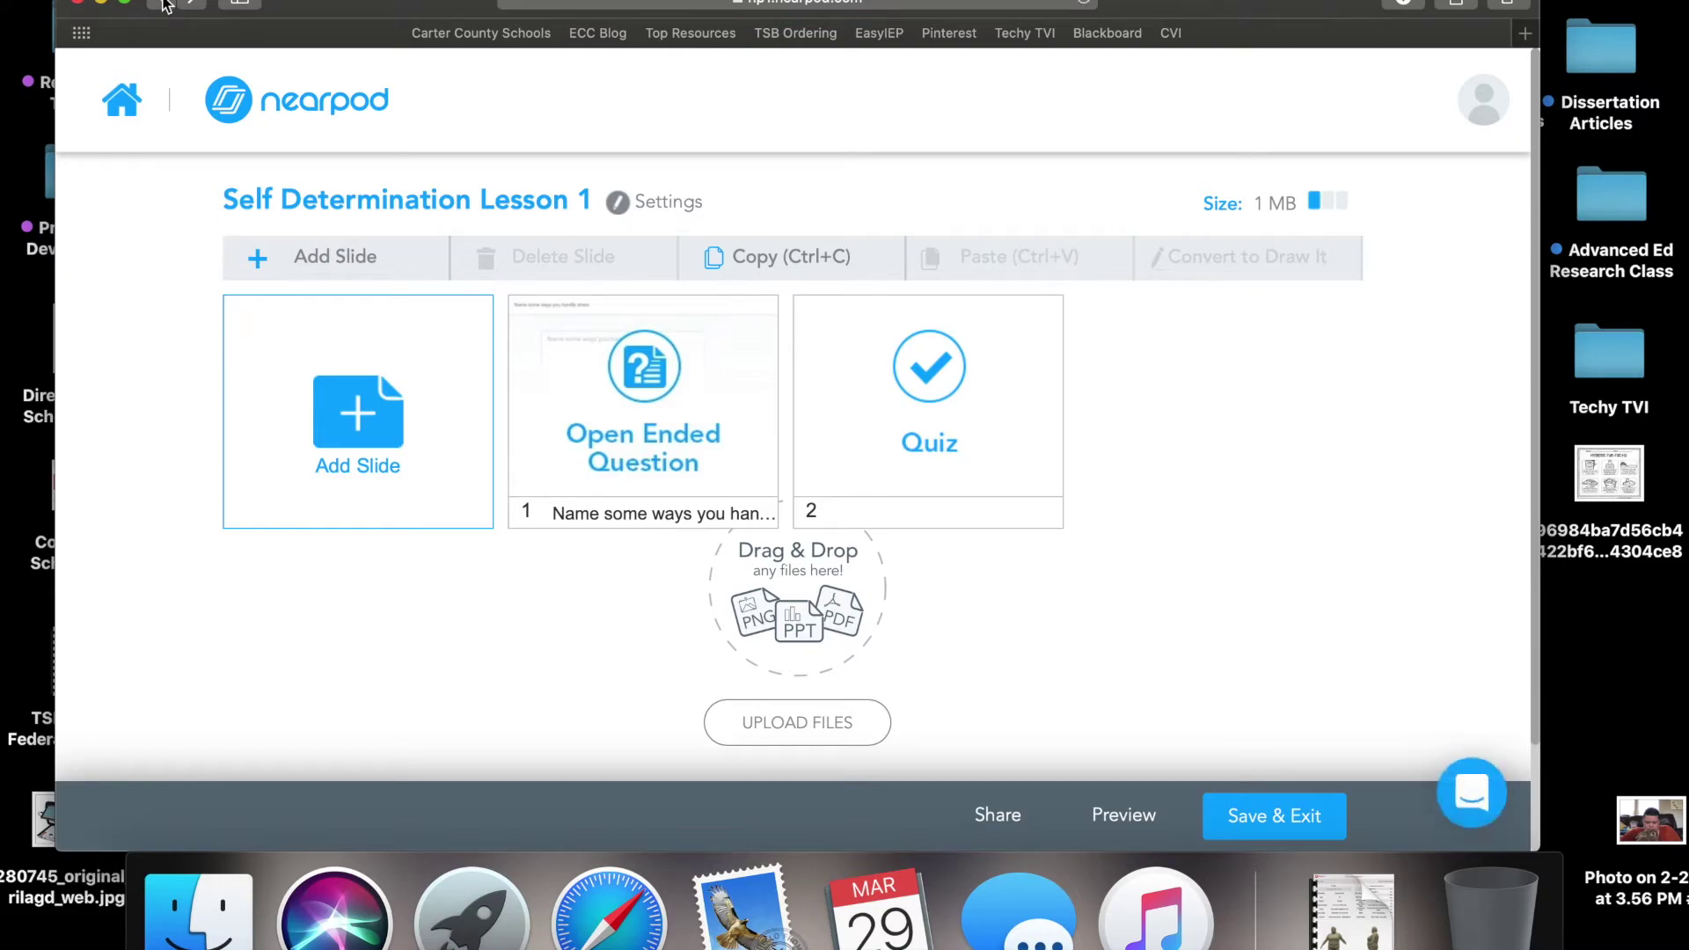
Start a new Memory Test activity for the lesson and show its available text styles.
left_click(381, 256)
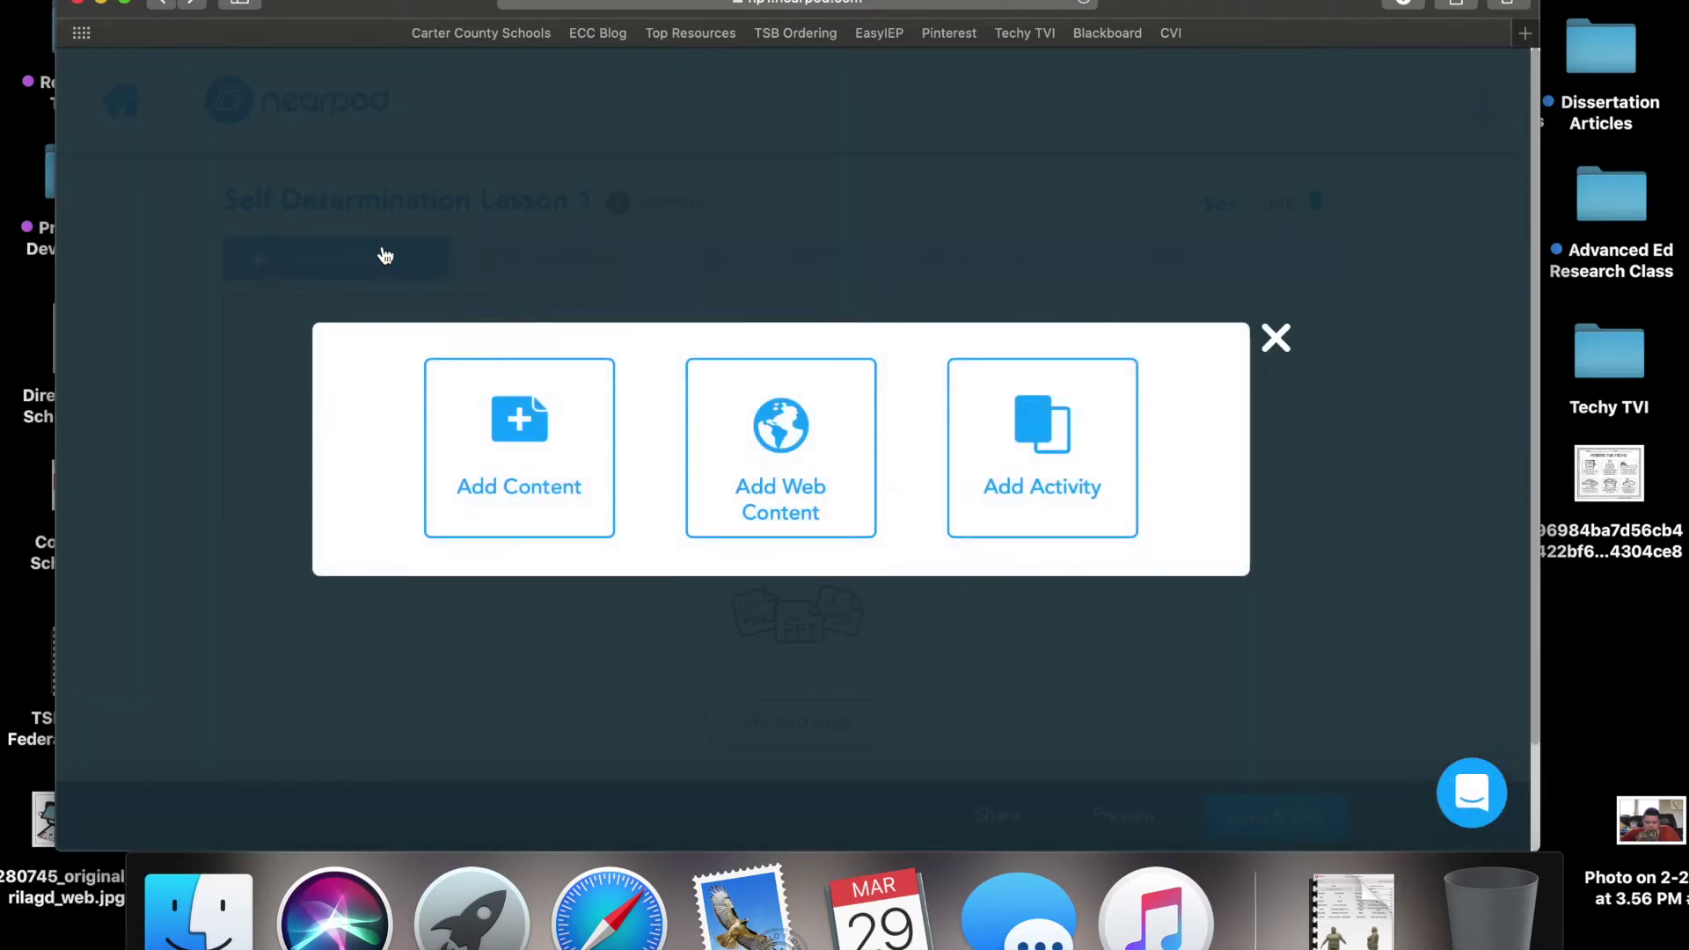
left_click(1048, 475)
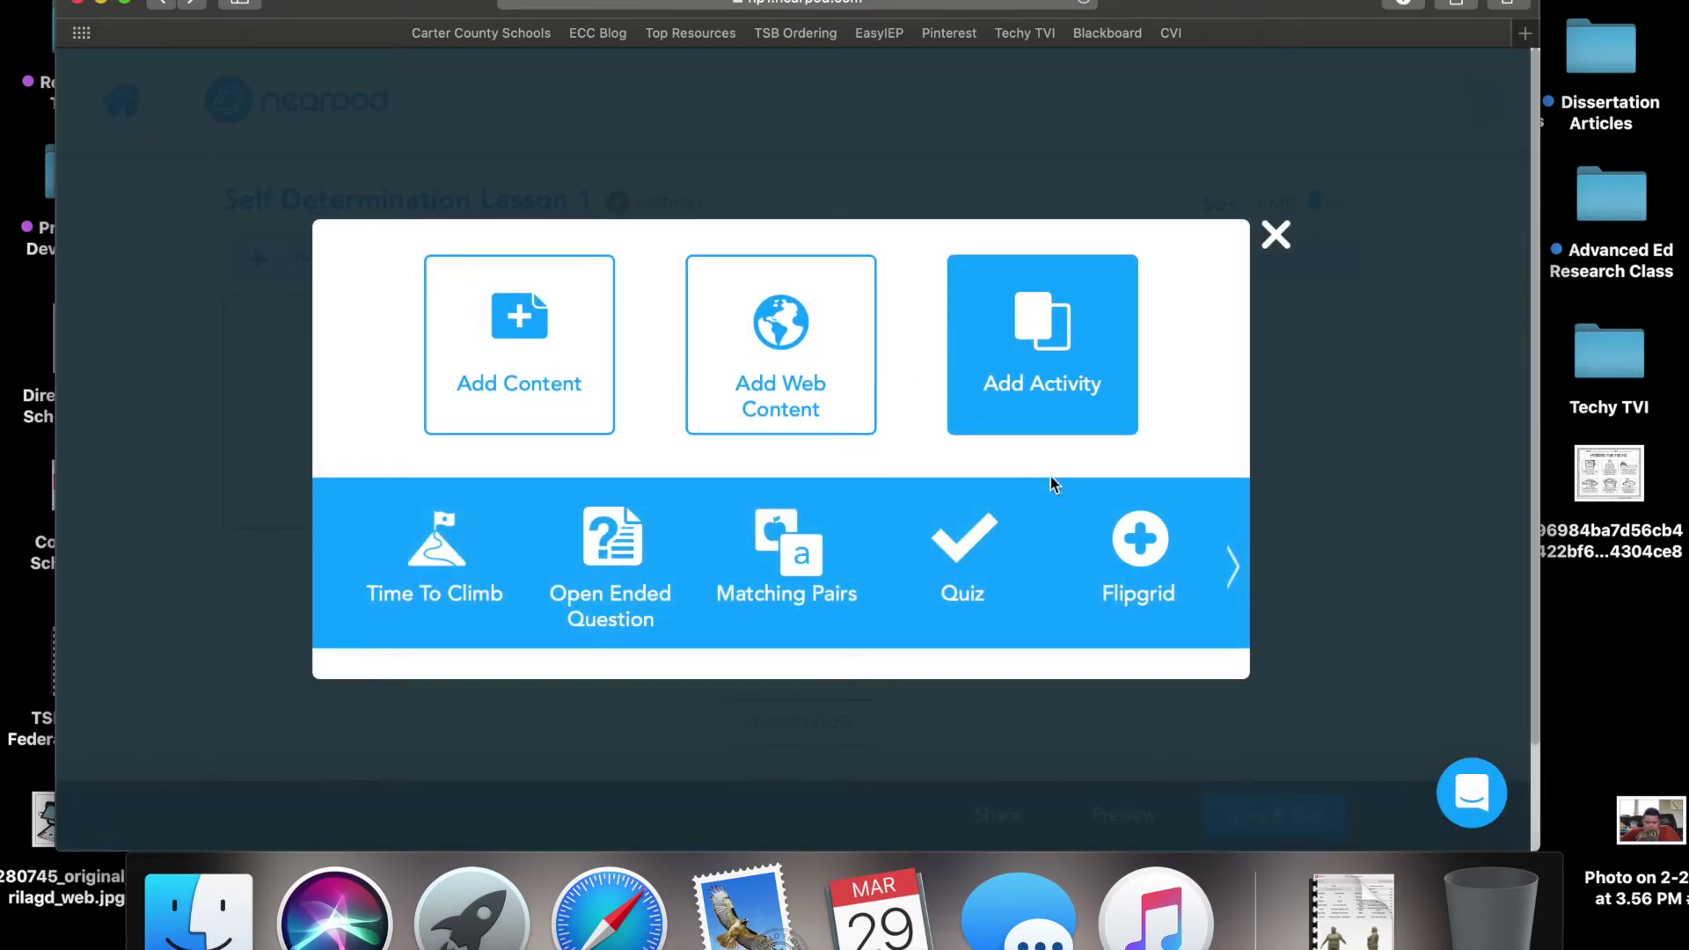
left_click(1232, 568)
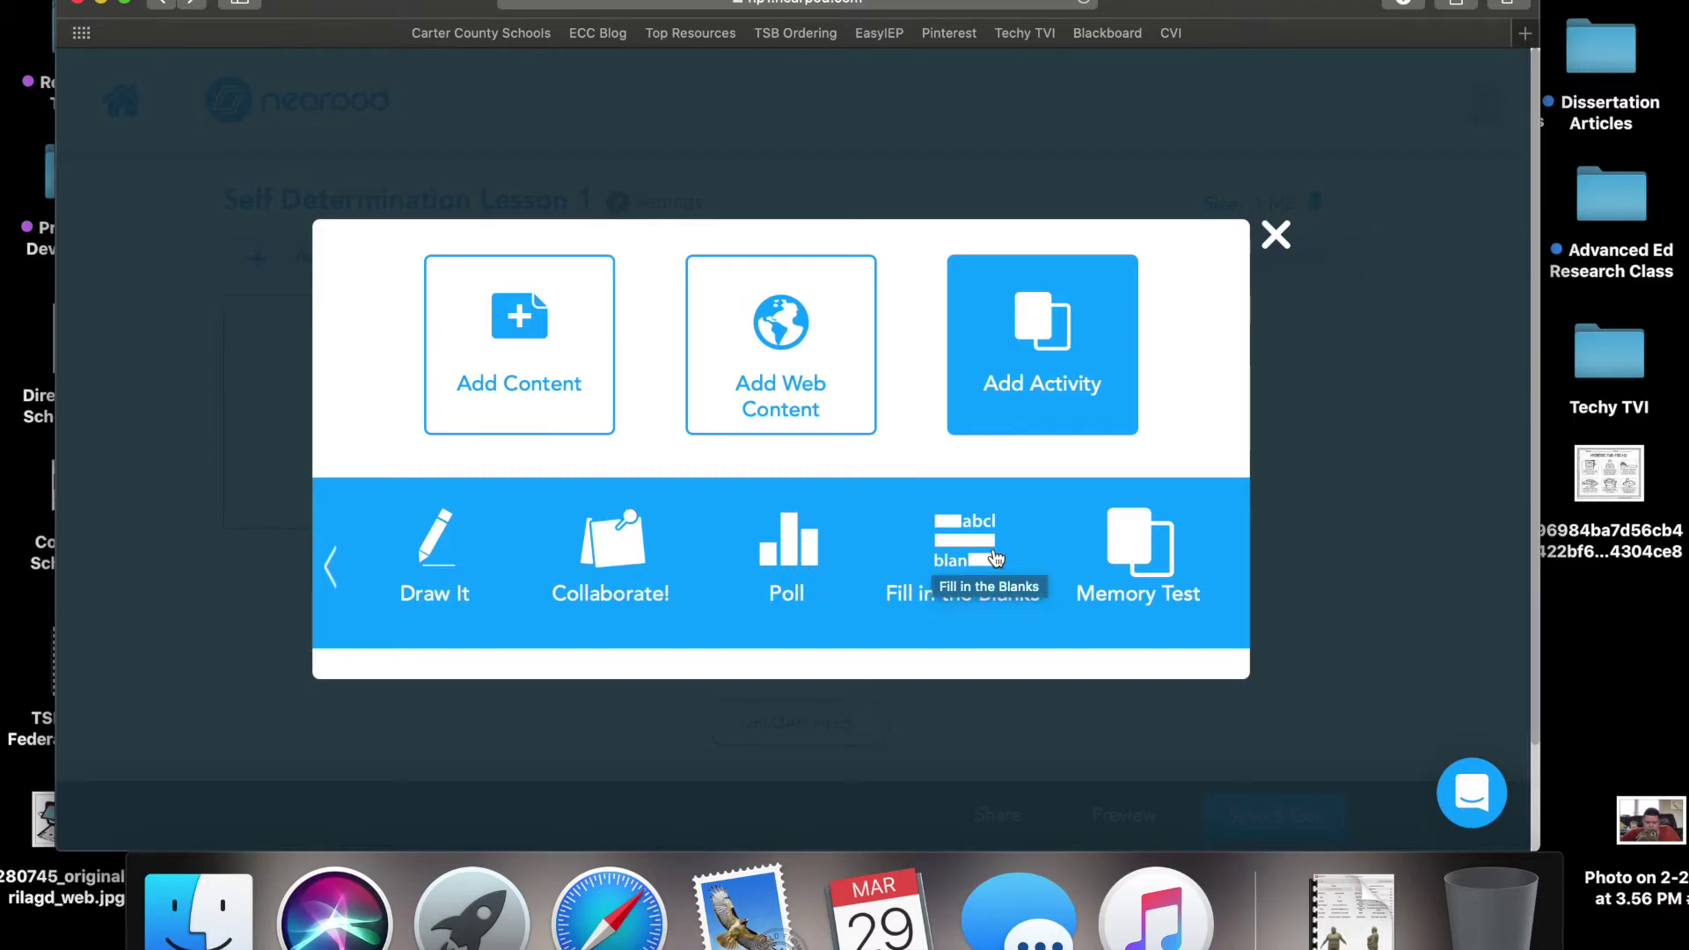
left_click(1150, 580)
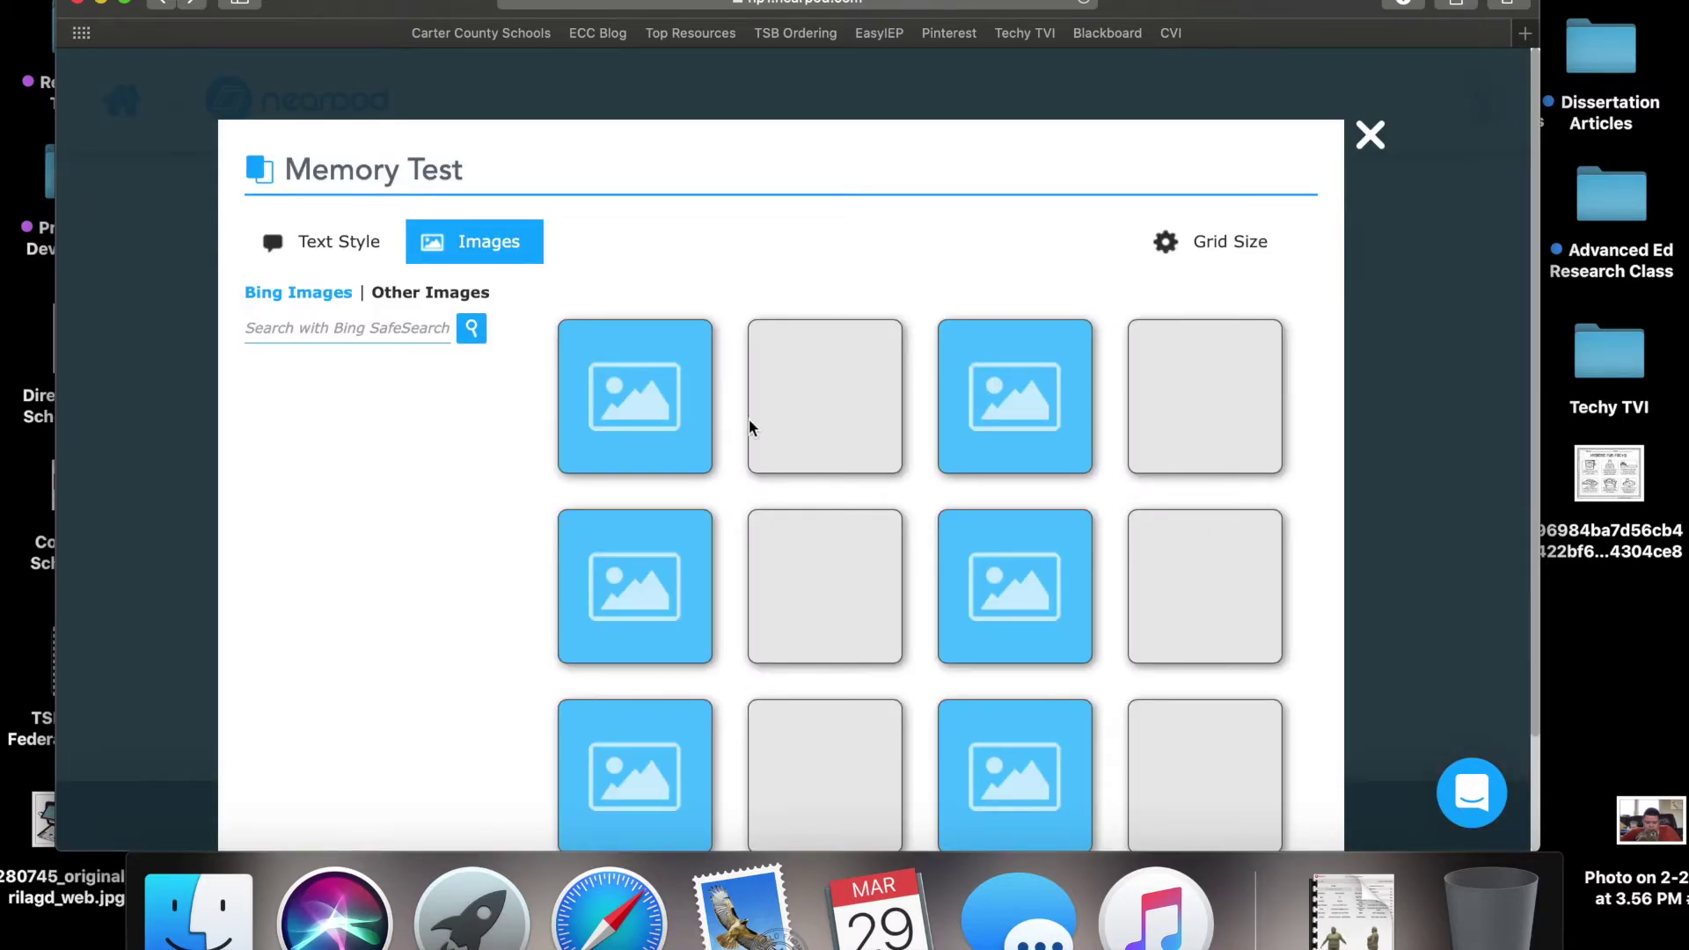
left_click(356, 248)
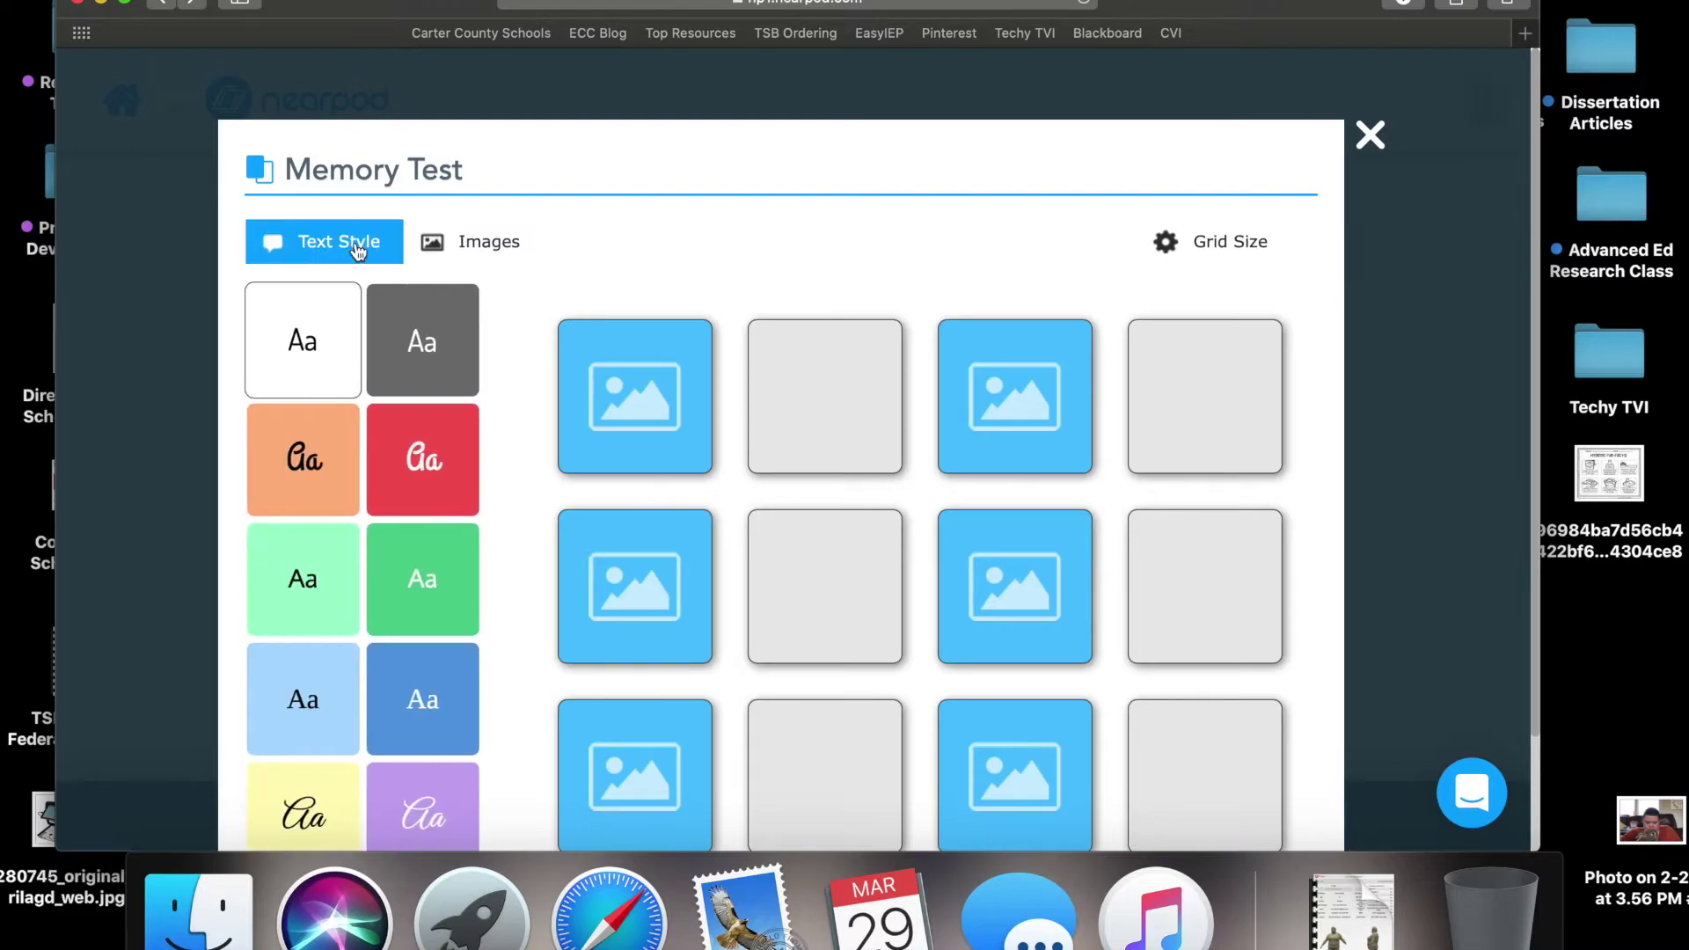
scroll(452, 482, "down", 3)
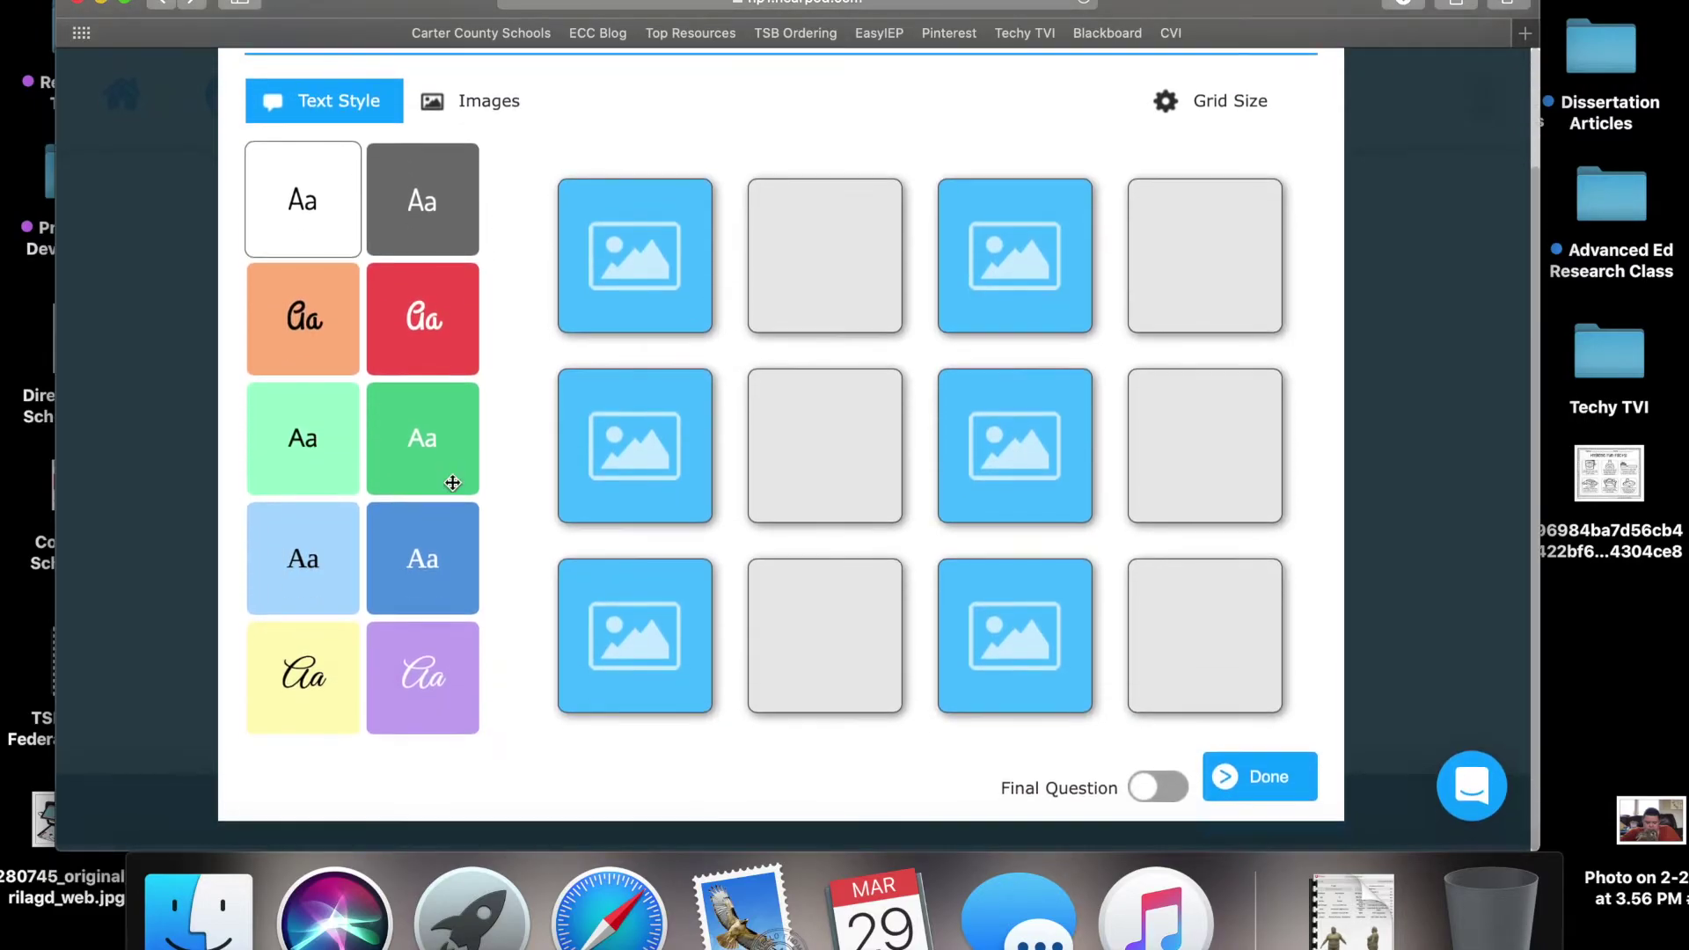
scroll(452, 482, "up", 3)
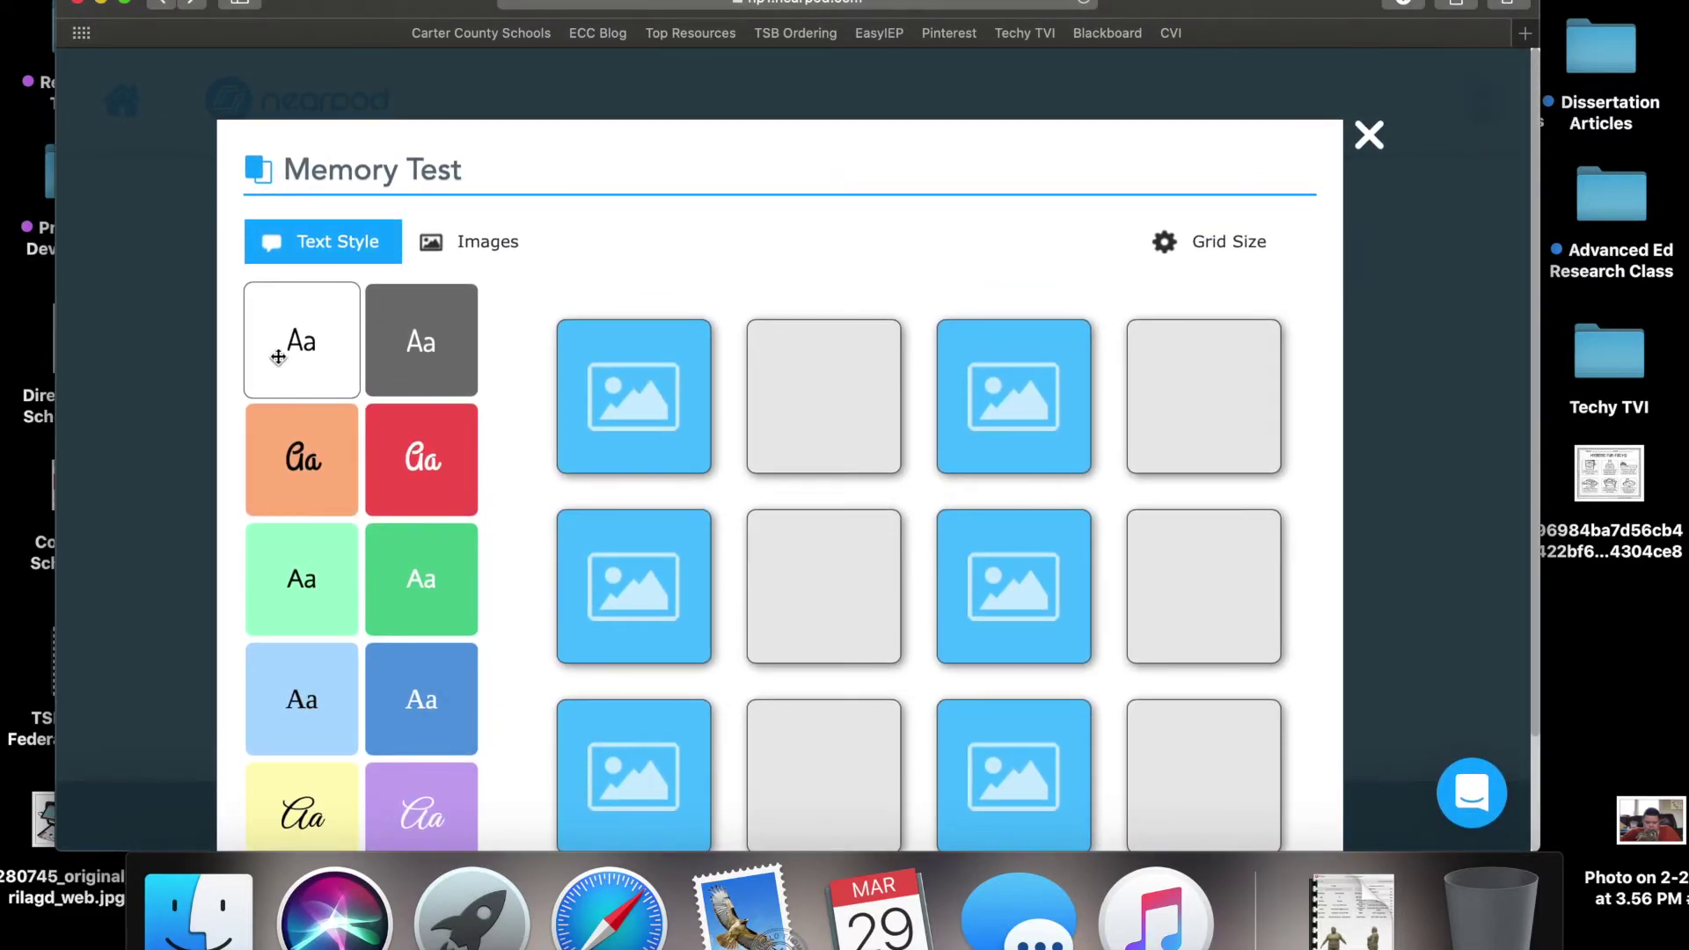
Apply the white text style to the first two Memory Test card pairs and label them A and B.
left_click(614, 407)
left_click_drag(349, 352, 674, 416)
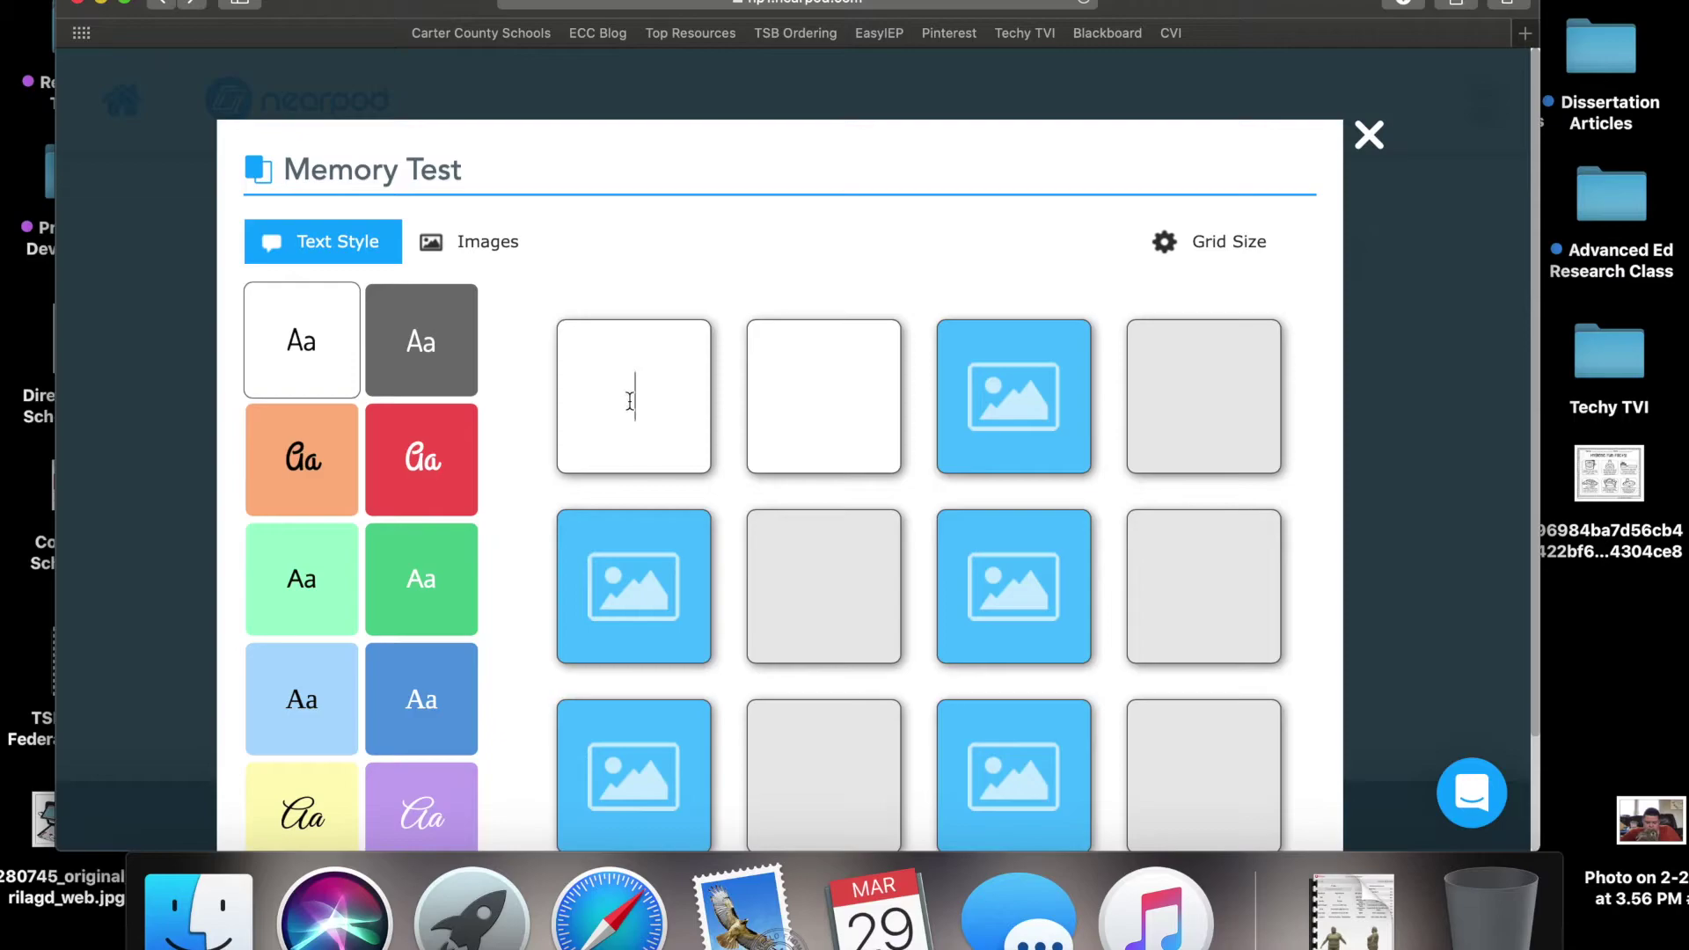
type("A")
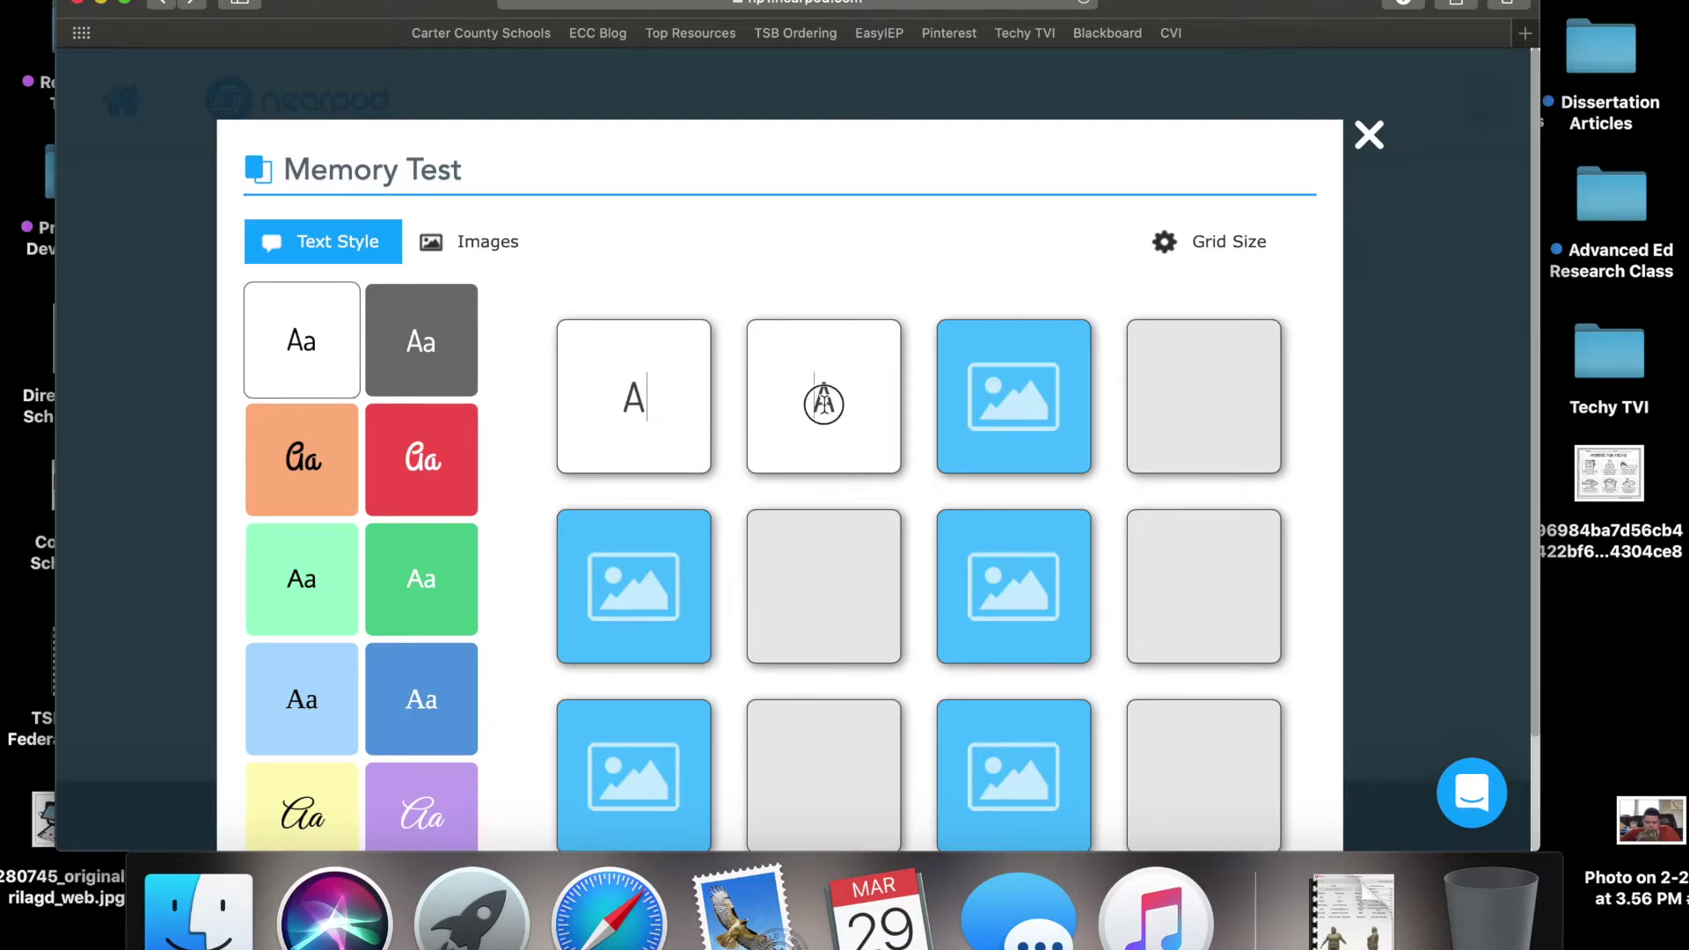
left_click_drag(371, 293, 662, 614)
type("B")
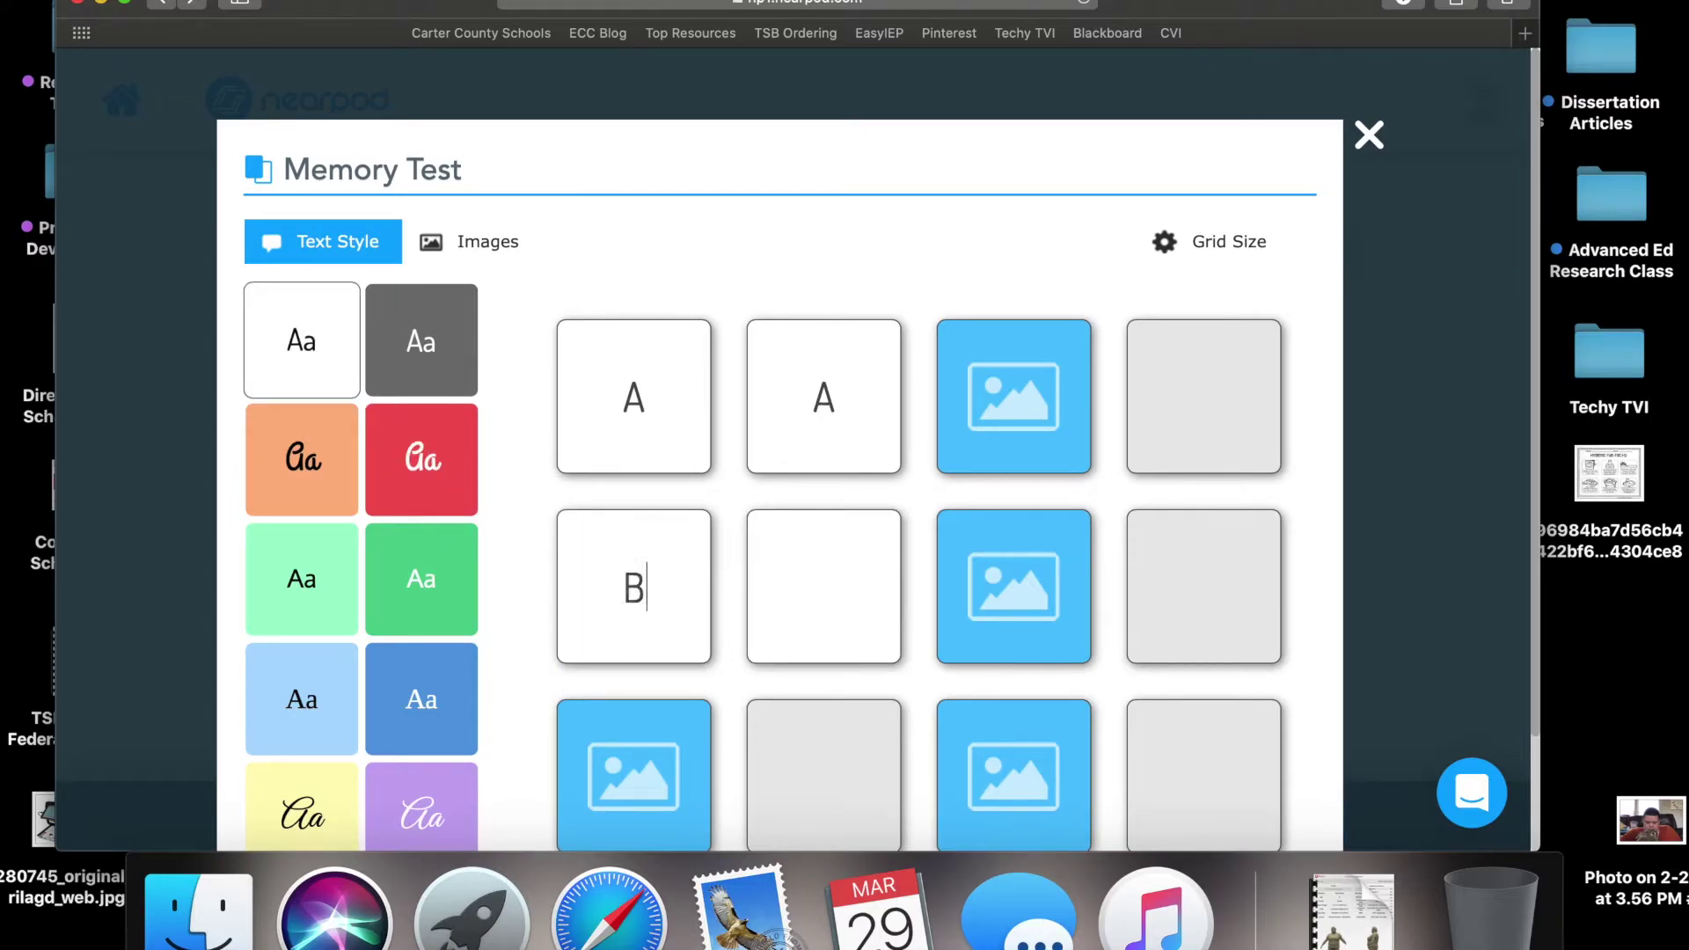
Try the 8-pair and 12-pair Memory Test grid sizes and return the grid to 6 pairs.
left_click(1281, 253)
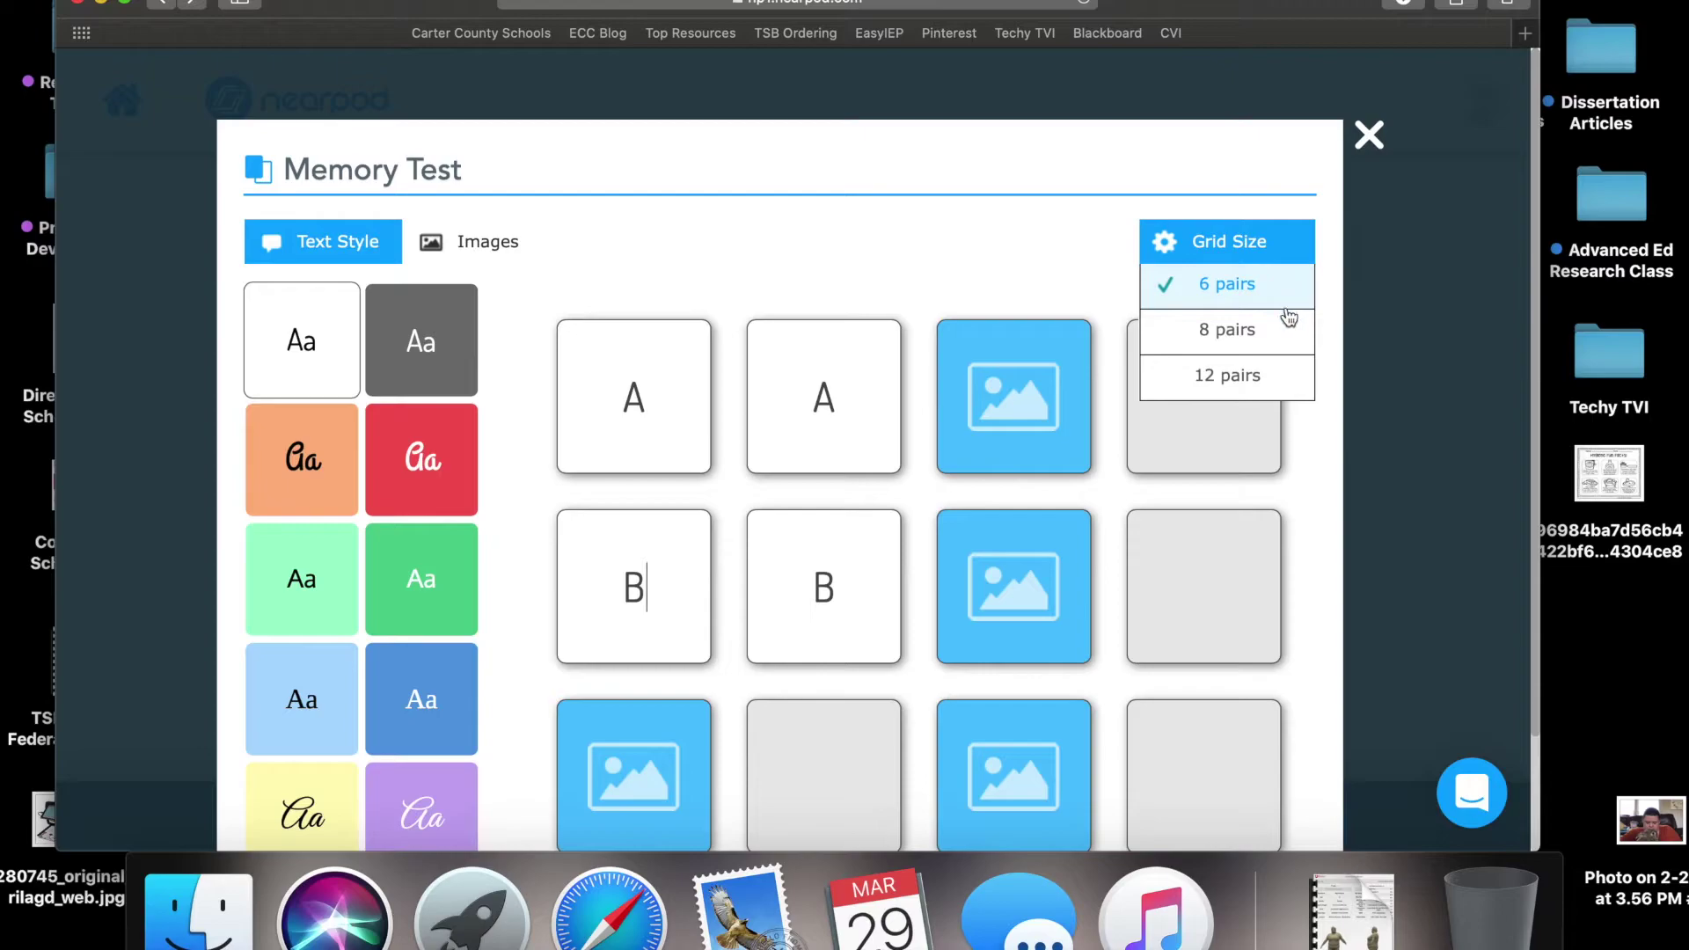
left_click(1277, 343)
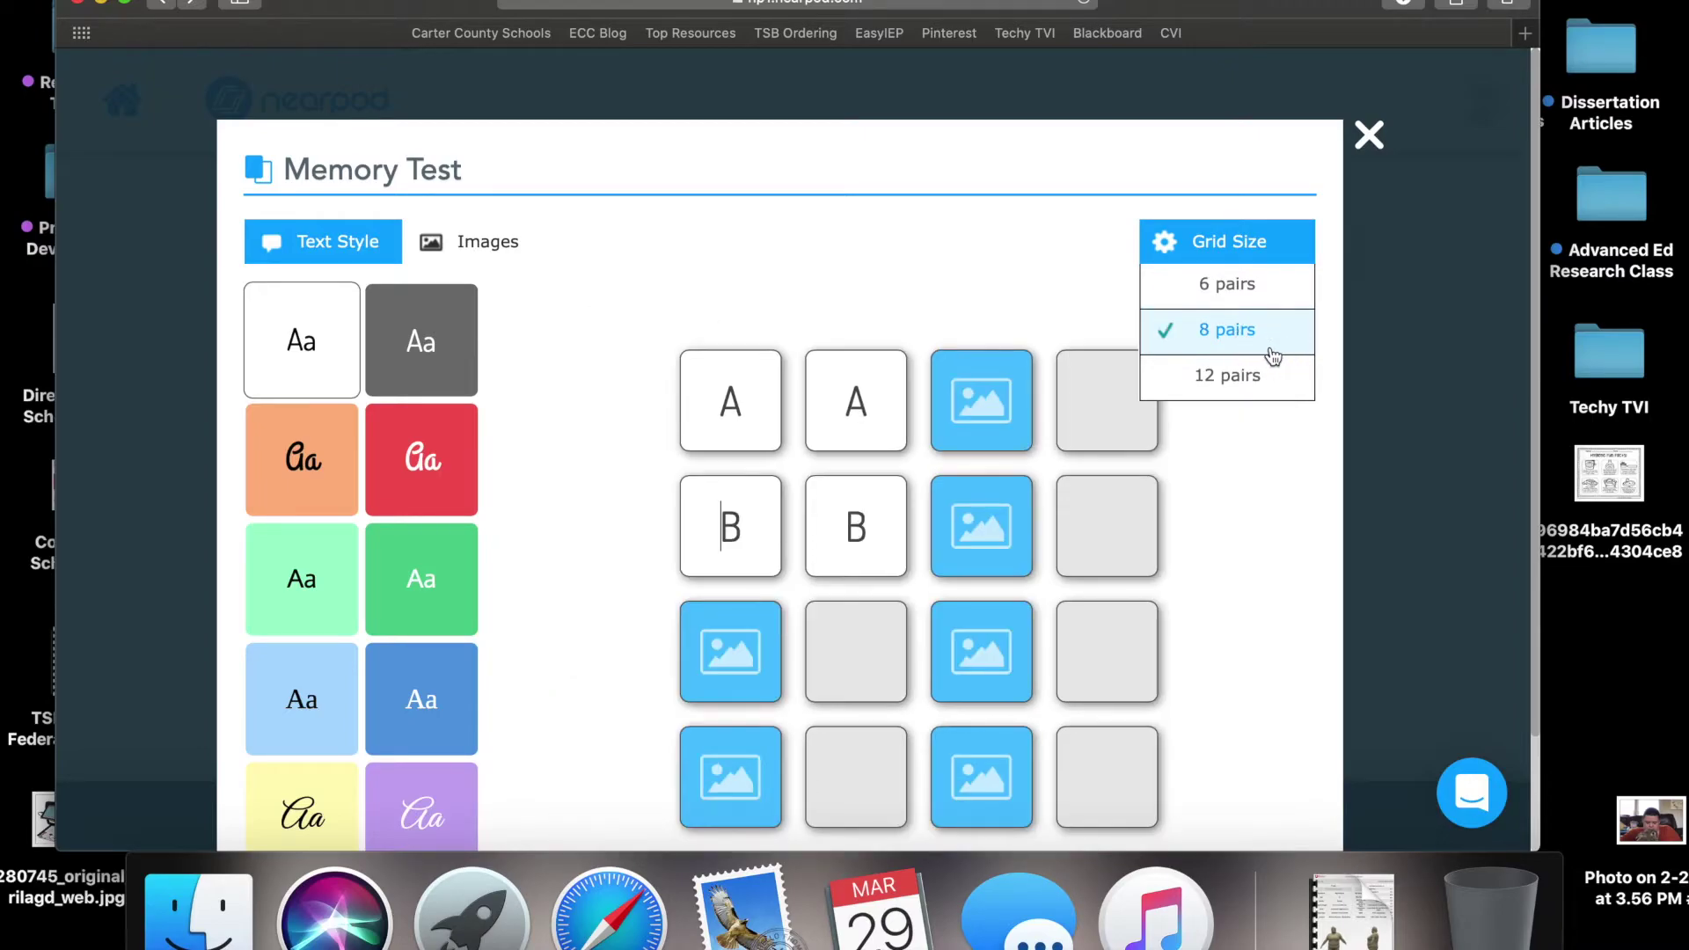
left_click(1252, 379)
left_click(1244, 327)
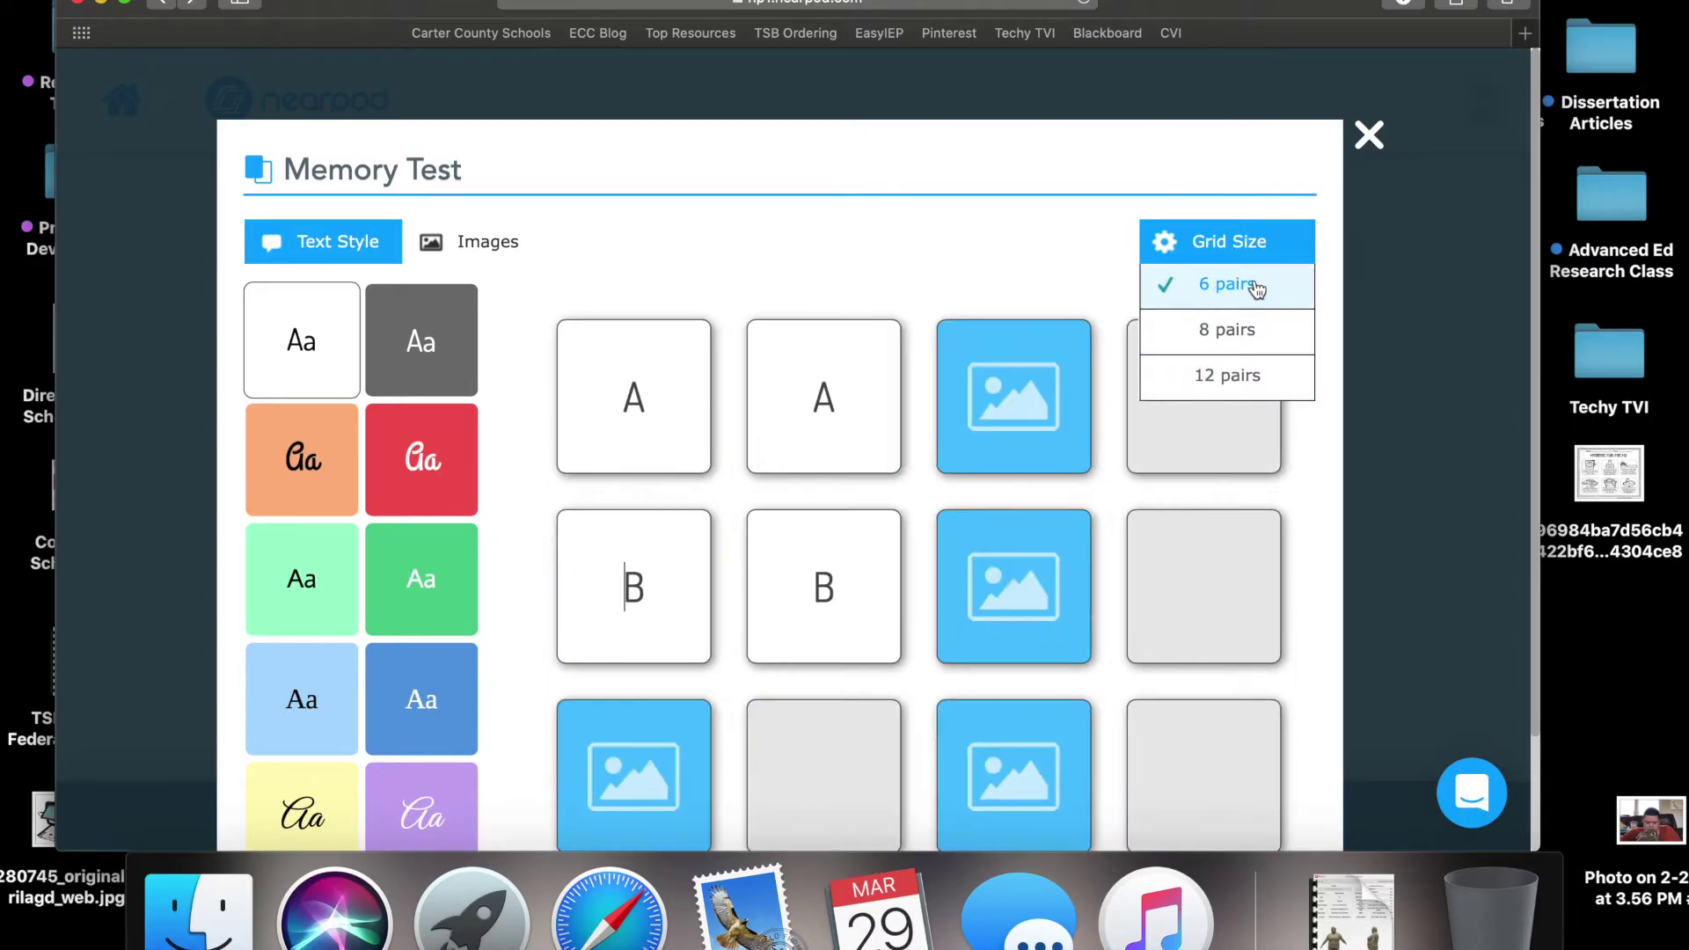
Try to finish the Memory Test with only the A and B pairs filled in.
scroll(880, 327, "down", 3)
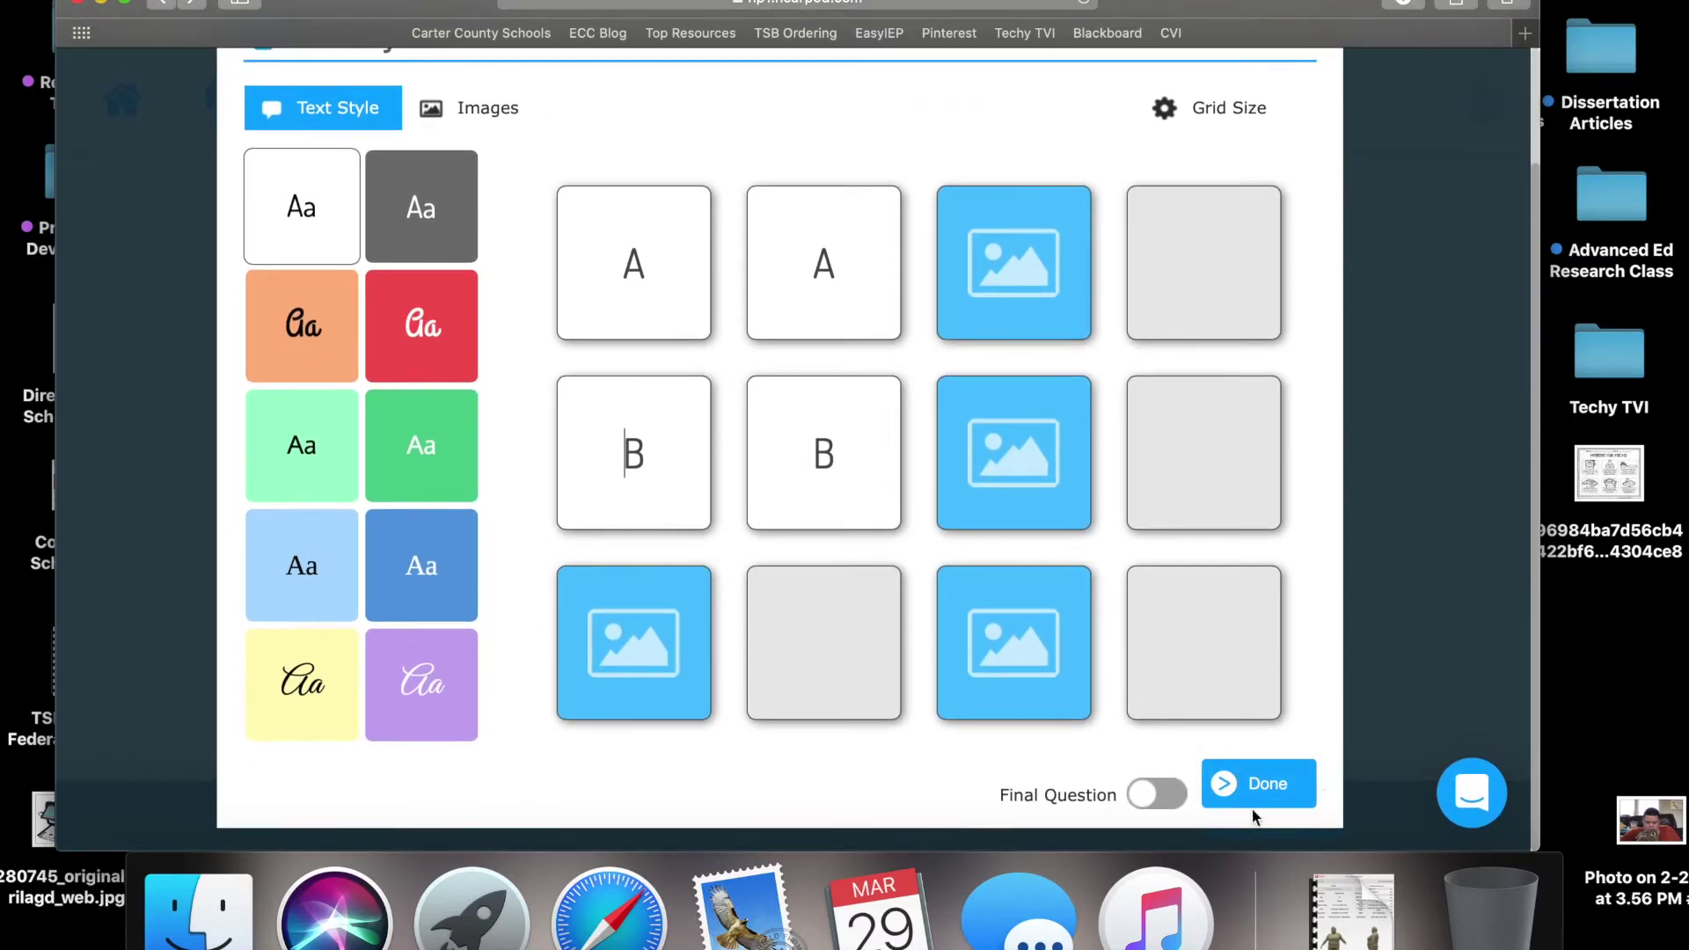
left_click(1238, 797)
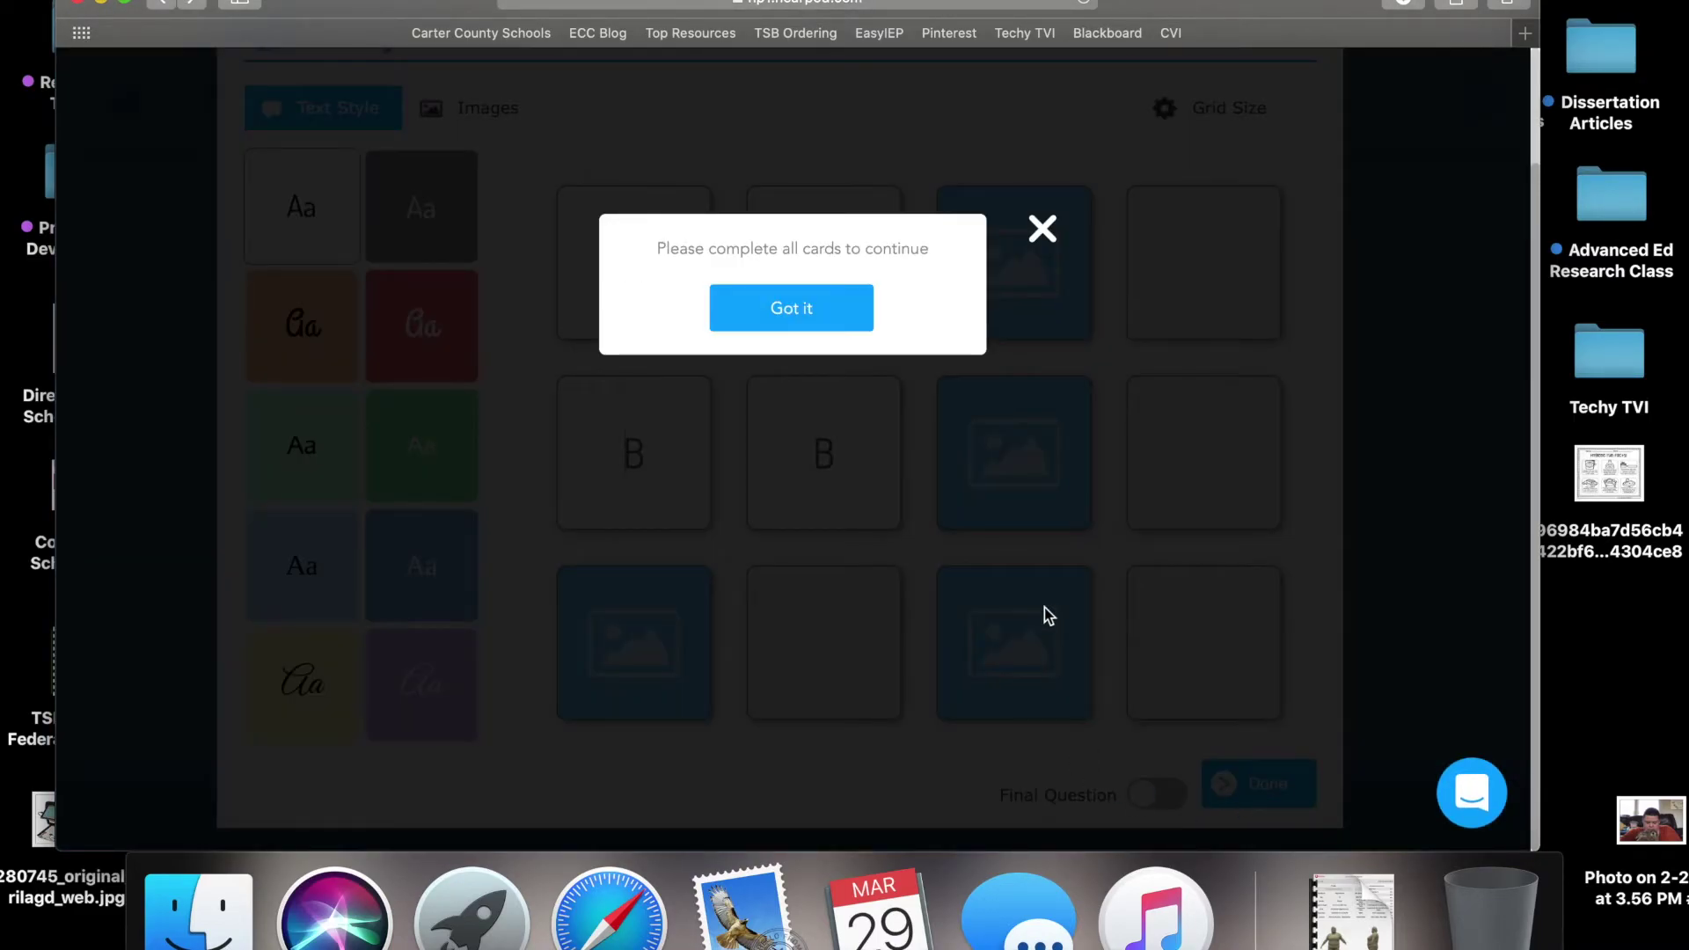
left_click(861, 323)
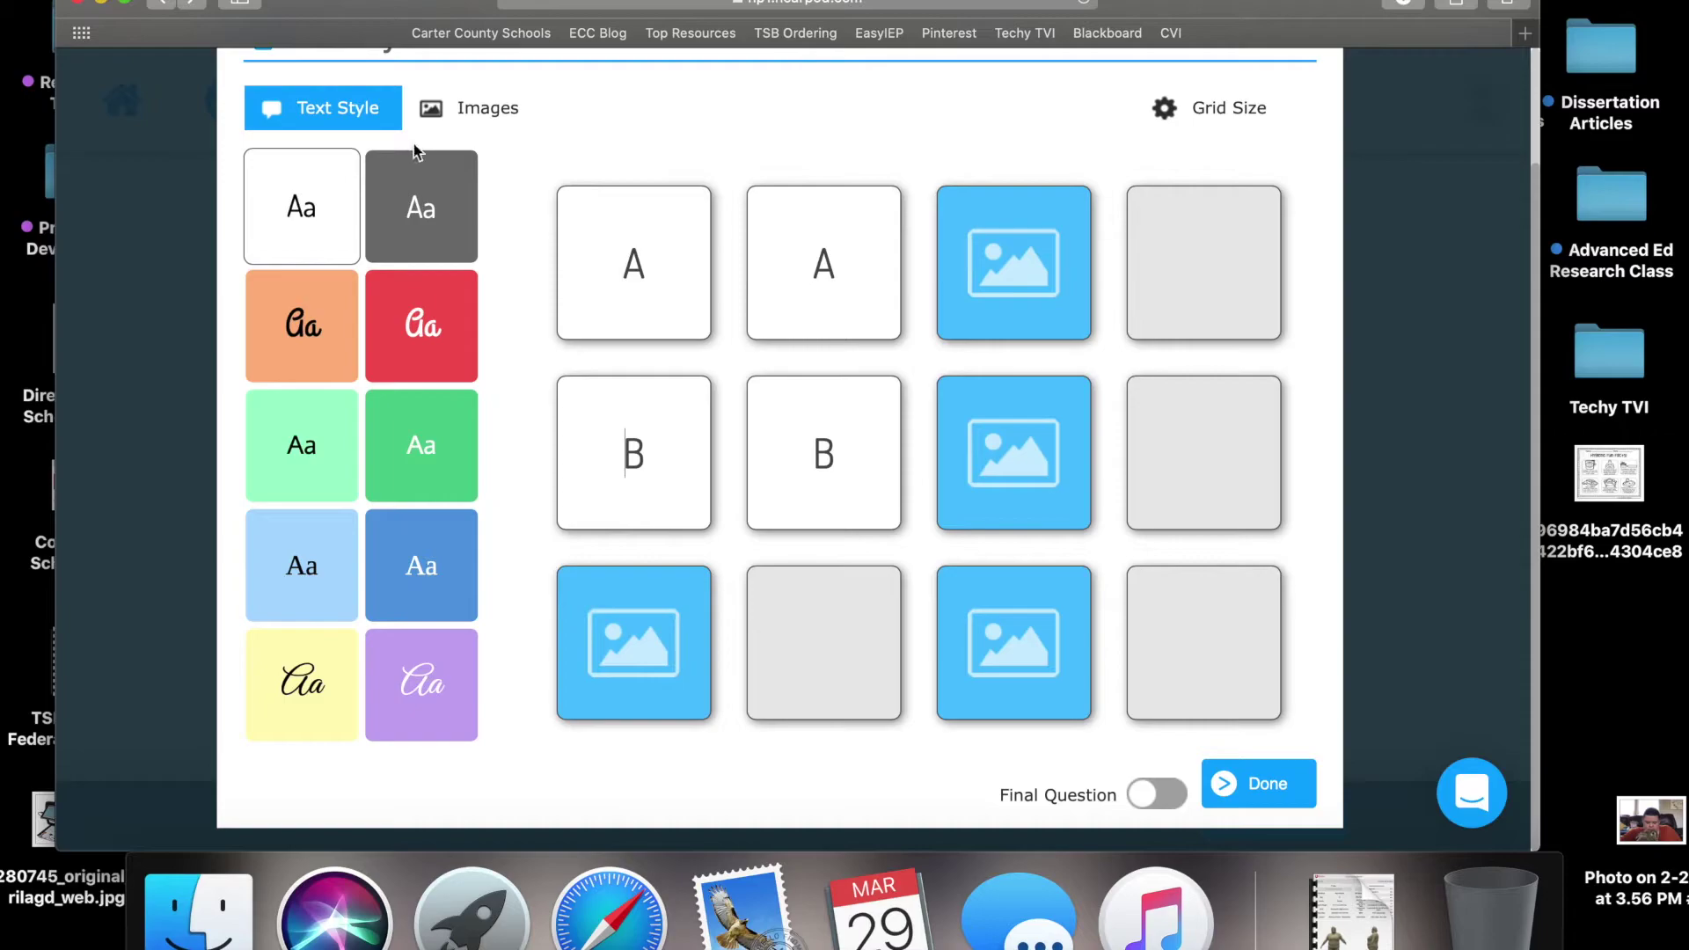
Fill the four remaining card pairs with C, D, E and F in the white text style and add the Memory Test to the lesson.
left_click_drag(338, 190, 665, 654)
type("C")
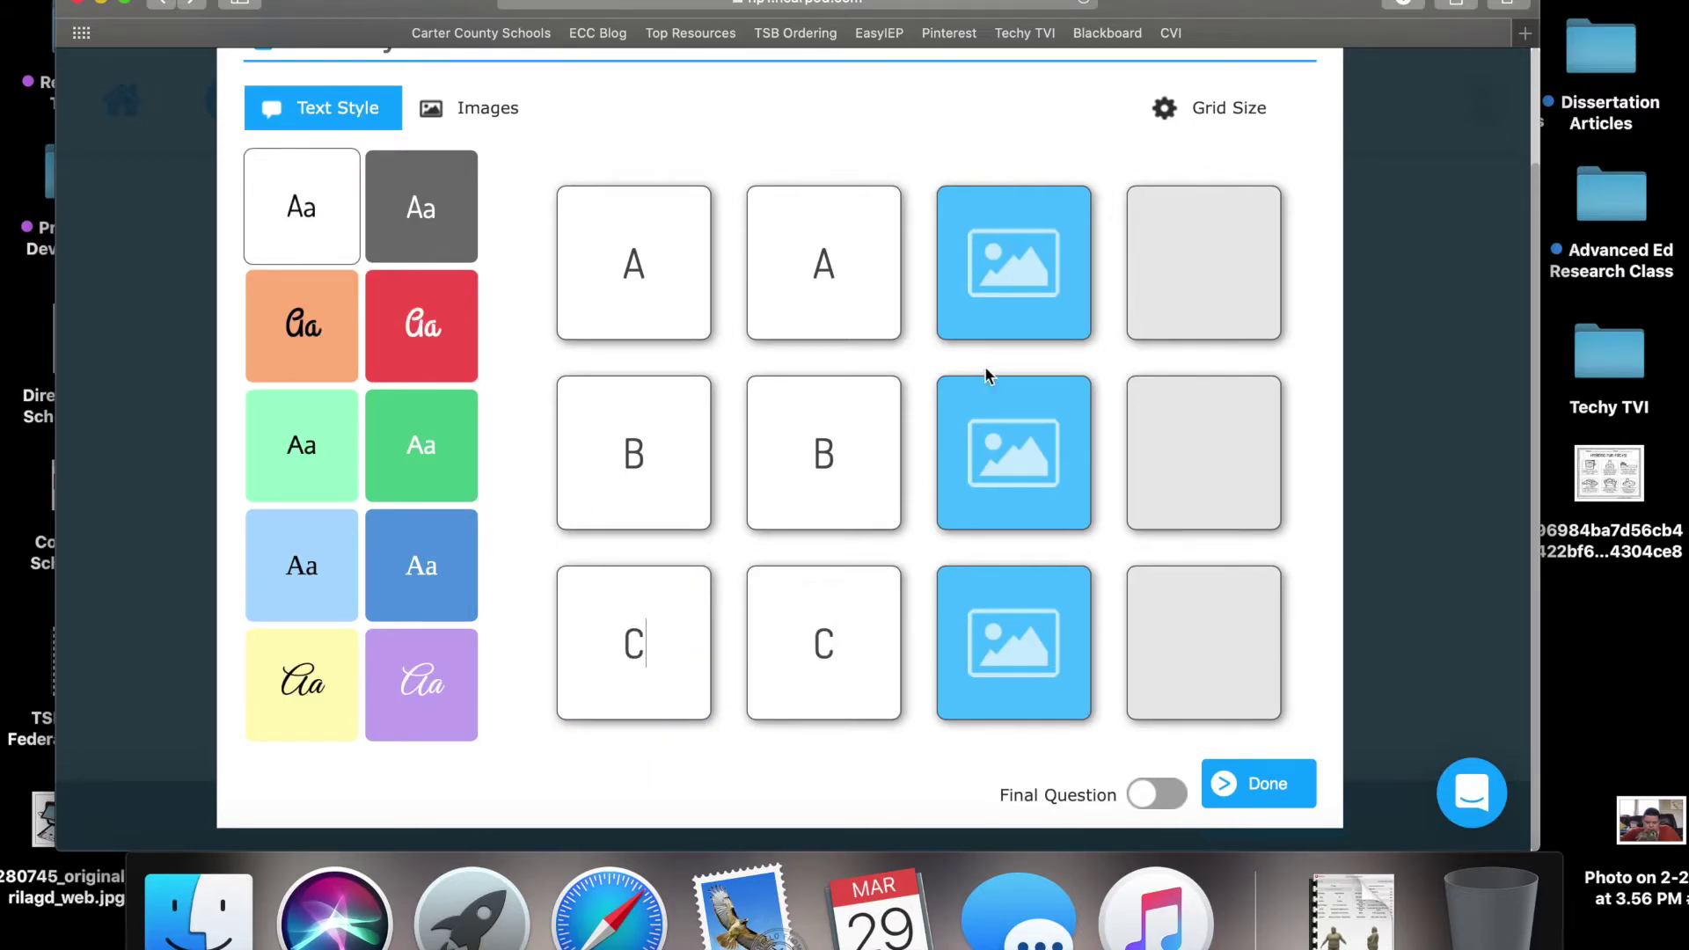
left_click_drag(366, 227, 1060, 276)
type("D")
left_click_drag(320, 215, 1065, 447)
type("E")
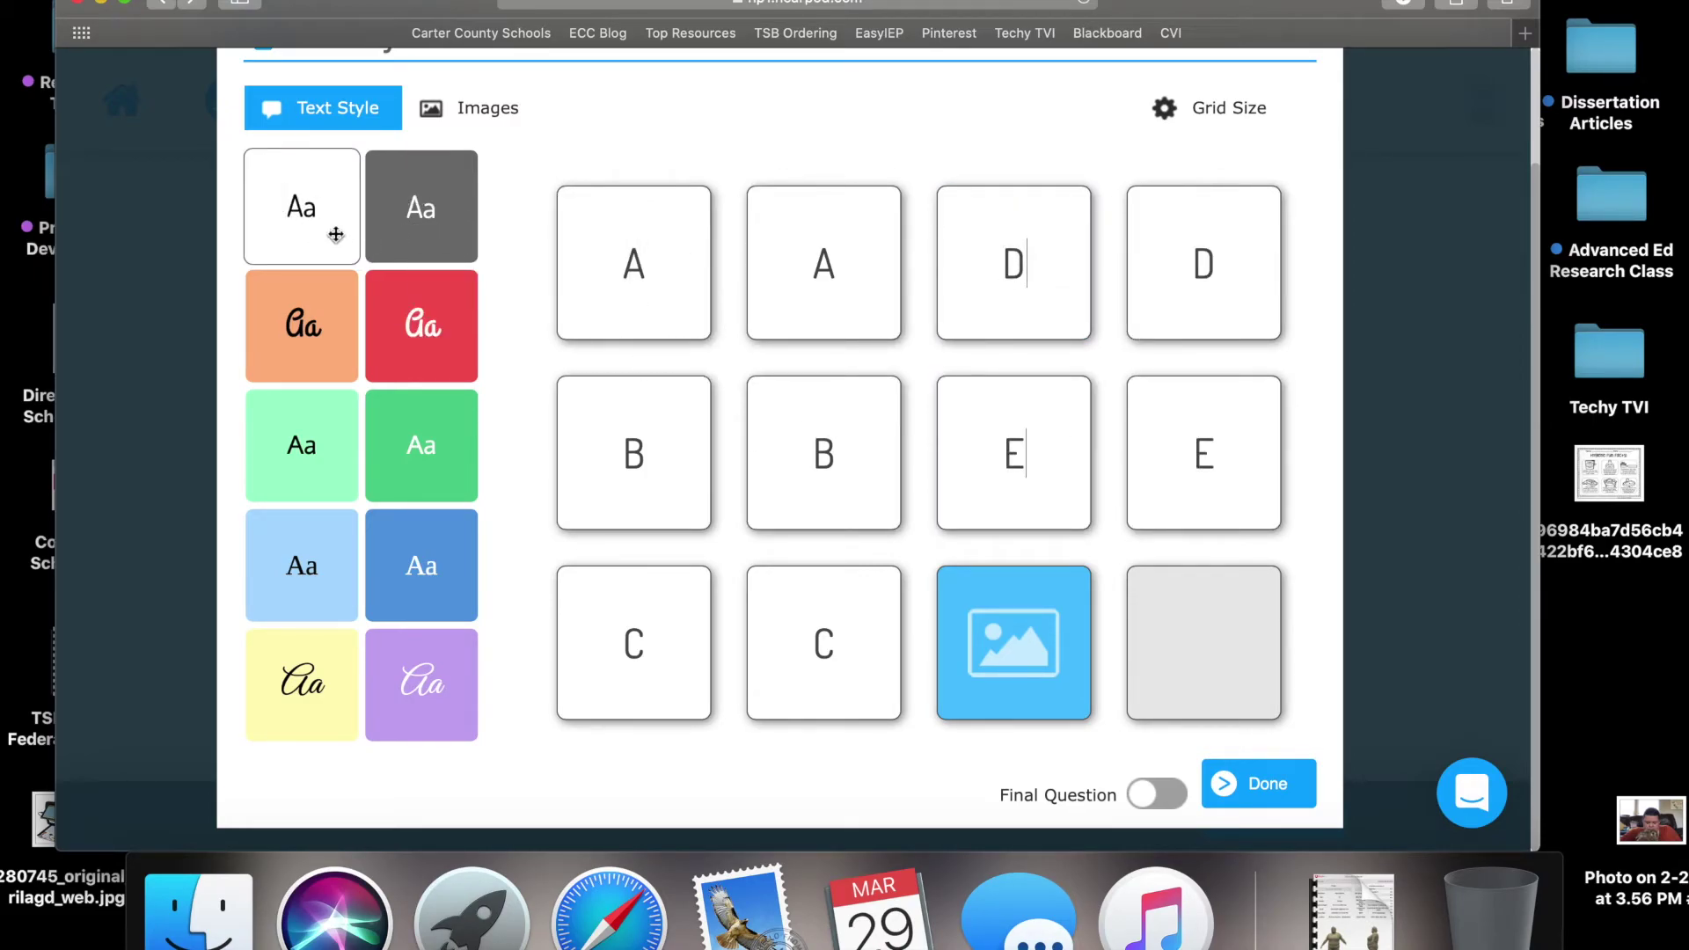
left_click_drag(335, 234, 1032, 674)
type("F")
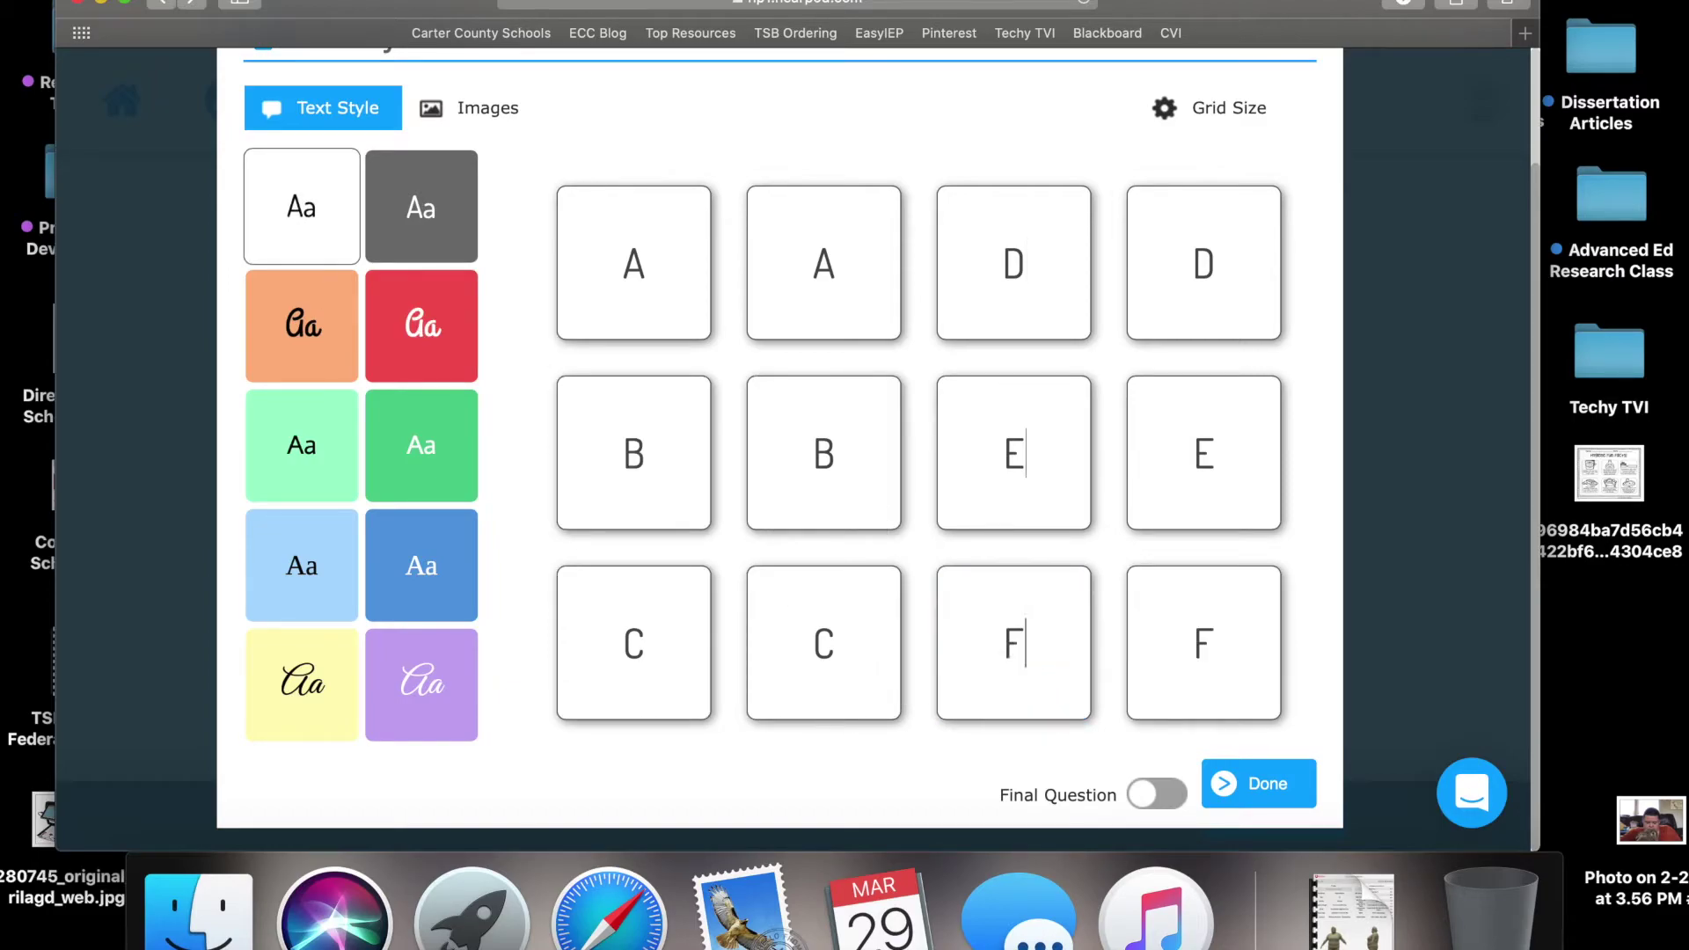
left_click(1250, 781)
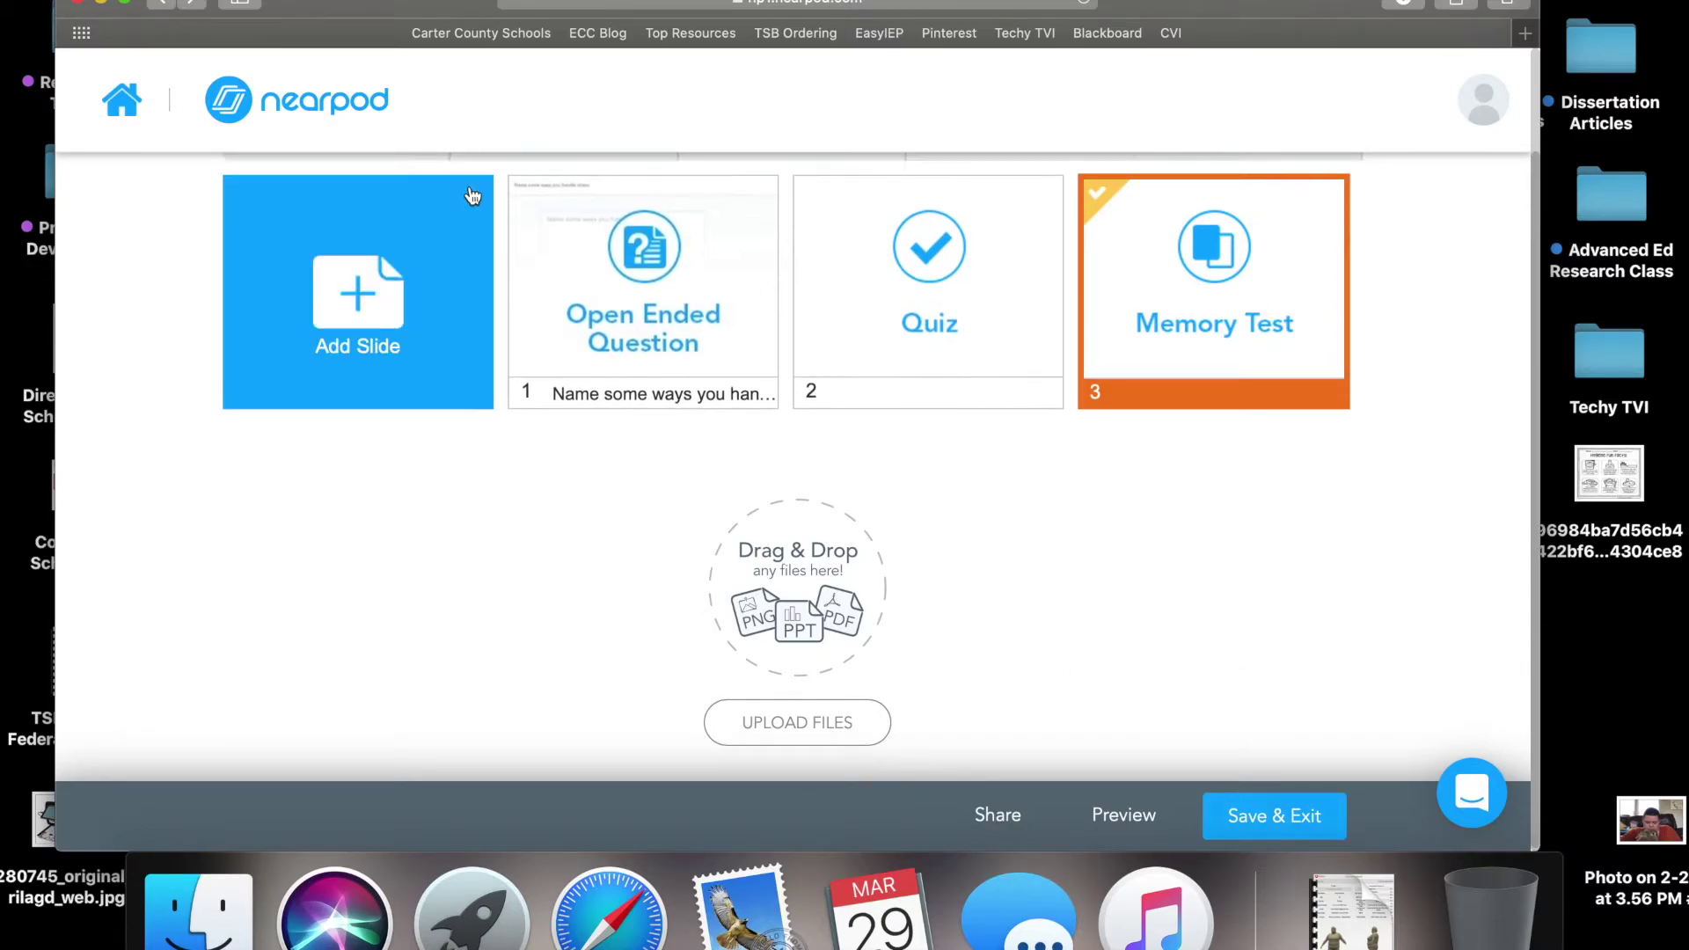
Add a new content slide to the lesson and apply the black theme with white text.
scroll(395, 352, "up", 2)
left_click(416, 437)
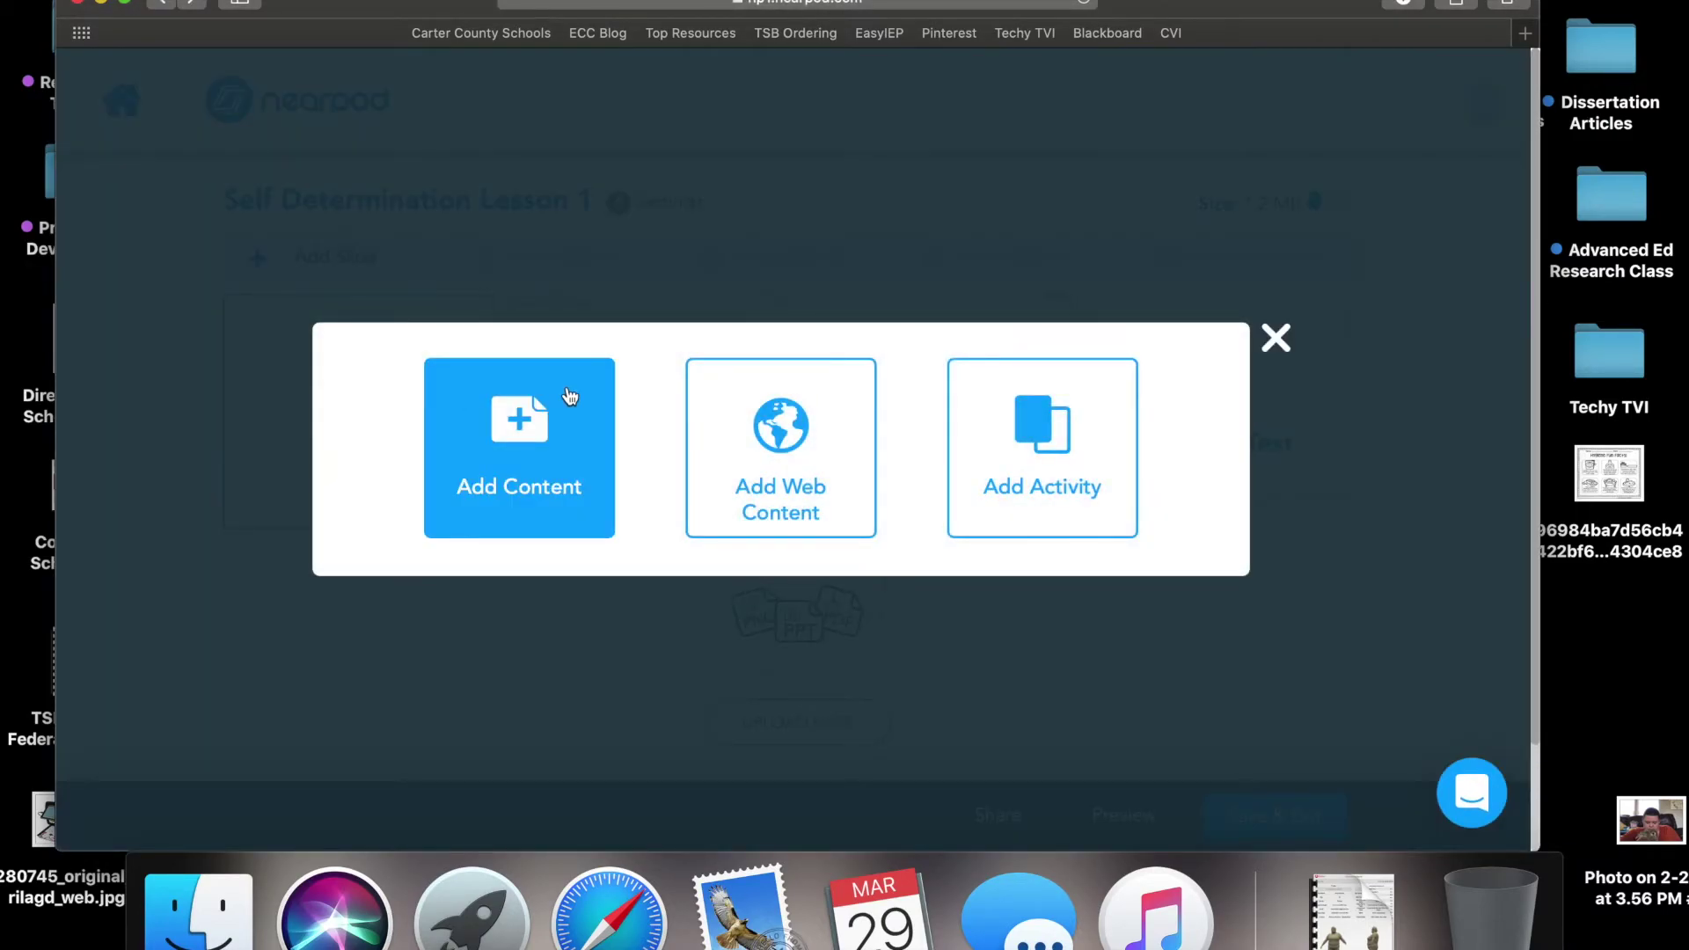
left_click(959, 462)
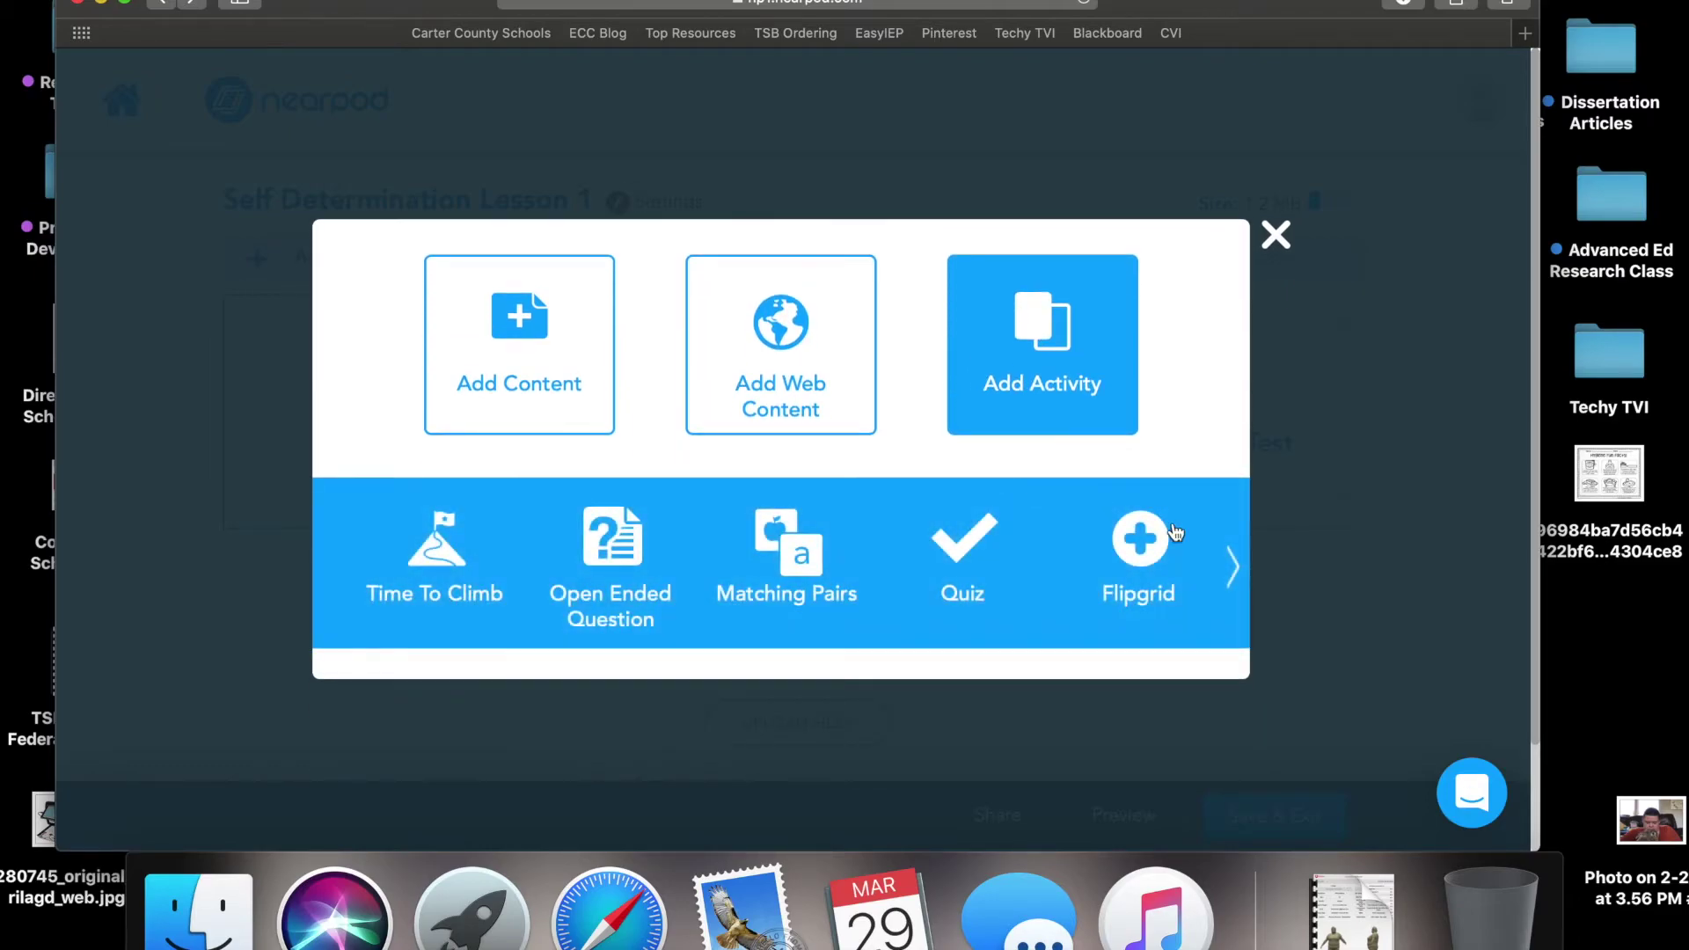
left_click(1234, 574)
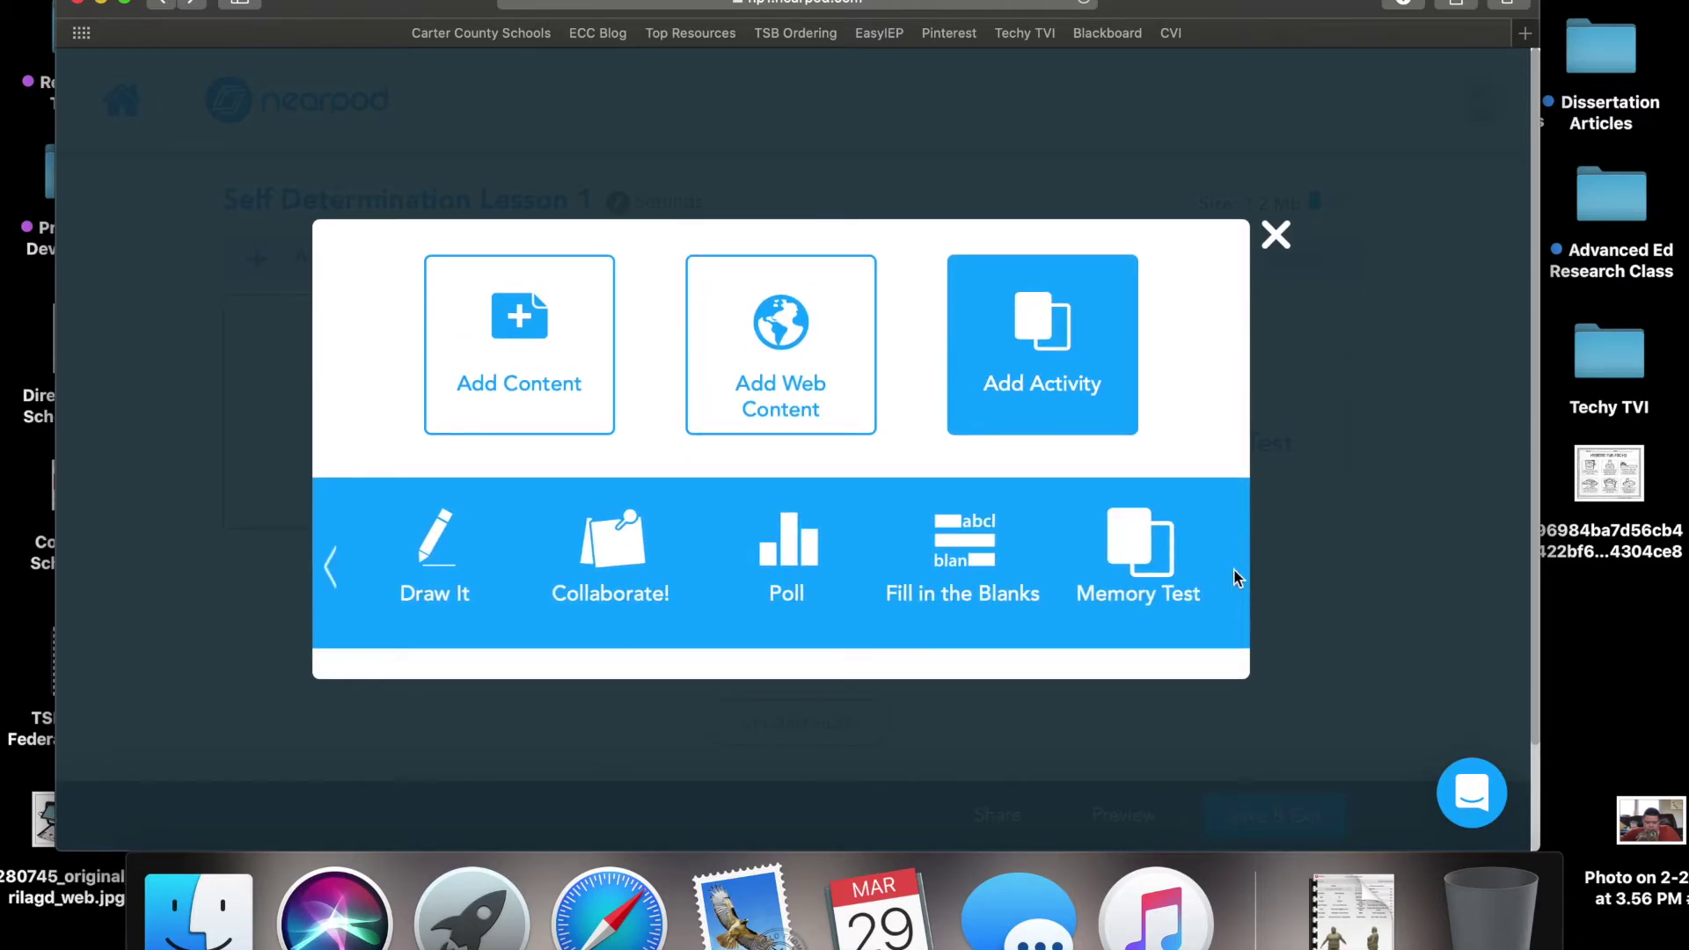
left_click(335, 566)
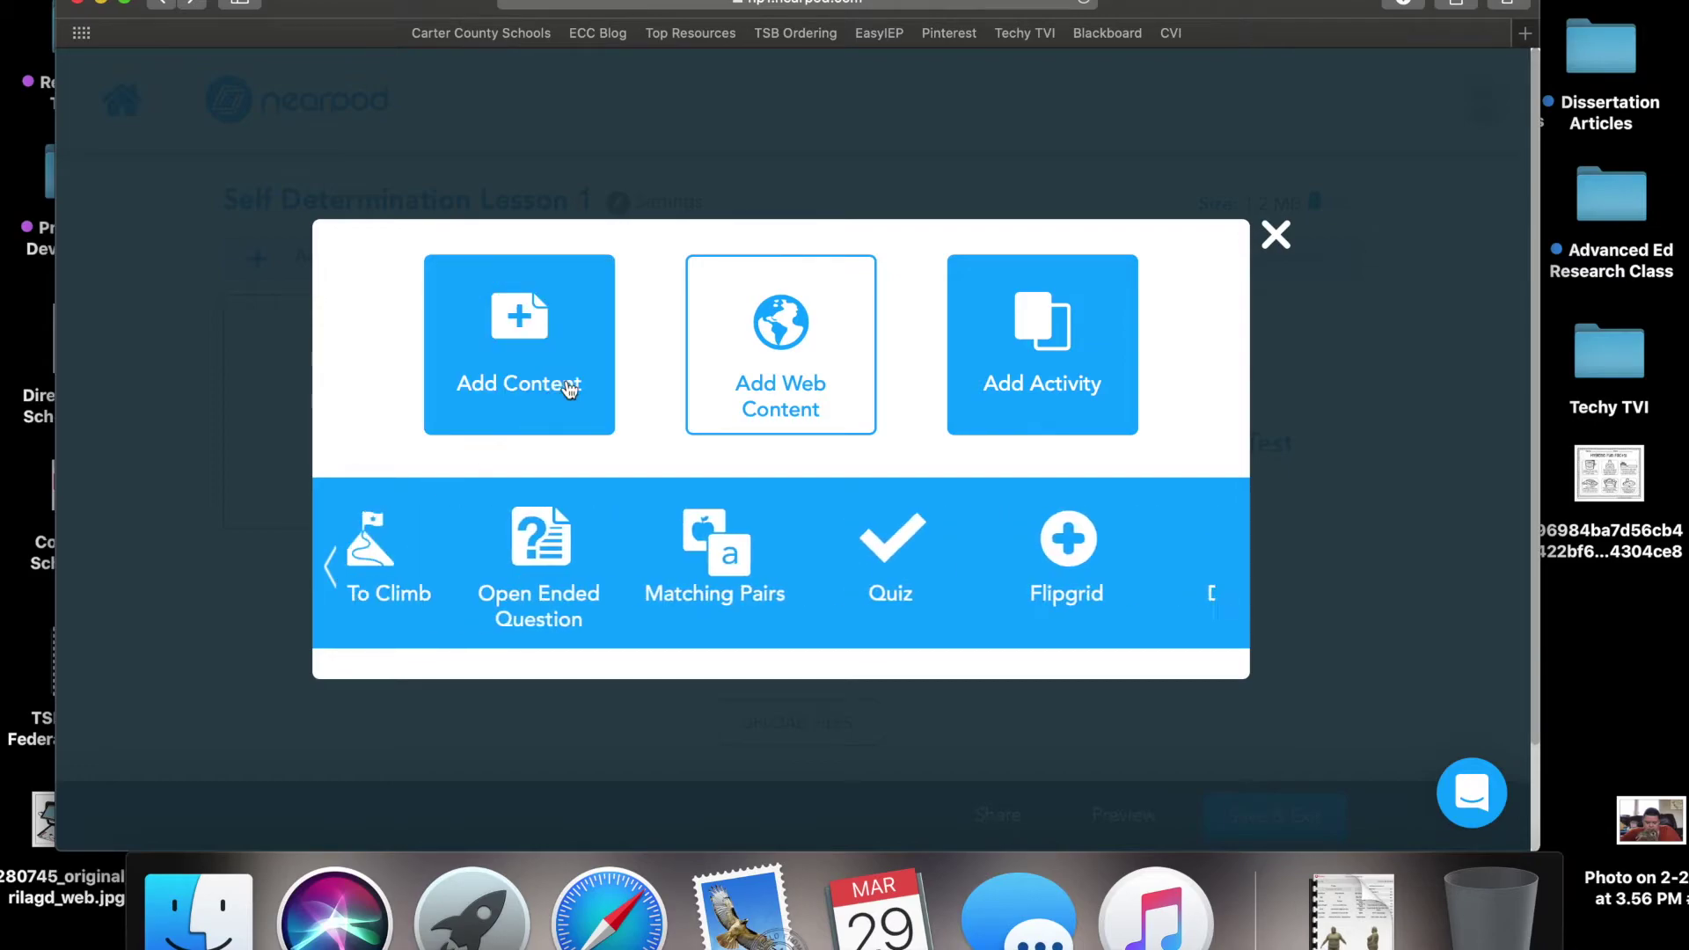
left_click(566, 388)
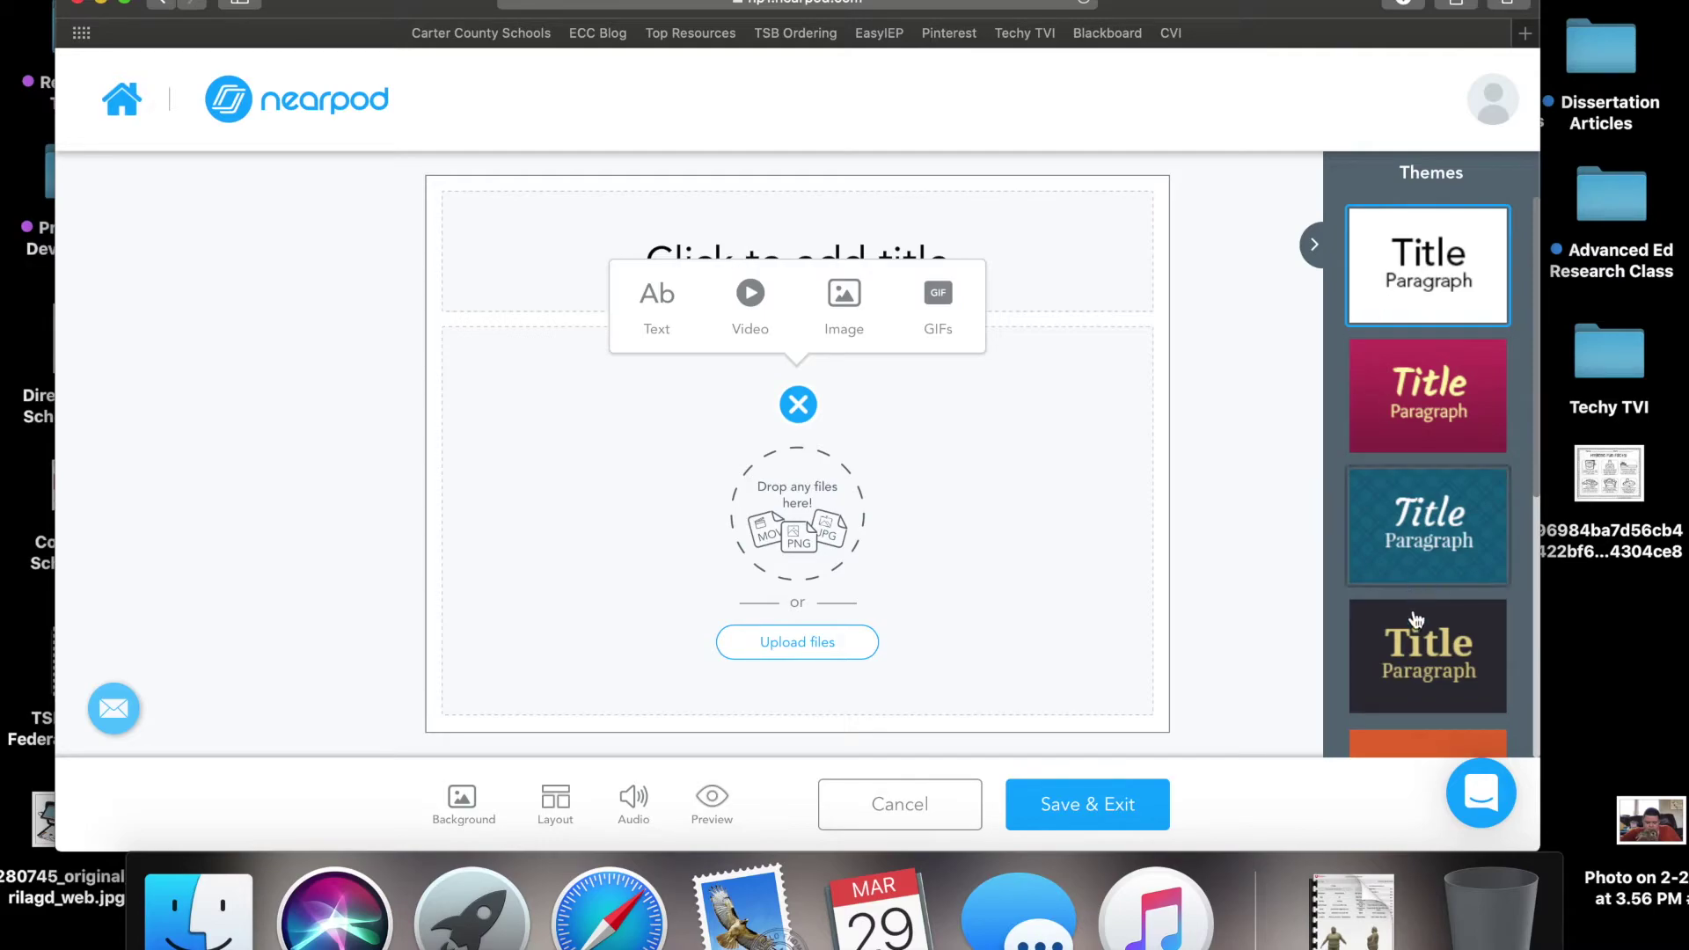
scroll(1399, 475, "down", 5)
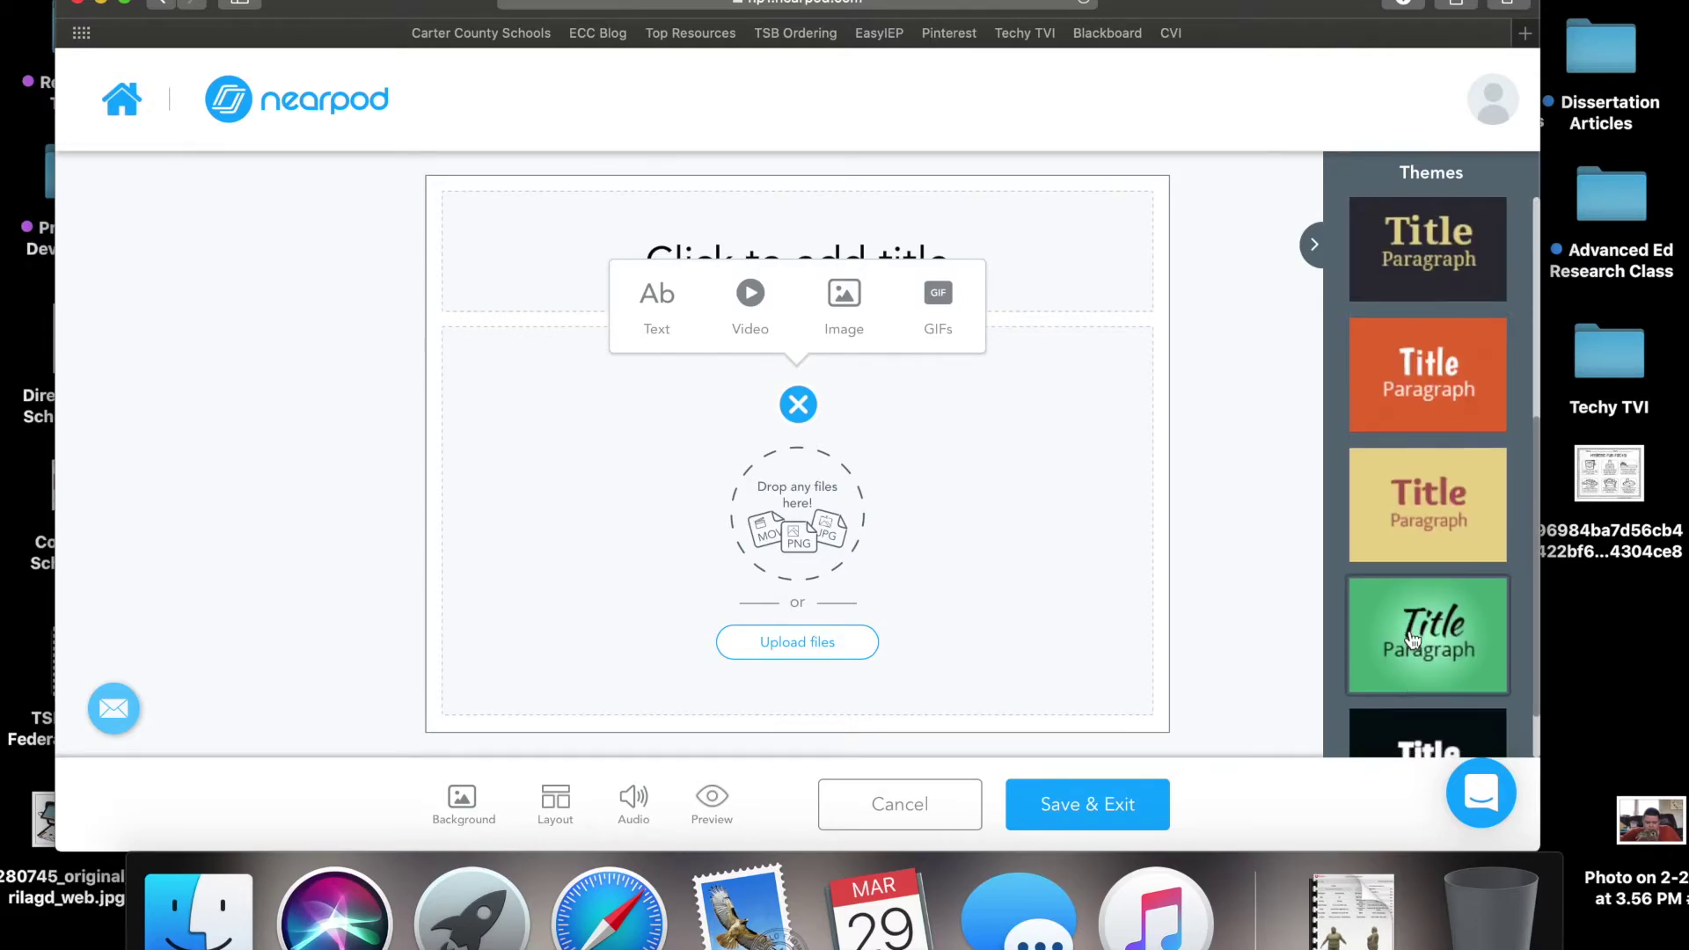
scroll(1417, 660, "down", 1)
left_click(1430, 709)
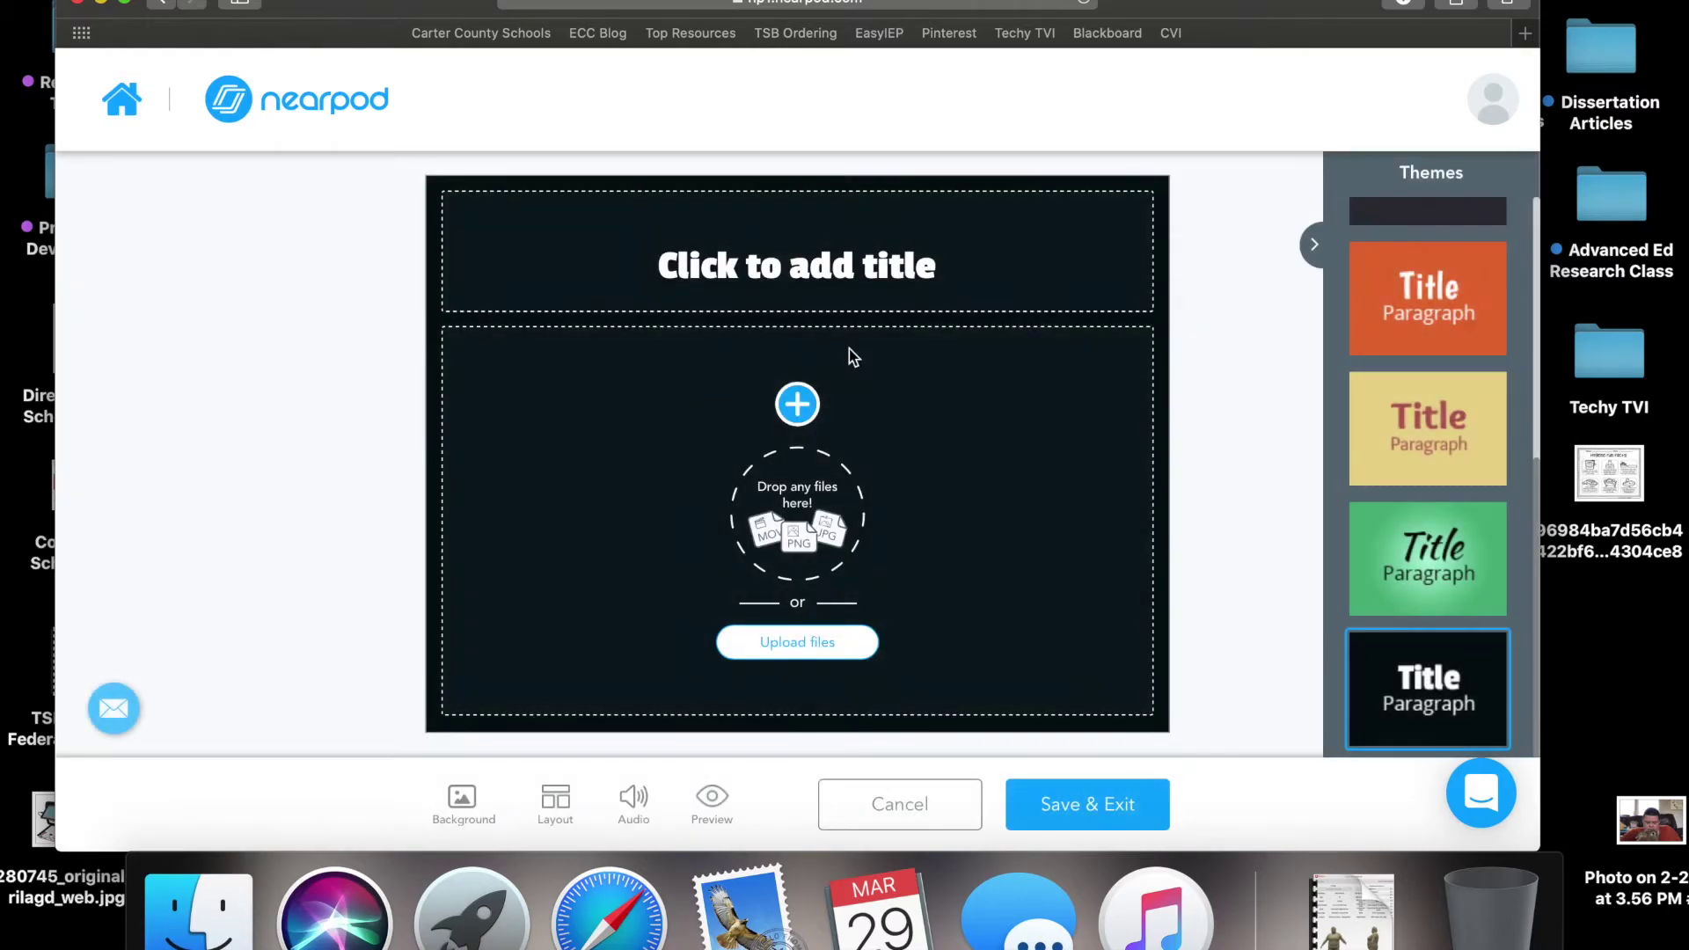
Title the content slide "Self Determination" and add "Section 1" as body text.
left_click(823, 269)
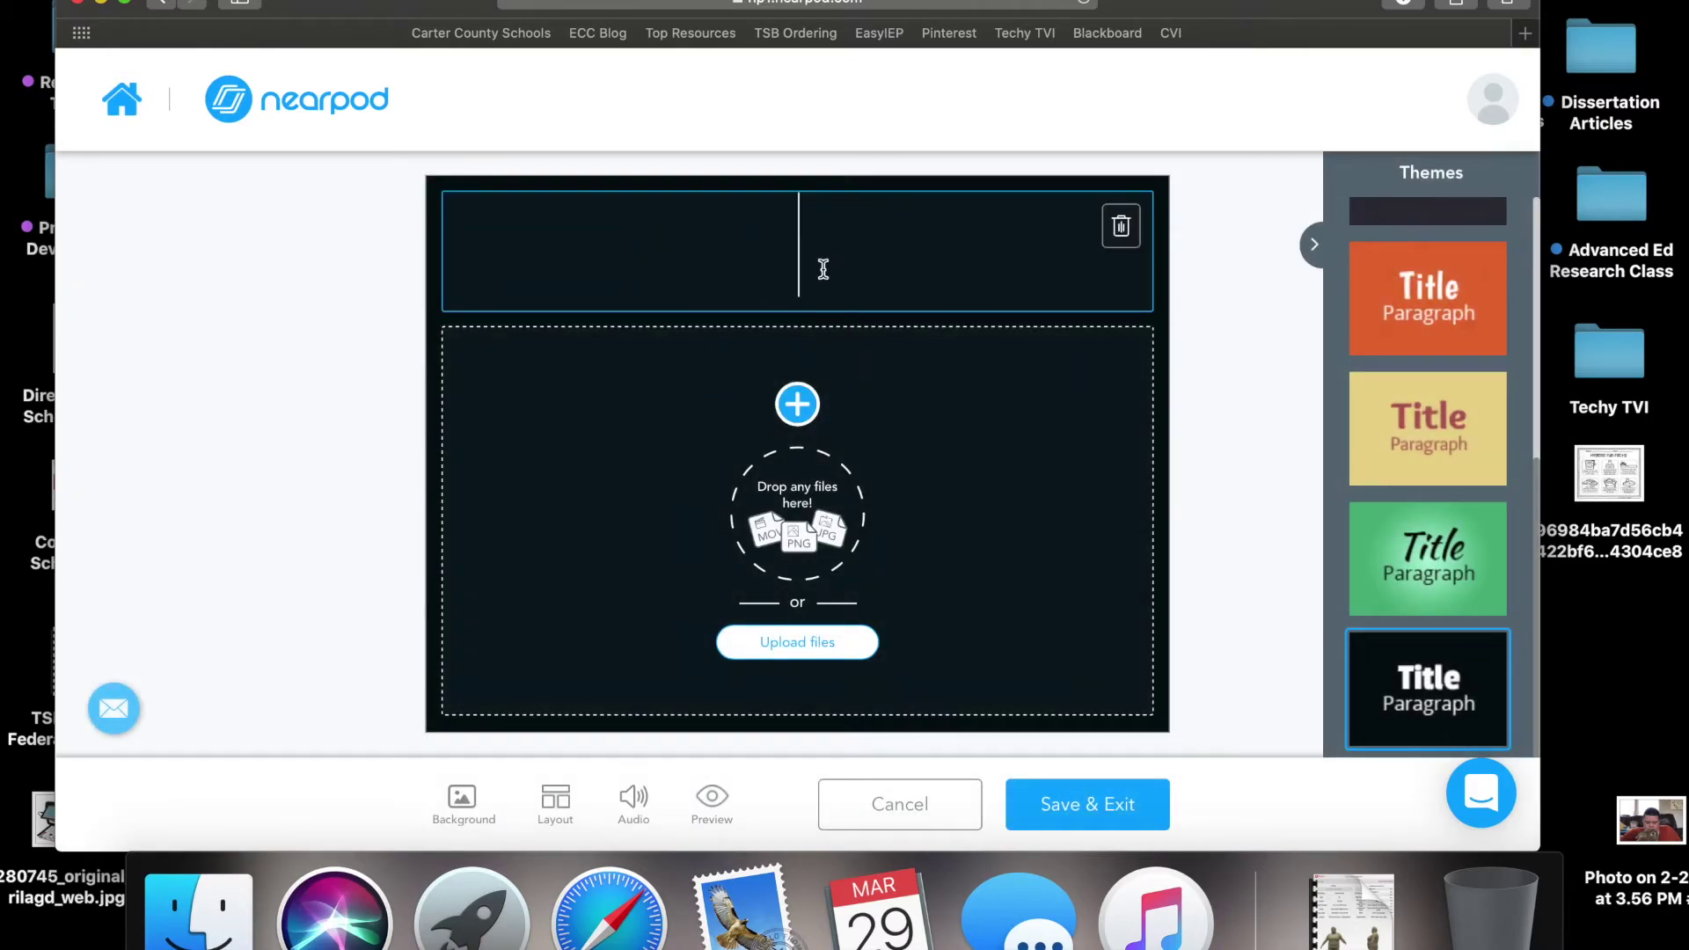
type("Self De")
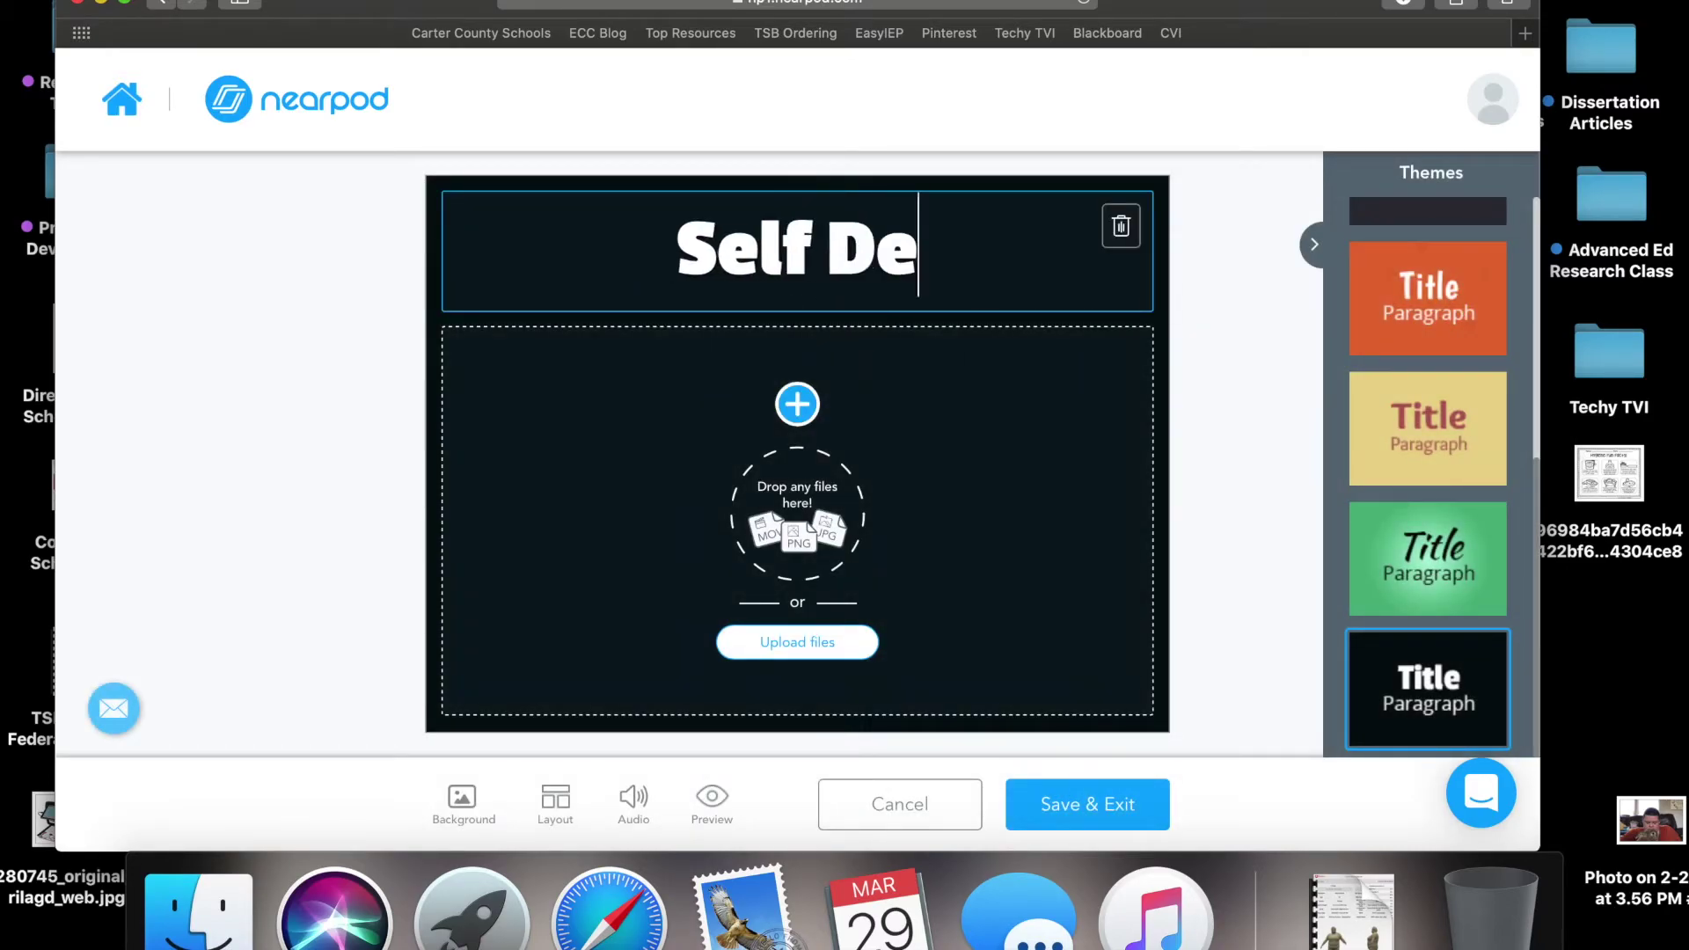
type("termination")
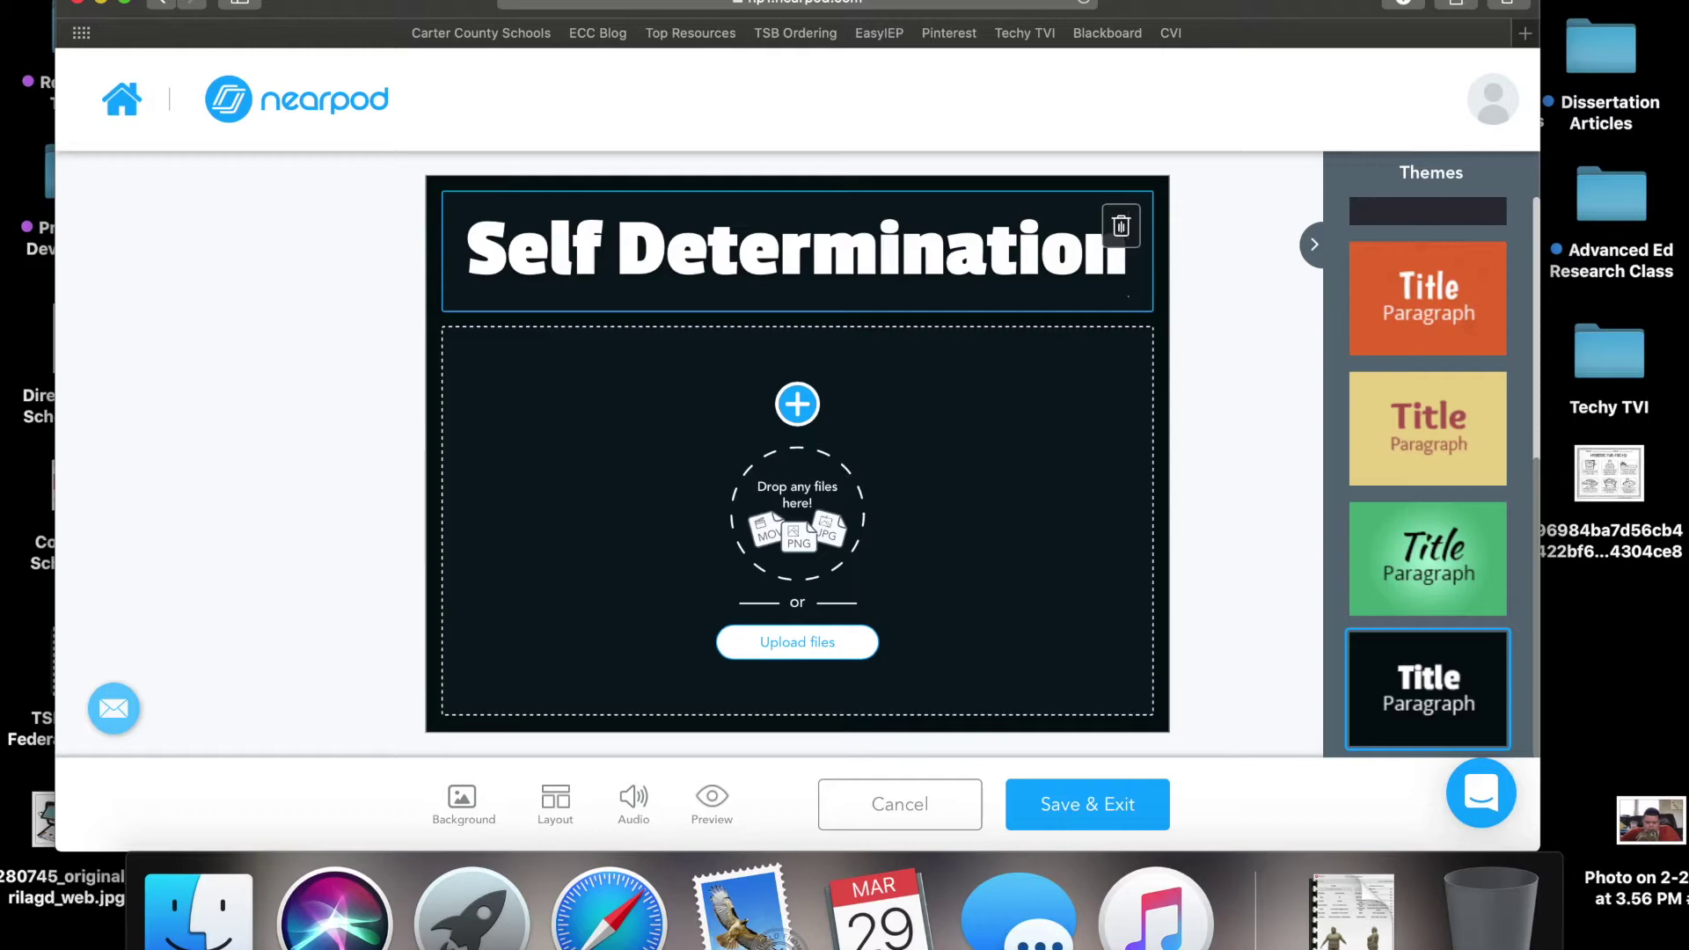
left_click(798, 406)
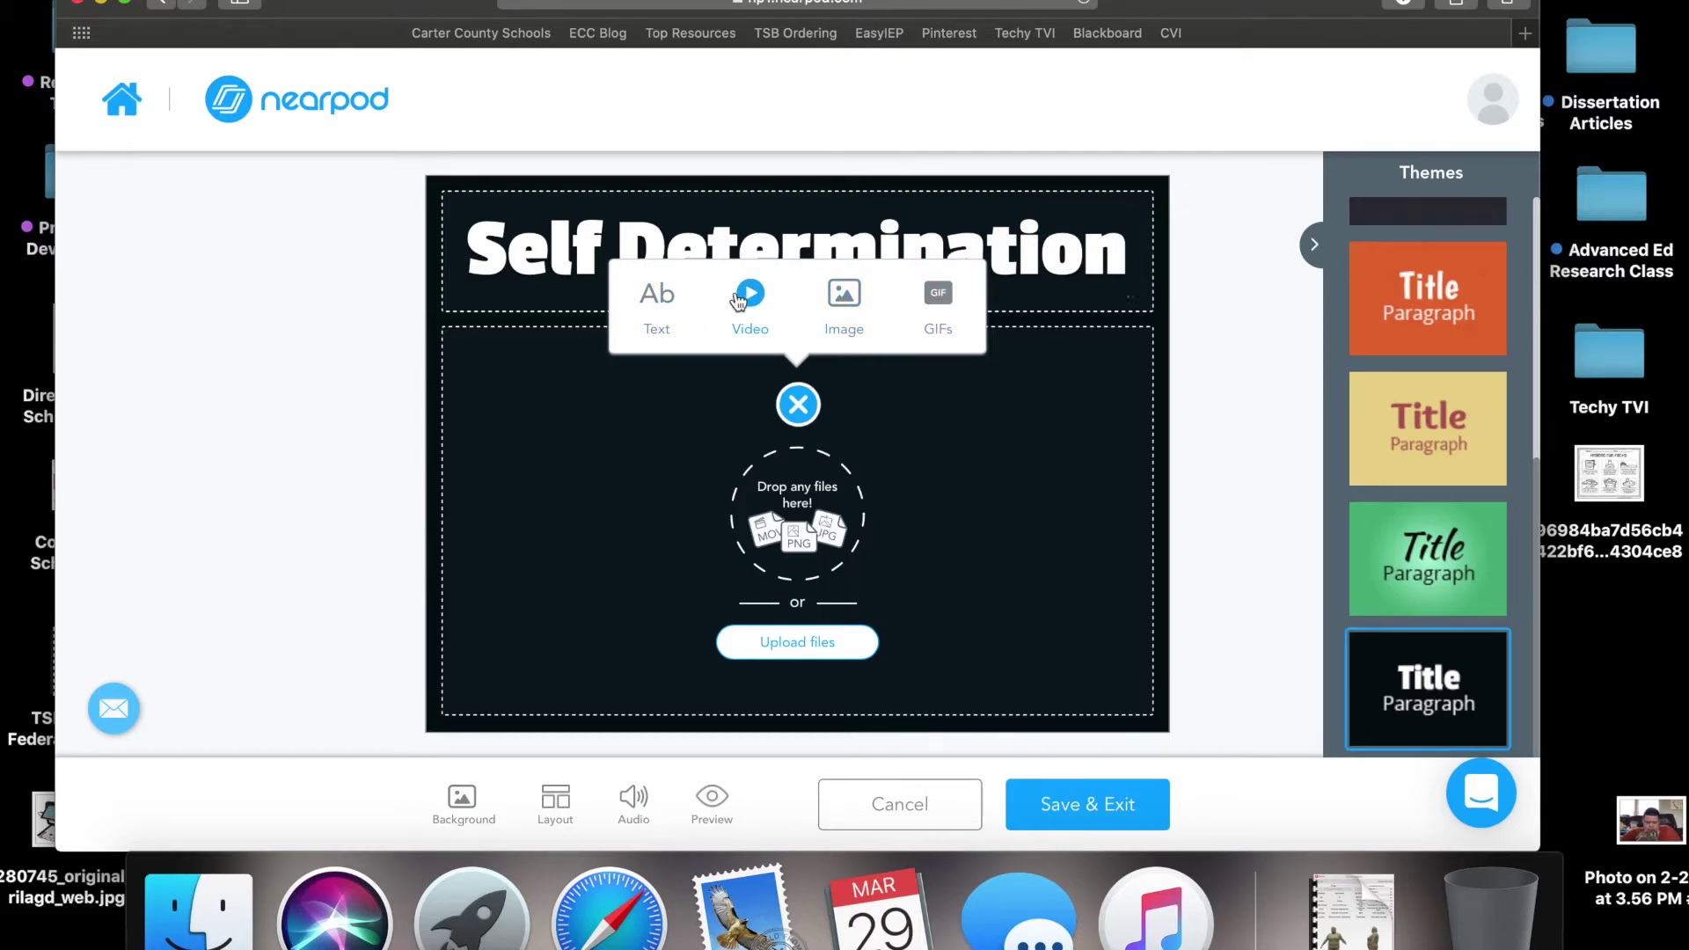
left_click(653, 306)
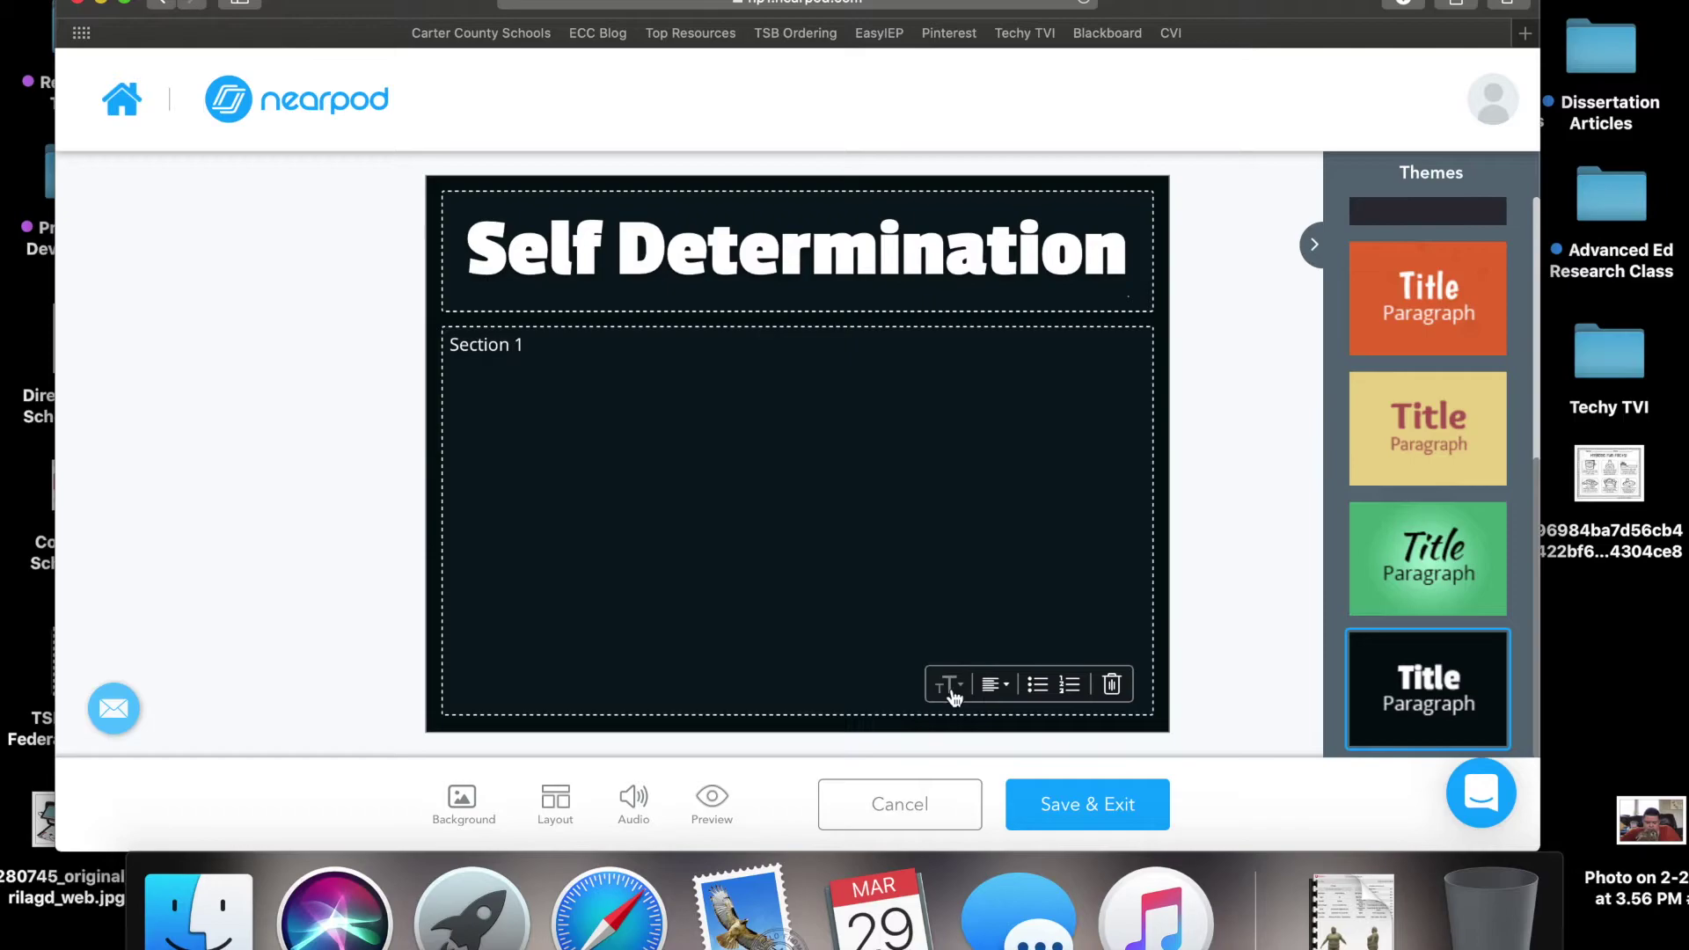
Enlarge the "Section 1" body text and centre it horizontally.
left_click_drag(596, 361, 414, 344)
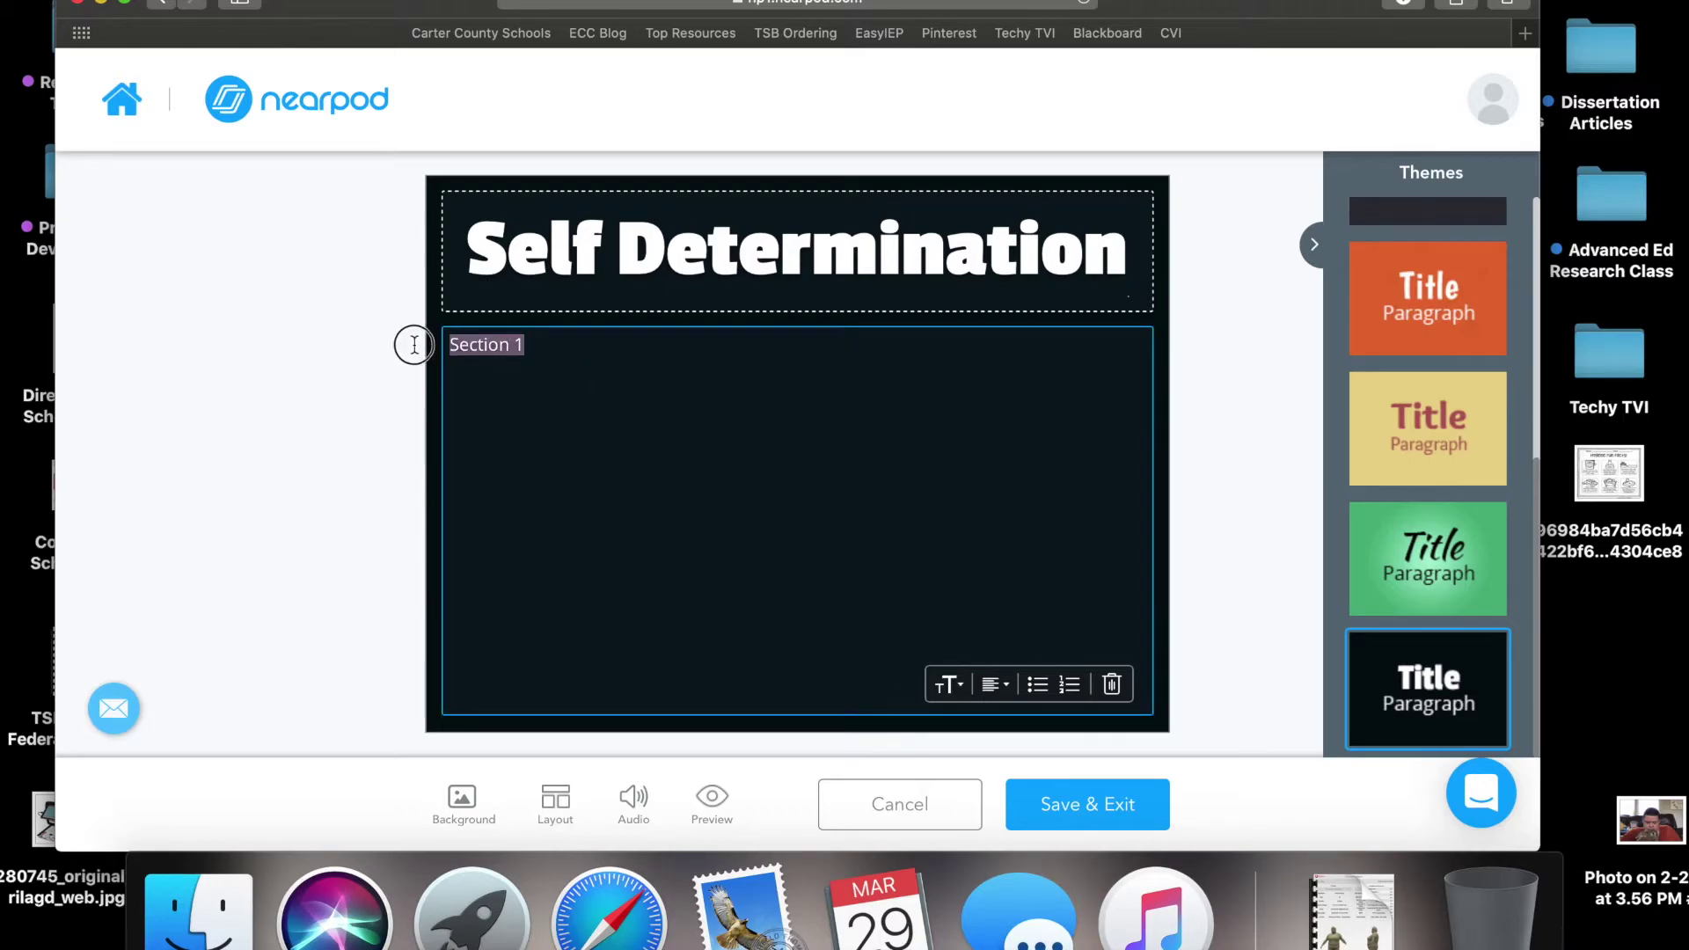
left_click(948, 686)
left_click(980, 630)
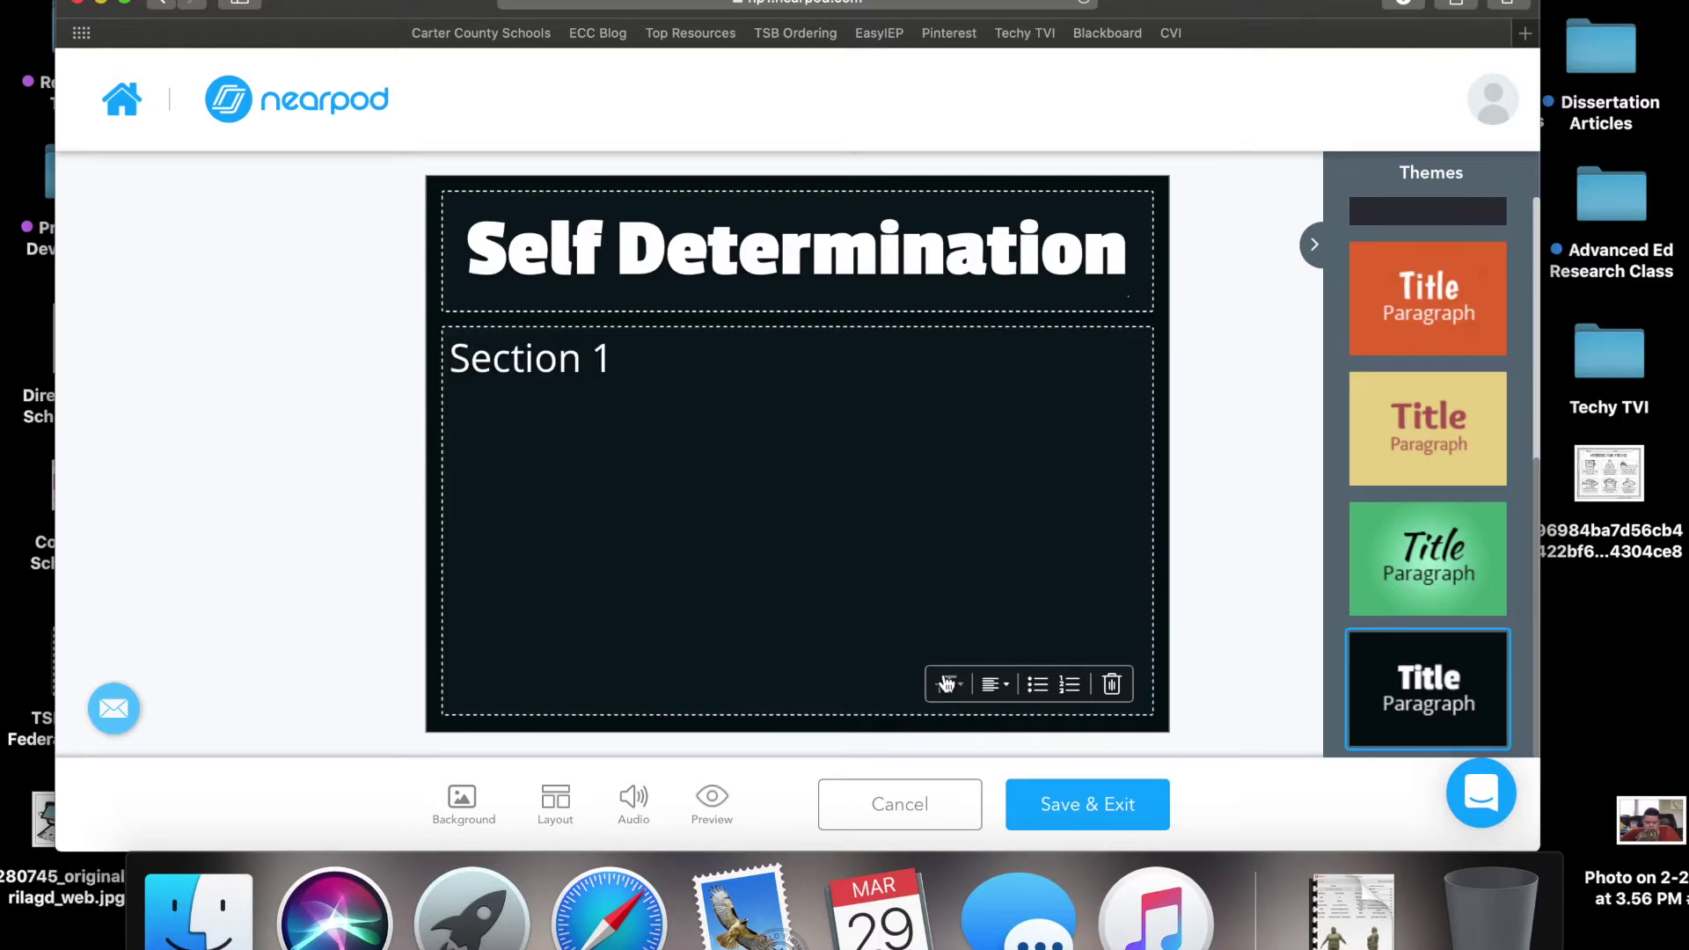
left_click(992, 686)
left_click(990, 643)
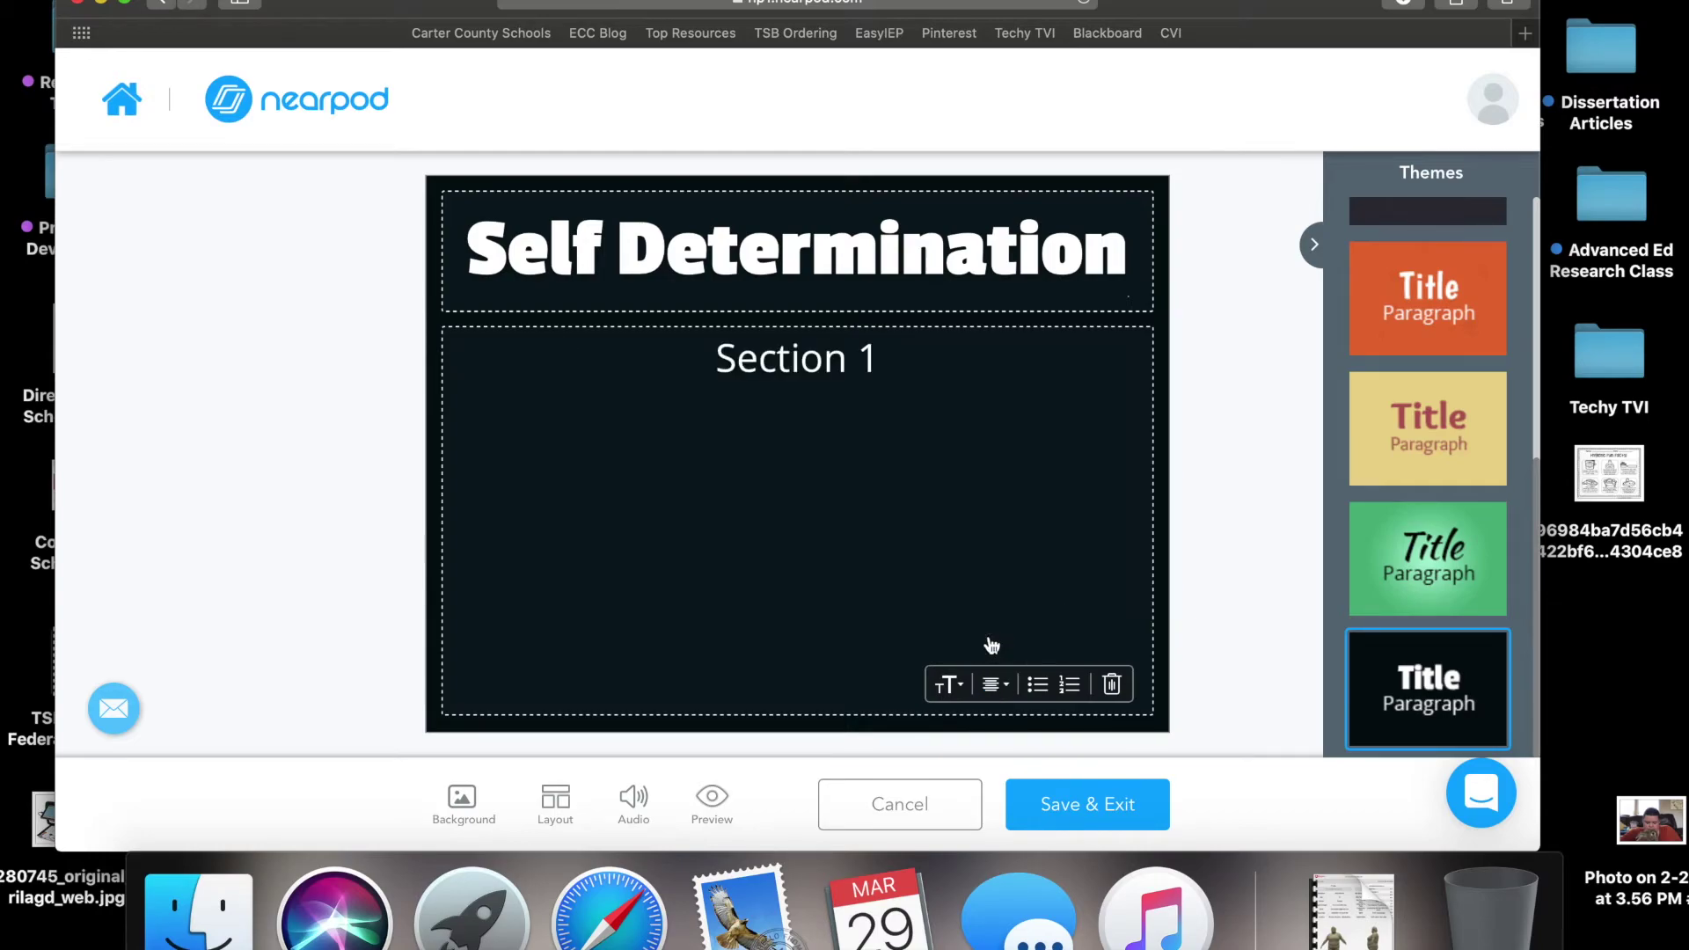
left_click(1048, 473)
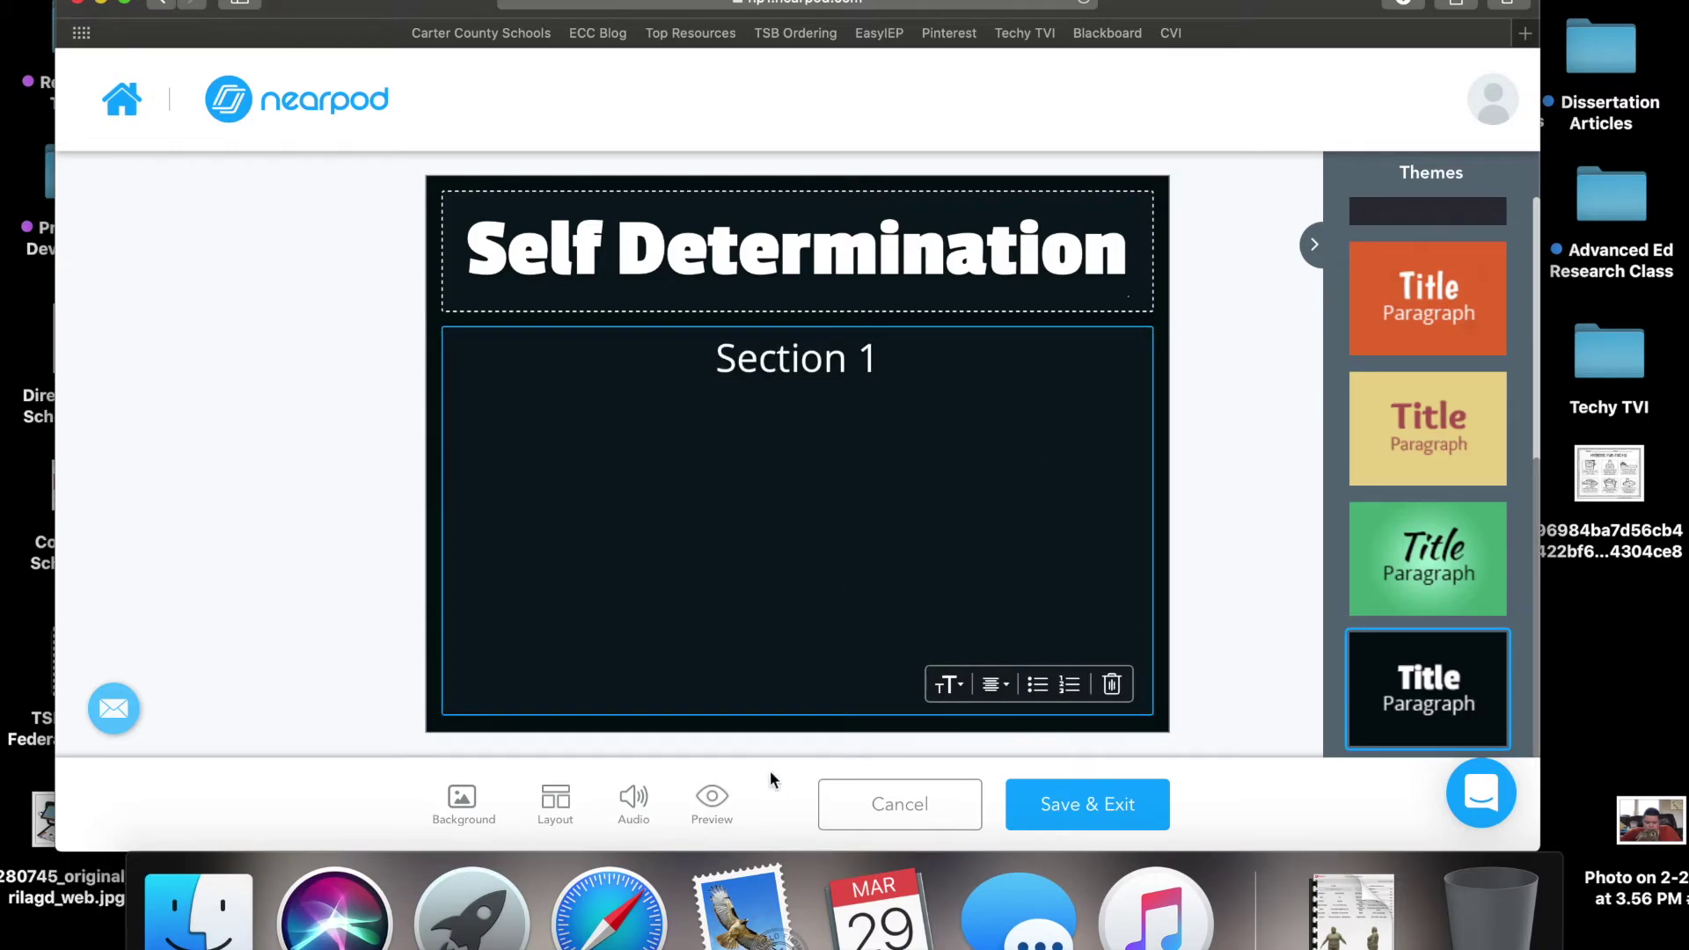
Try to add an audio recording to the slide with the Audio Recorder.
left_click(1112, 818)
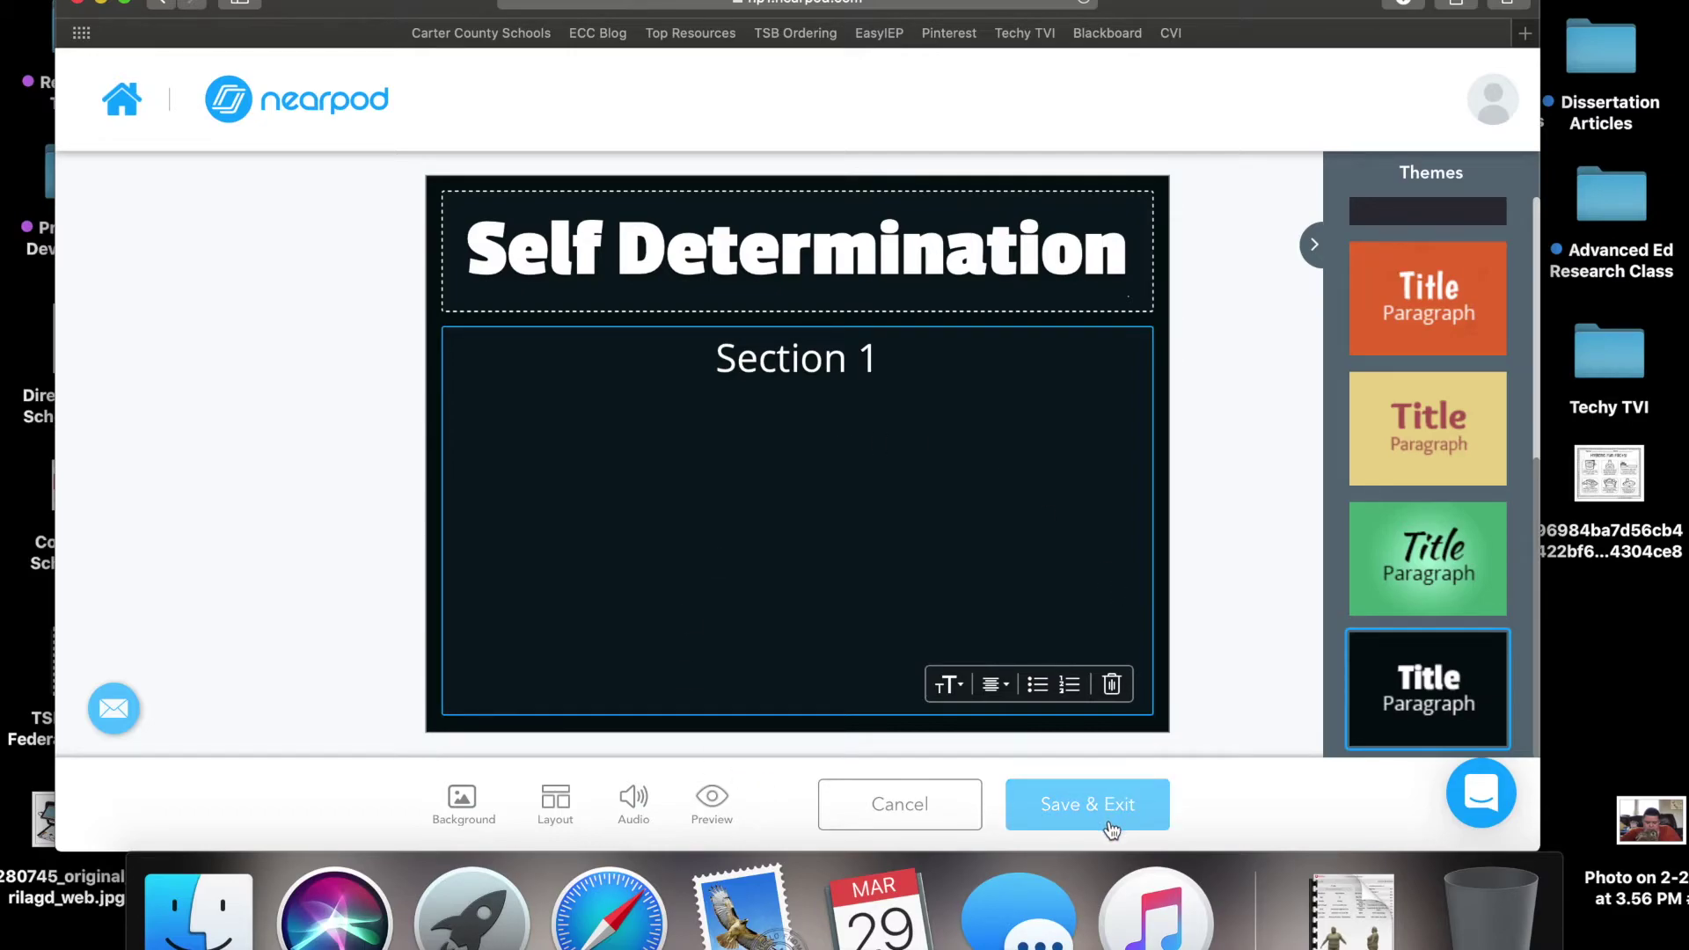
left_click(634, 799)
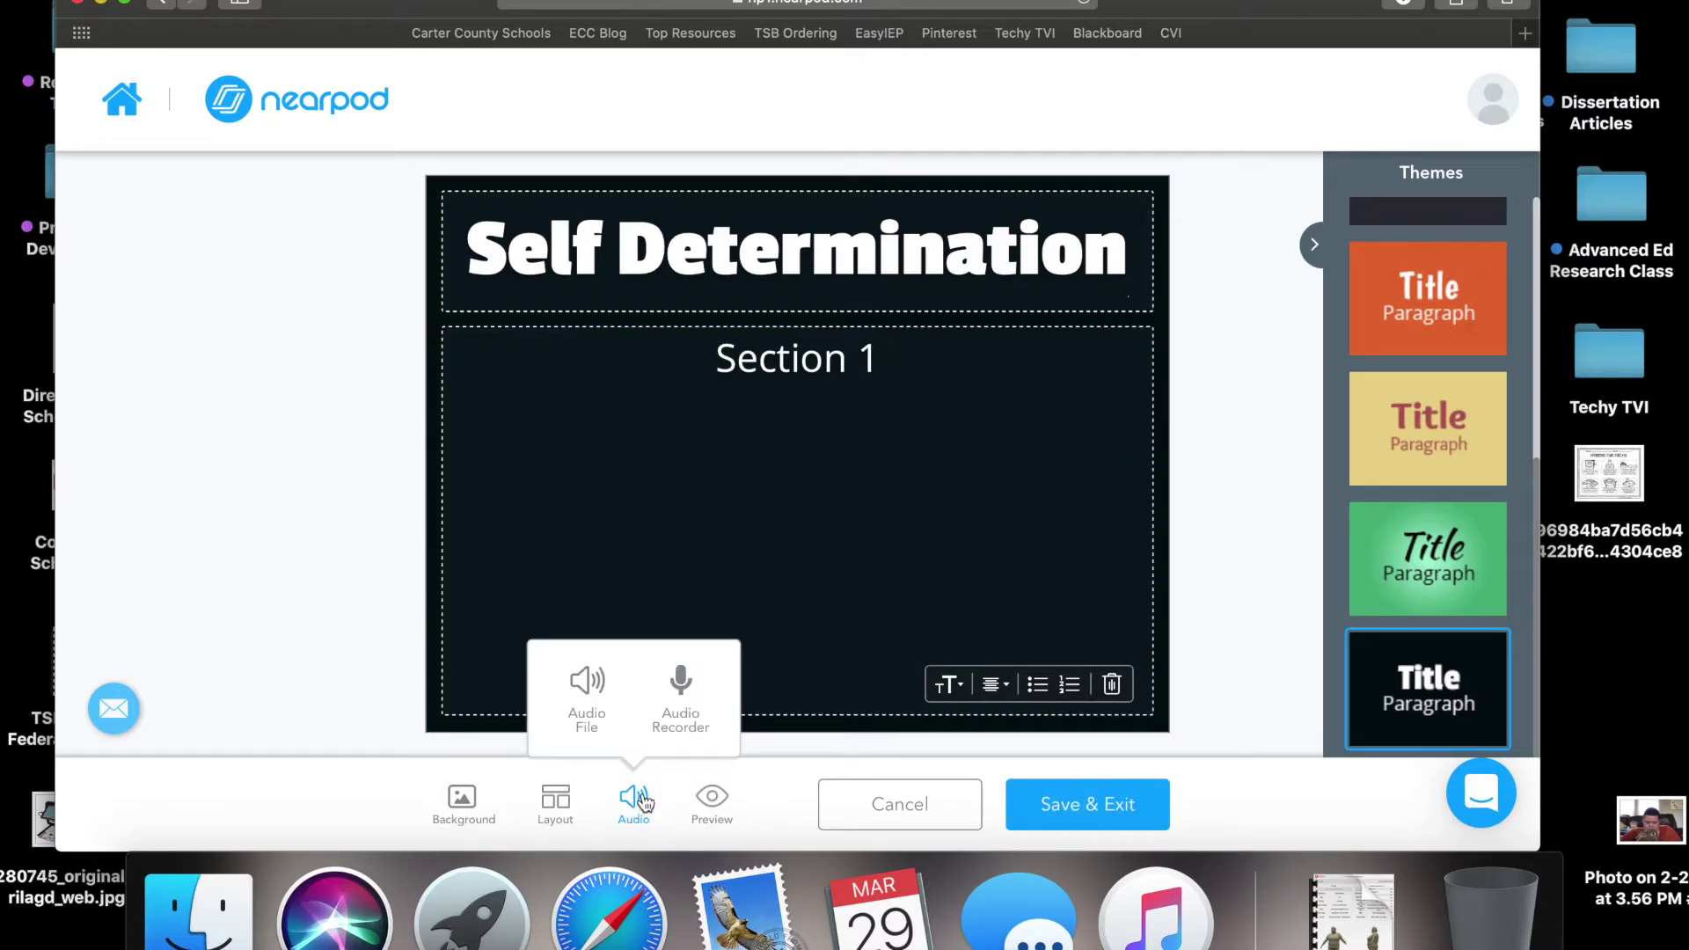
left_click(680, 683)
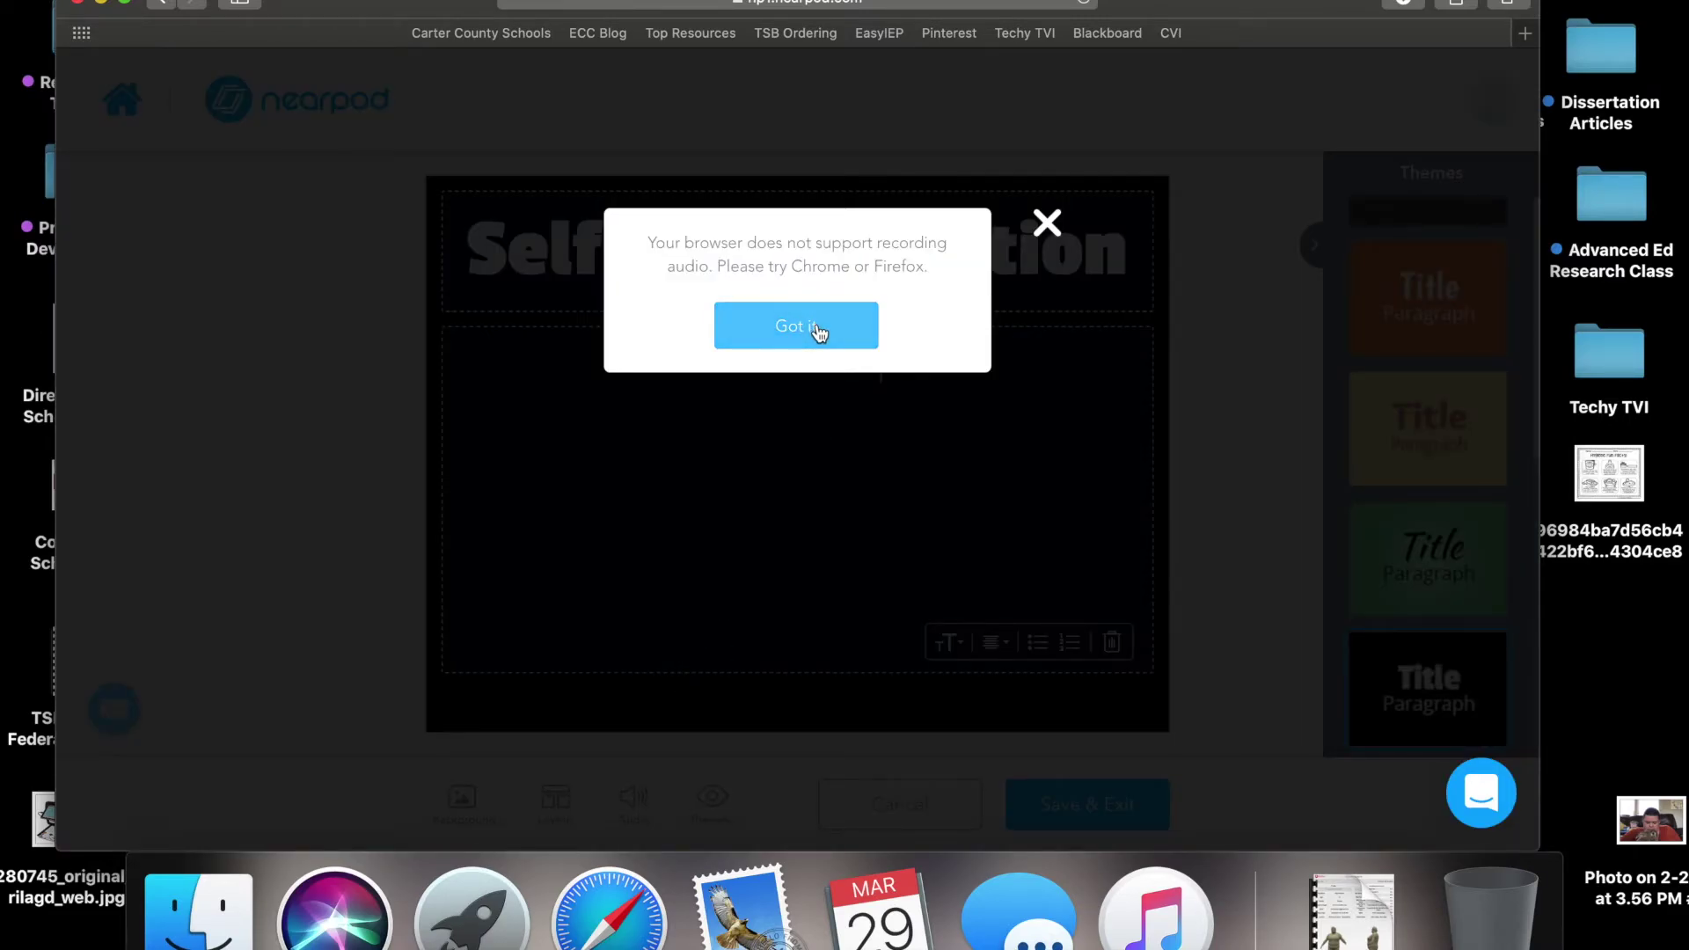
left_click(1047, 223)
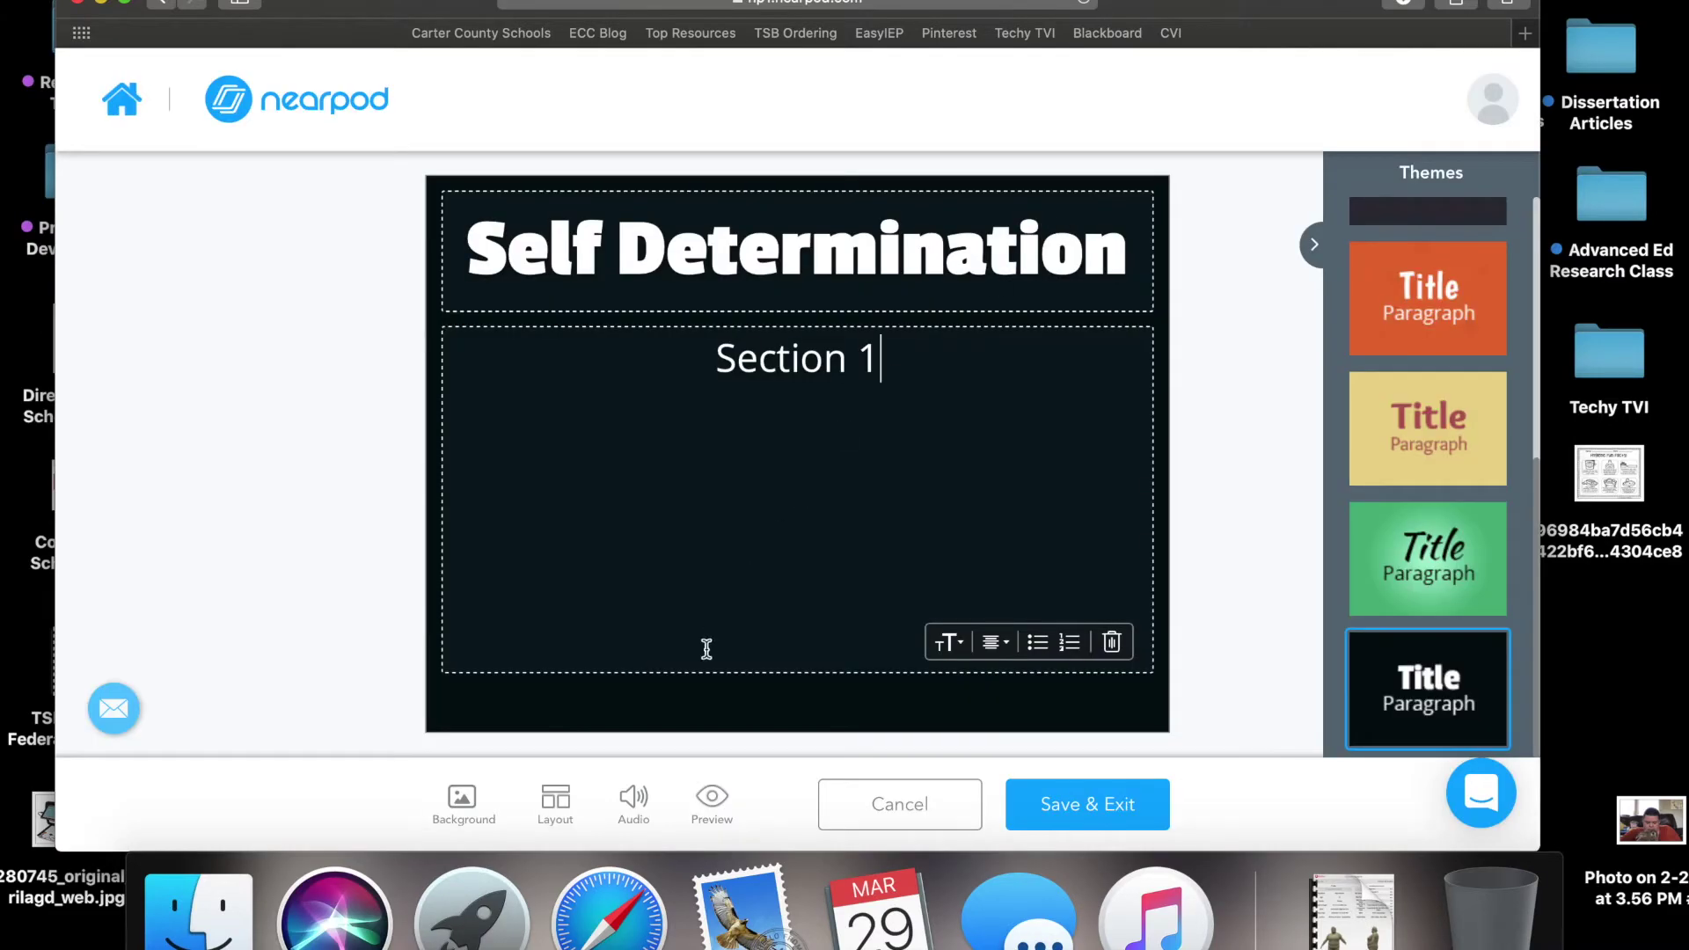
Preview the slide and look at the background image upload options without choosing an image.
left_click(710, 797)
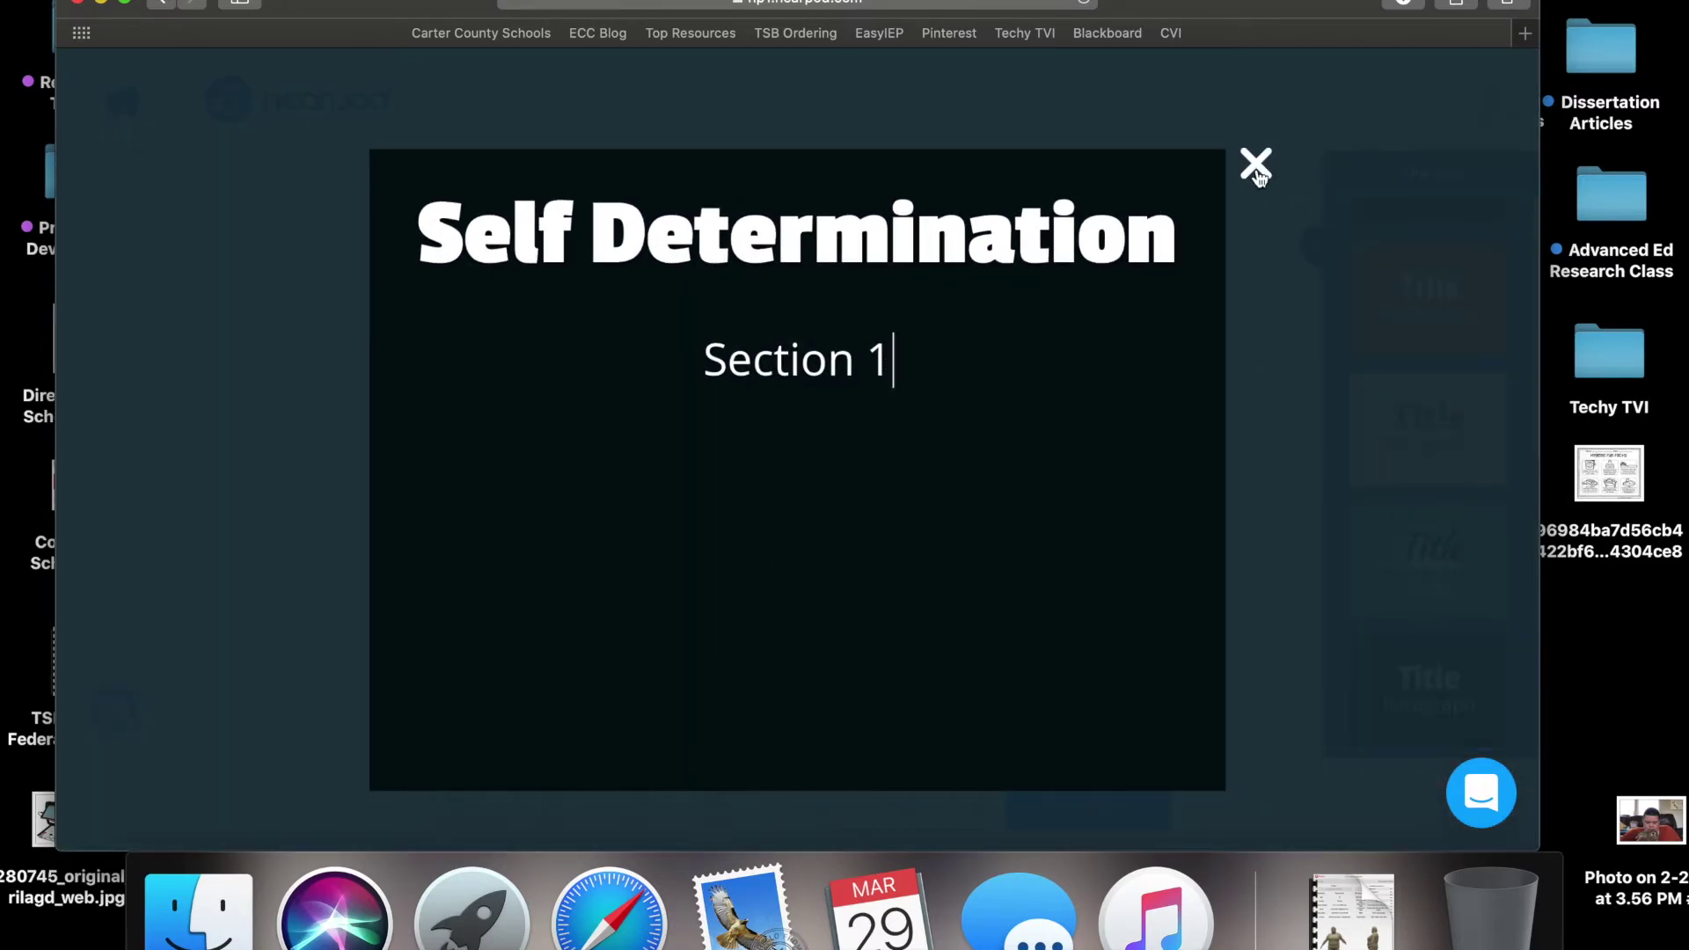
left_click(1257, 164)
left_click(464, 799)
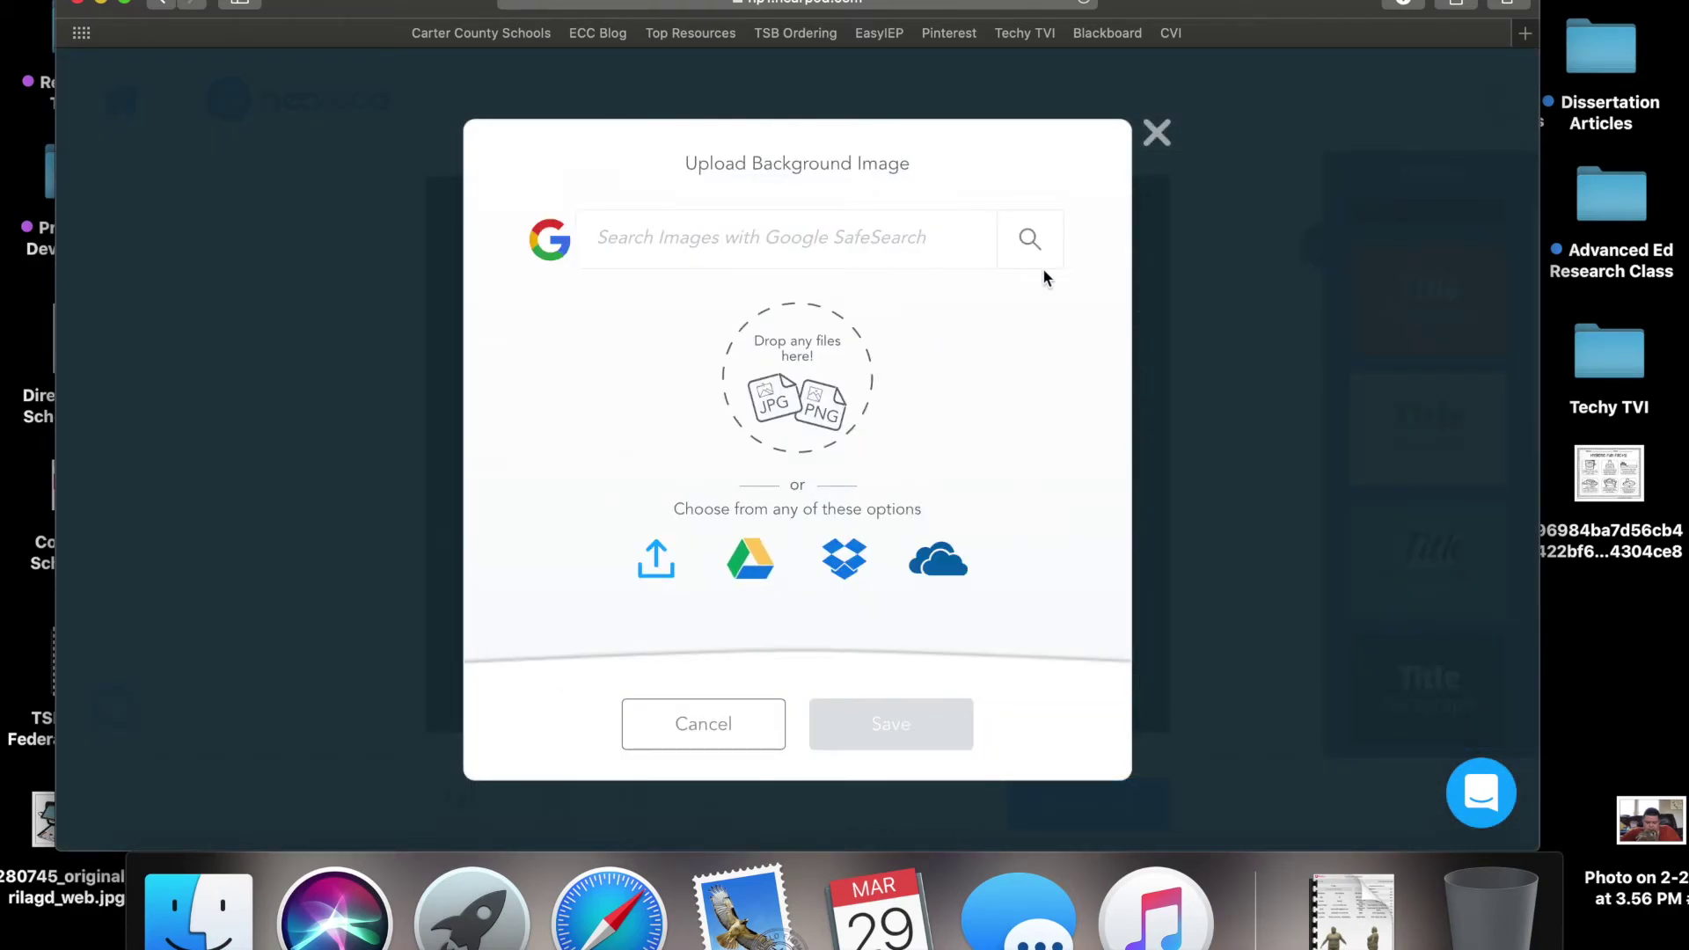
left_click(1157, 134)
Save the slide with the theme applied to the whole lesson and move it to first place in the lesson.
left_click(1082, 804)
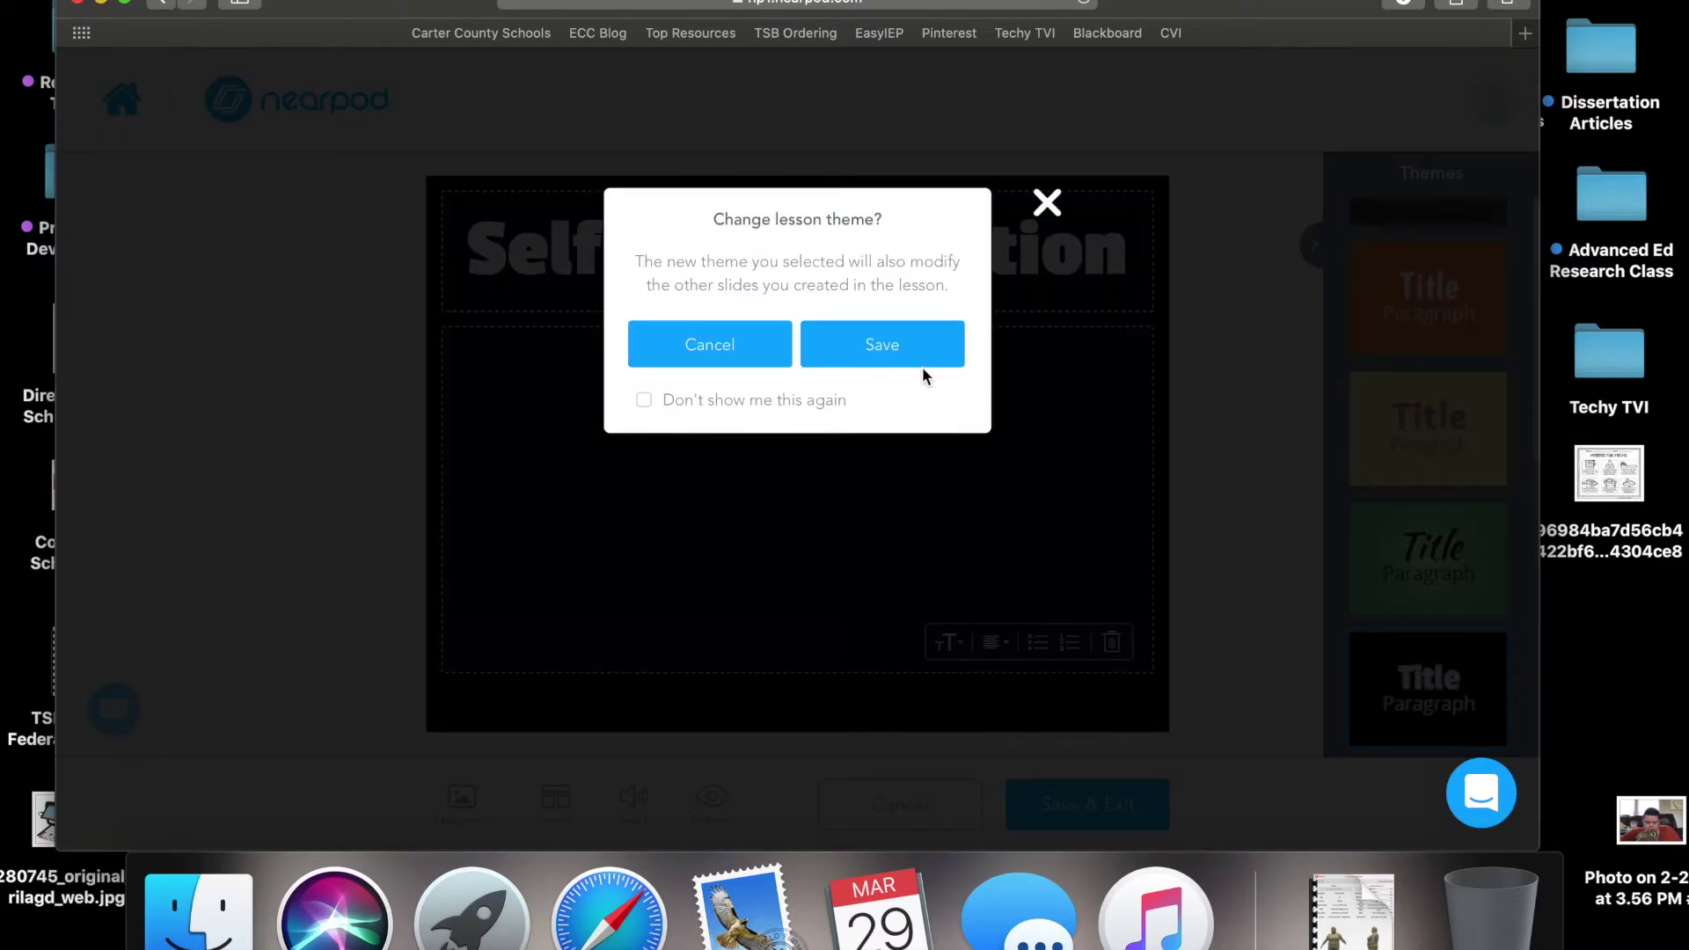
left_click(874, 352)
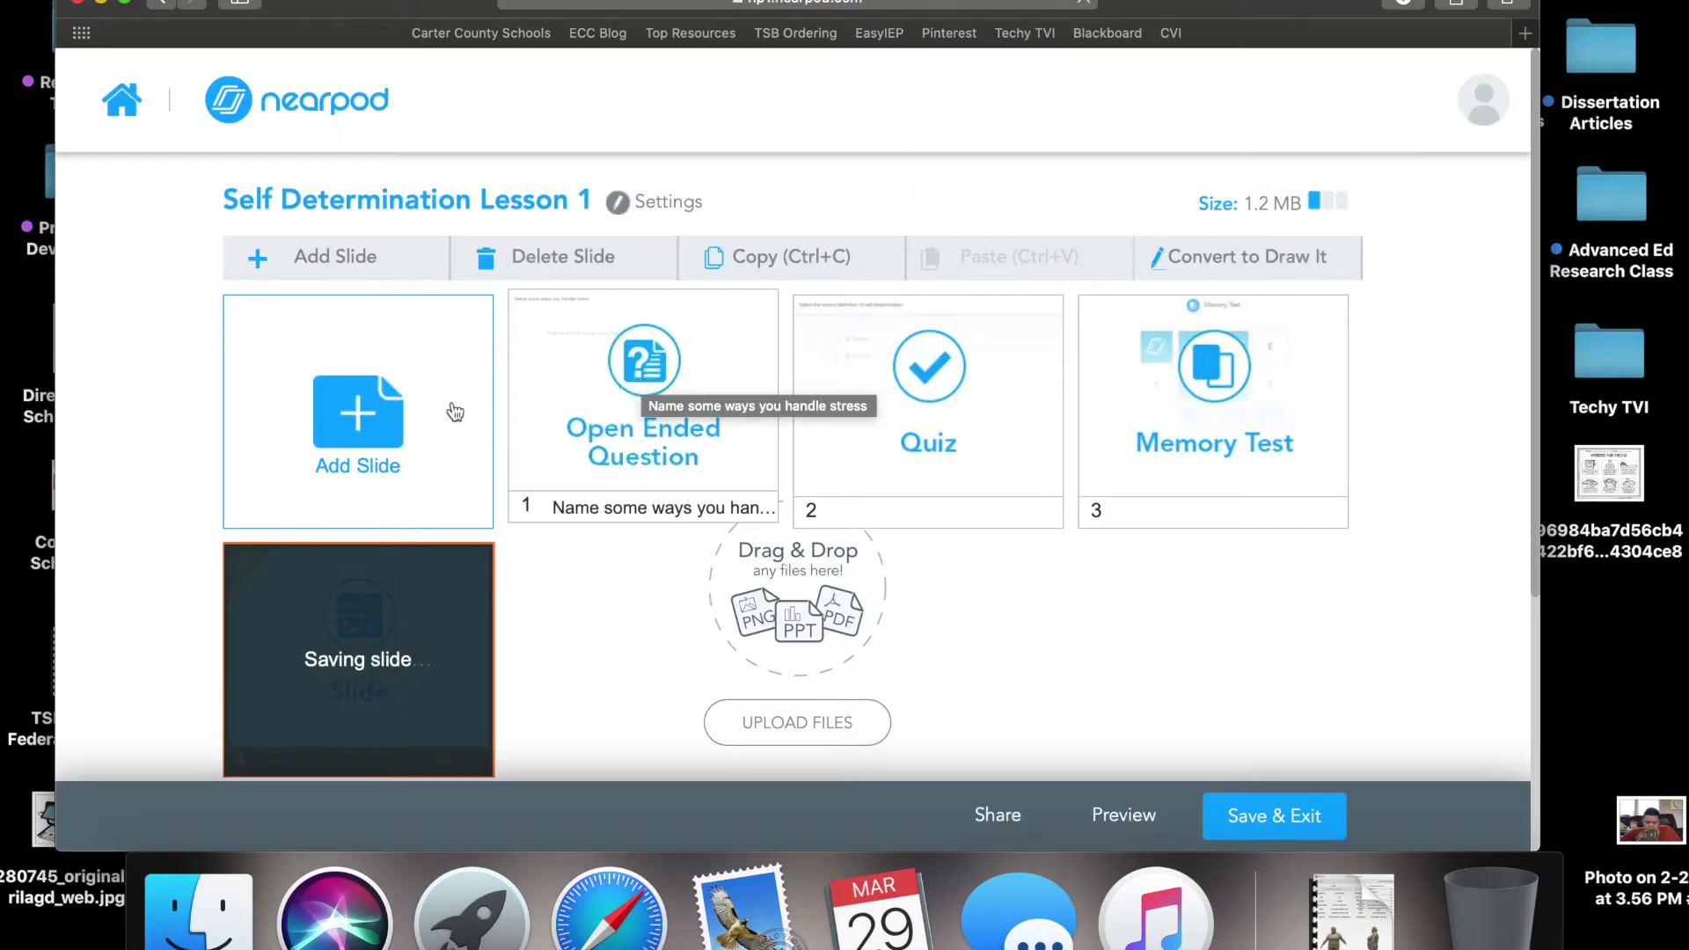
left_click(344, 600)
left_click_drag(344, 600, 523, 367)
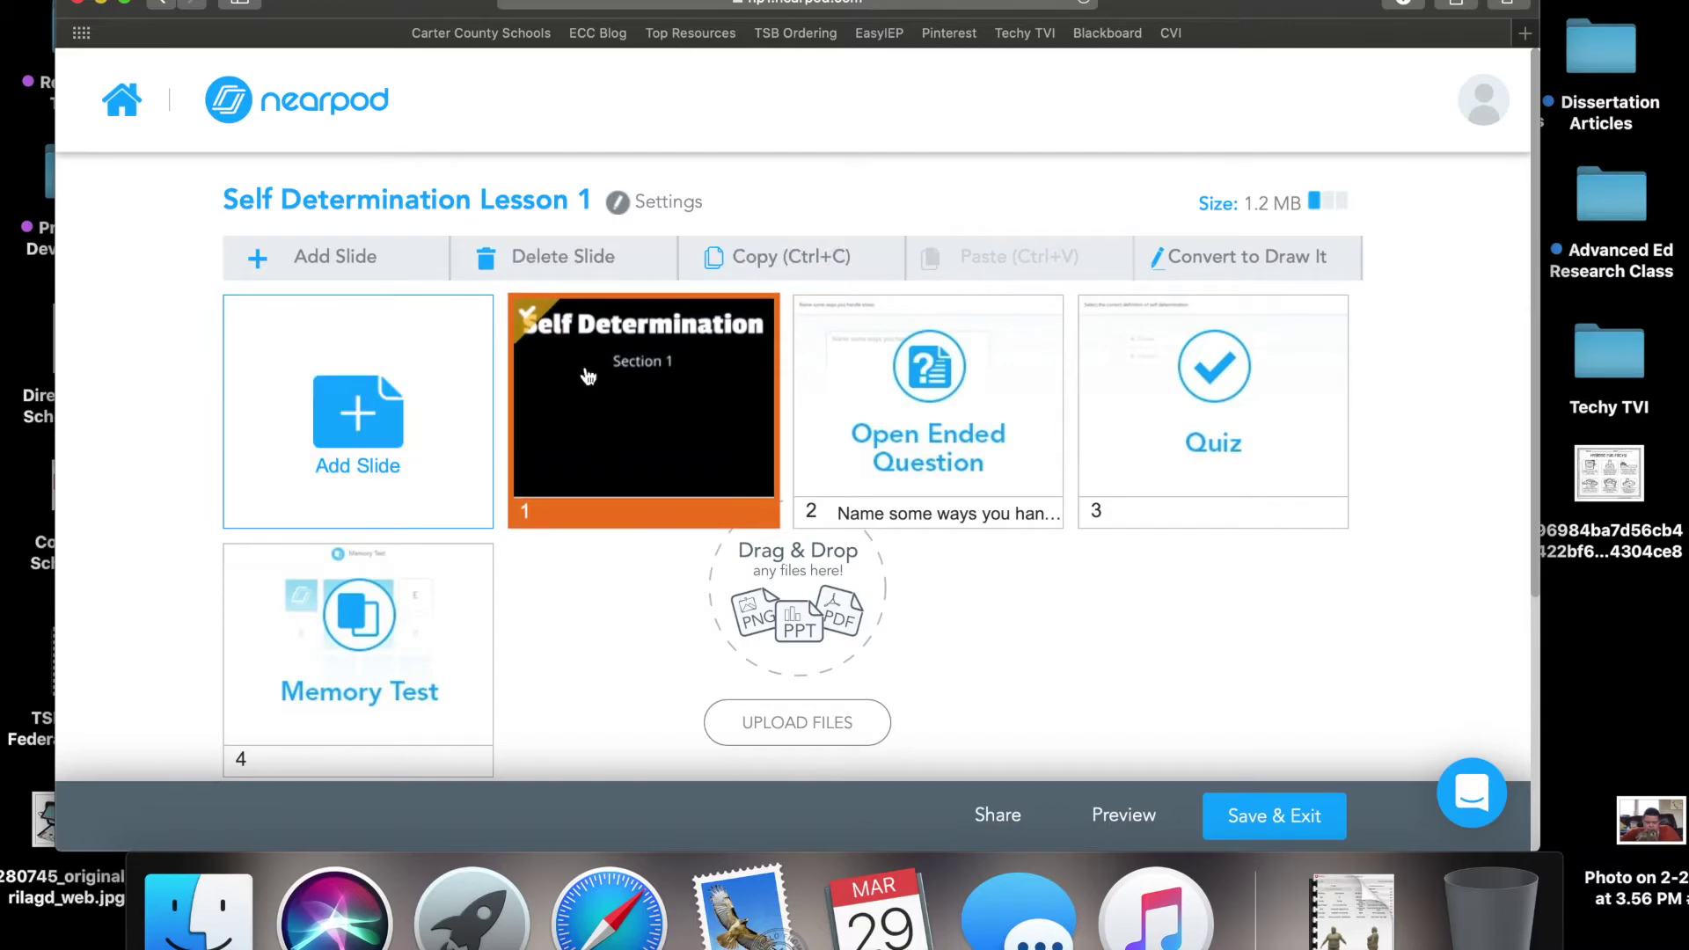
Open the open-ended question slide, look at its audio reference upload options and leave without saving.
scroll(599, 473, "down", 4)
scroll(600, 473, "up", 3)
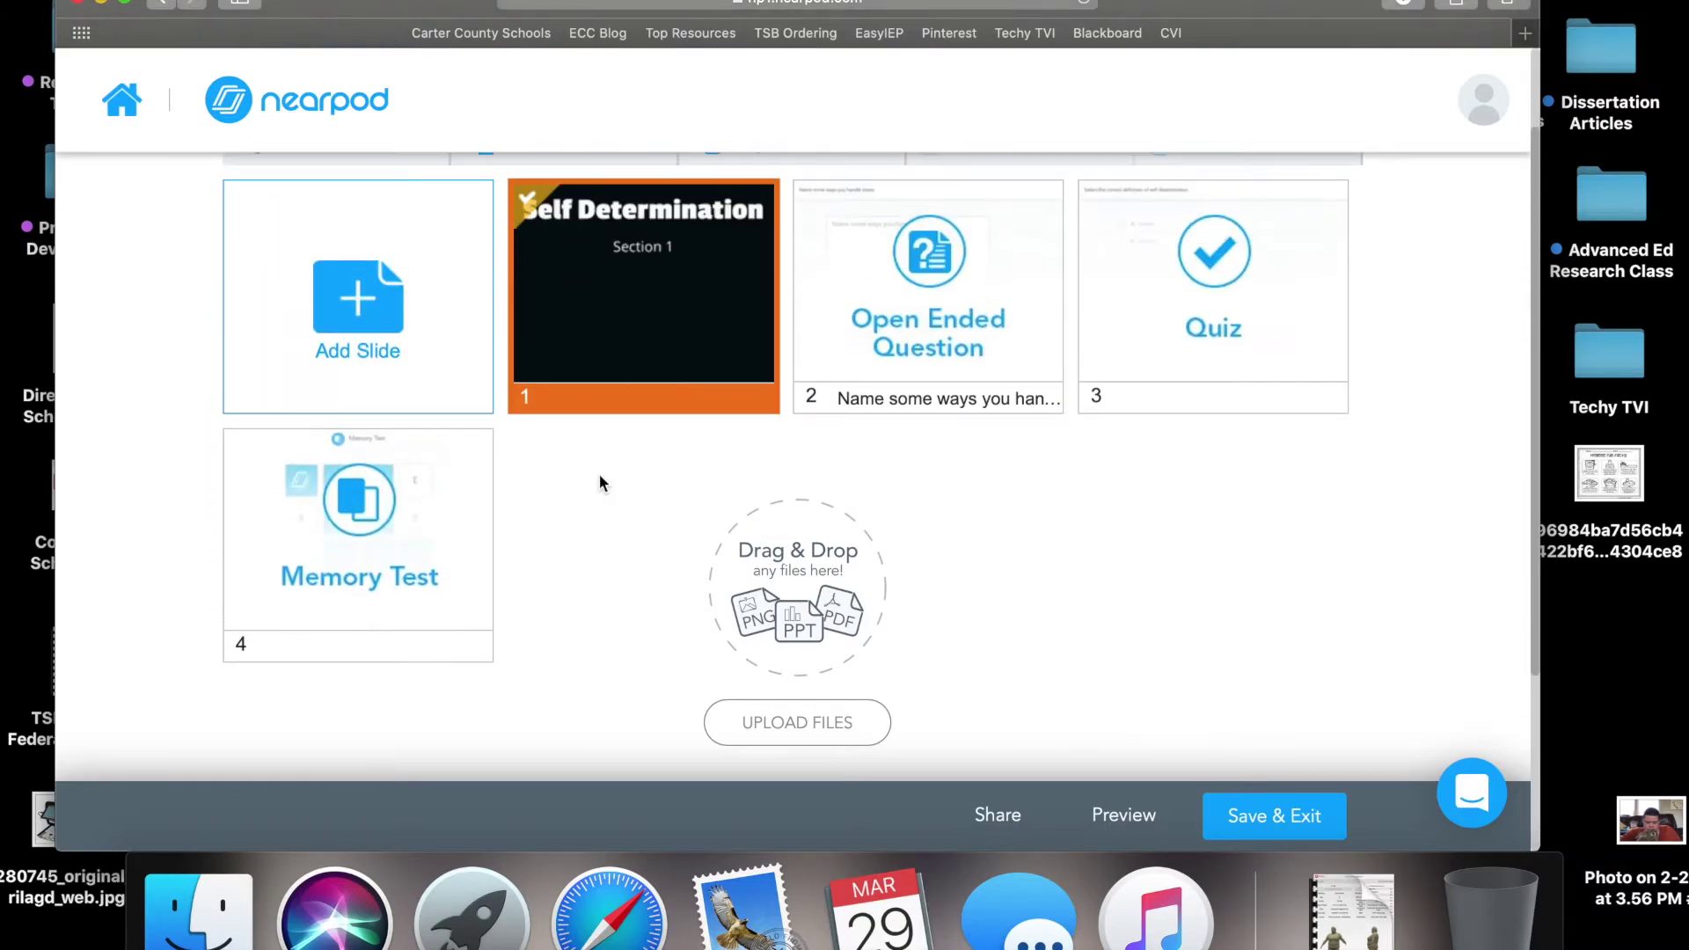
left_click(920, 267)
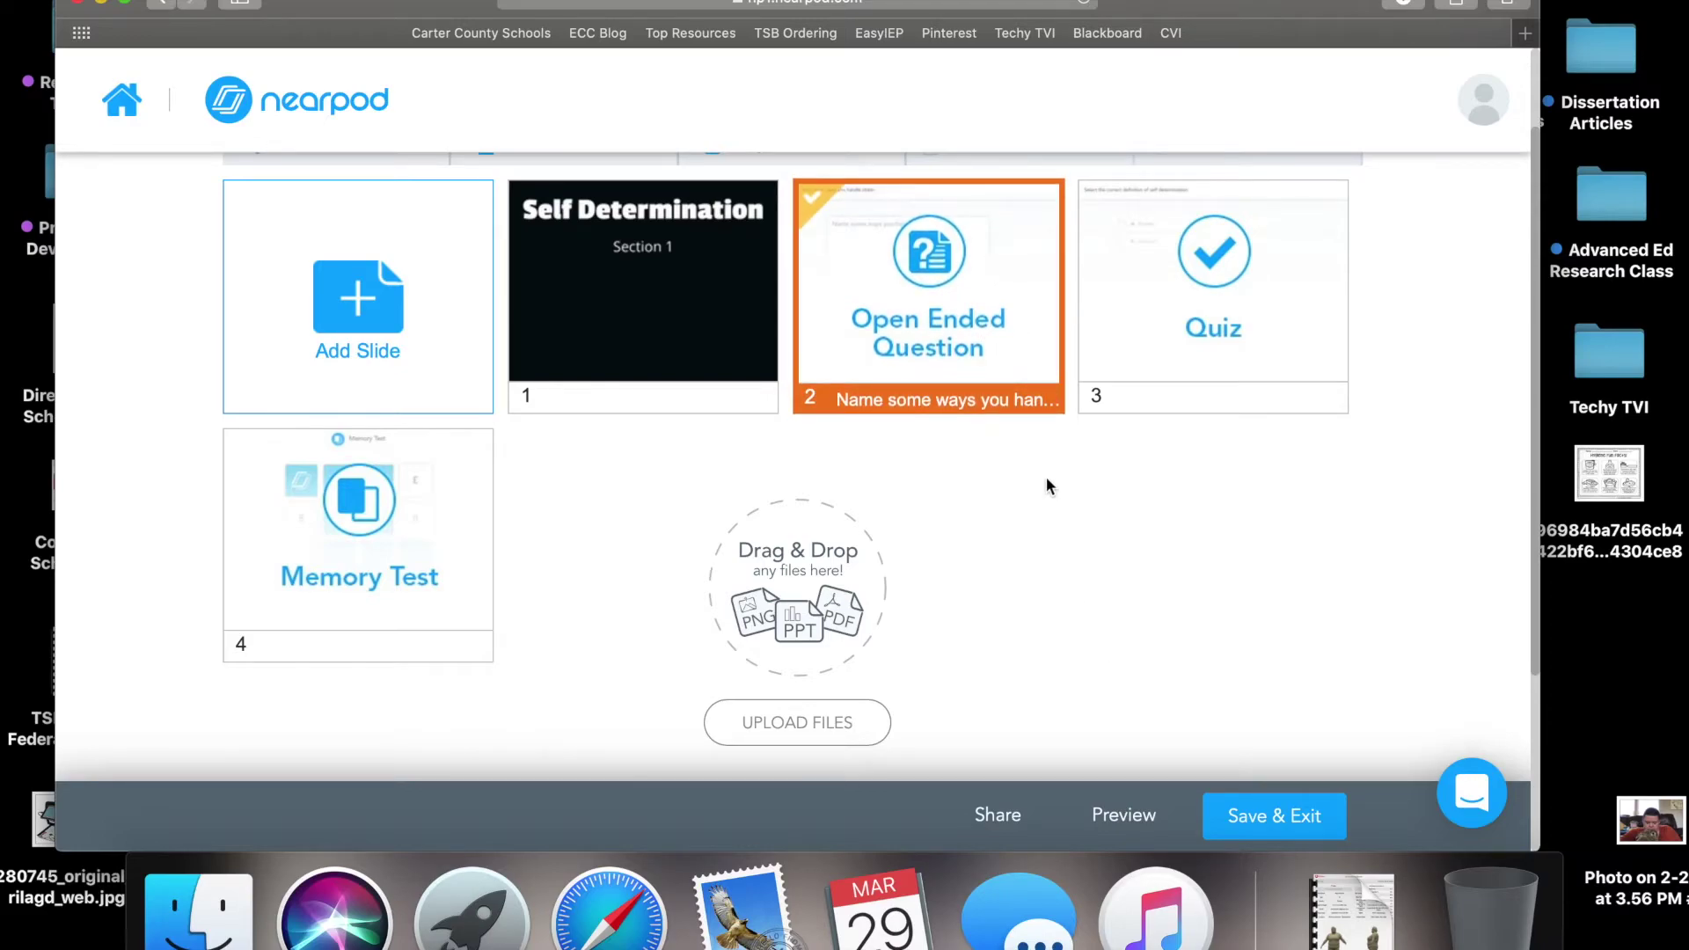
scroll(1030, 440, "up", 3)
left_click(936, 358)
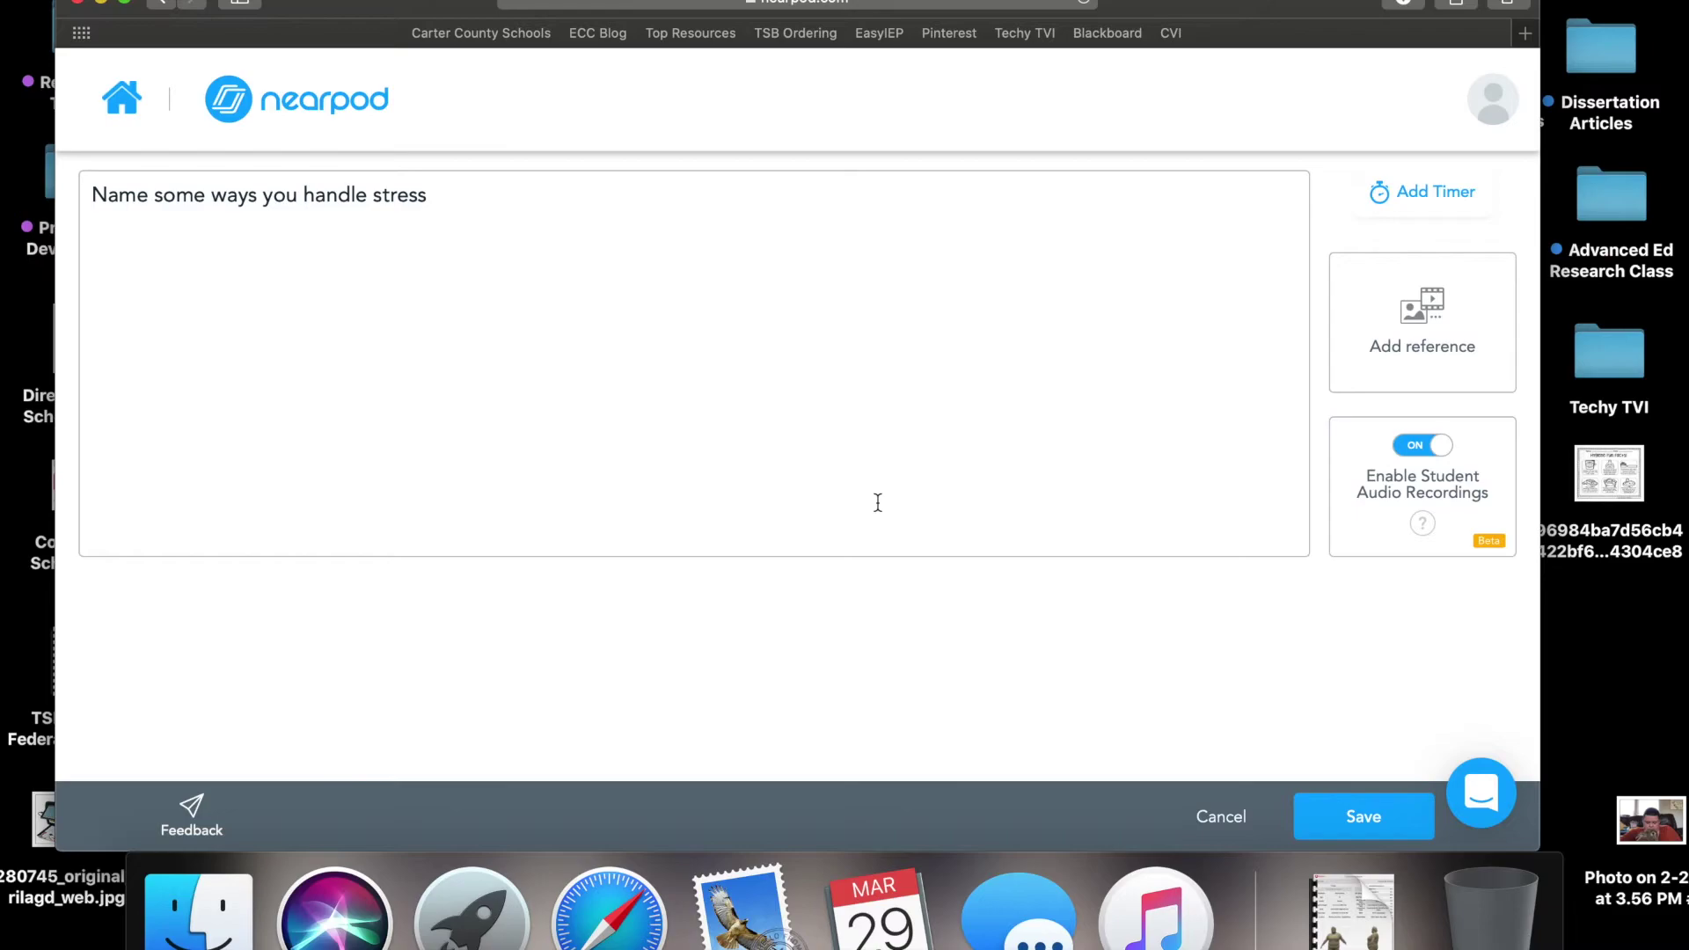
left_click(506, 228)
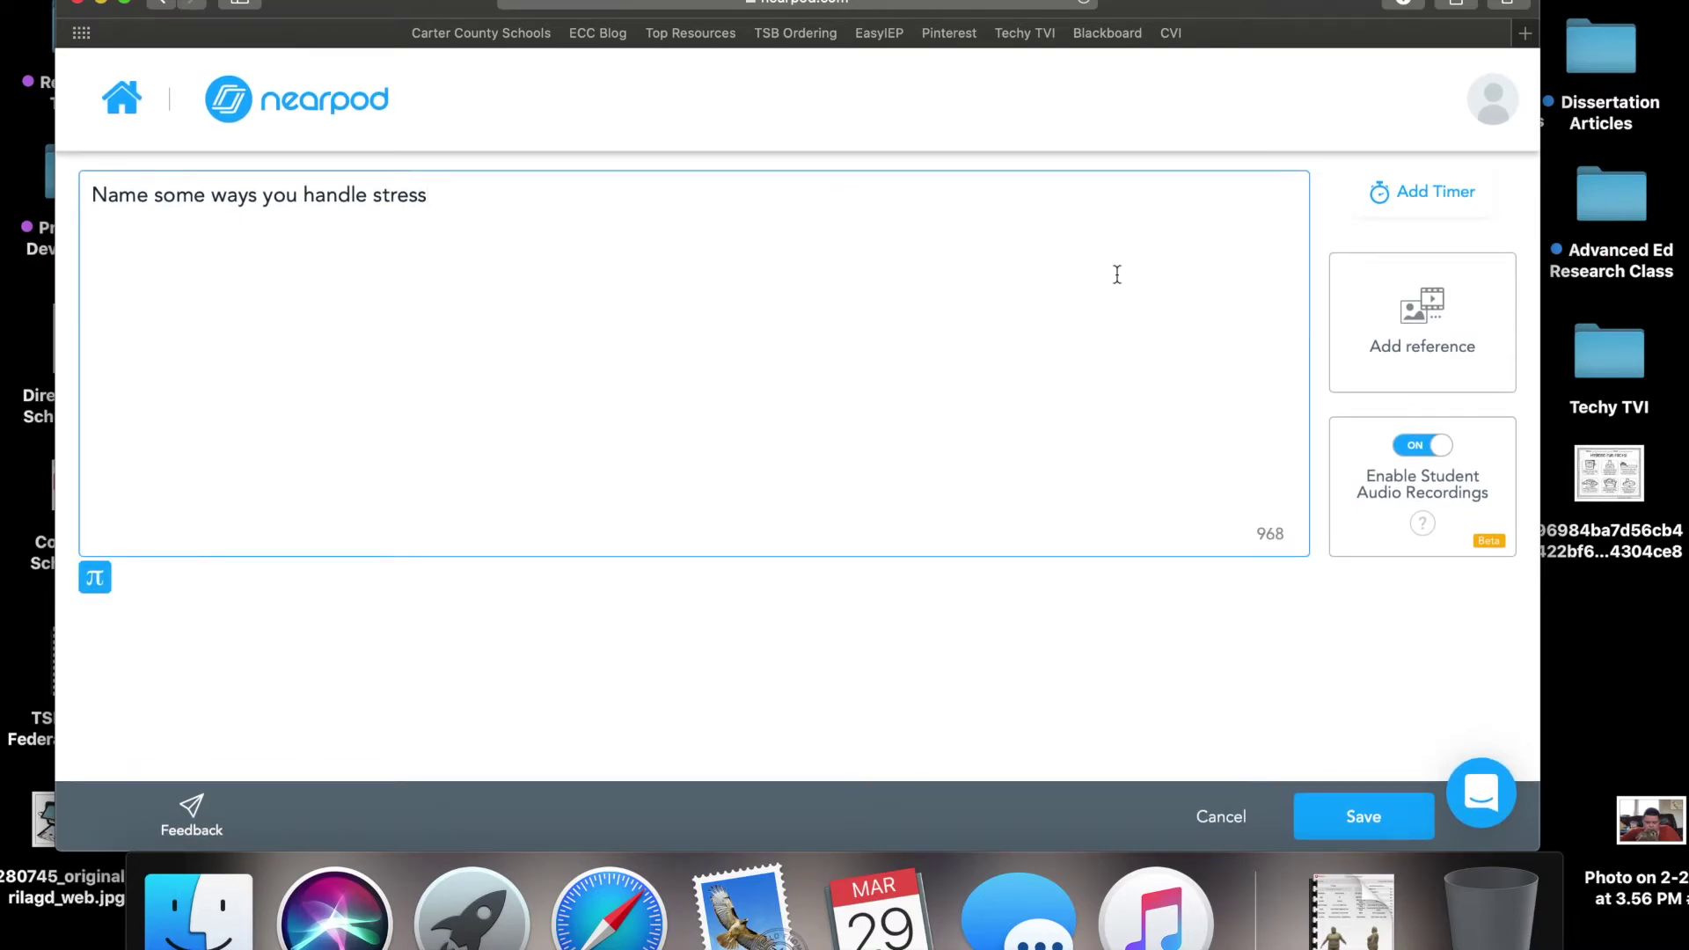
left_click(1421, 326)
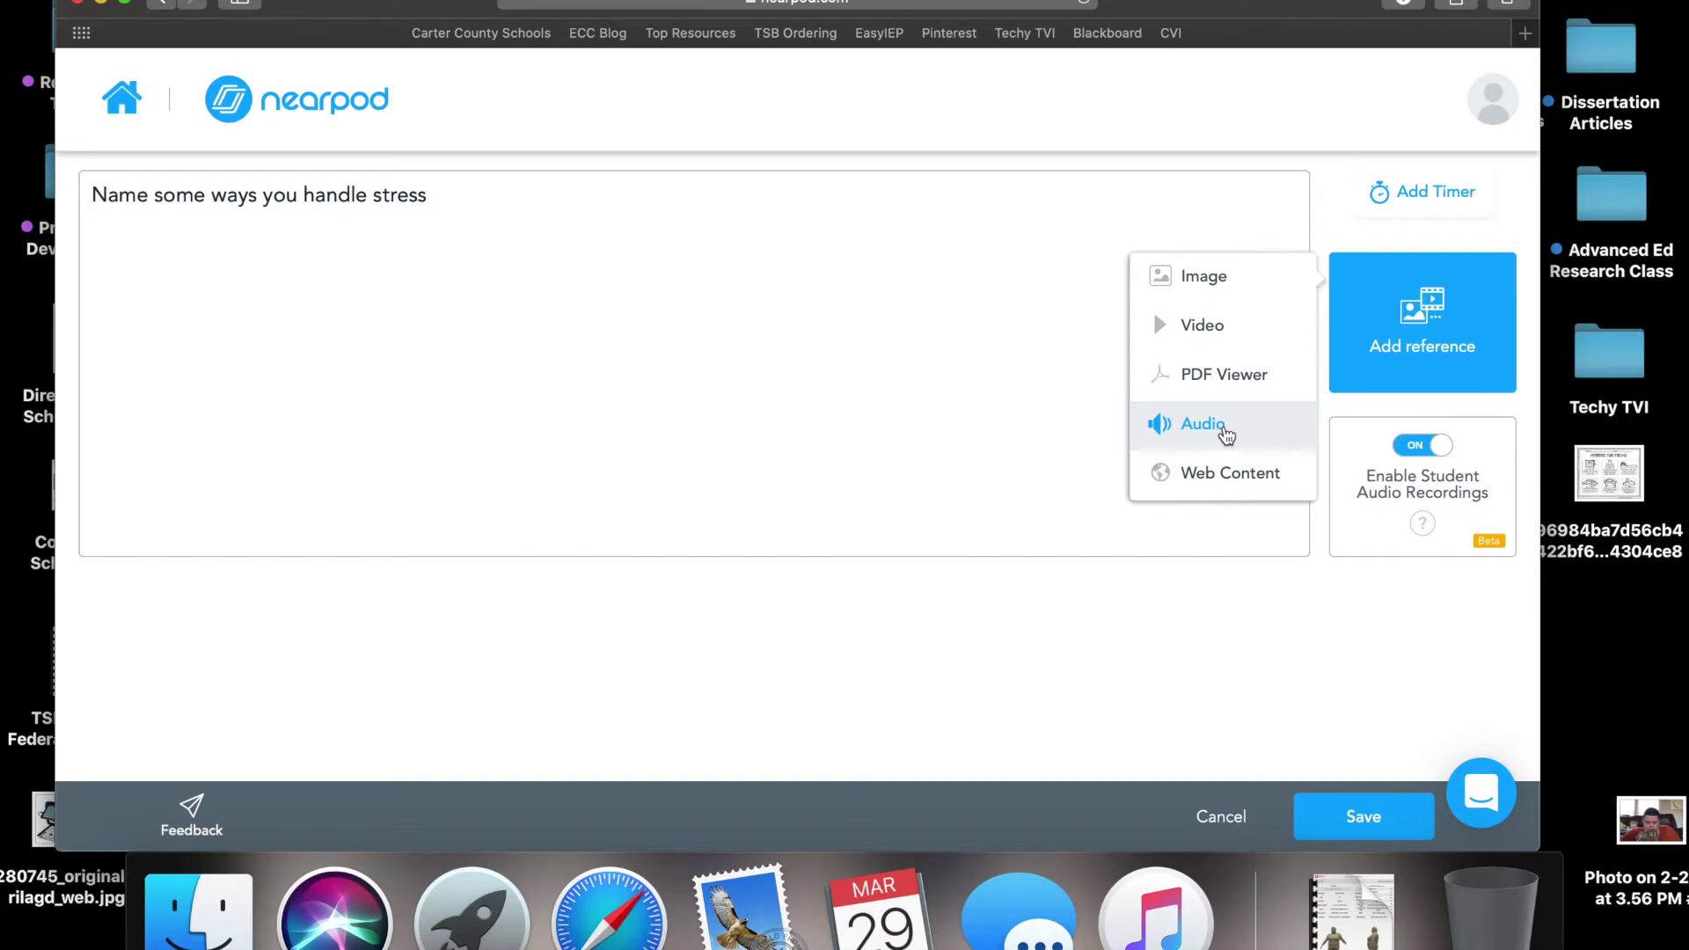
left_click(1203, 425)
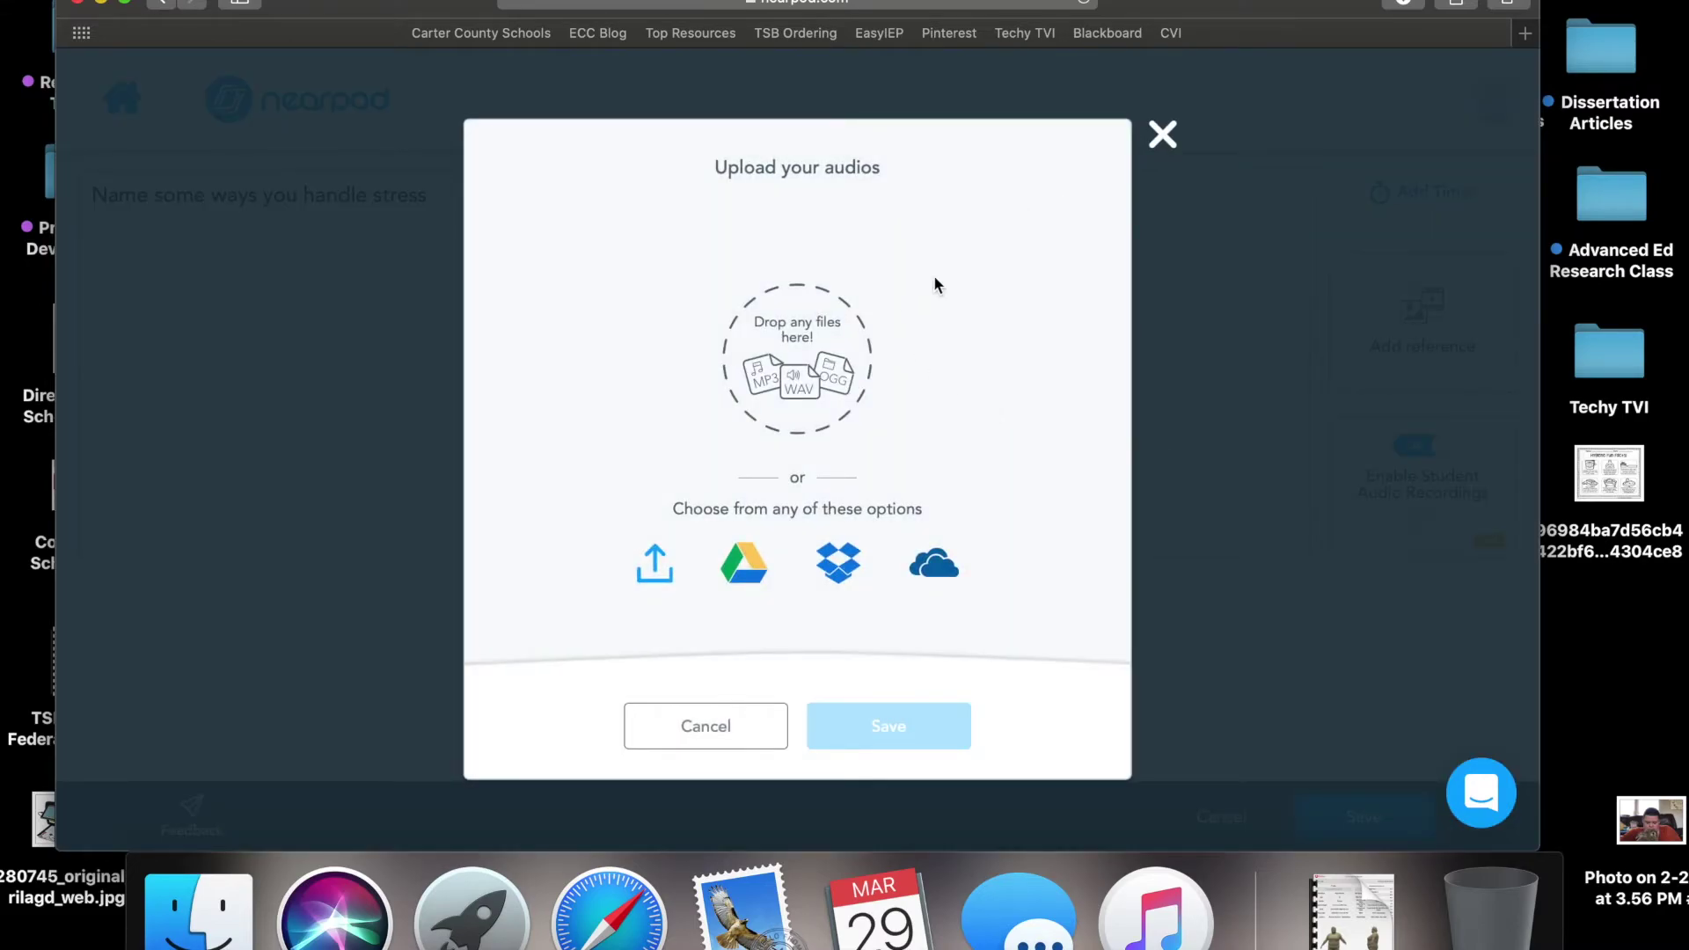
left_click(1163, 135)
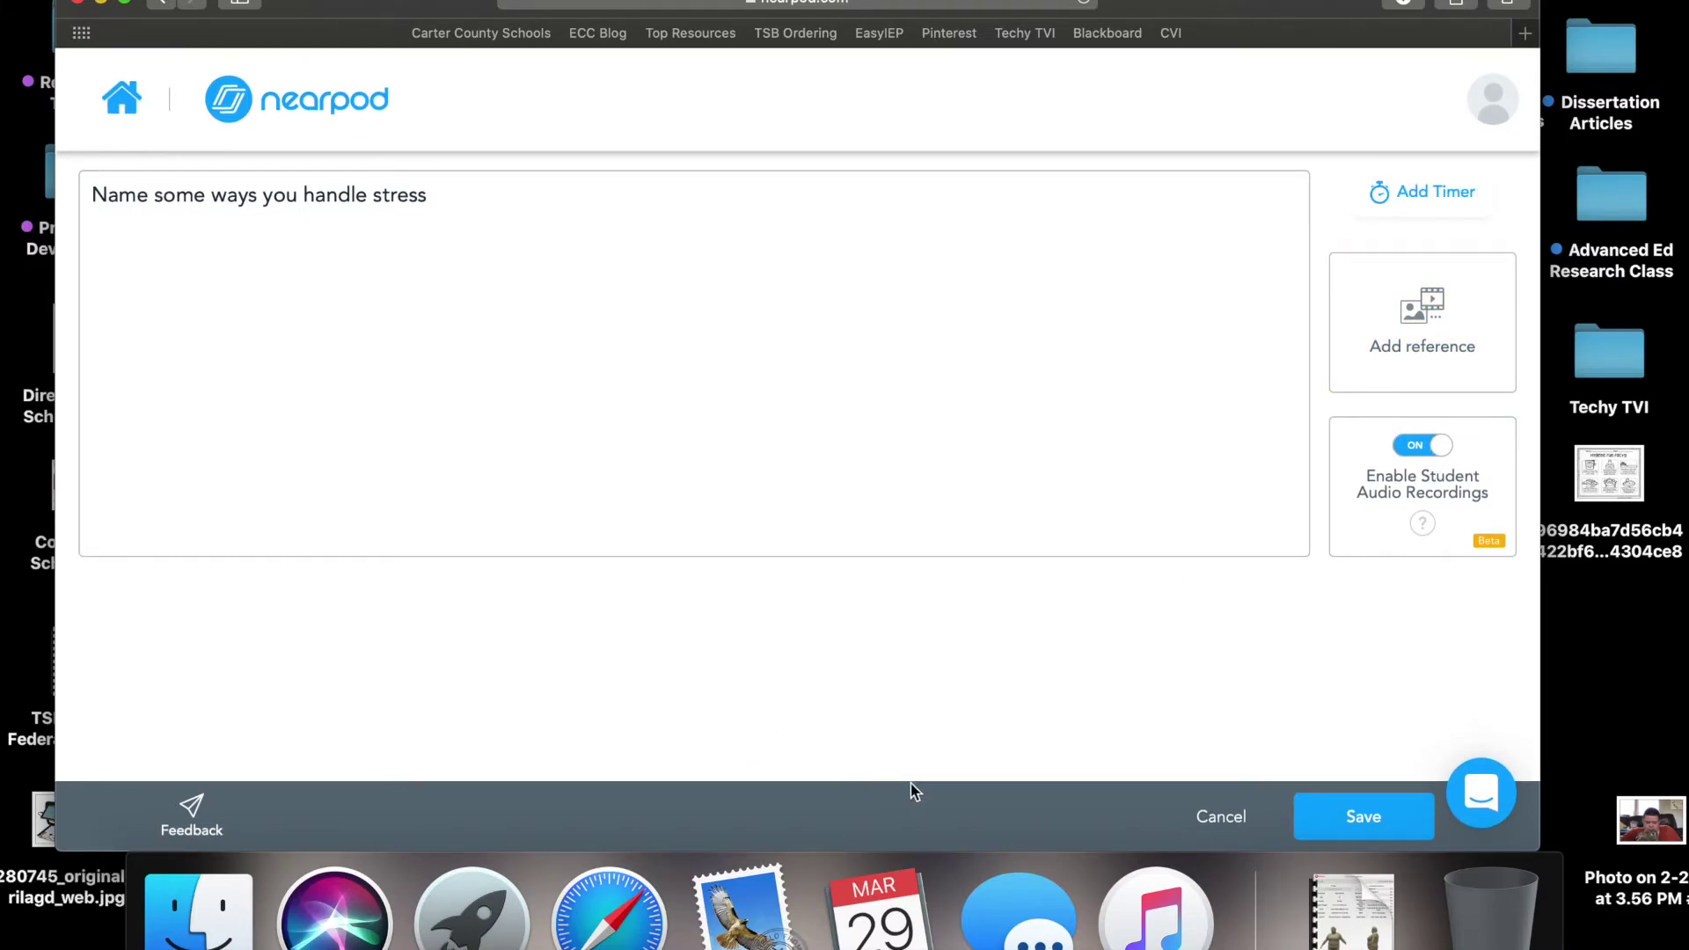
left_click(1223, 817)
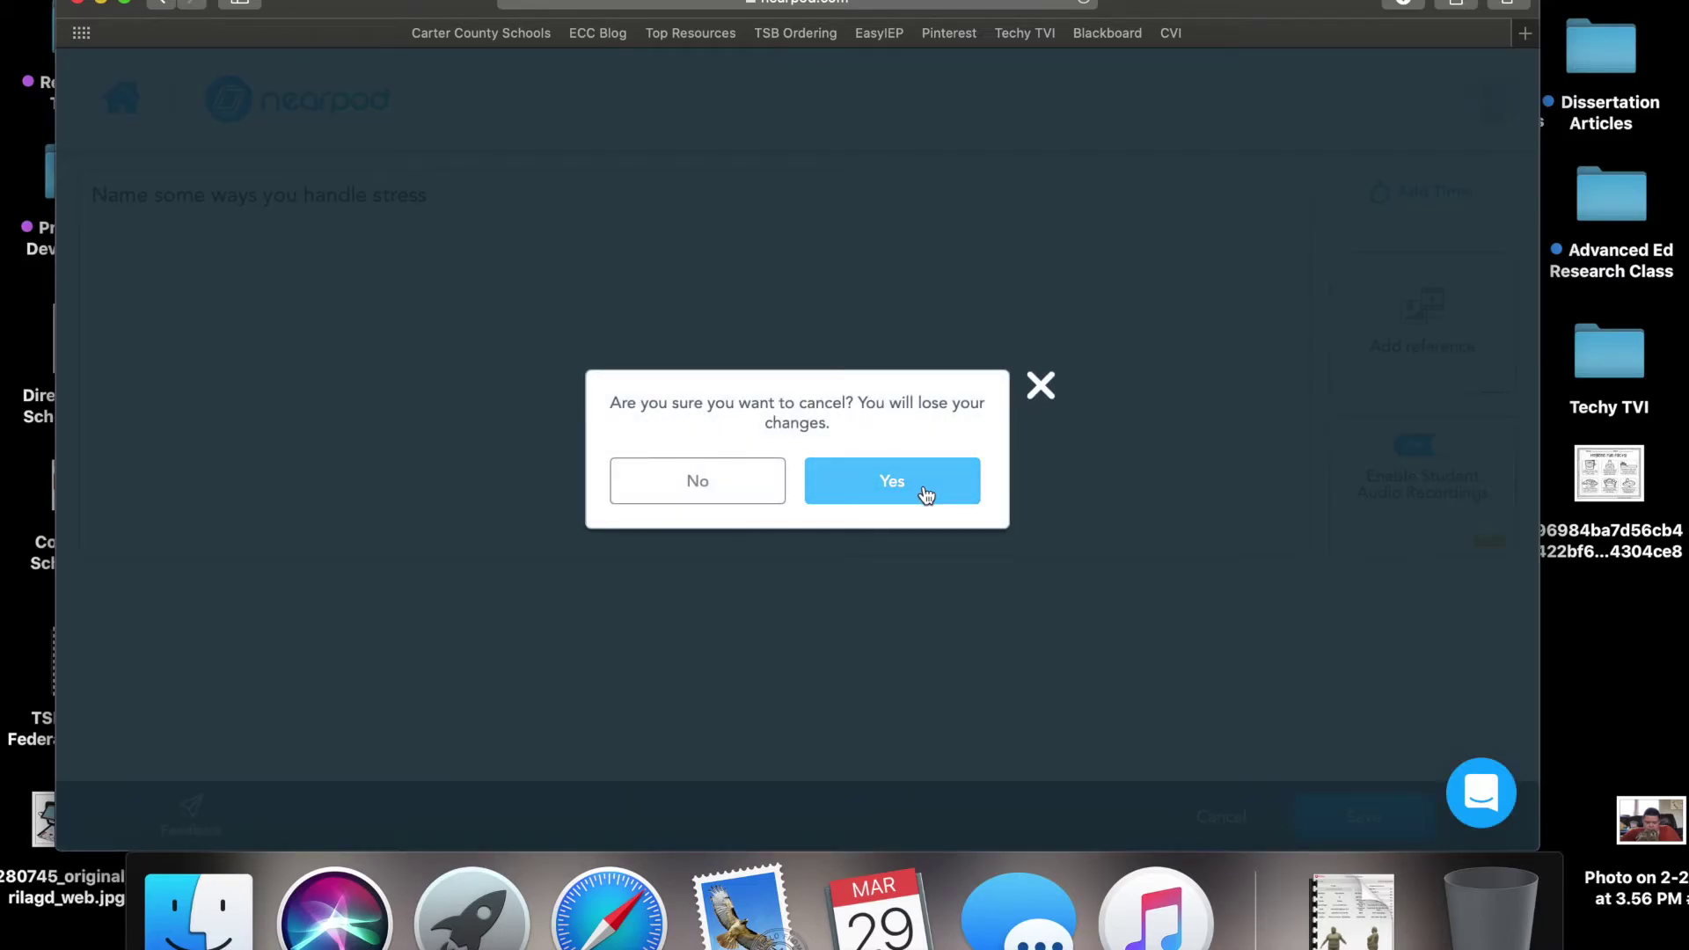
left_click(926, 496)
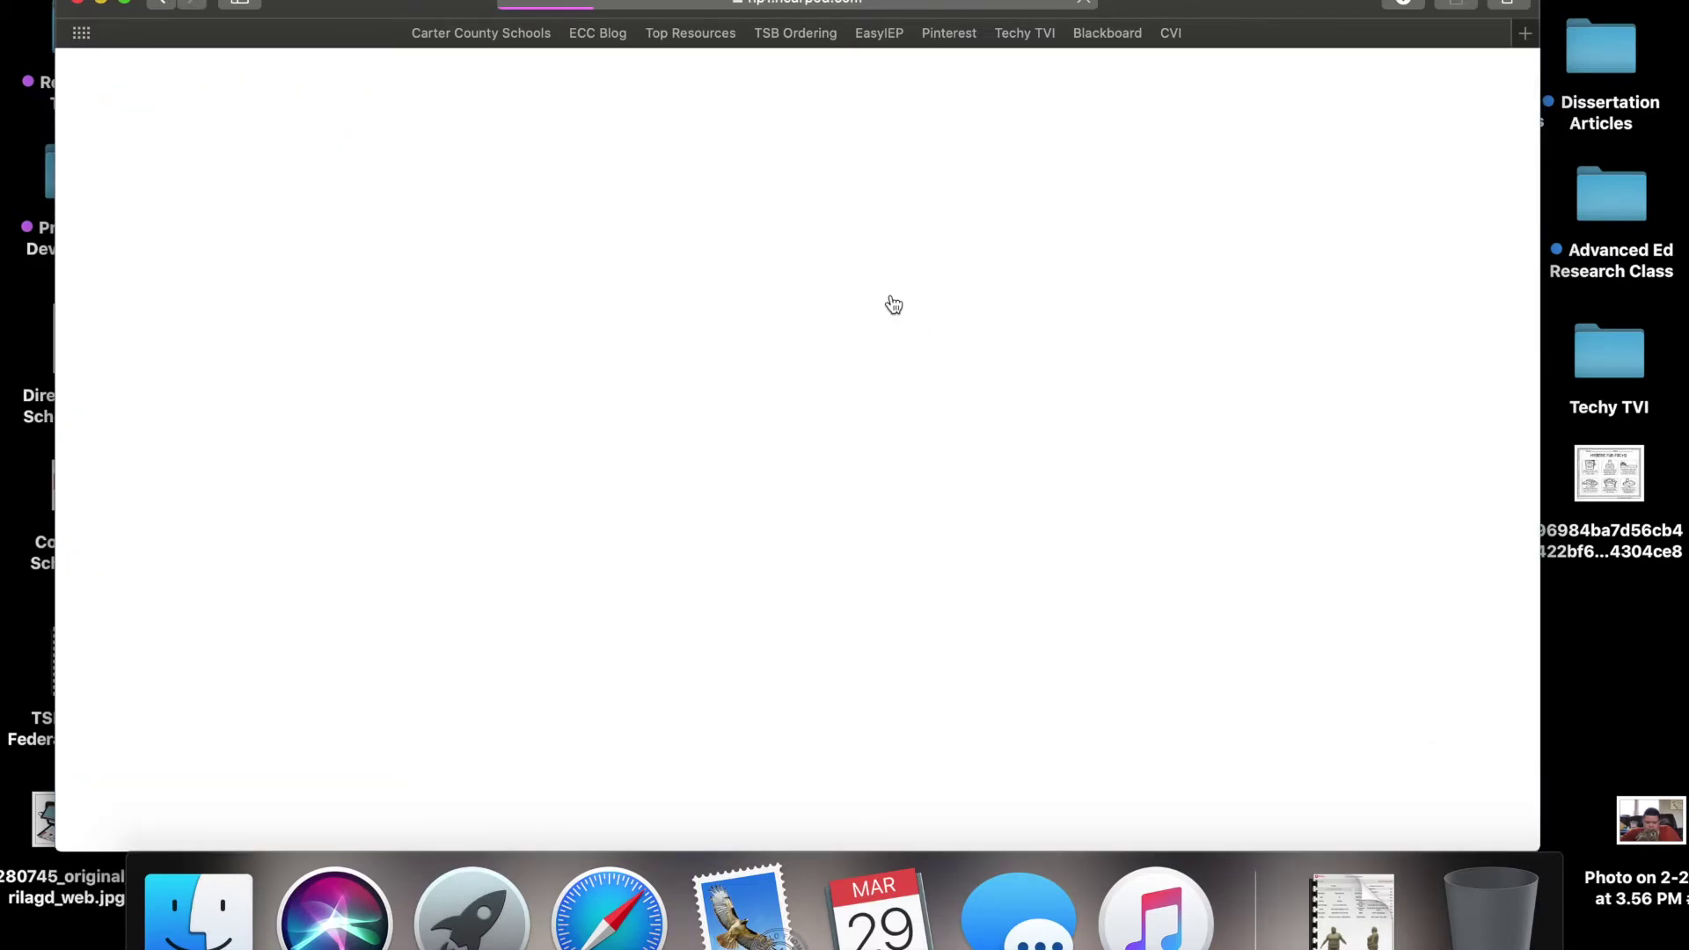
Reopen the open-ended question, review the available reference types and return to the lesson overview.
left_click(936, 397)
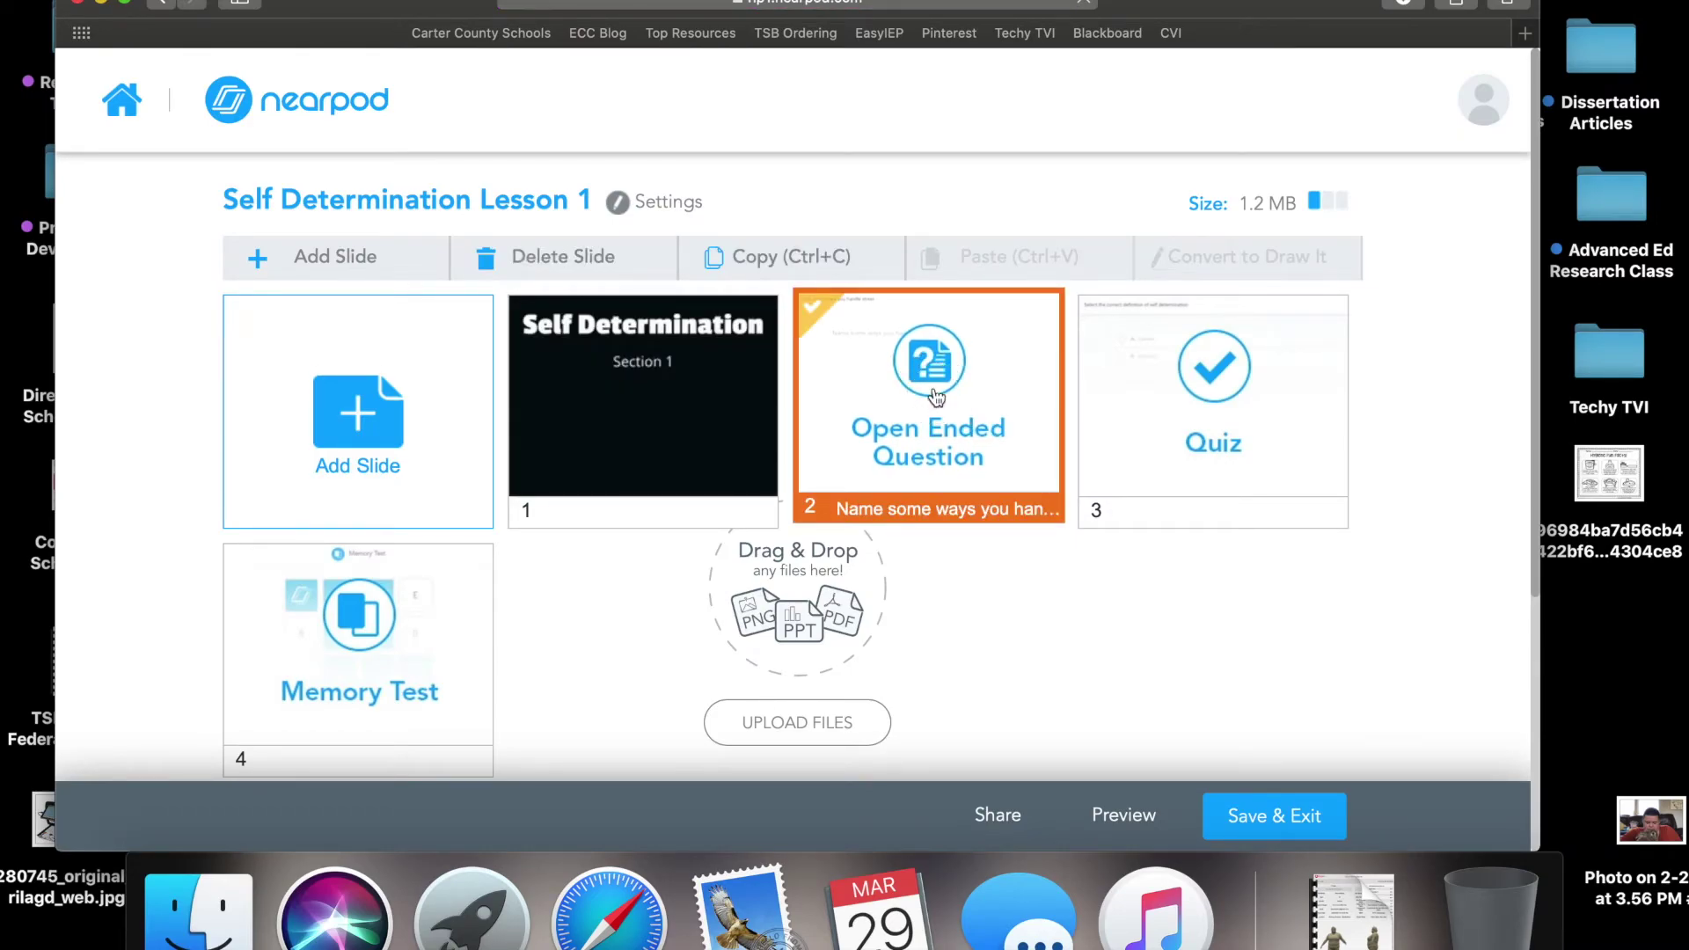
left_click(1033, 382)
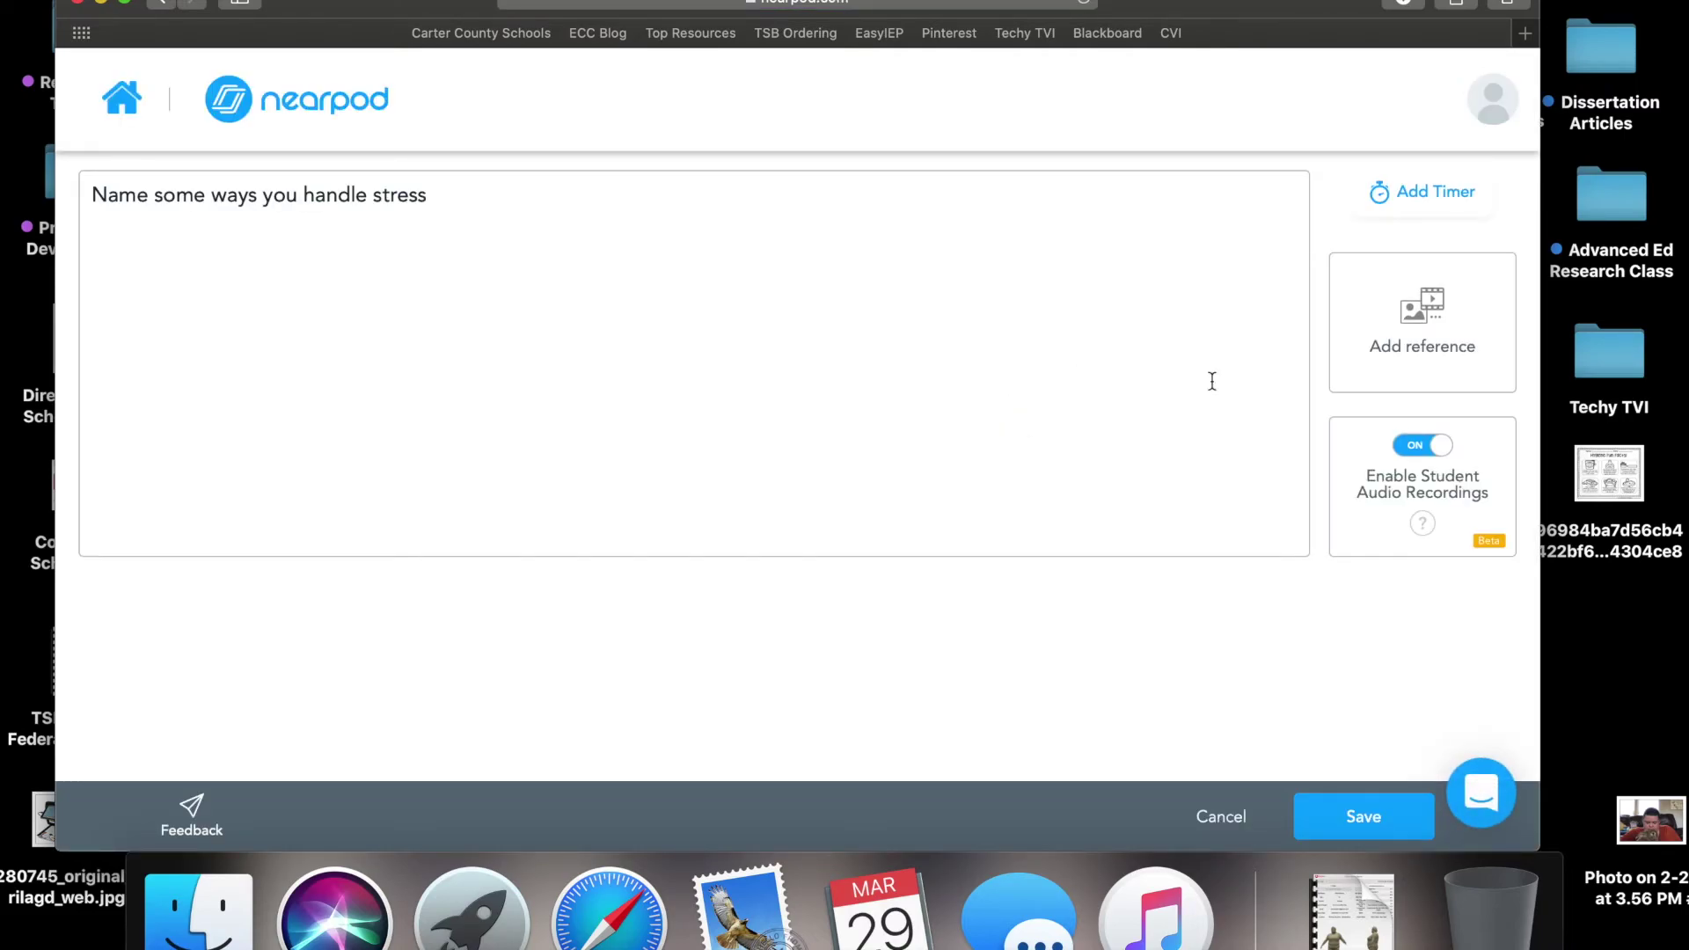
left_click(1402, 366)
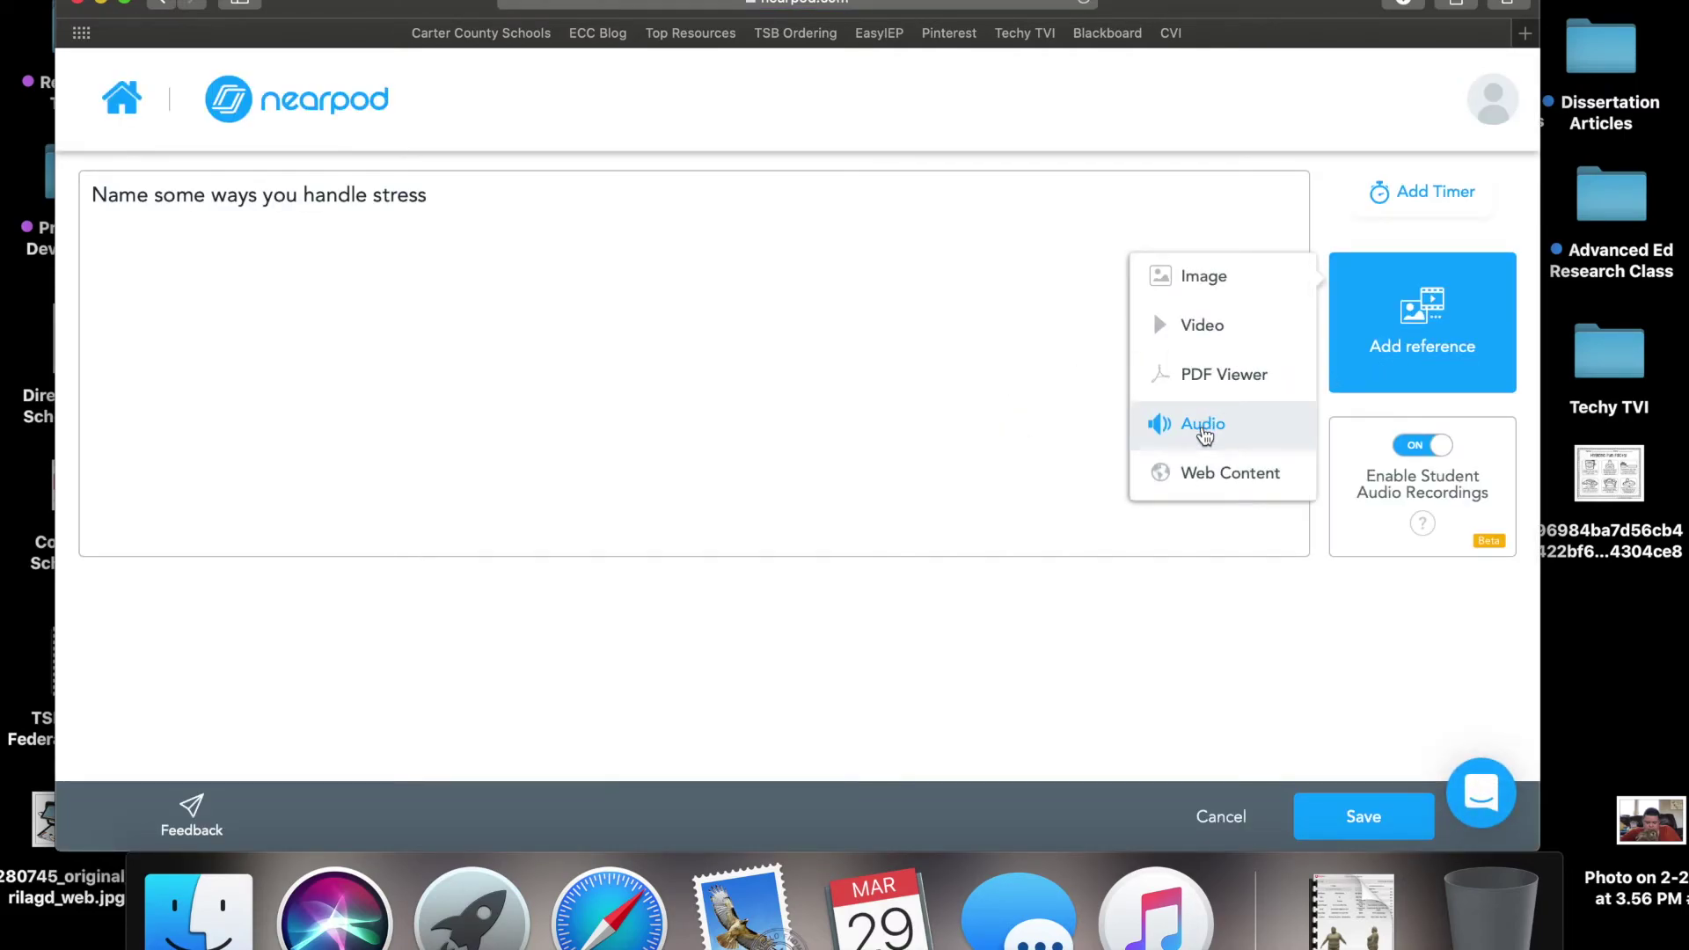
left_click(1043, 410)
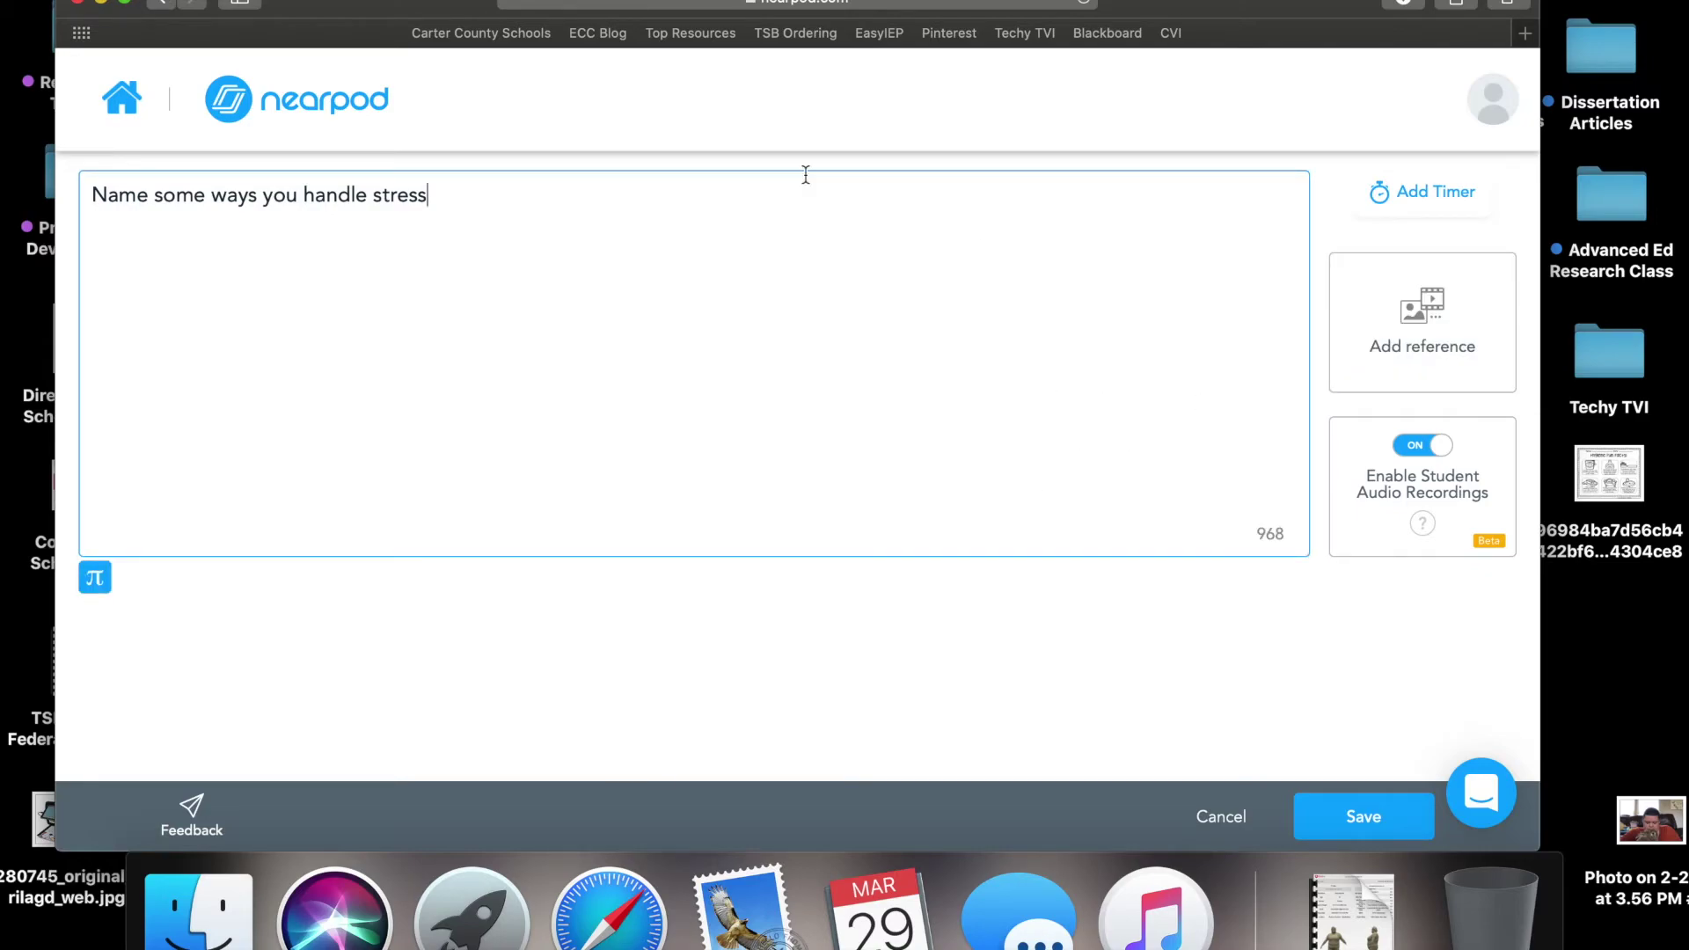
left_click(160, 9)
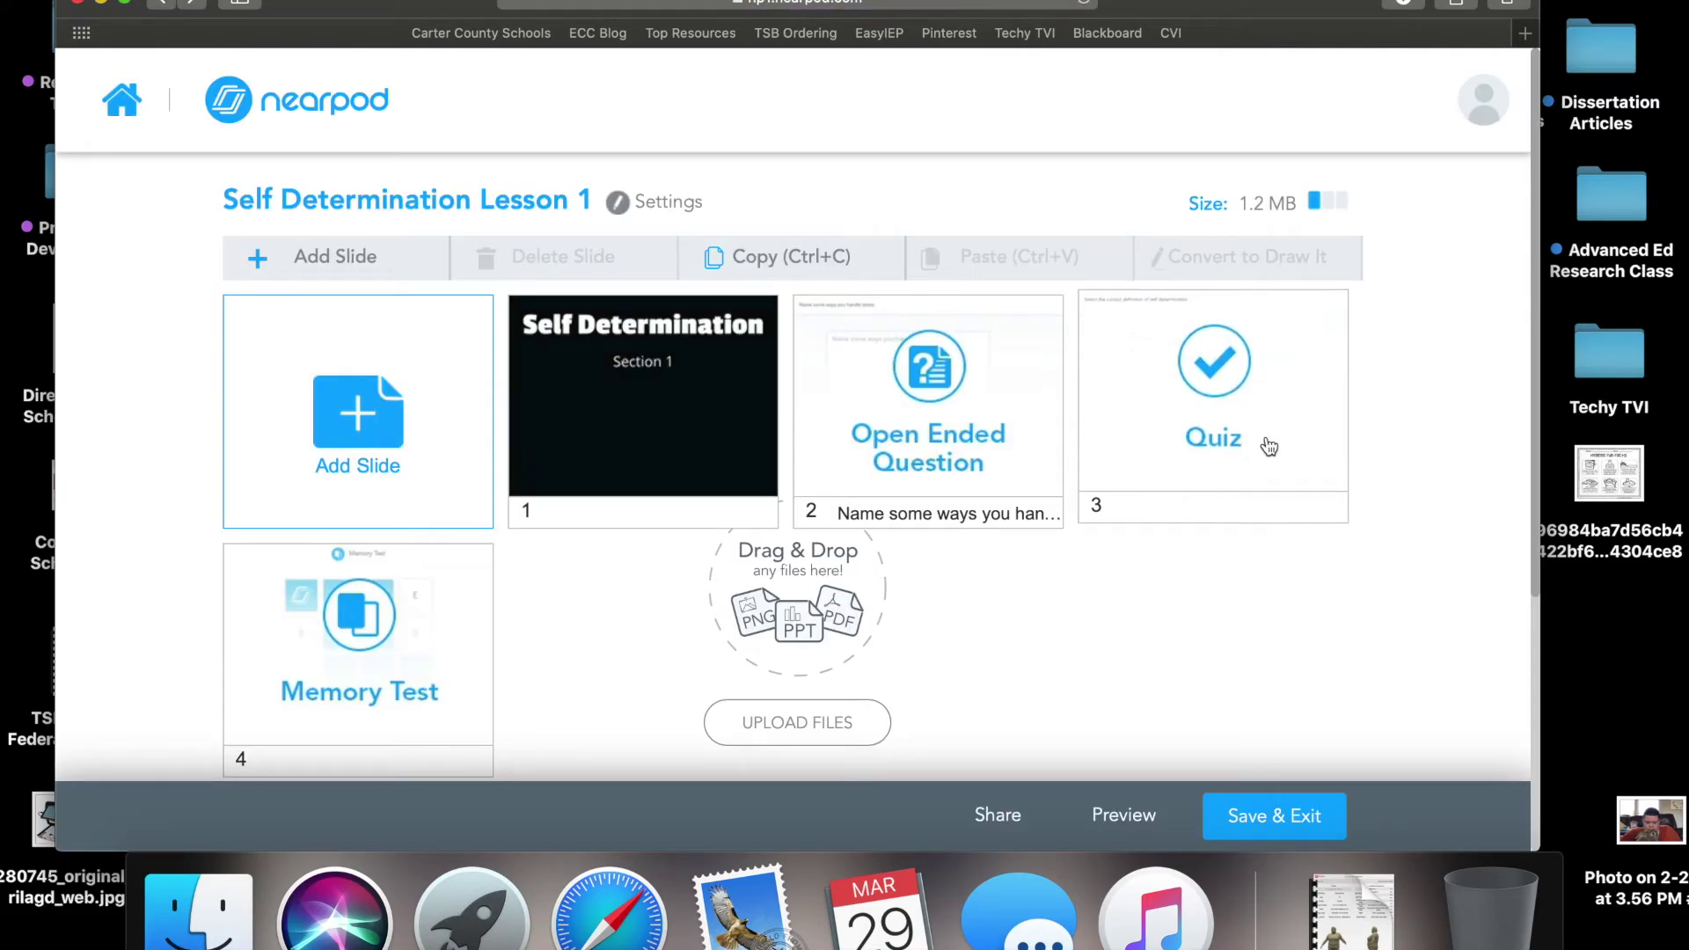
Open the quiz slide for editing and review its questions from the first one.
left_click(1269, 446)
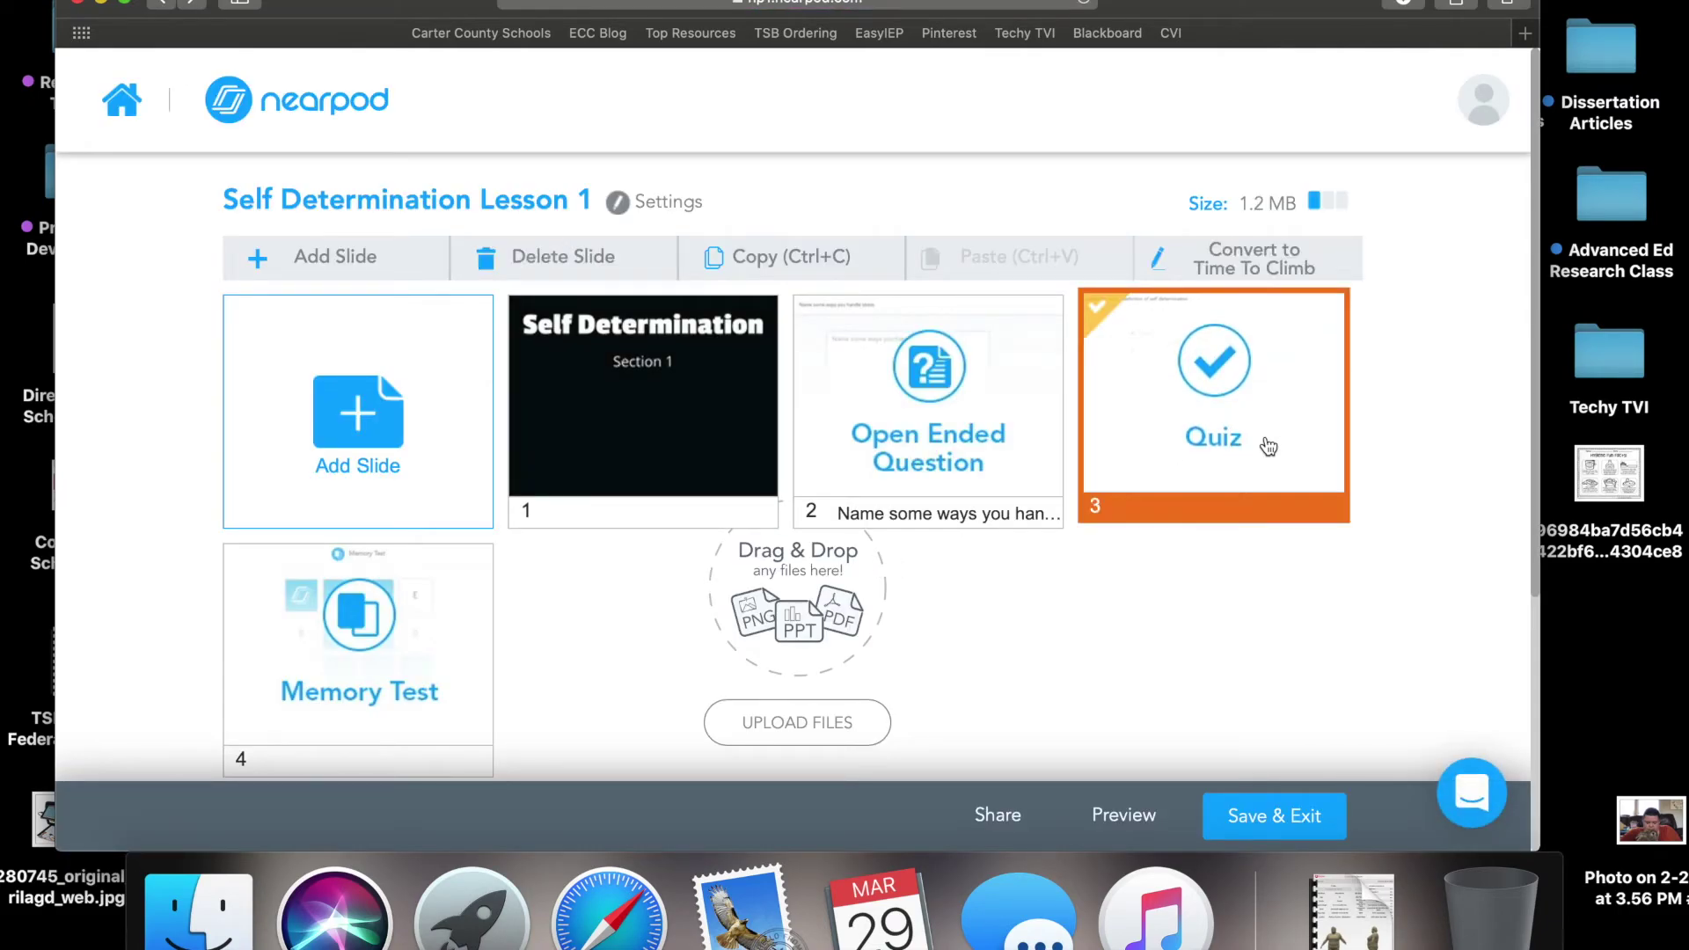
left_click(1303, 268)
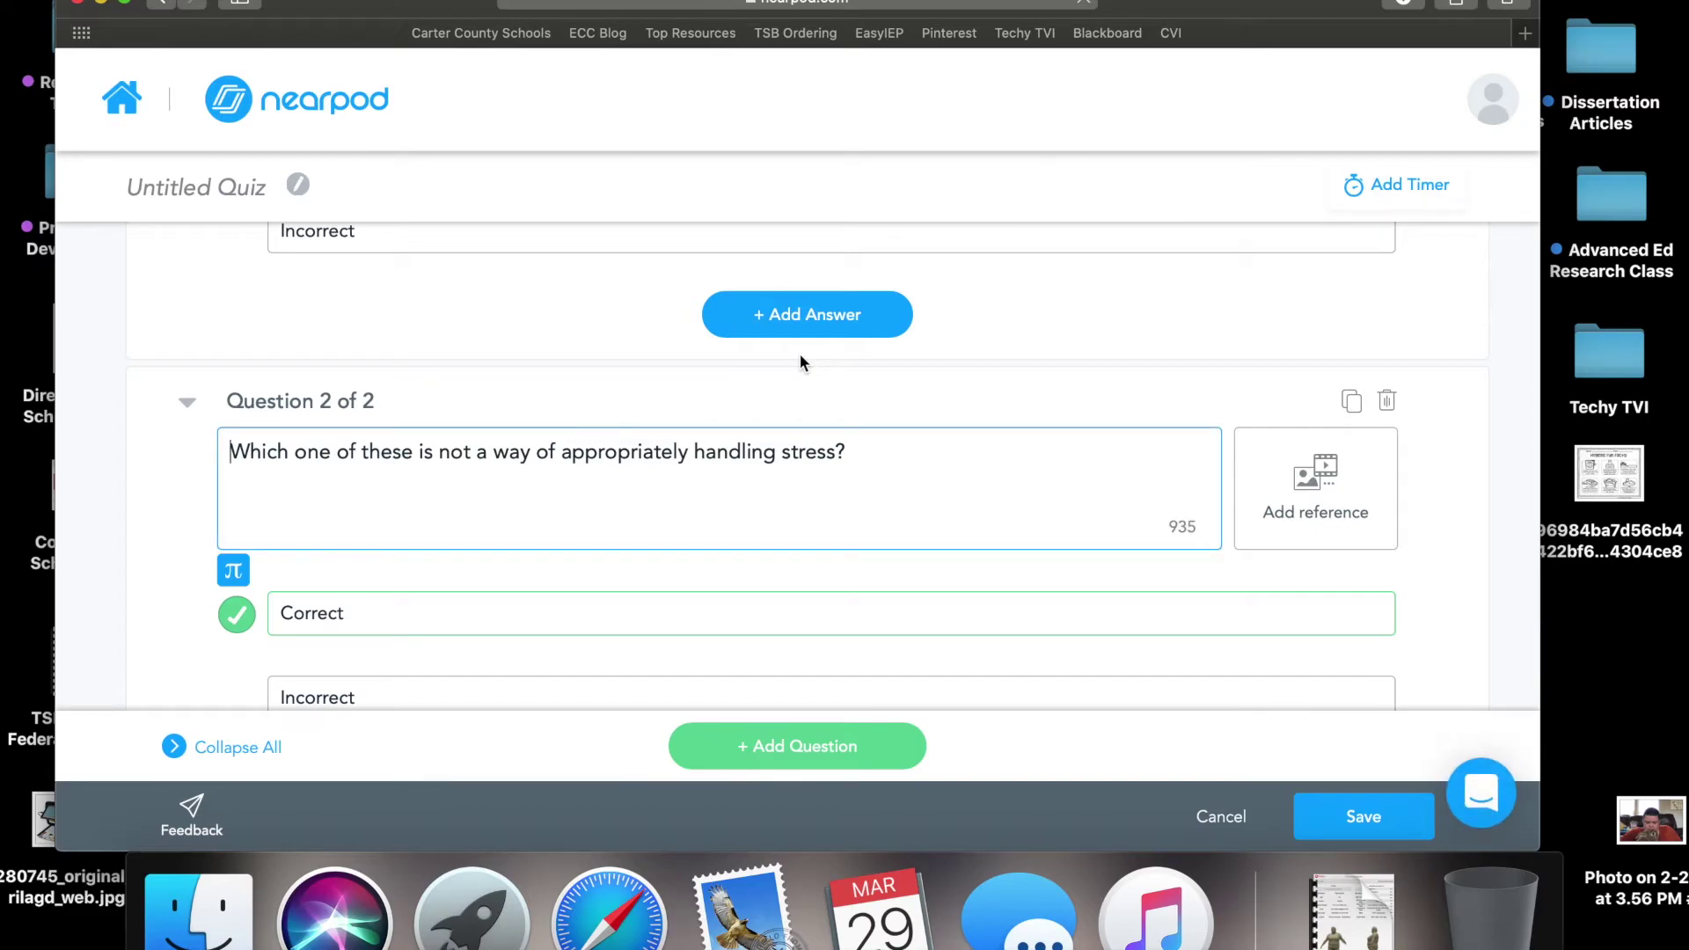
scroll(799, 353, "up", 5)
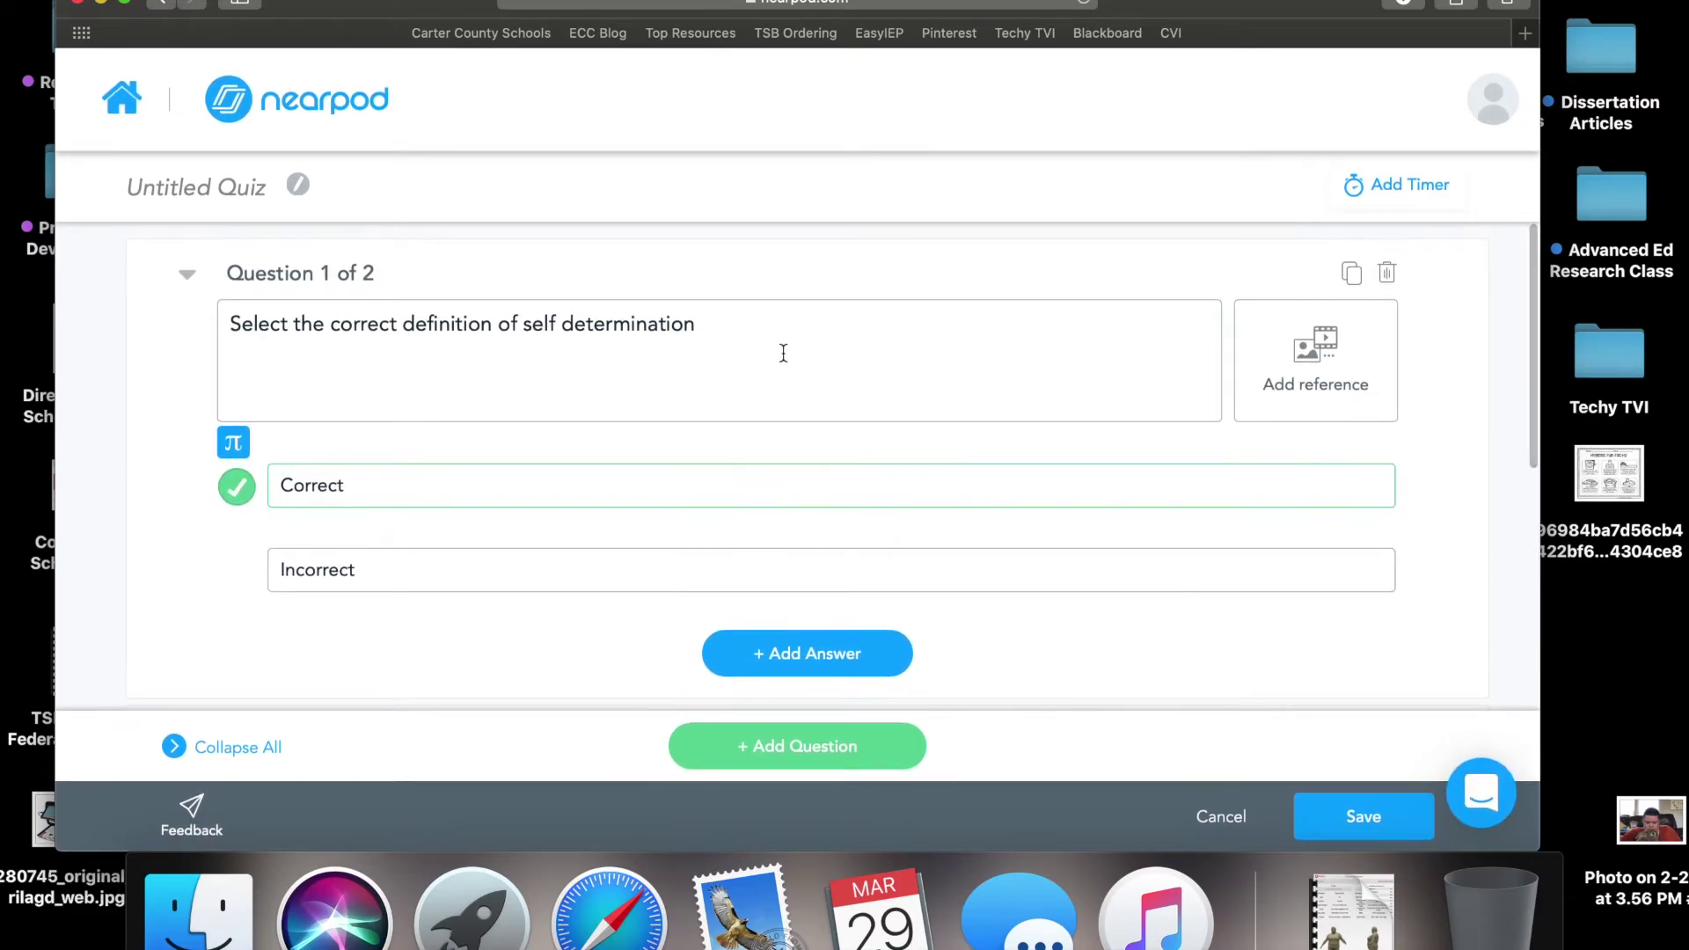
Review the reference types available for the first quiz question and look over the second question.
left_click(1342, 369)
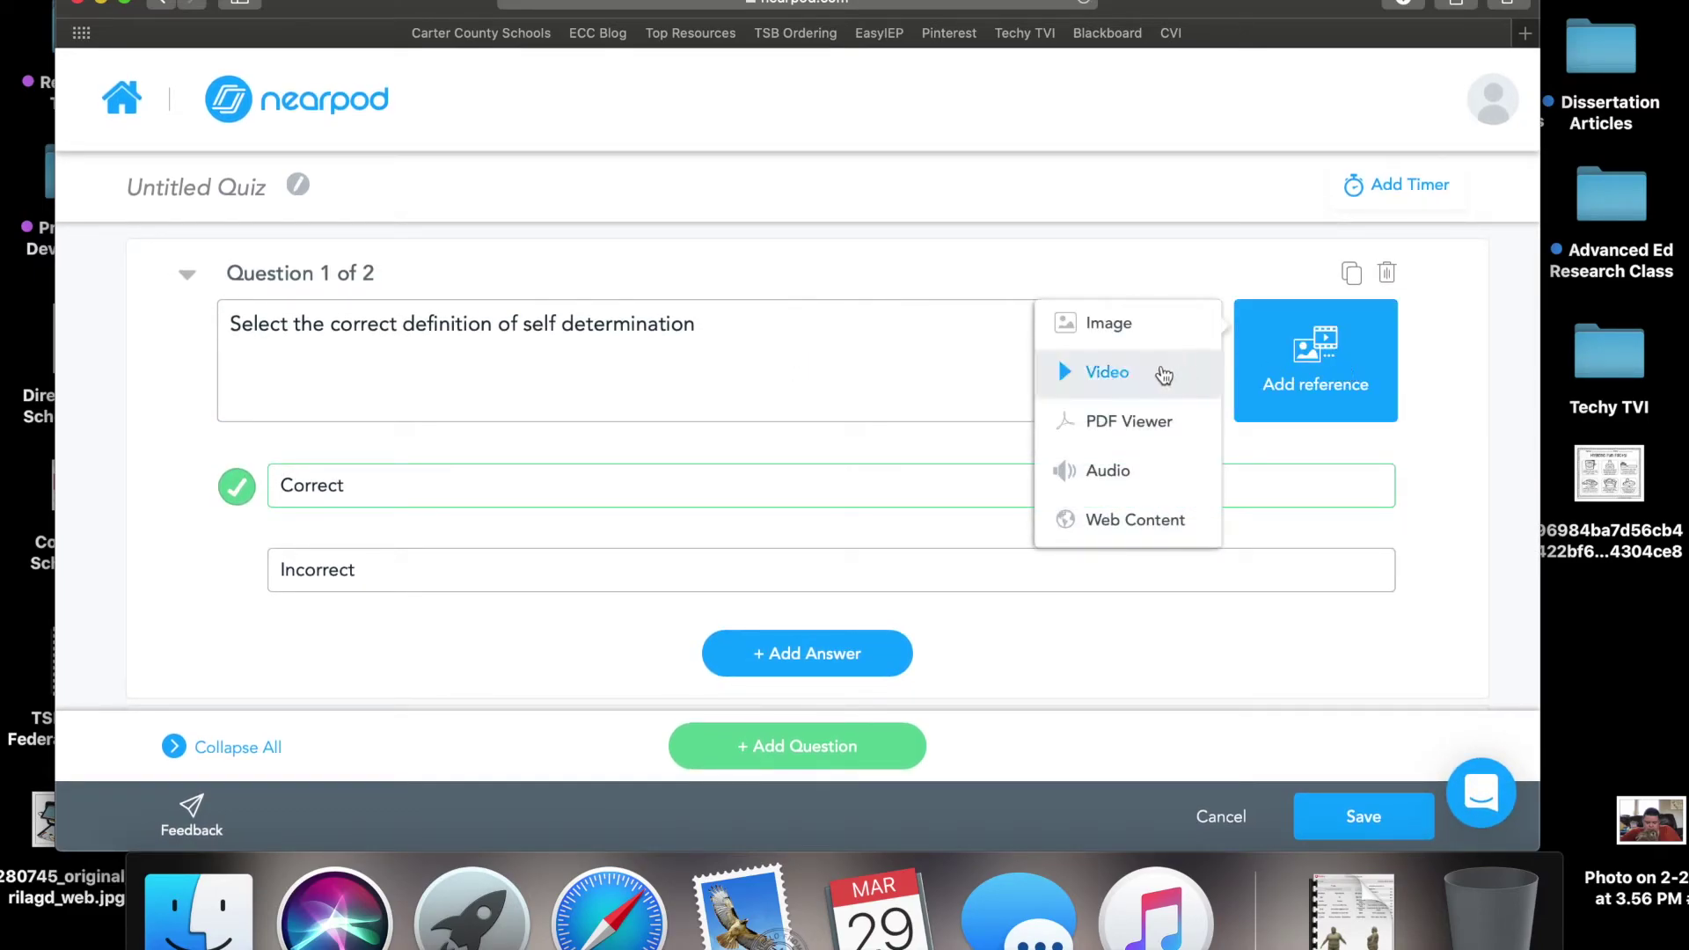
left_click(901, 378)
scroll(901, 378, "down", 5)
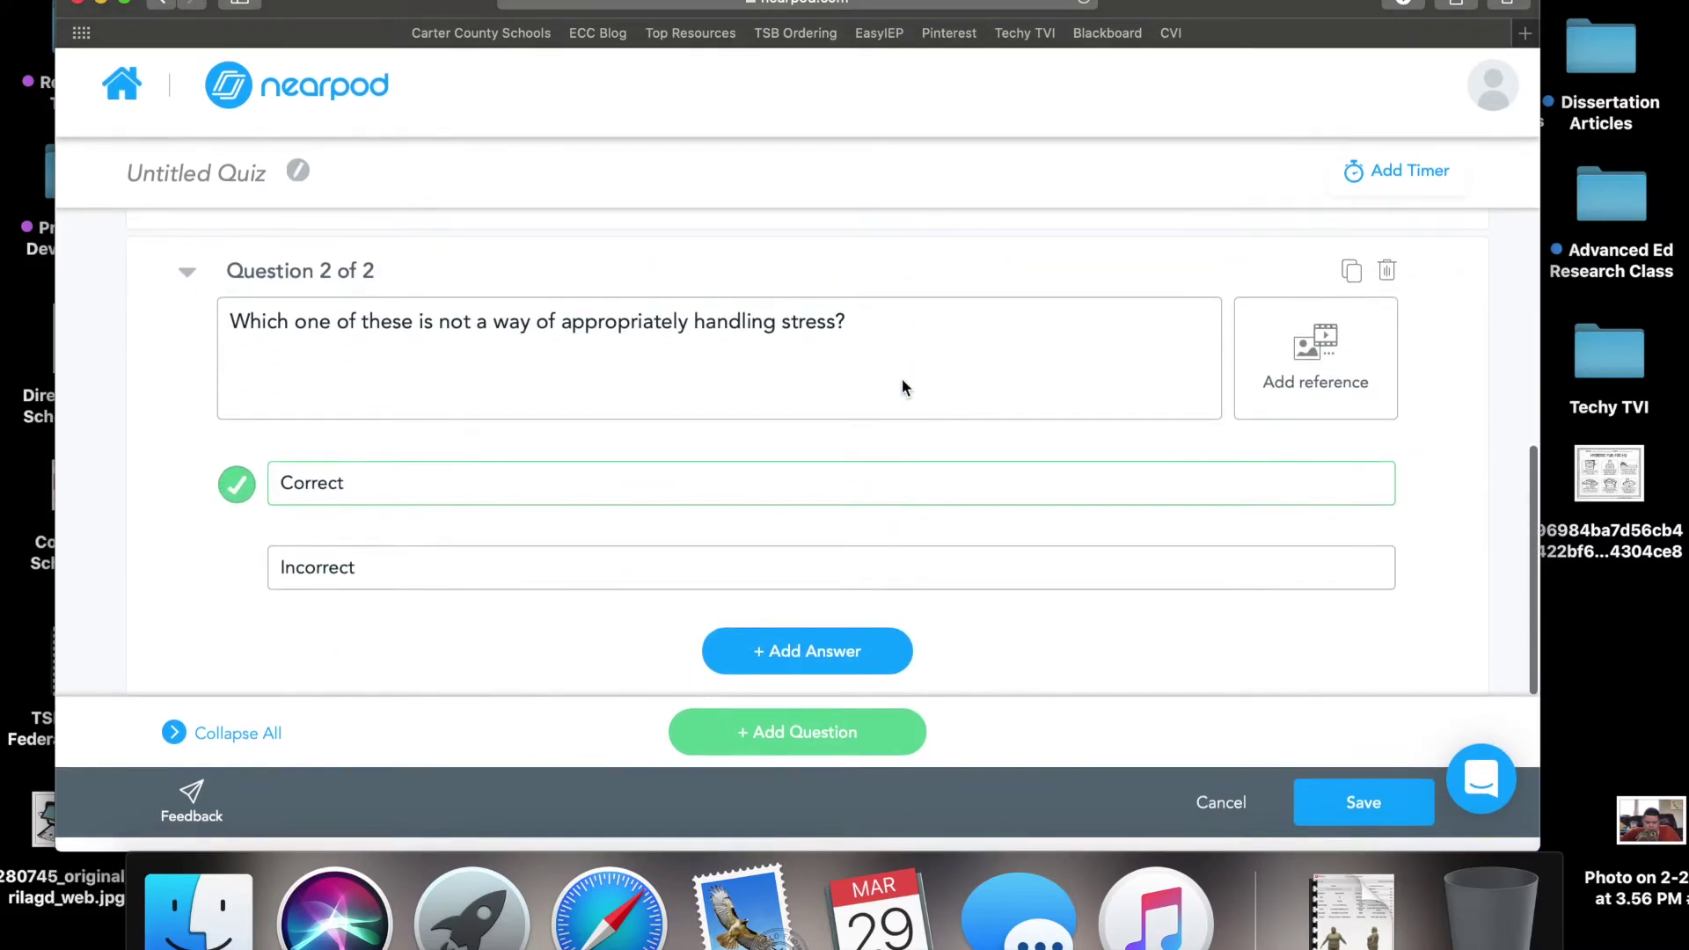
scroll(901, 378, "up", 5)
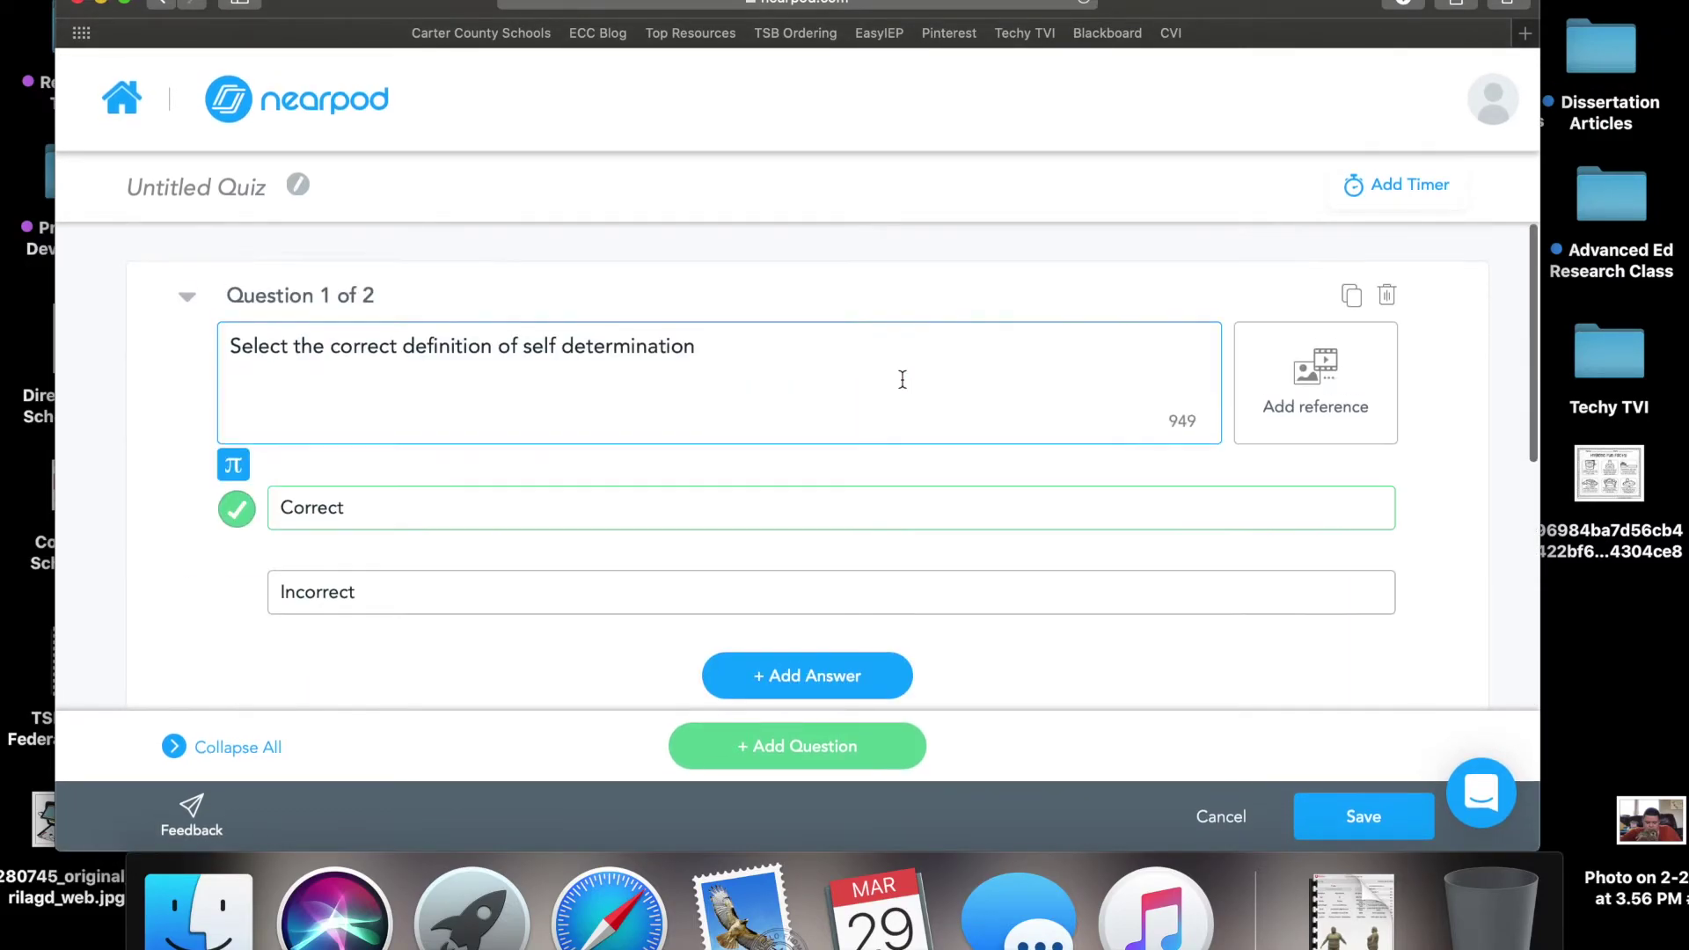
Title the quiz "Quick Review" and save it to the lesson.
left_click(181, 186)
type("Quick Review")
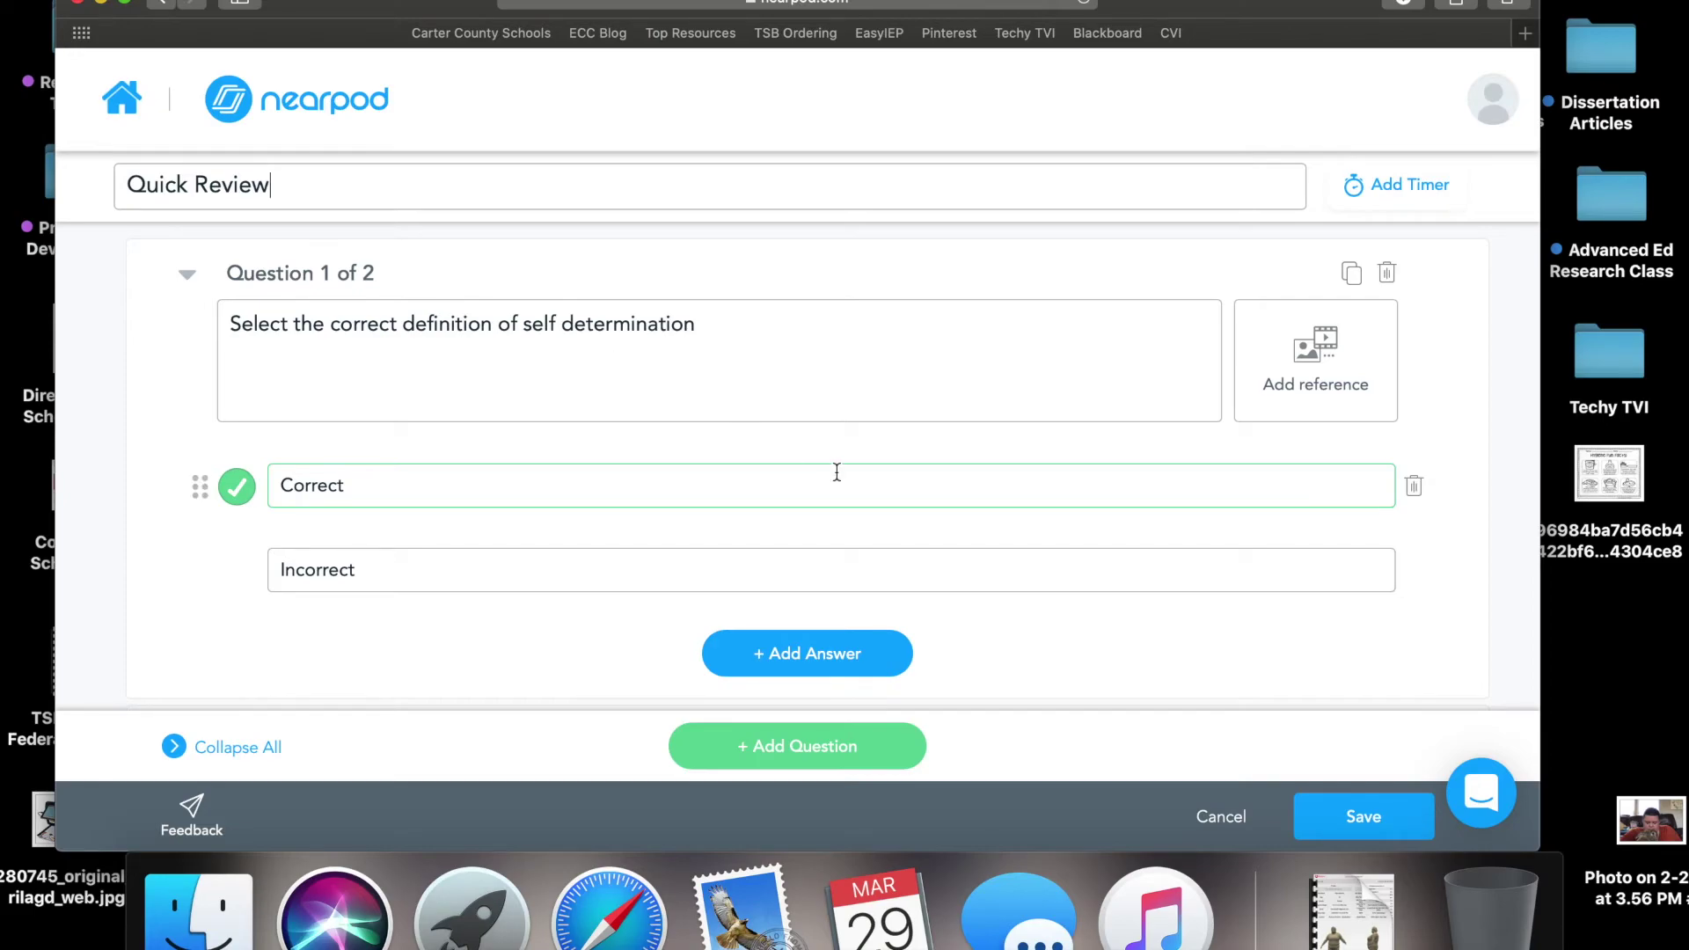
scroll(1091, 651, "down", 5)
left_click(1387, 835)
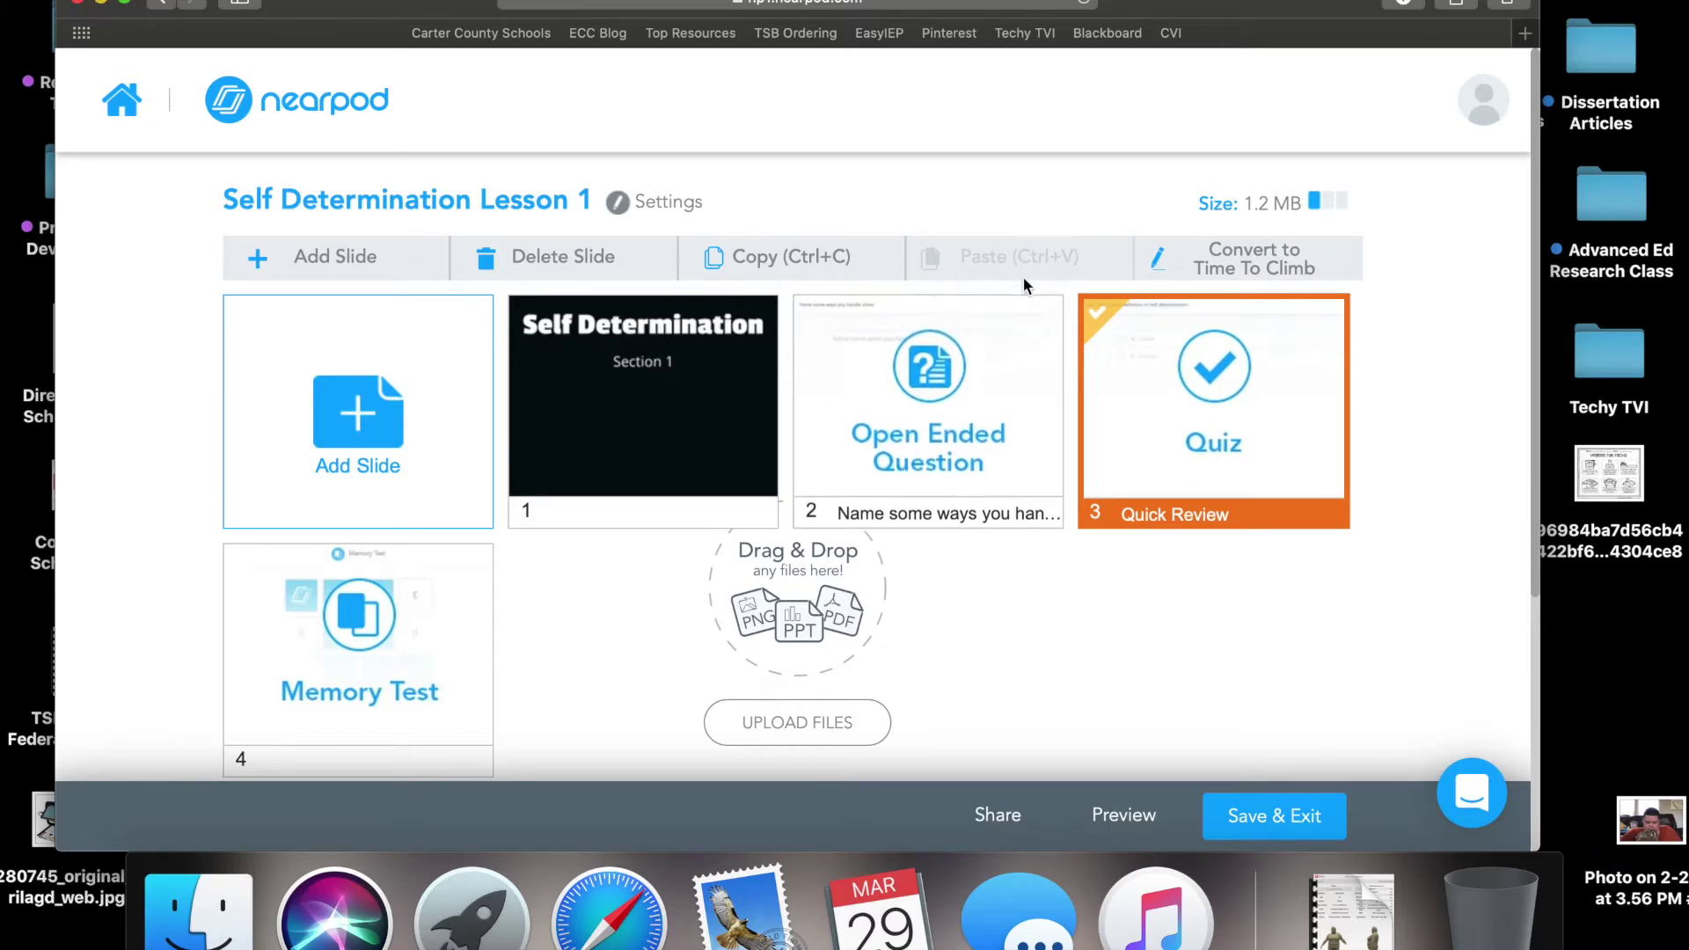
Save and exit Self Determination Lesson 1 with its grade set to Other.
scroll(909, 220, "down", 2)
scroll(909, 219, "up", 2)
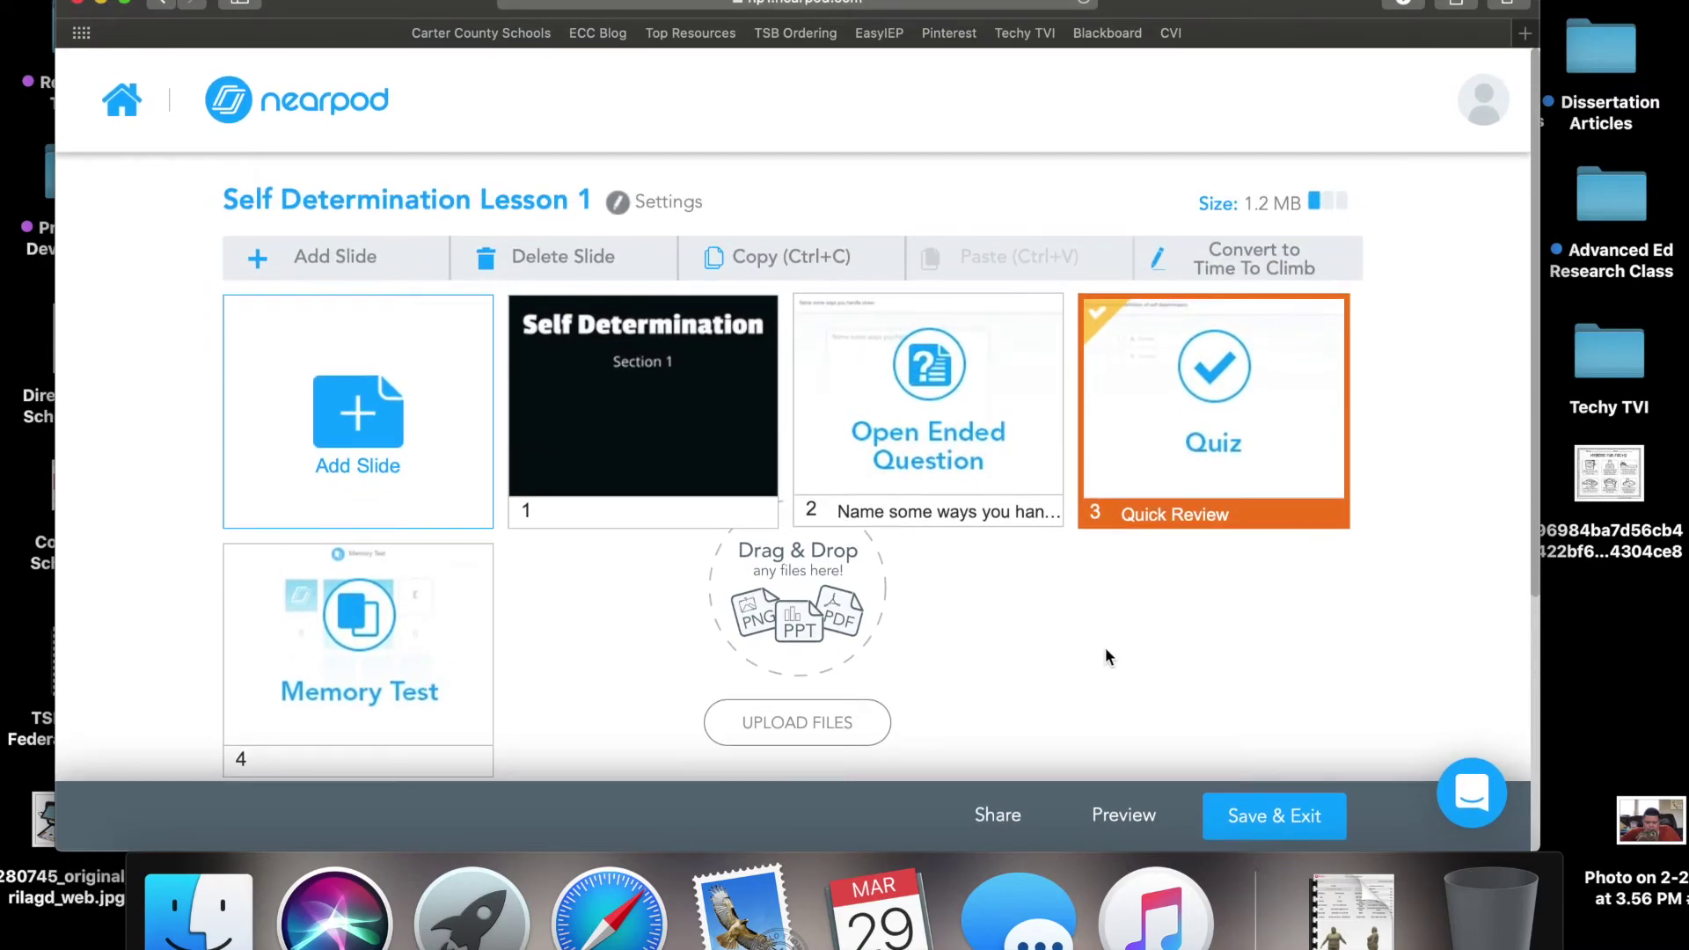
left_click(1273, 818)
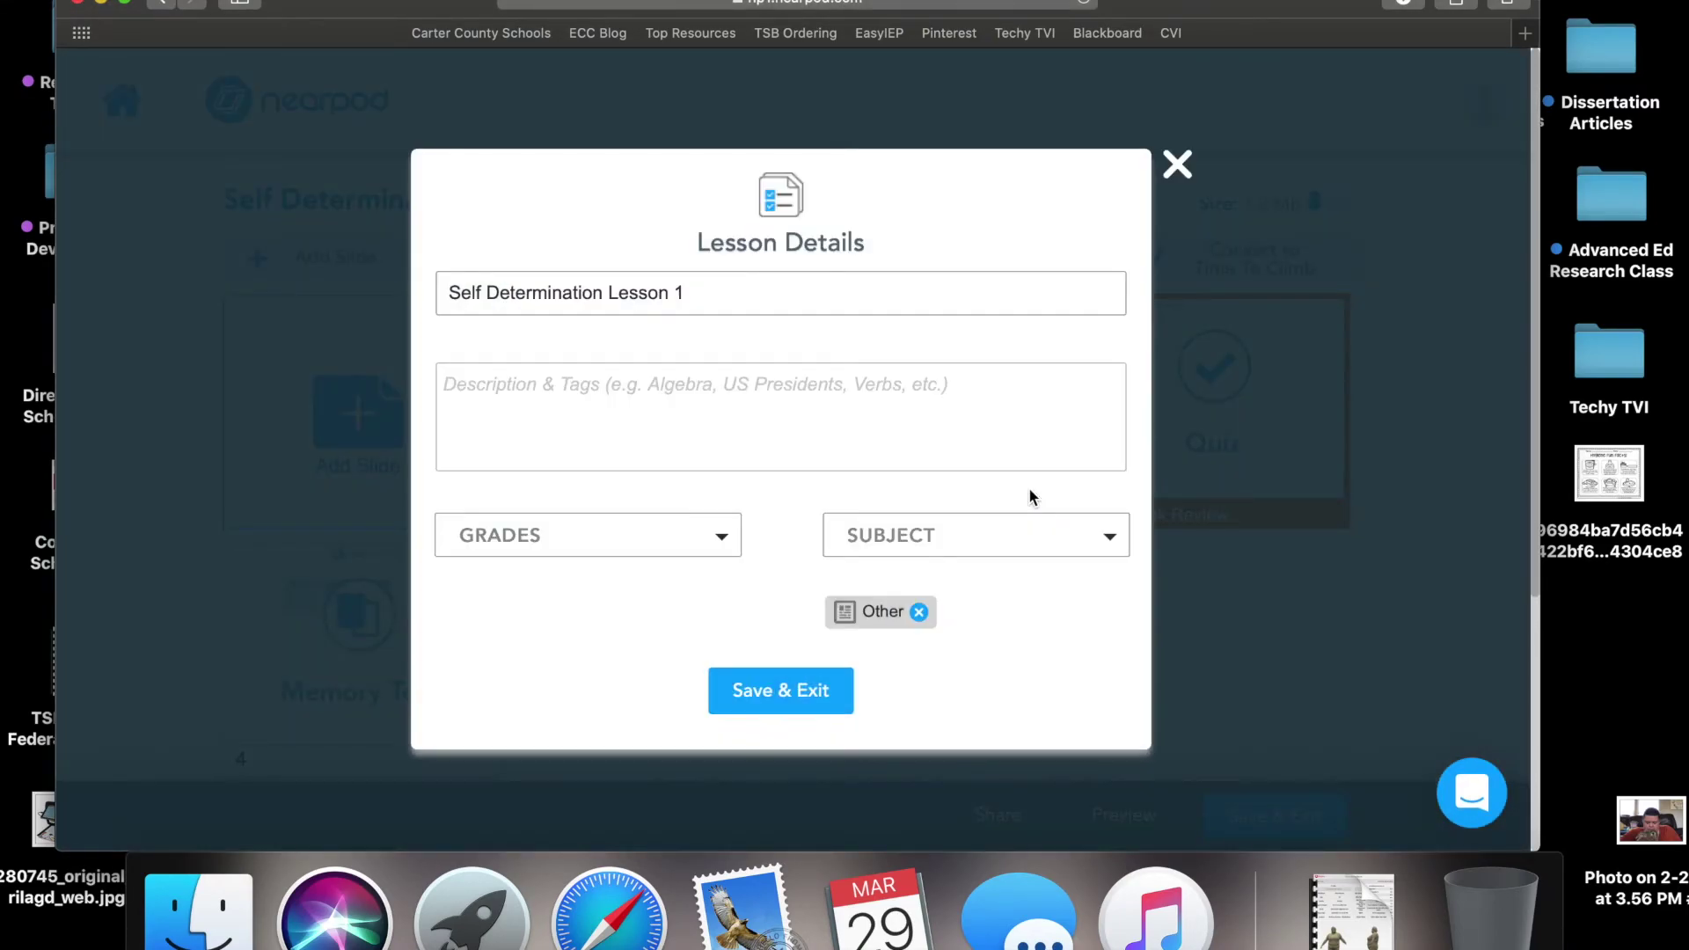
left_click(836, 691)
left_click(649, 540)
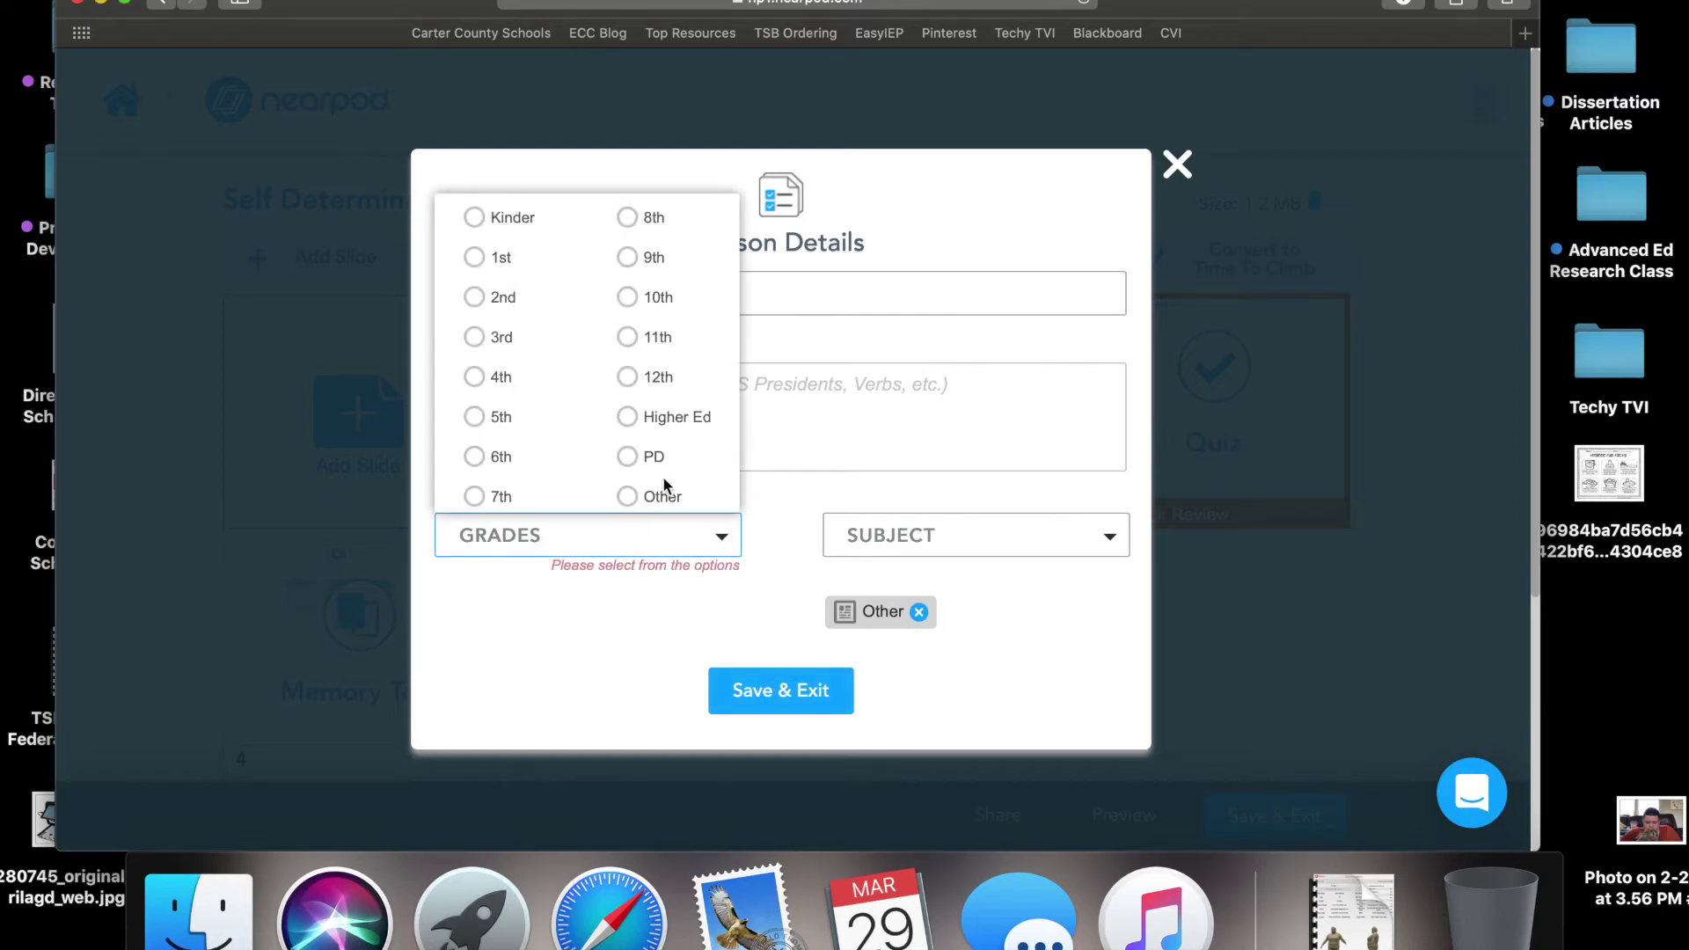
left_click(627, 497)
left_click(780, 691)
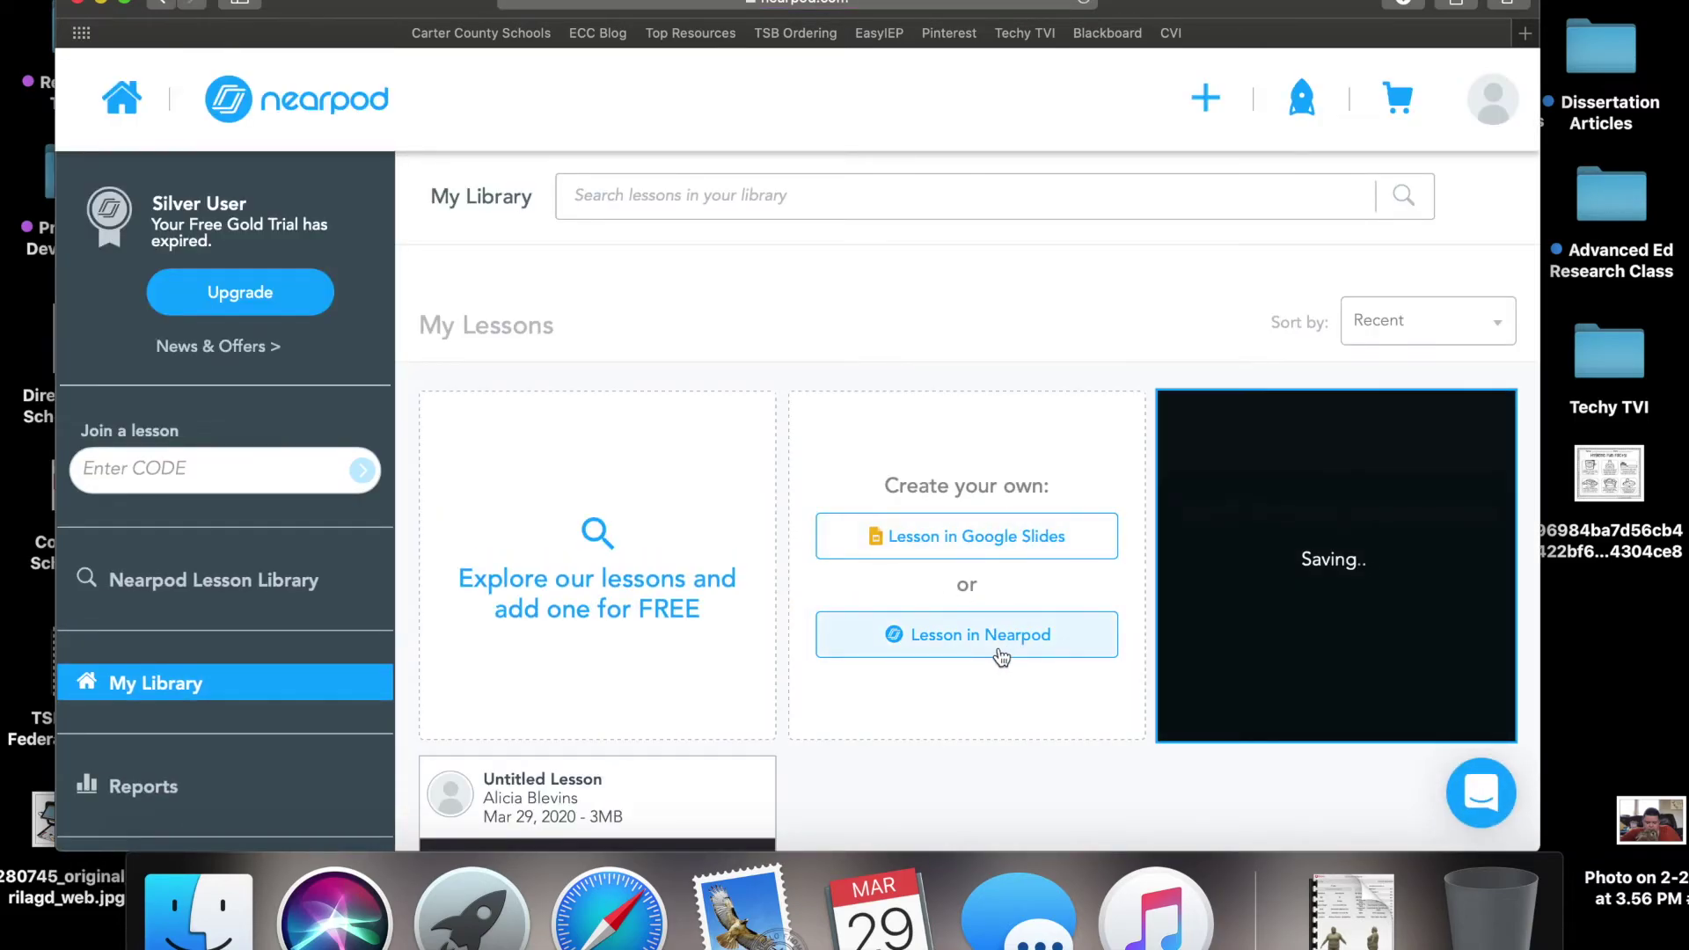
Launch the saved lesson in Student-Paced mode and open it in the Nearpod mobile app with the lesson code.
scroll(928, 711, "down", 3)
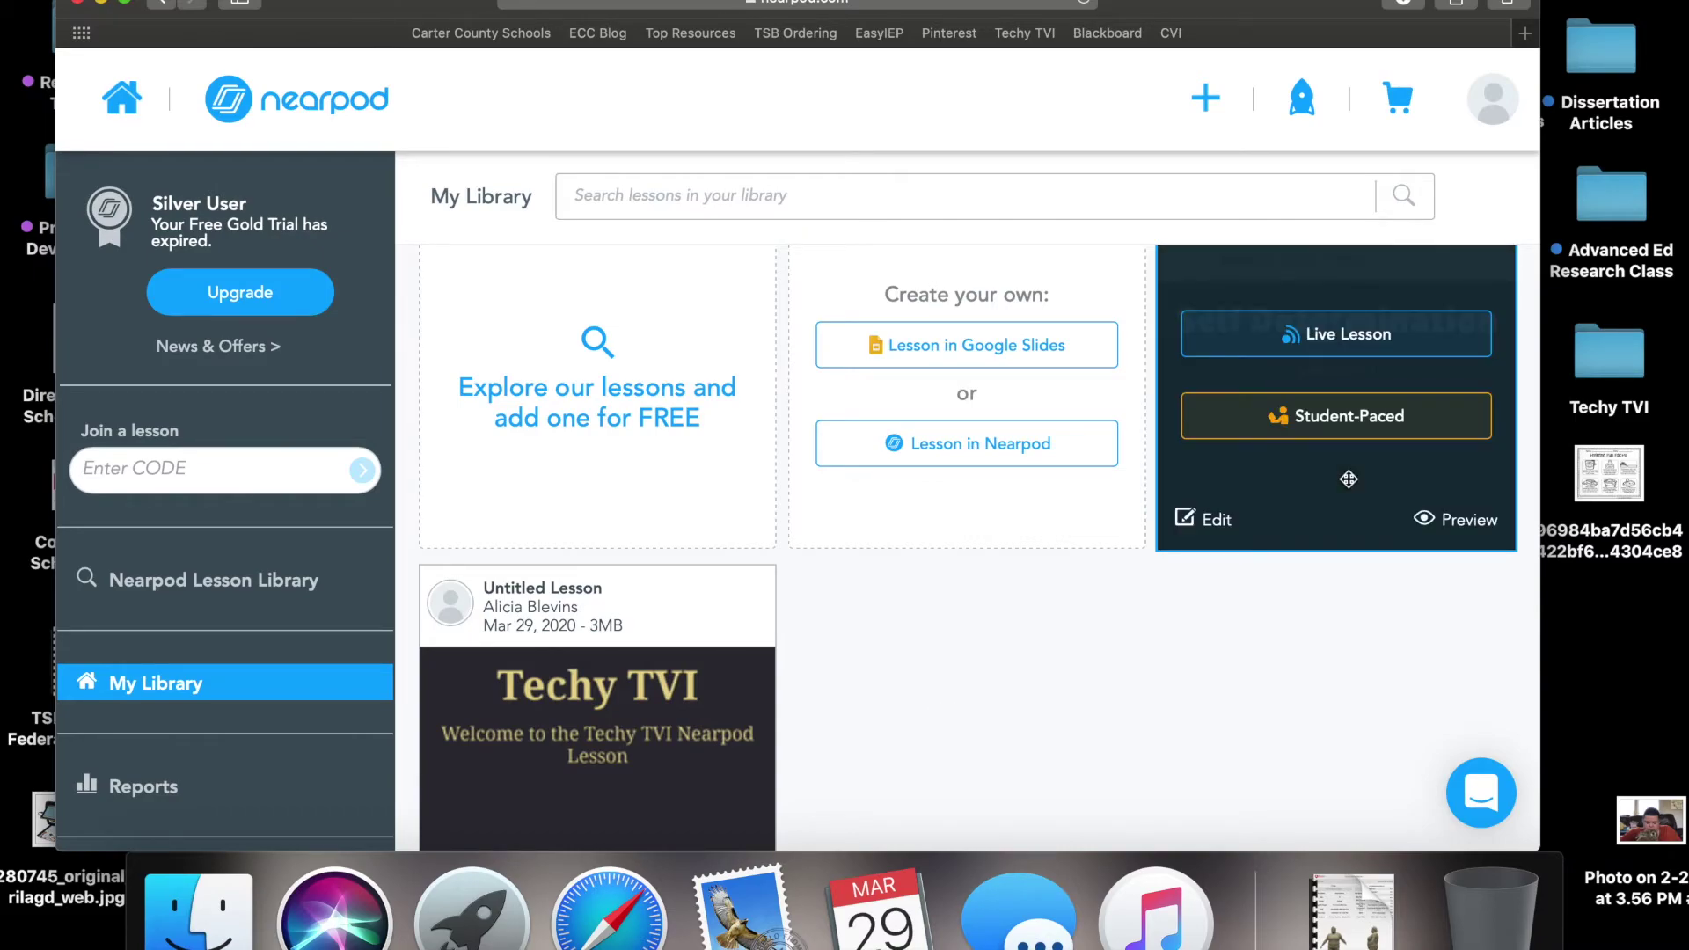
left_click(1362, 420)
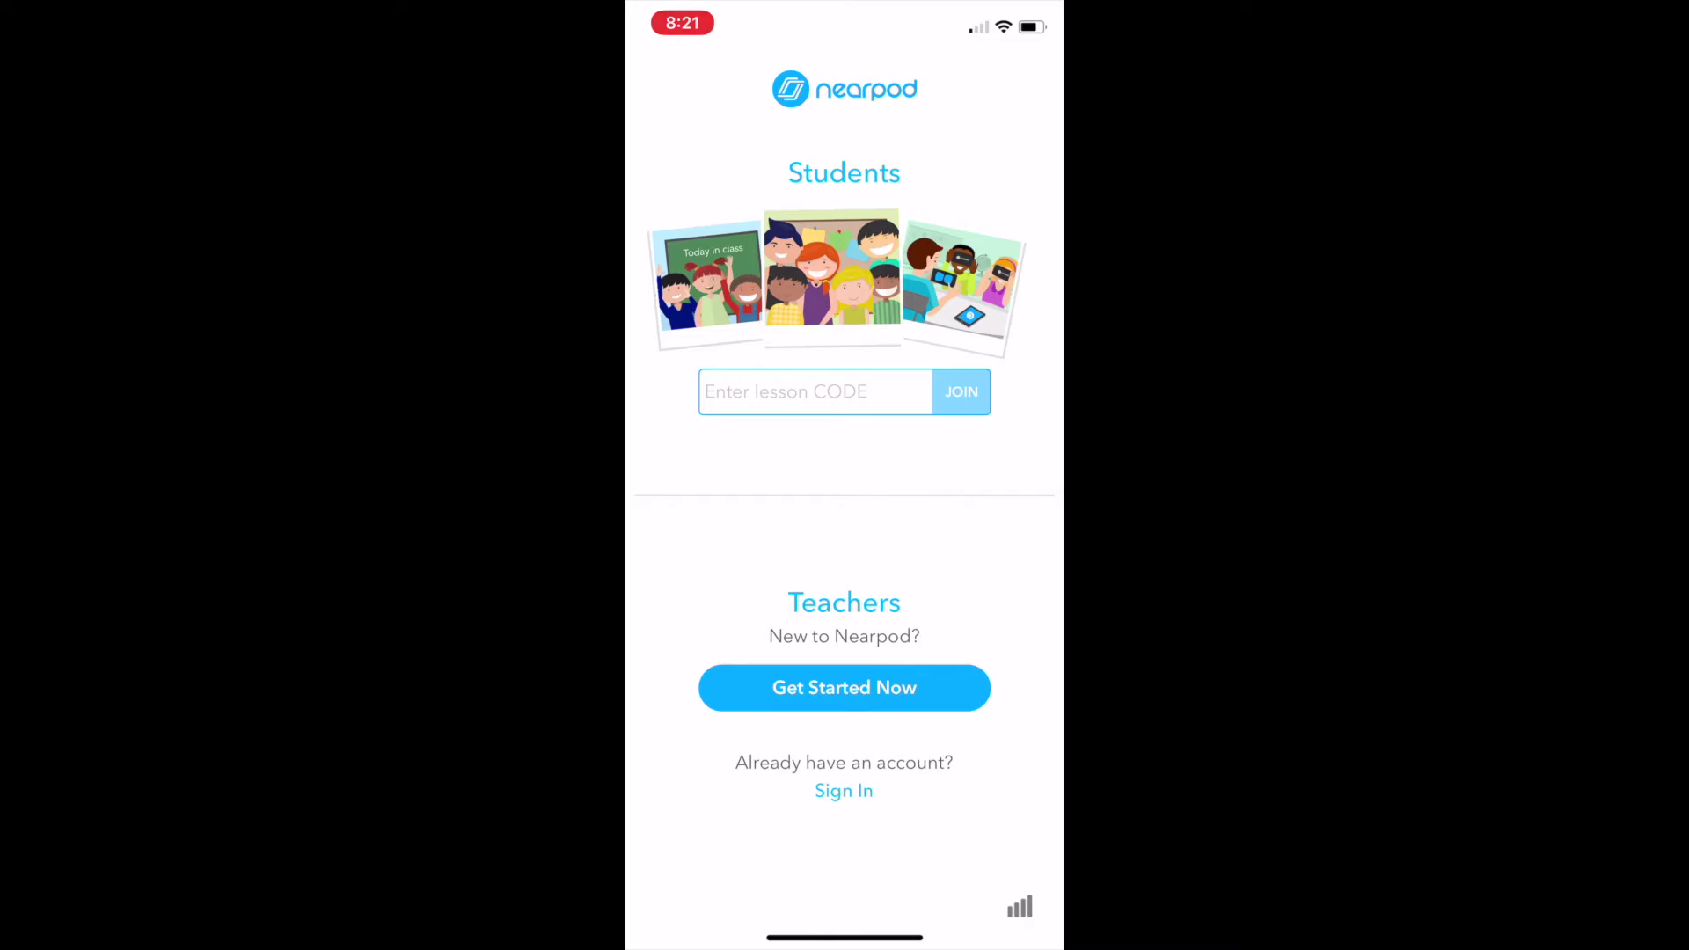
left_click(816, 392)
type("NGIUY")
left_click(961, 392)
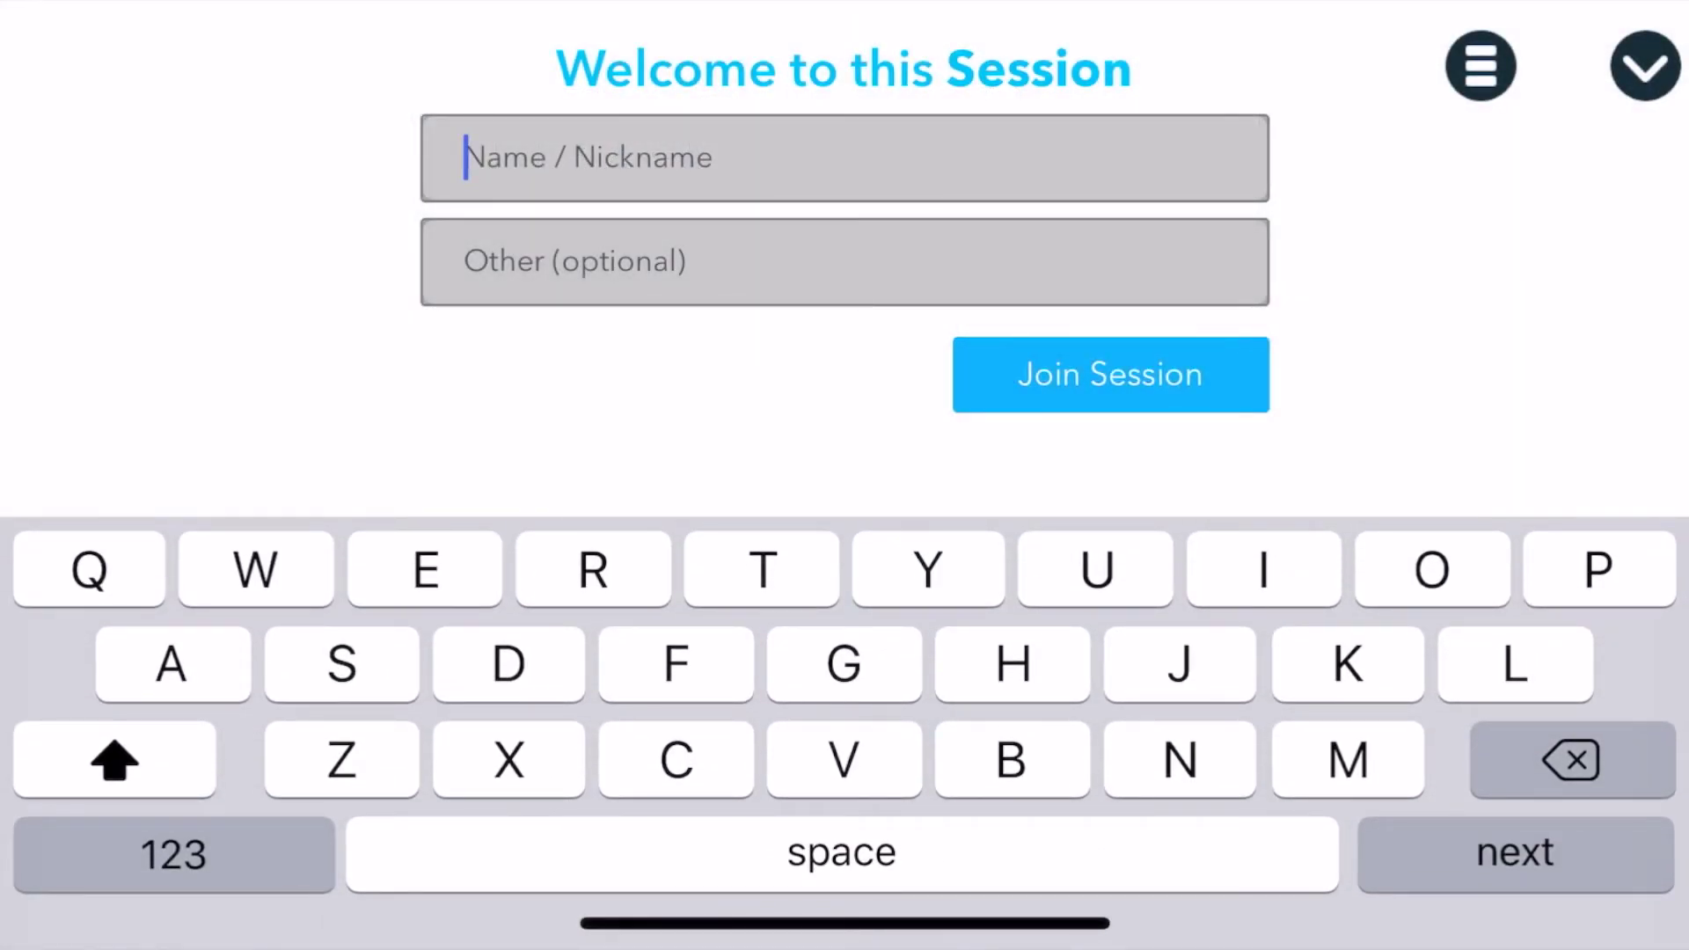
Join the session with "Student" as the nickname.
type("Studen")
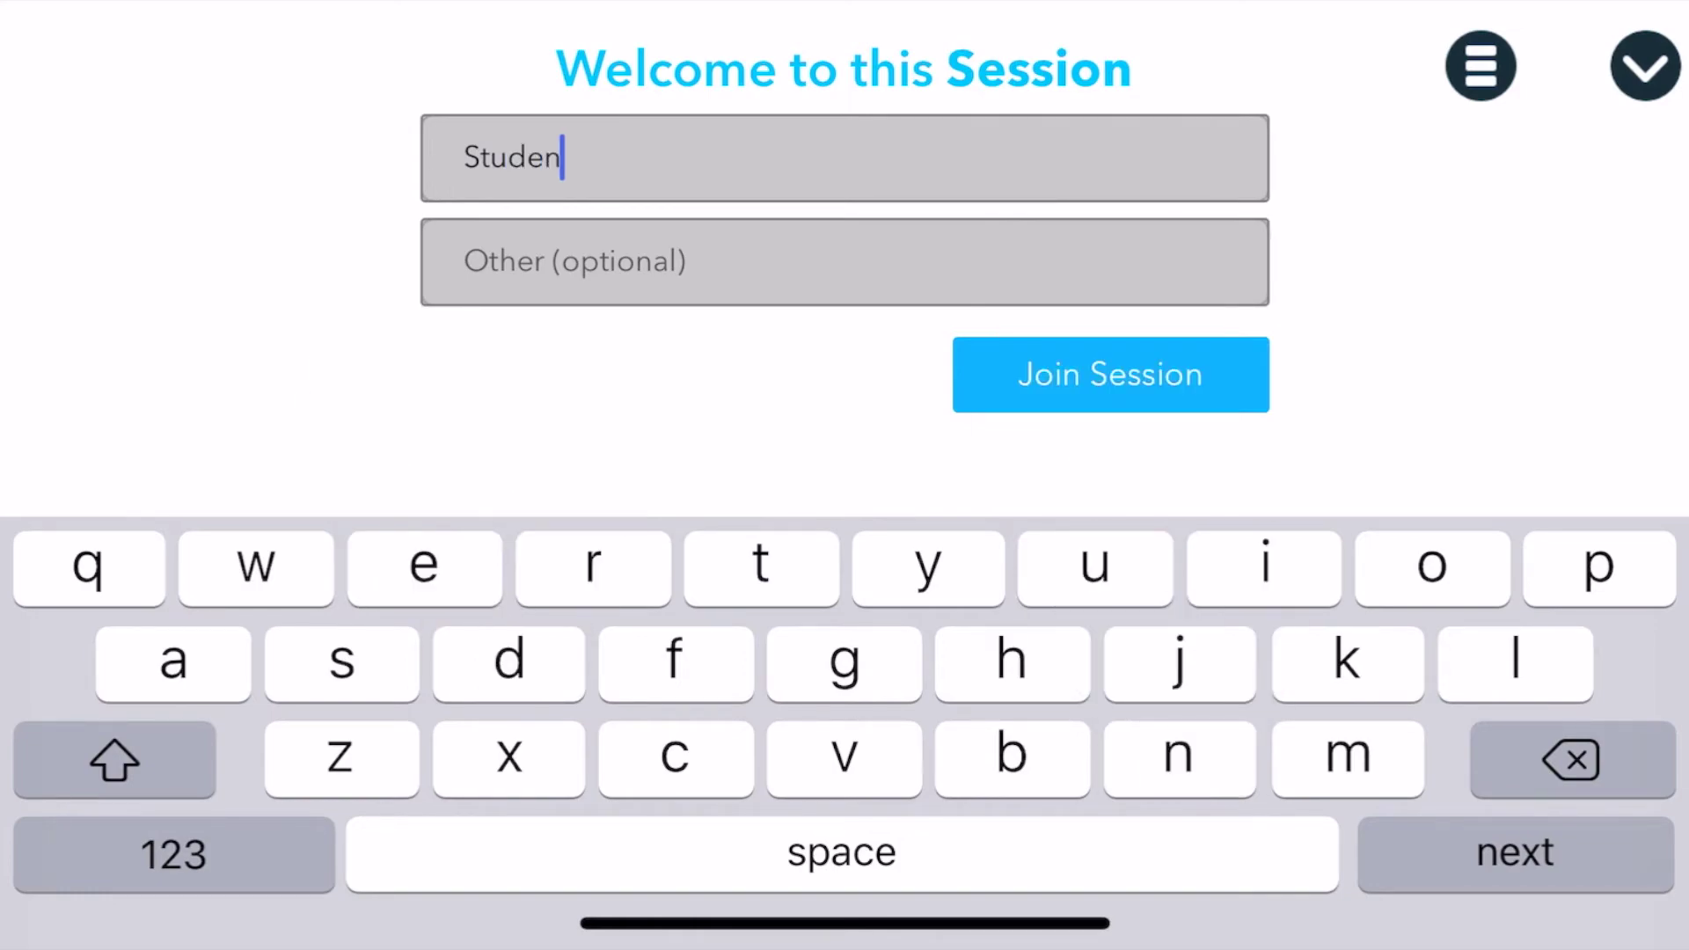
type("t")
left_click(1110, 374)
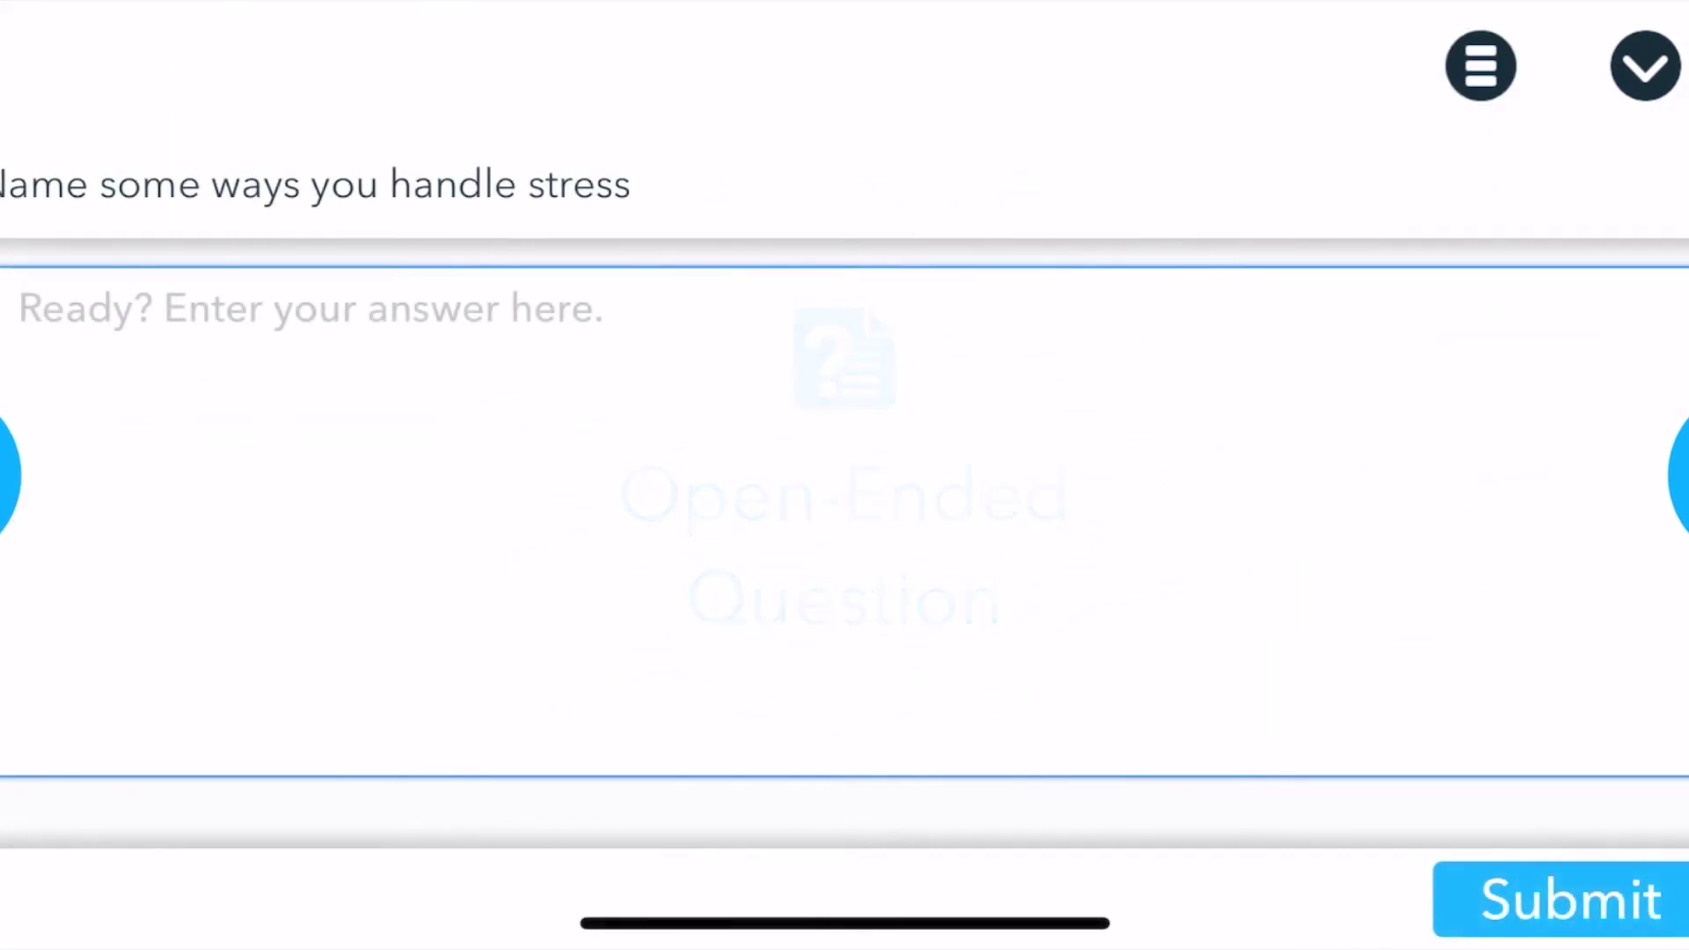
left_click(20, 308)
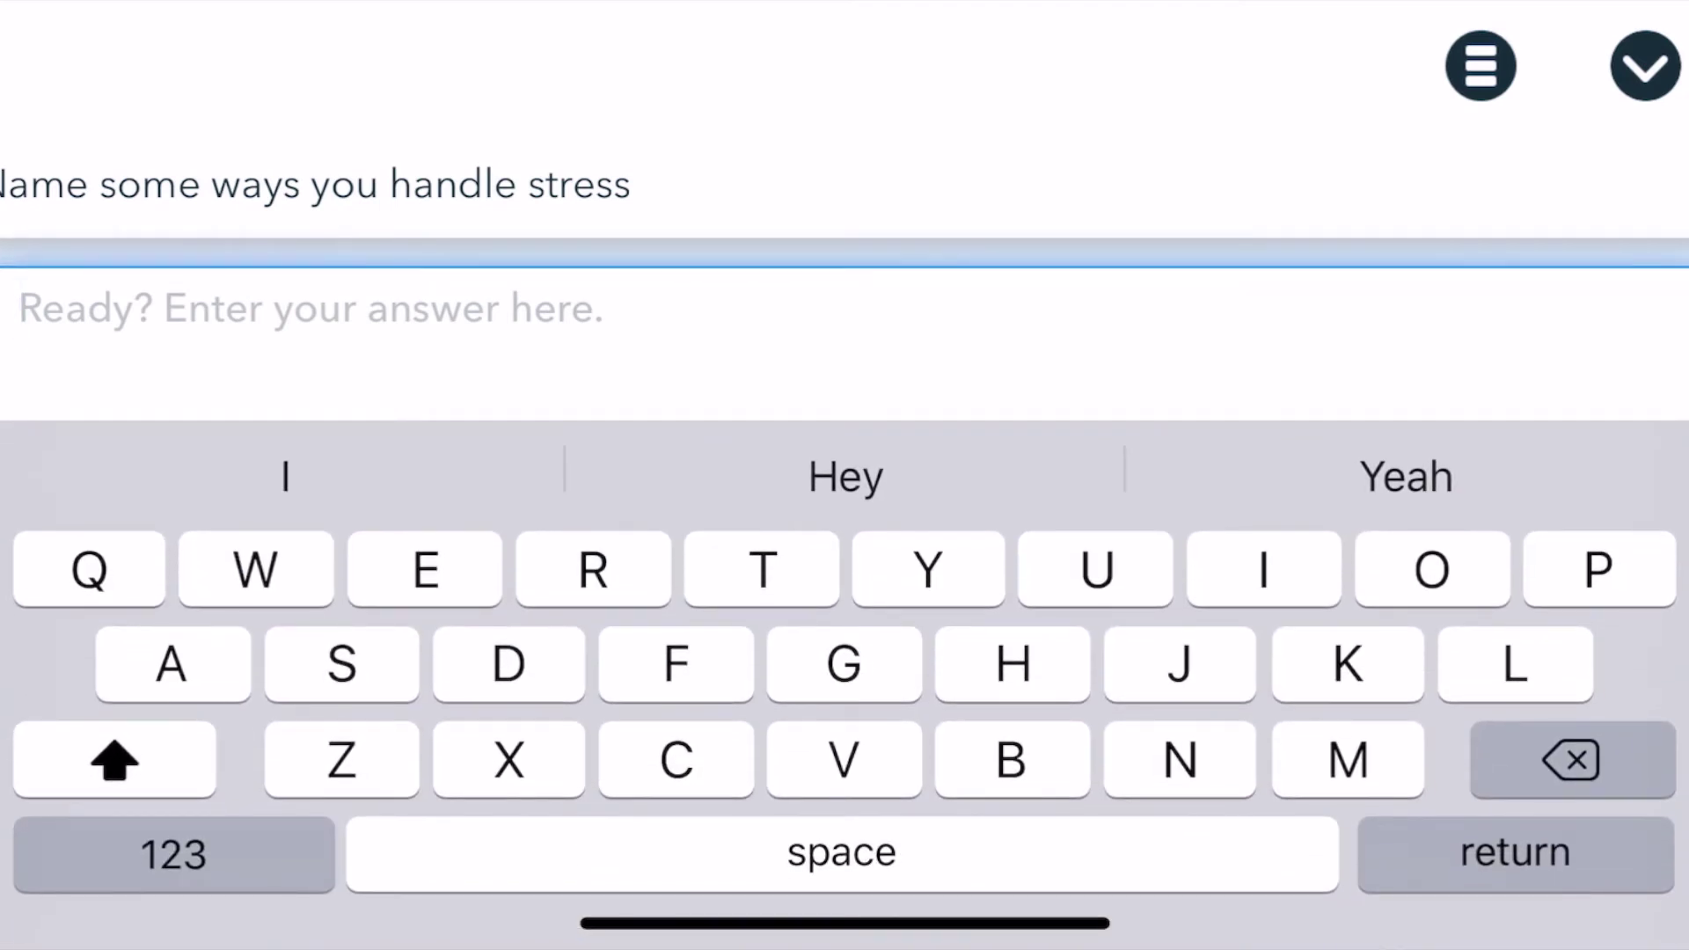
type("Cry")
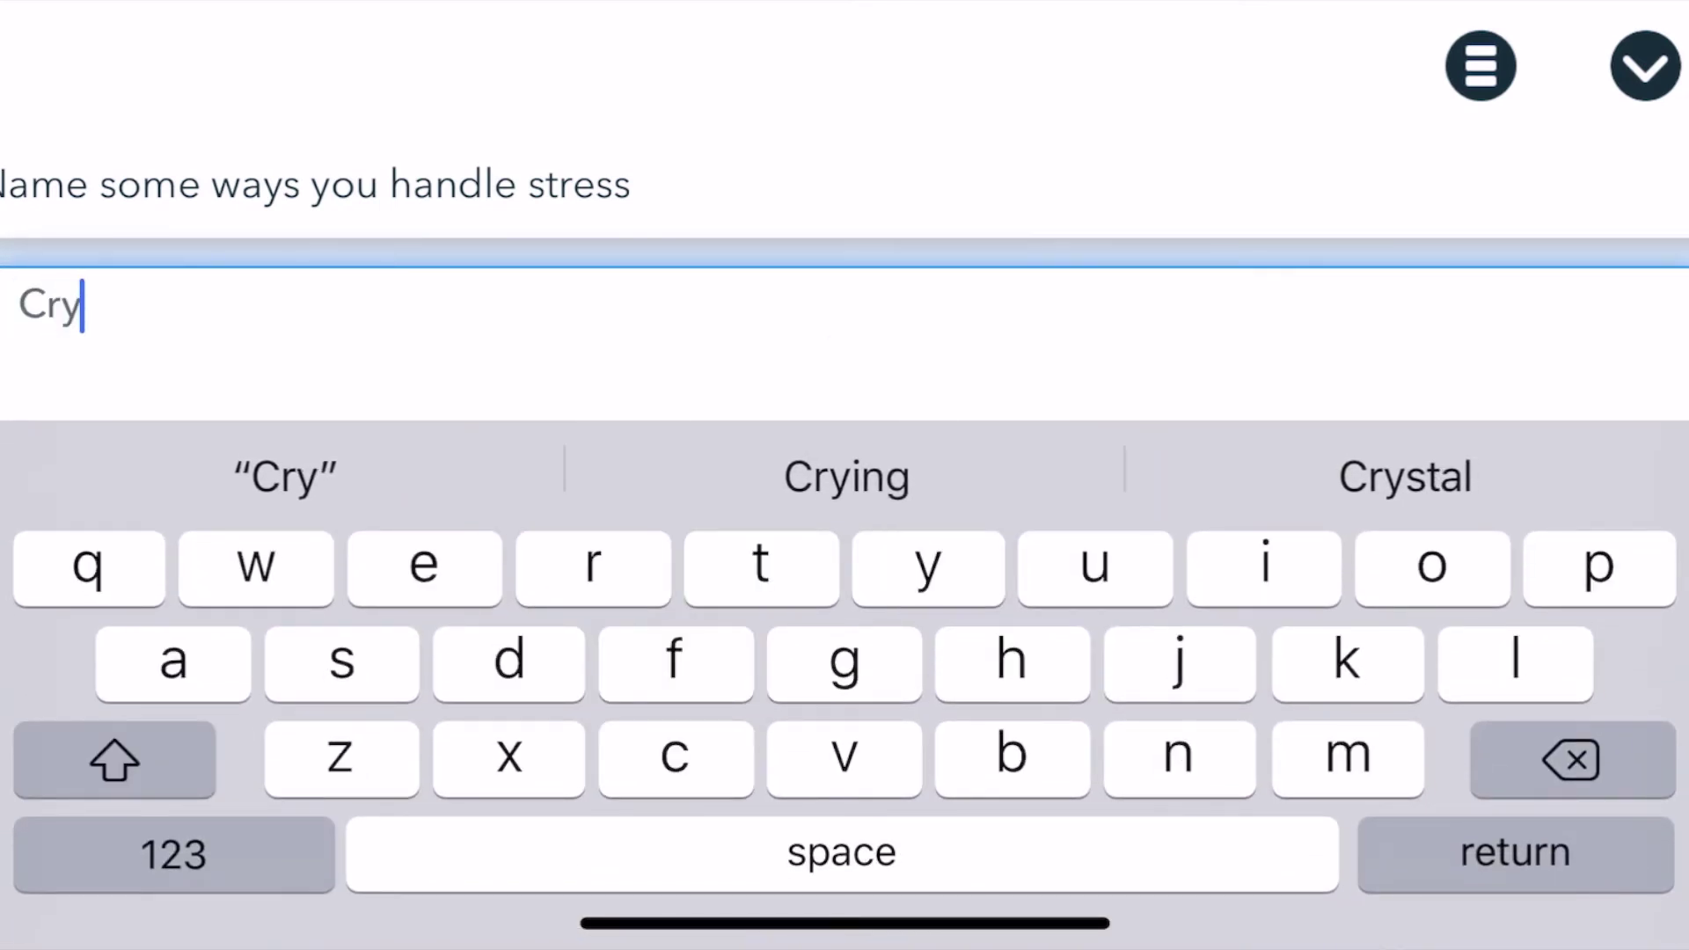
key("BackSpace")
key("BackSpace")
key("BackSpace")
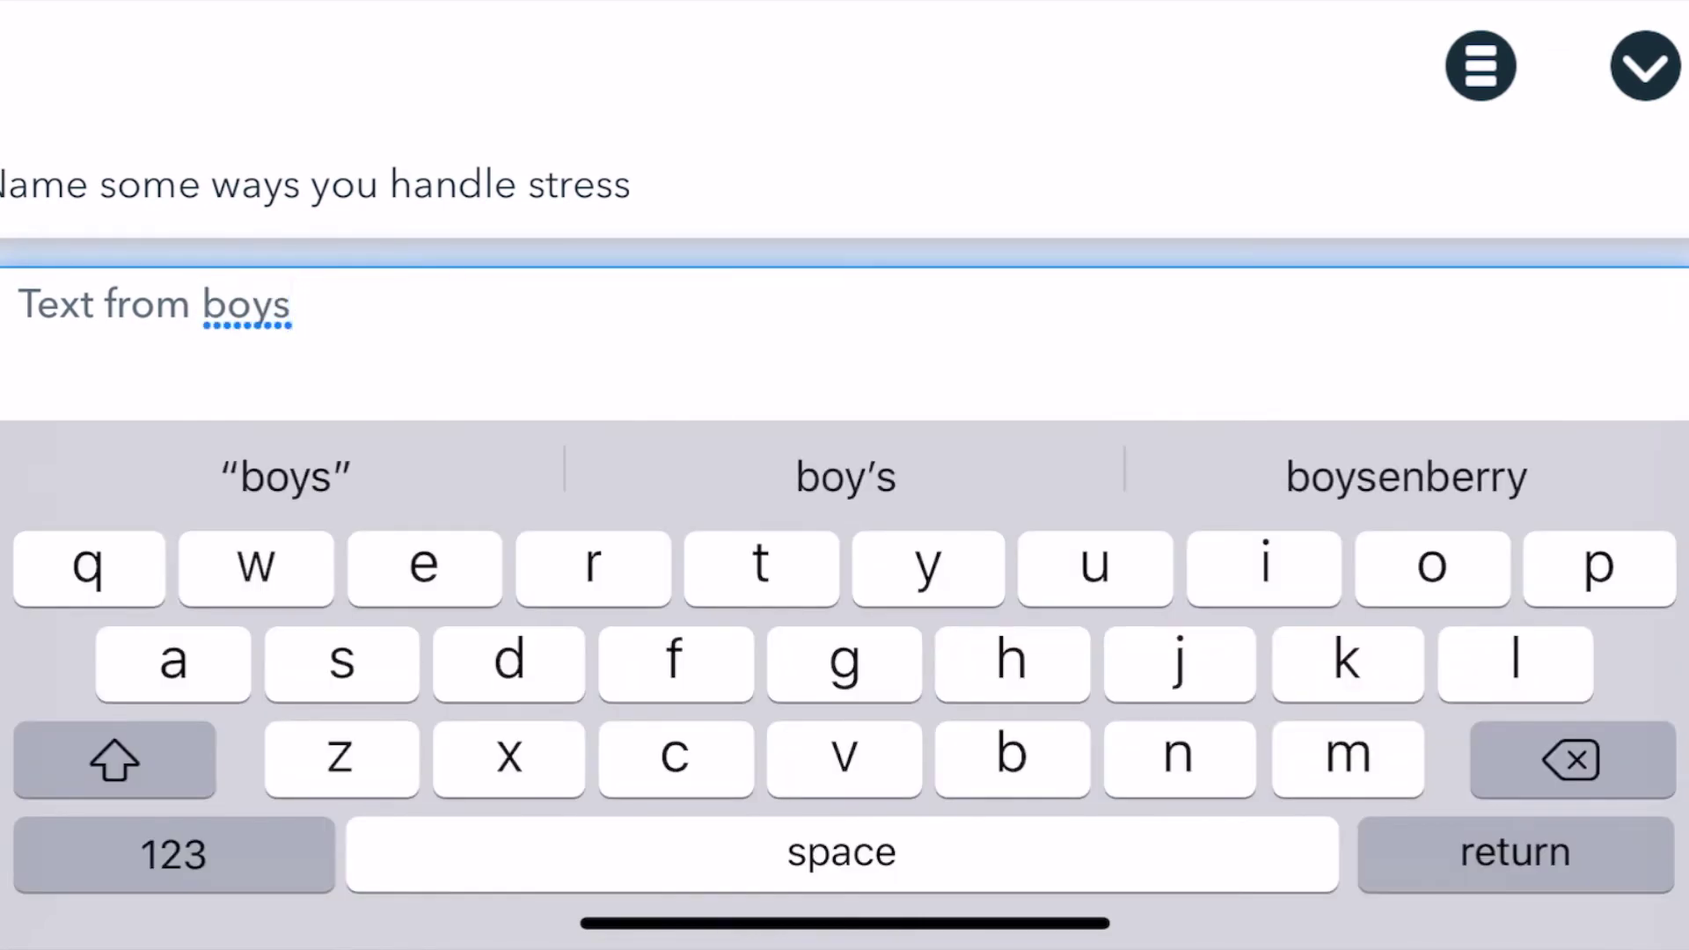
Correct the last word of the open-ended answer about handling stress so it reads "Text from Voice".
key("BackSpace")
key("BackSpace")
key("BackSpace")
key("BackSpace")
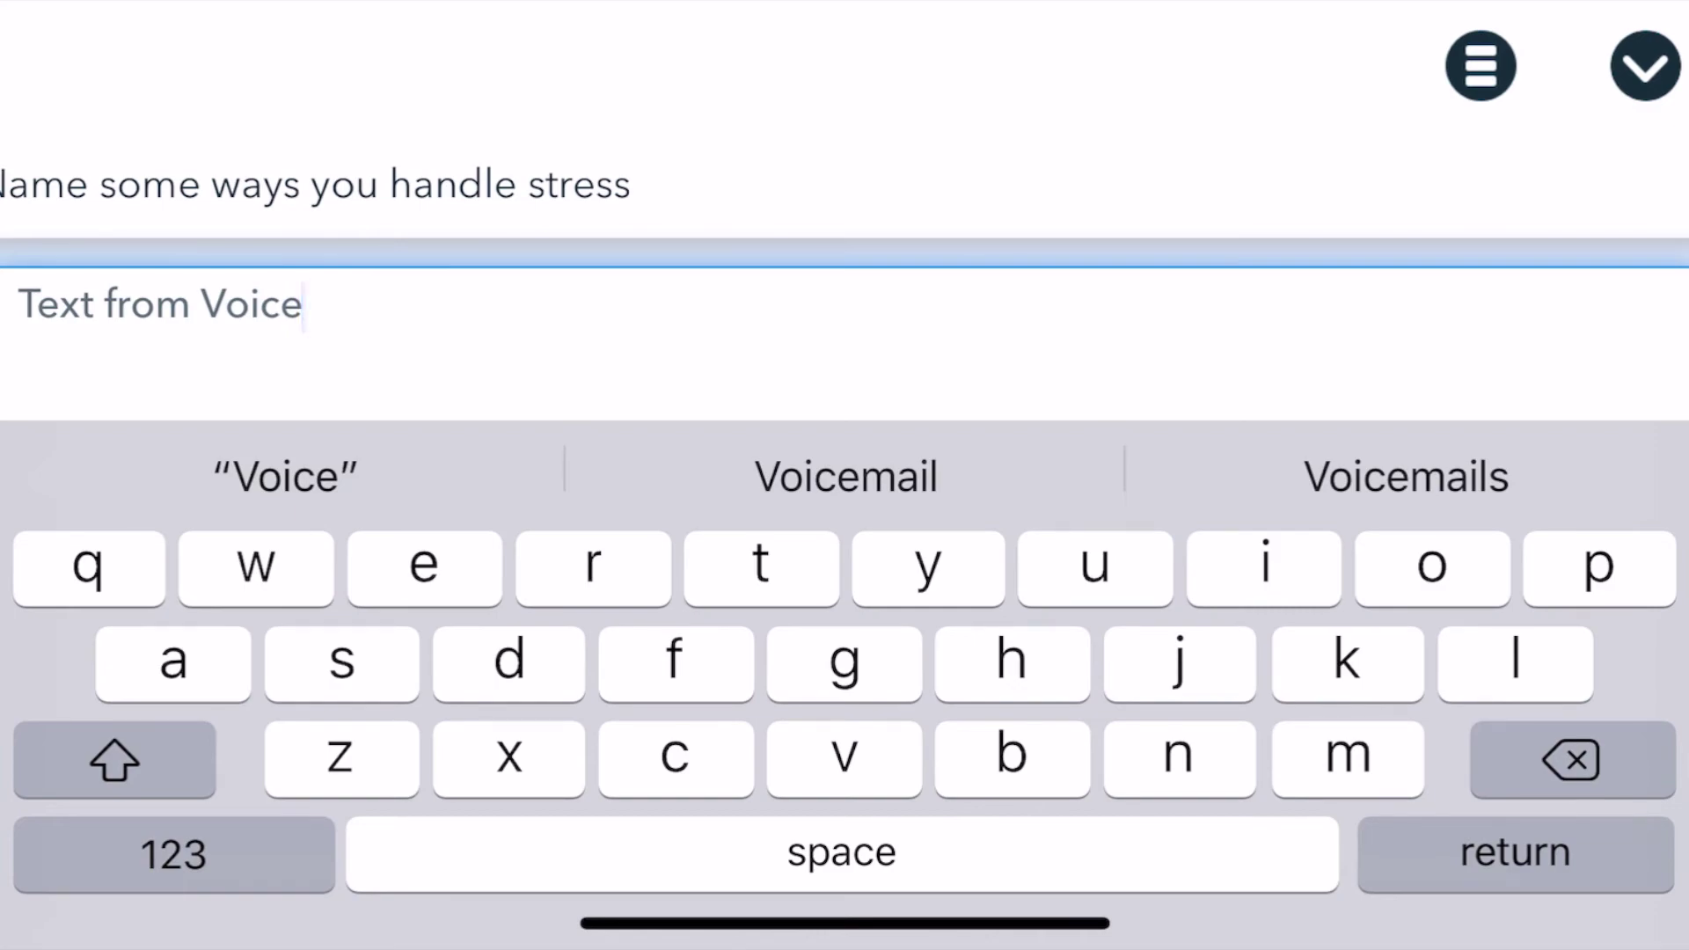
left_click(304, 304)
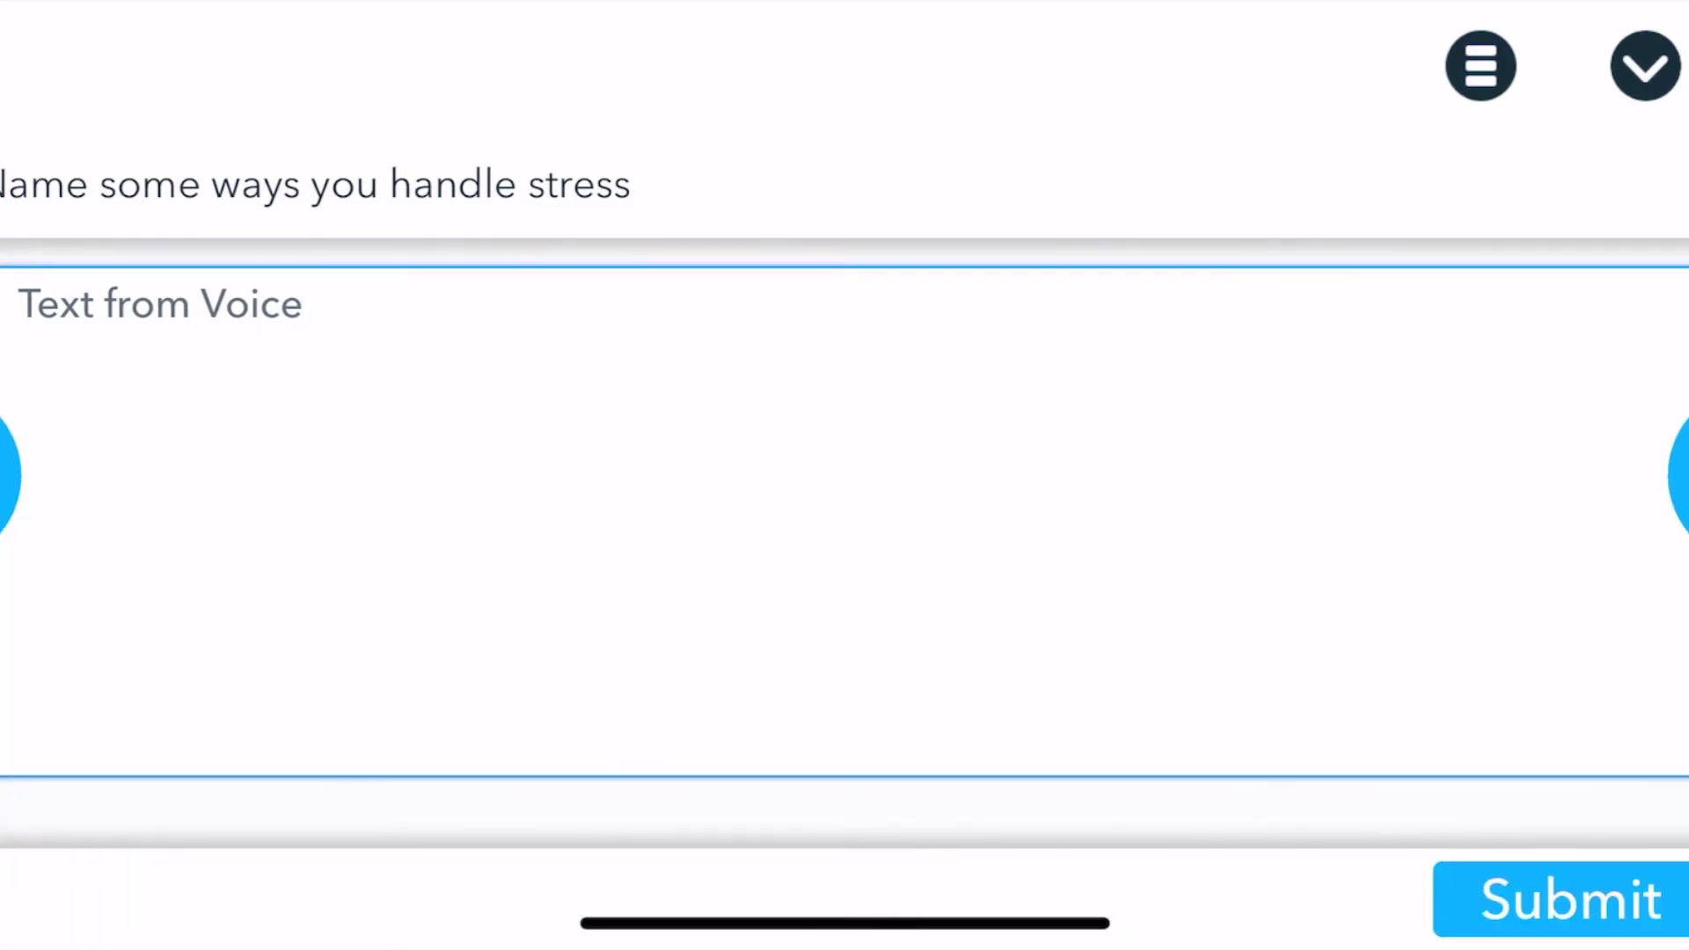
left_click(303, 303)
left_click(1264, 568)
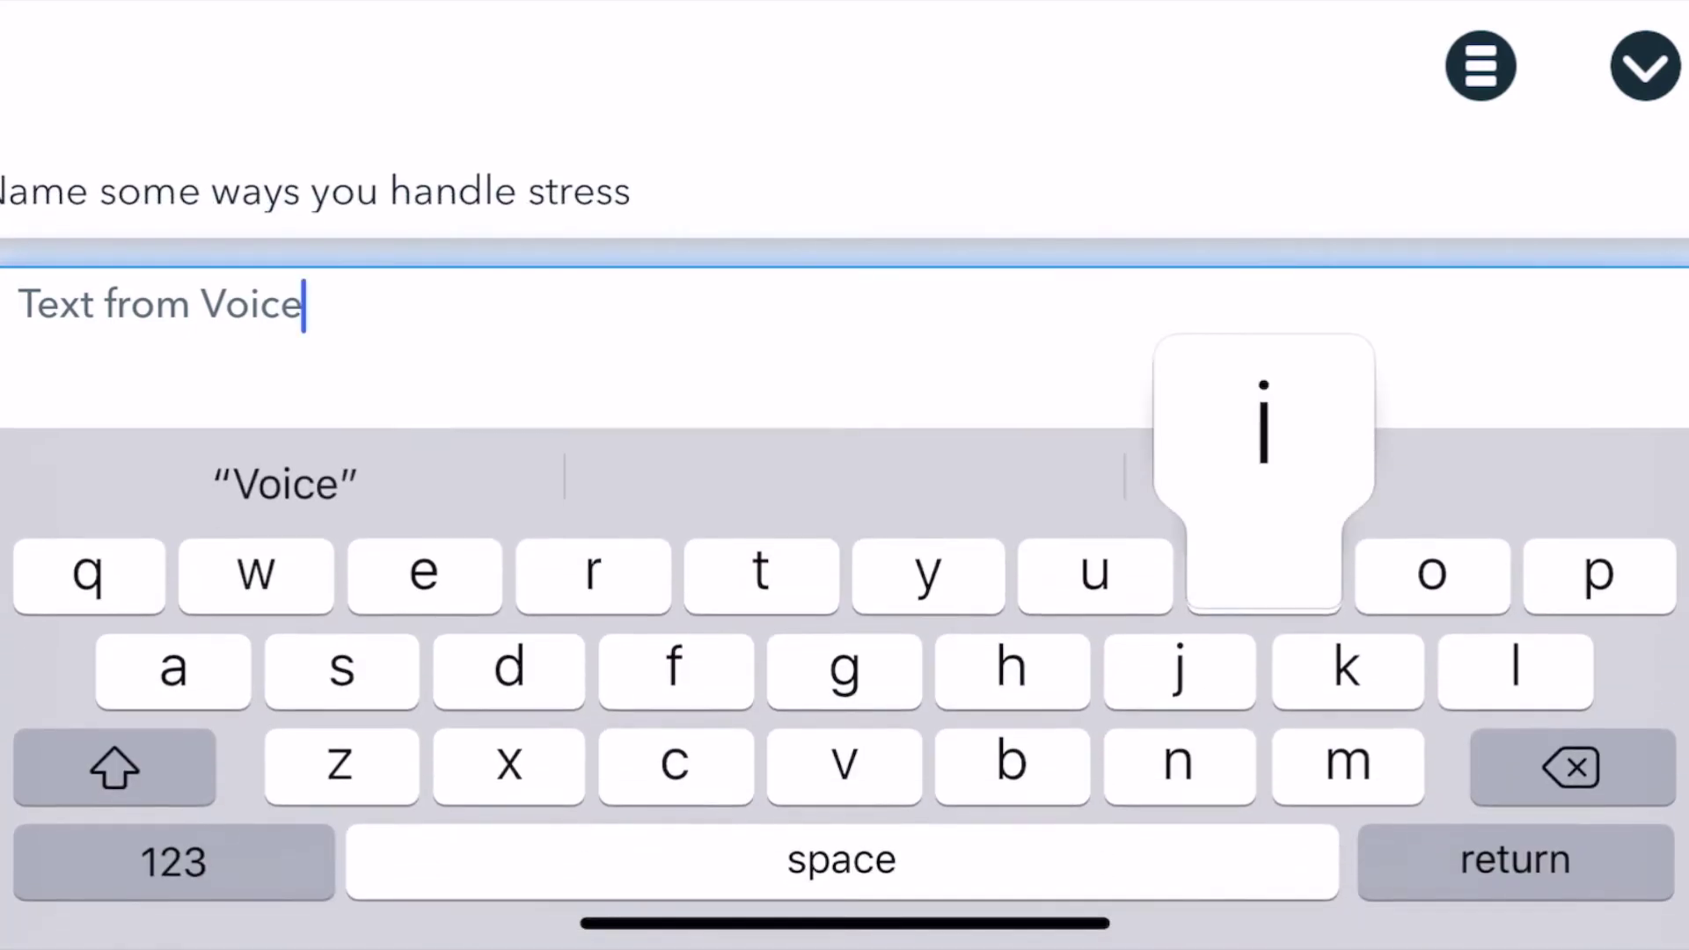
type("i")
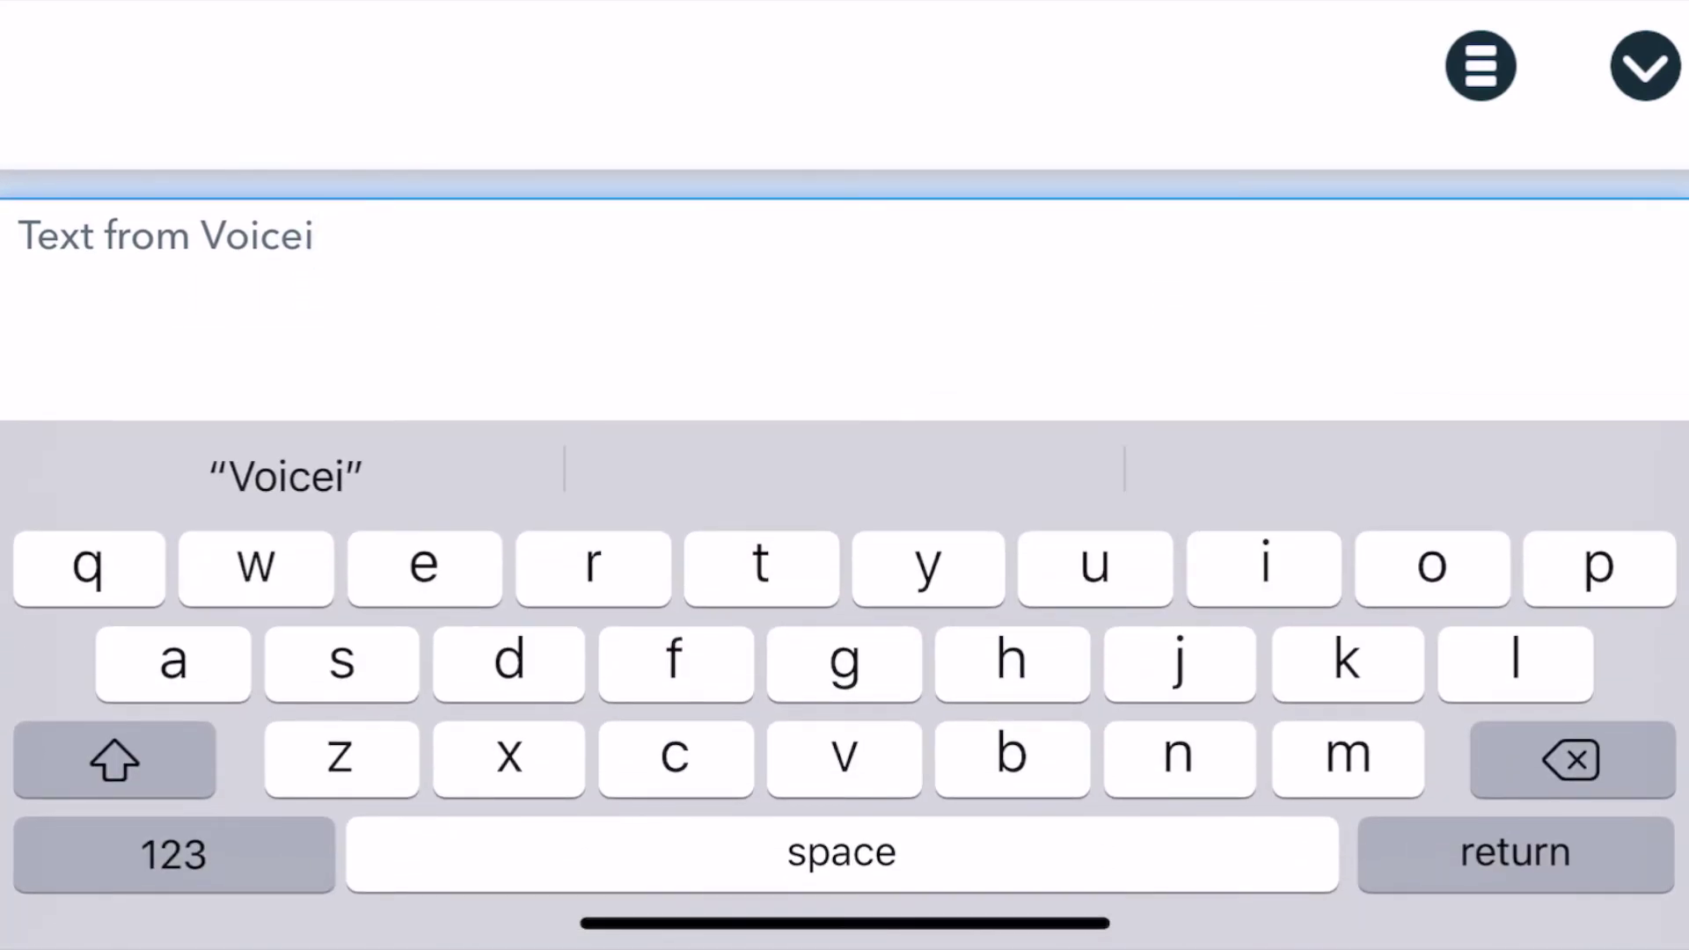
key("BackSpace")
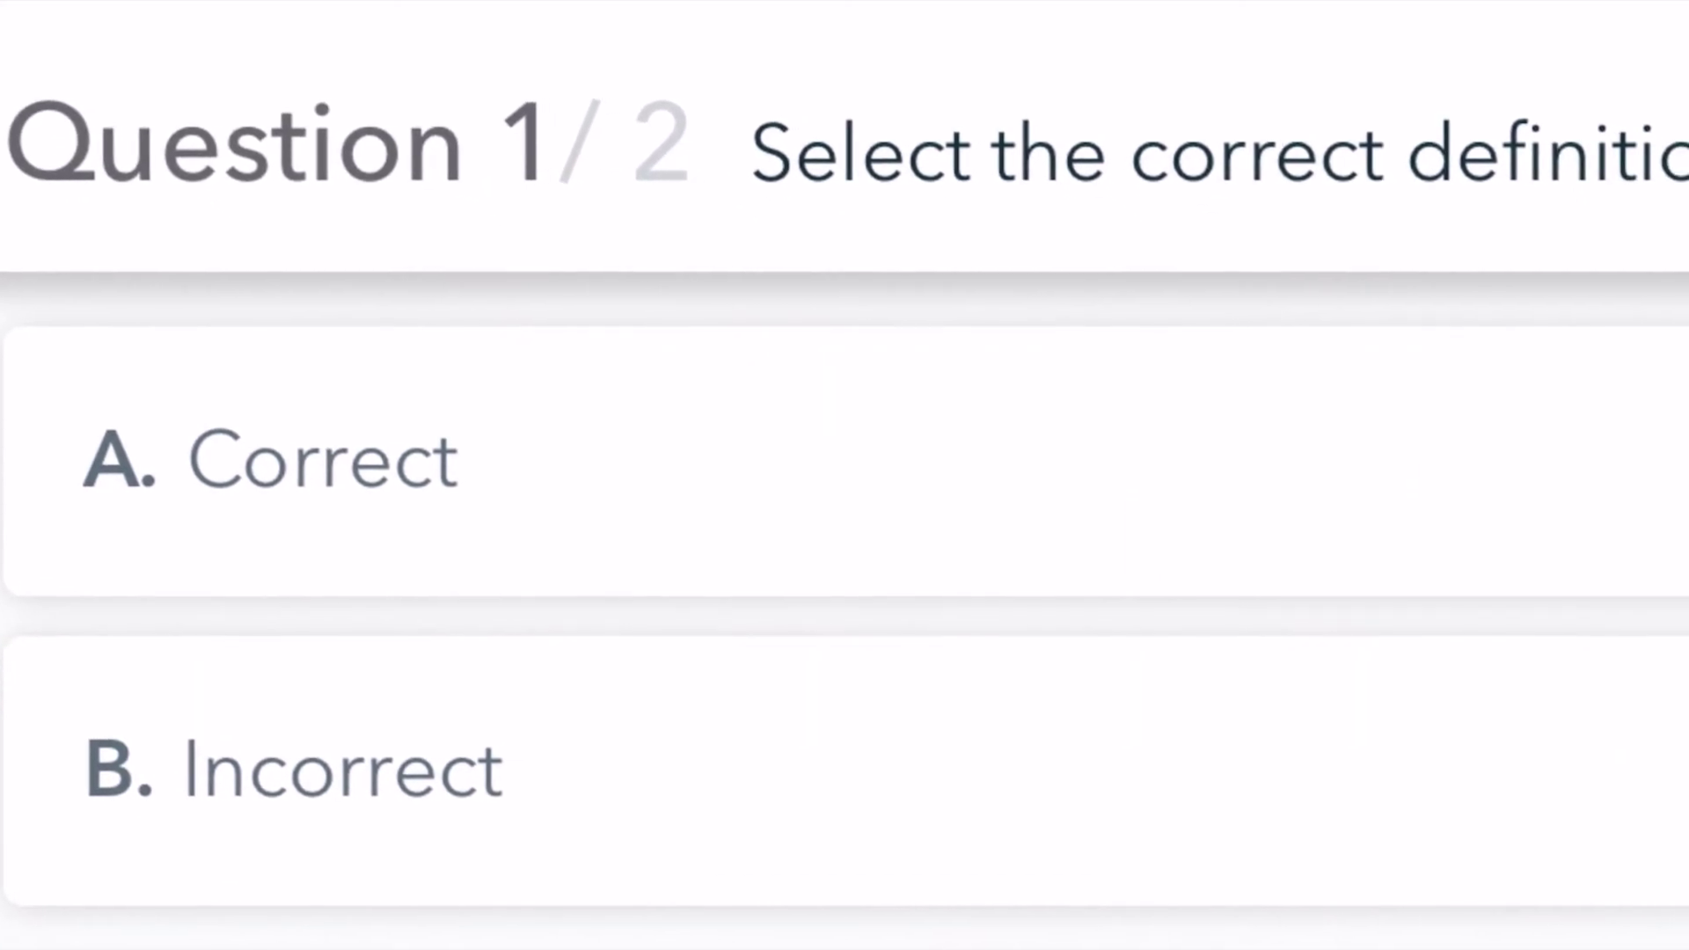
Answer the first quiz question with option A, Correct.
left_click(443, 559)
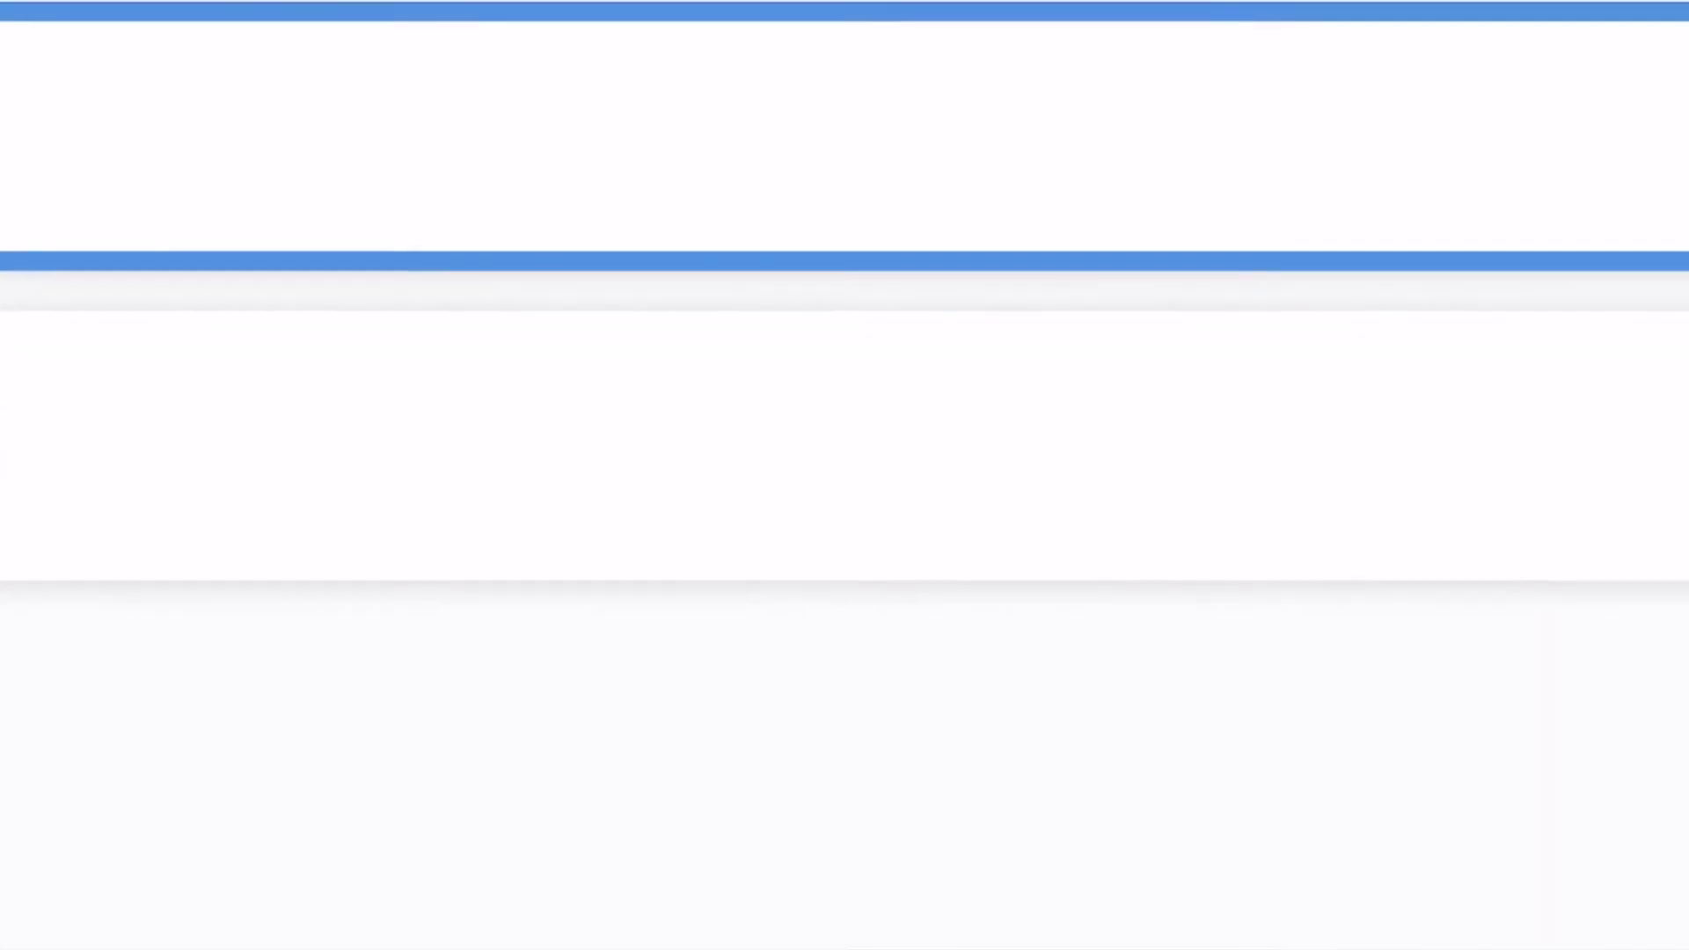
left_click(1562, 356)
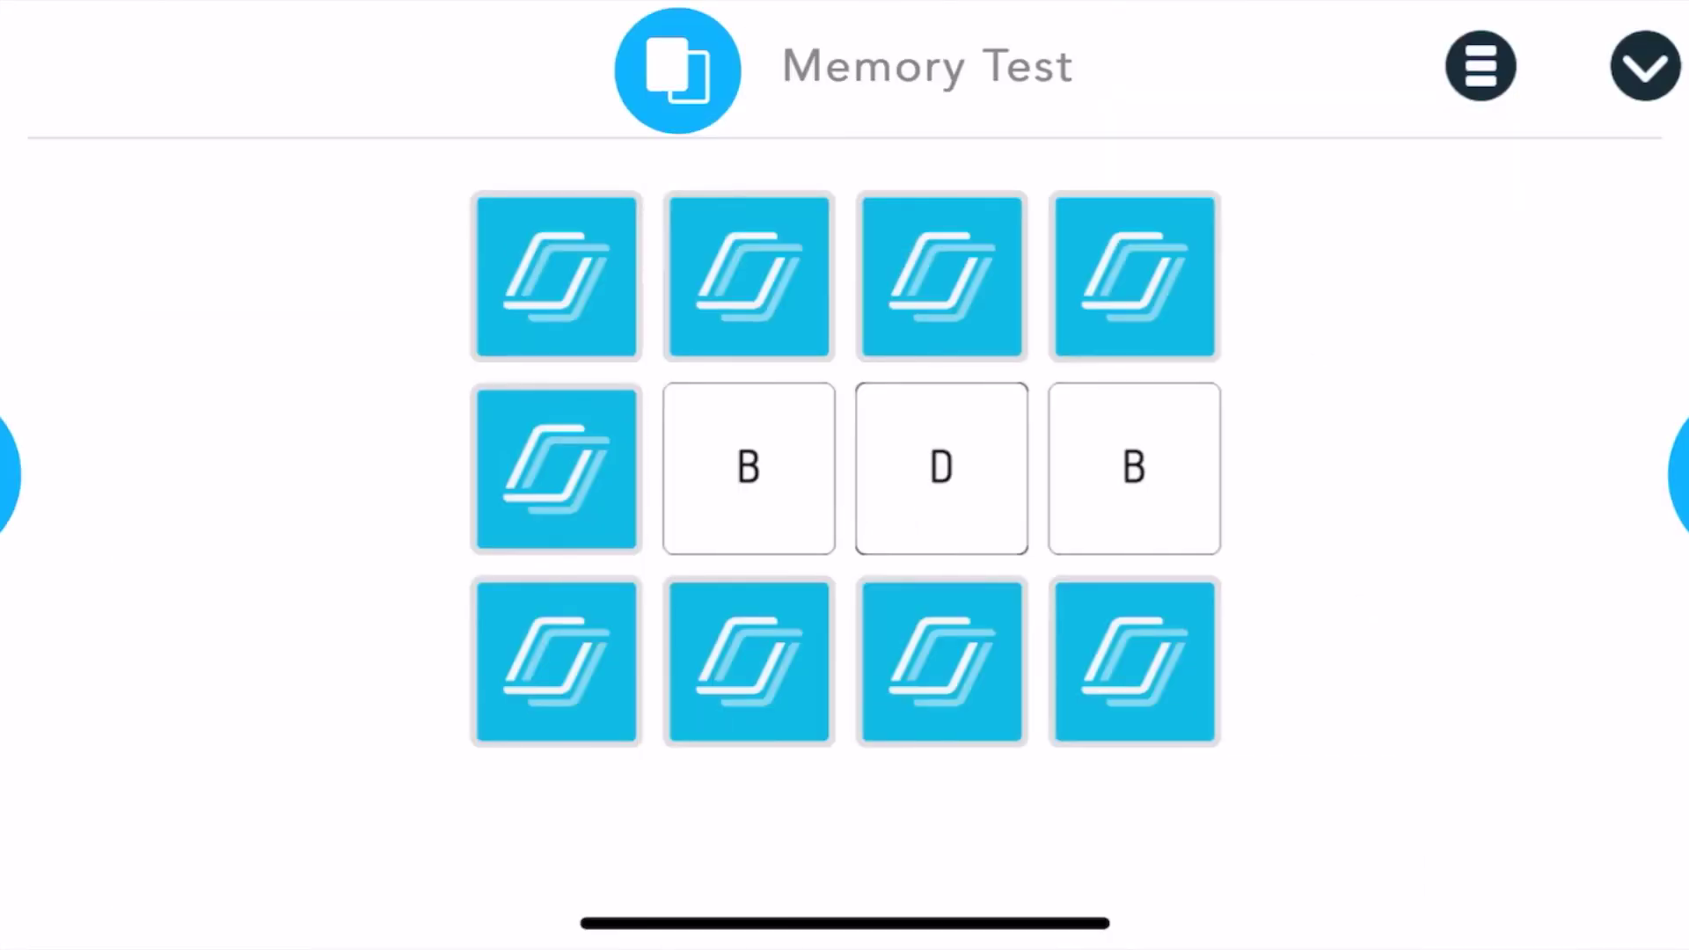
Match the remaining C, F, D, A and E card pairs in the Memory Test and close the completion message.
left_click(942, 275)
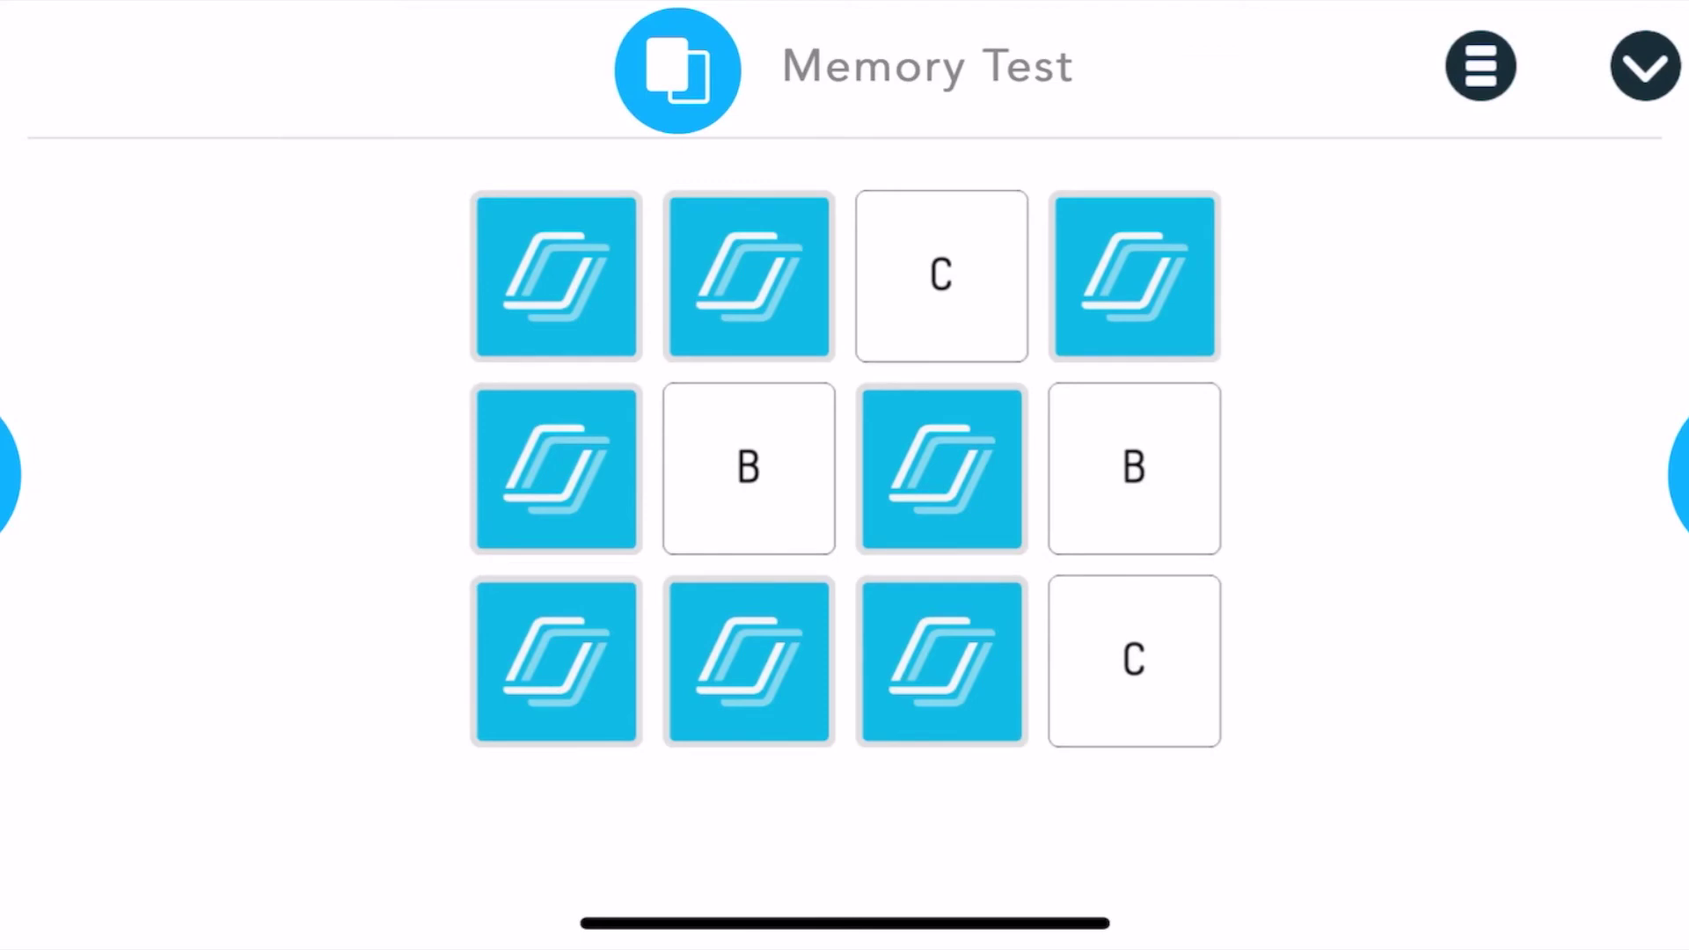
left_click(749, 275)
left_click(556, 468)
left_click(1135, 276)
left_click(556, 469)
left_click(556, 275)
left_click(749, 660)
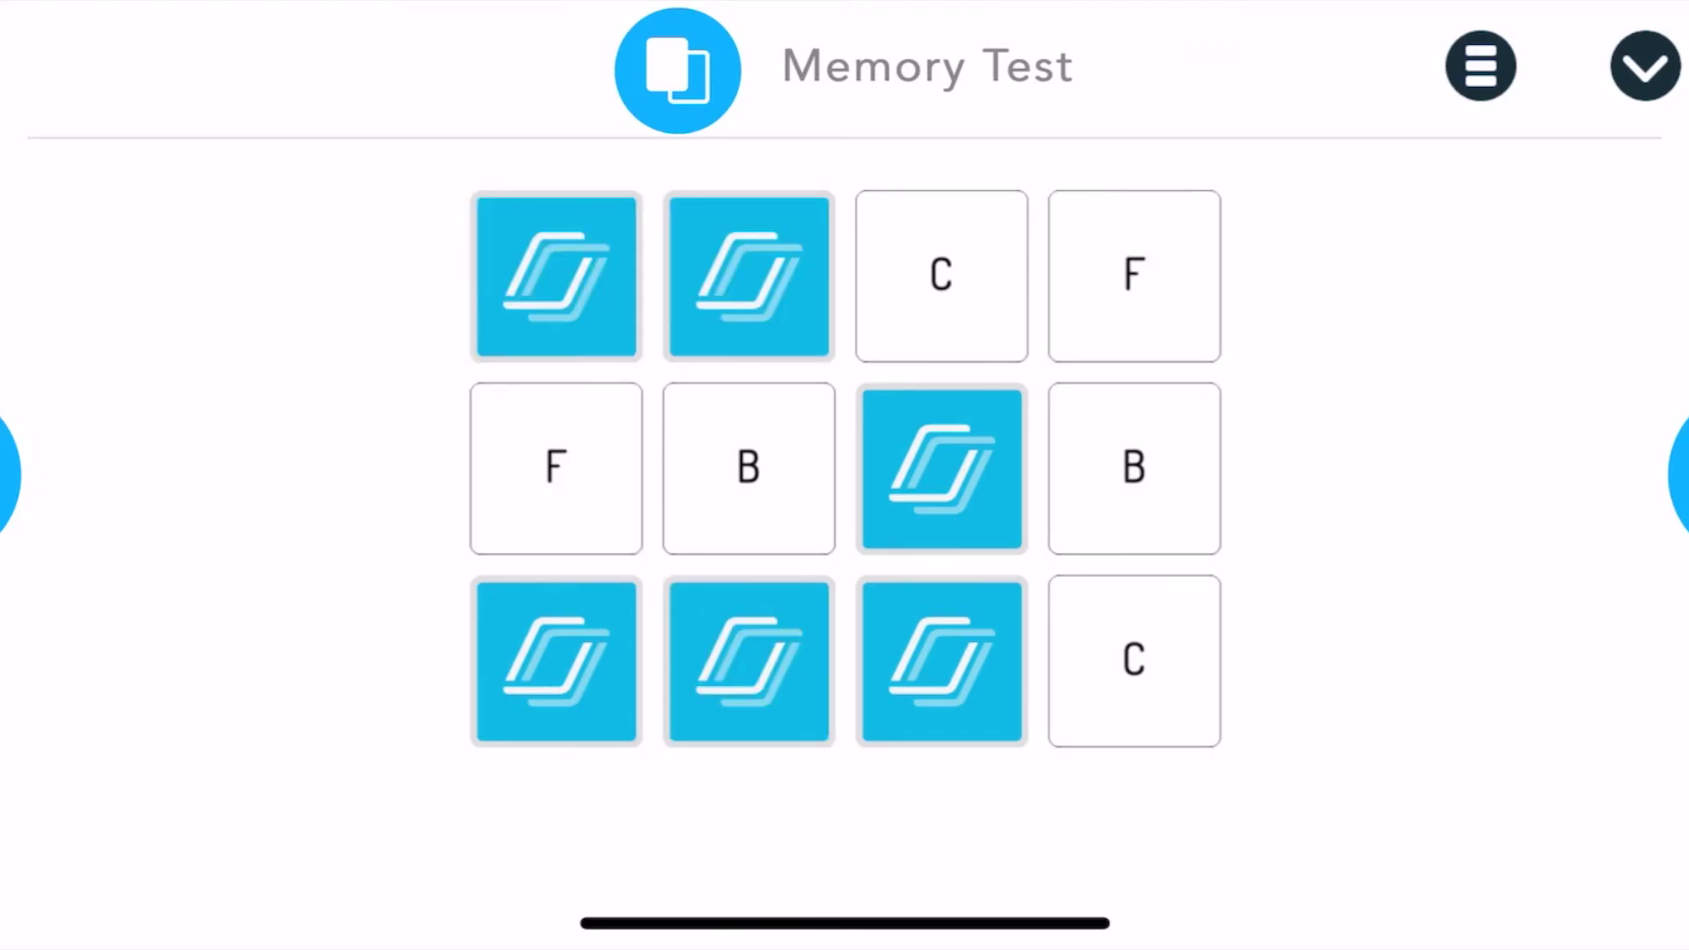
left_click(942, 468)
left_click(748, 660)
left_click(942, 660)
left_click(556, 276)
left_click(749, 275)
left_click(556, 660)
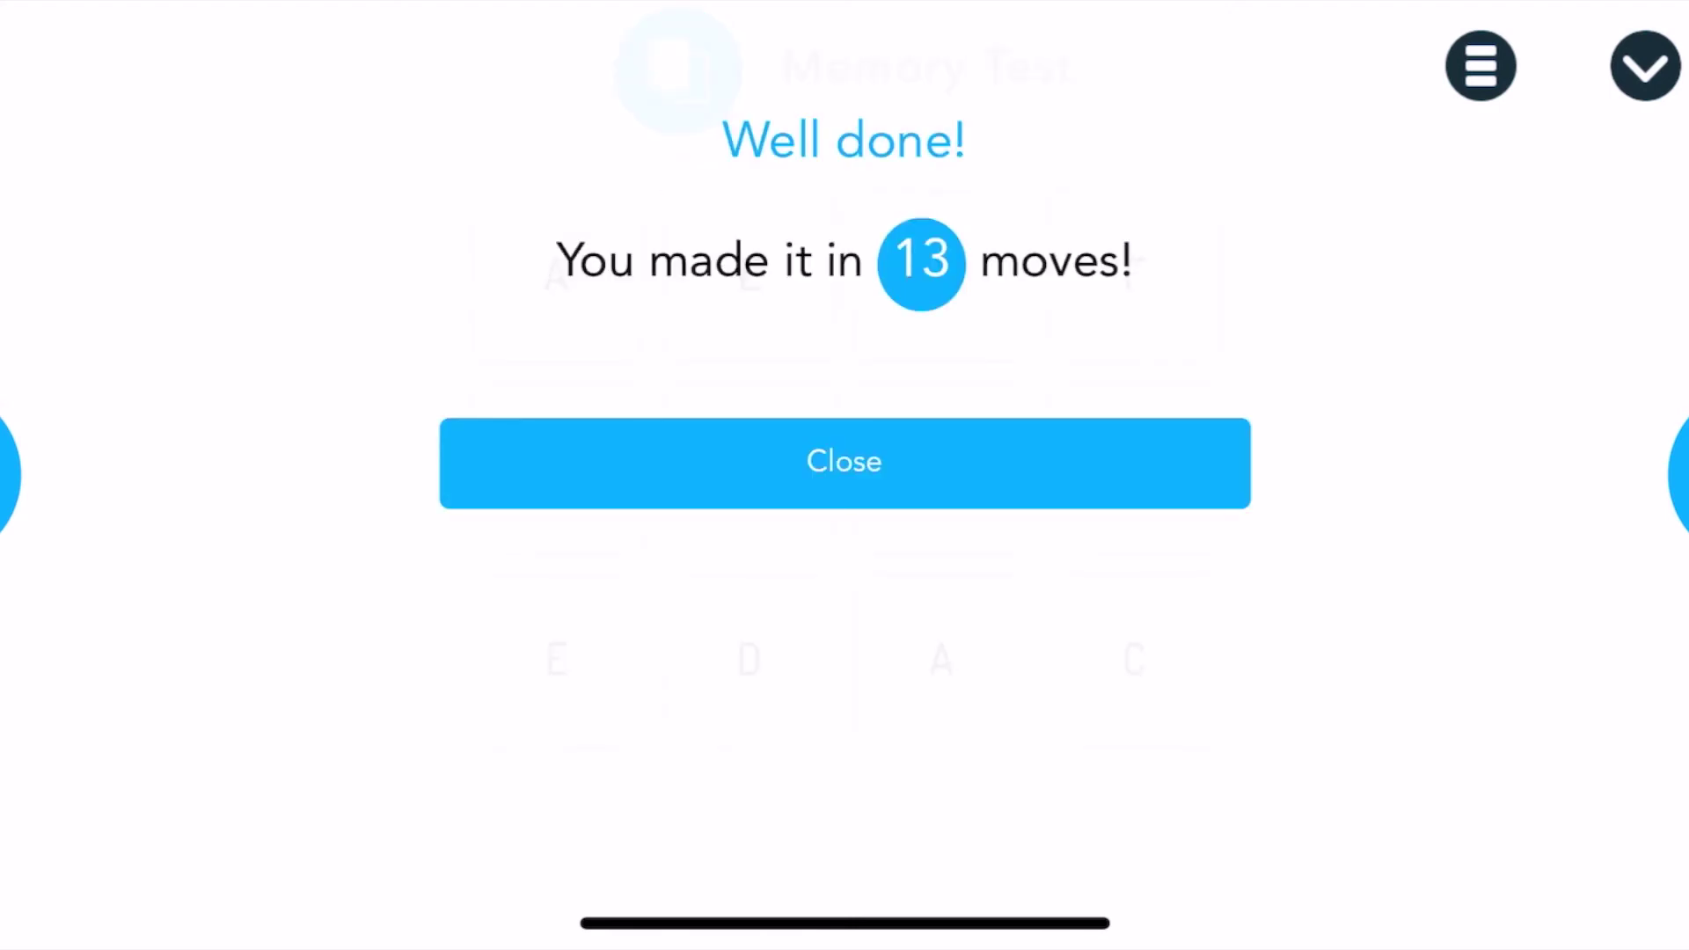
left_click(844, 463)
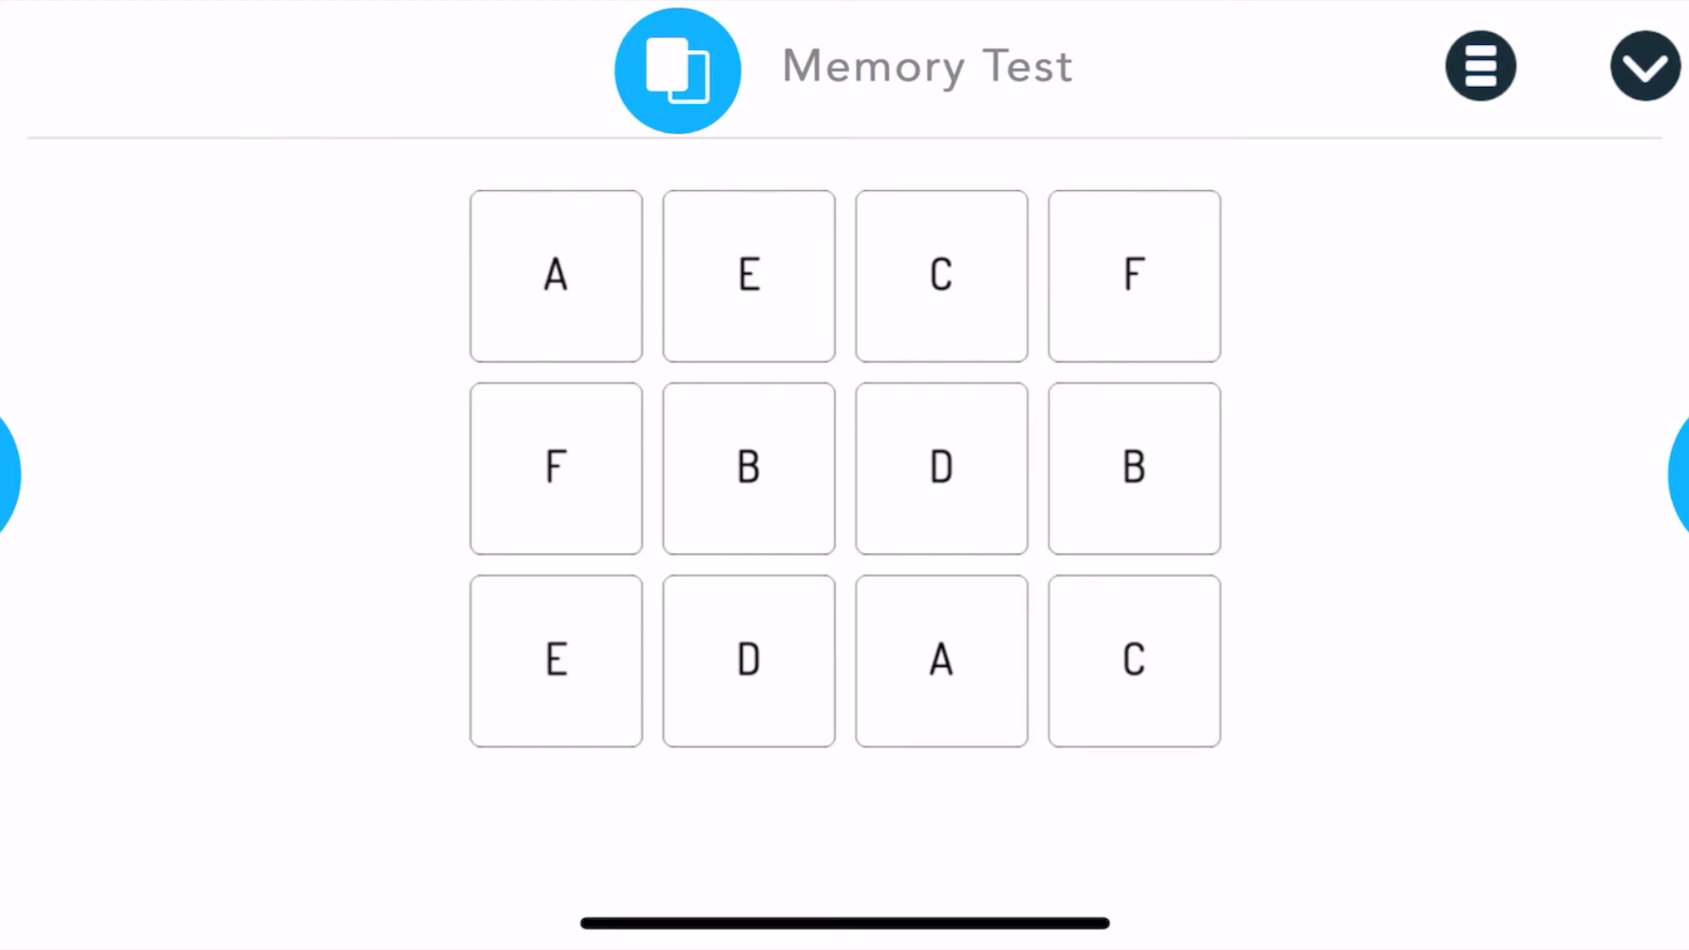
Advance to the end of the student-paced lesson and go back to the Quiz slide.
left_click(1679, 475)
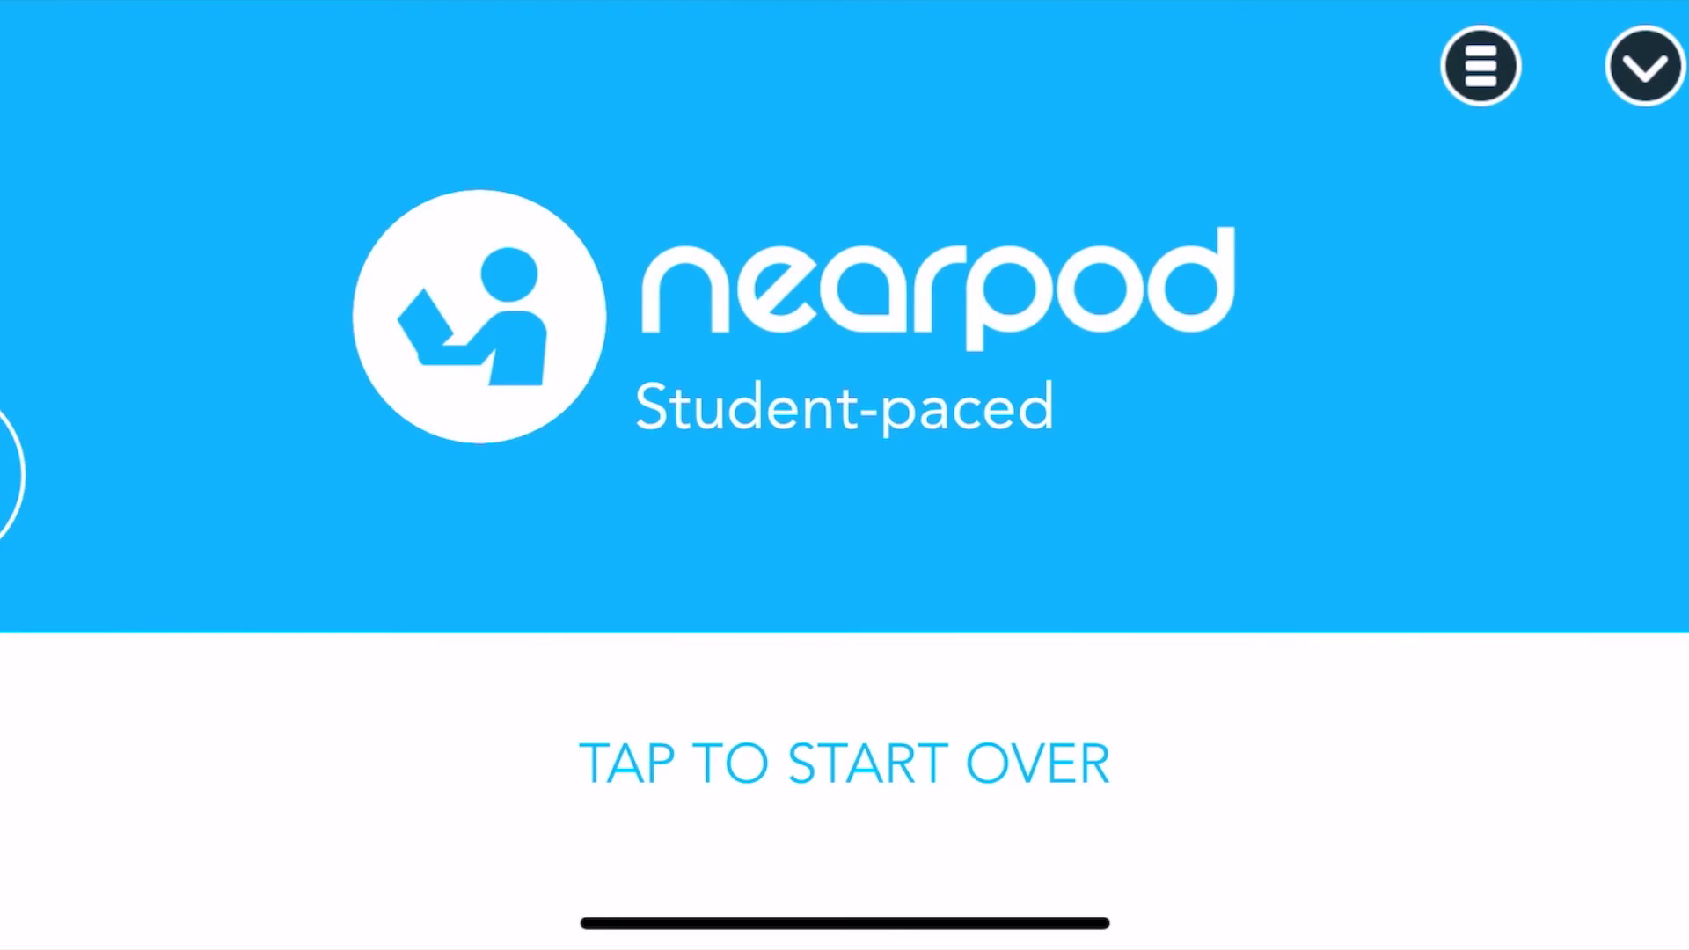
left_click(11, 475)
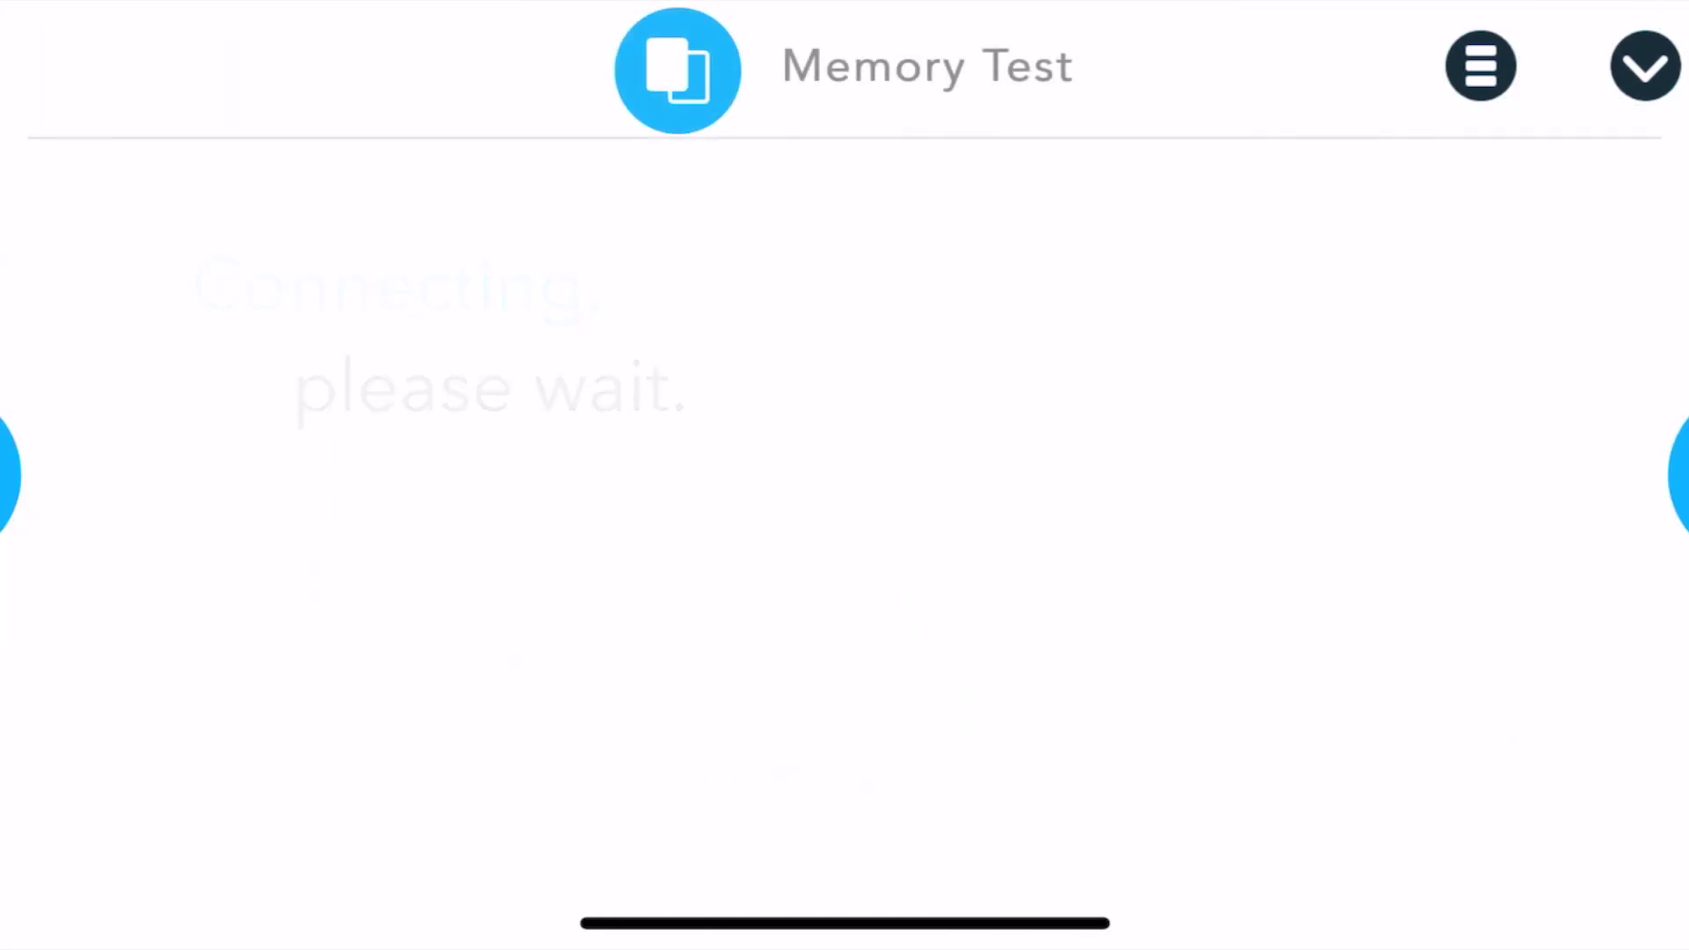
left_click(11, 476)
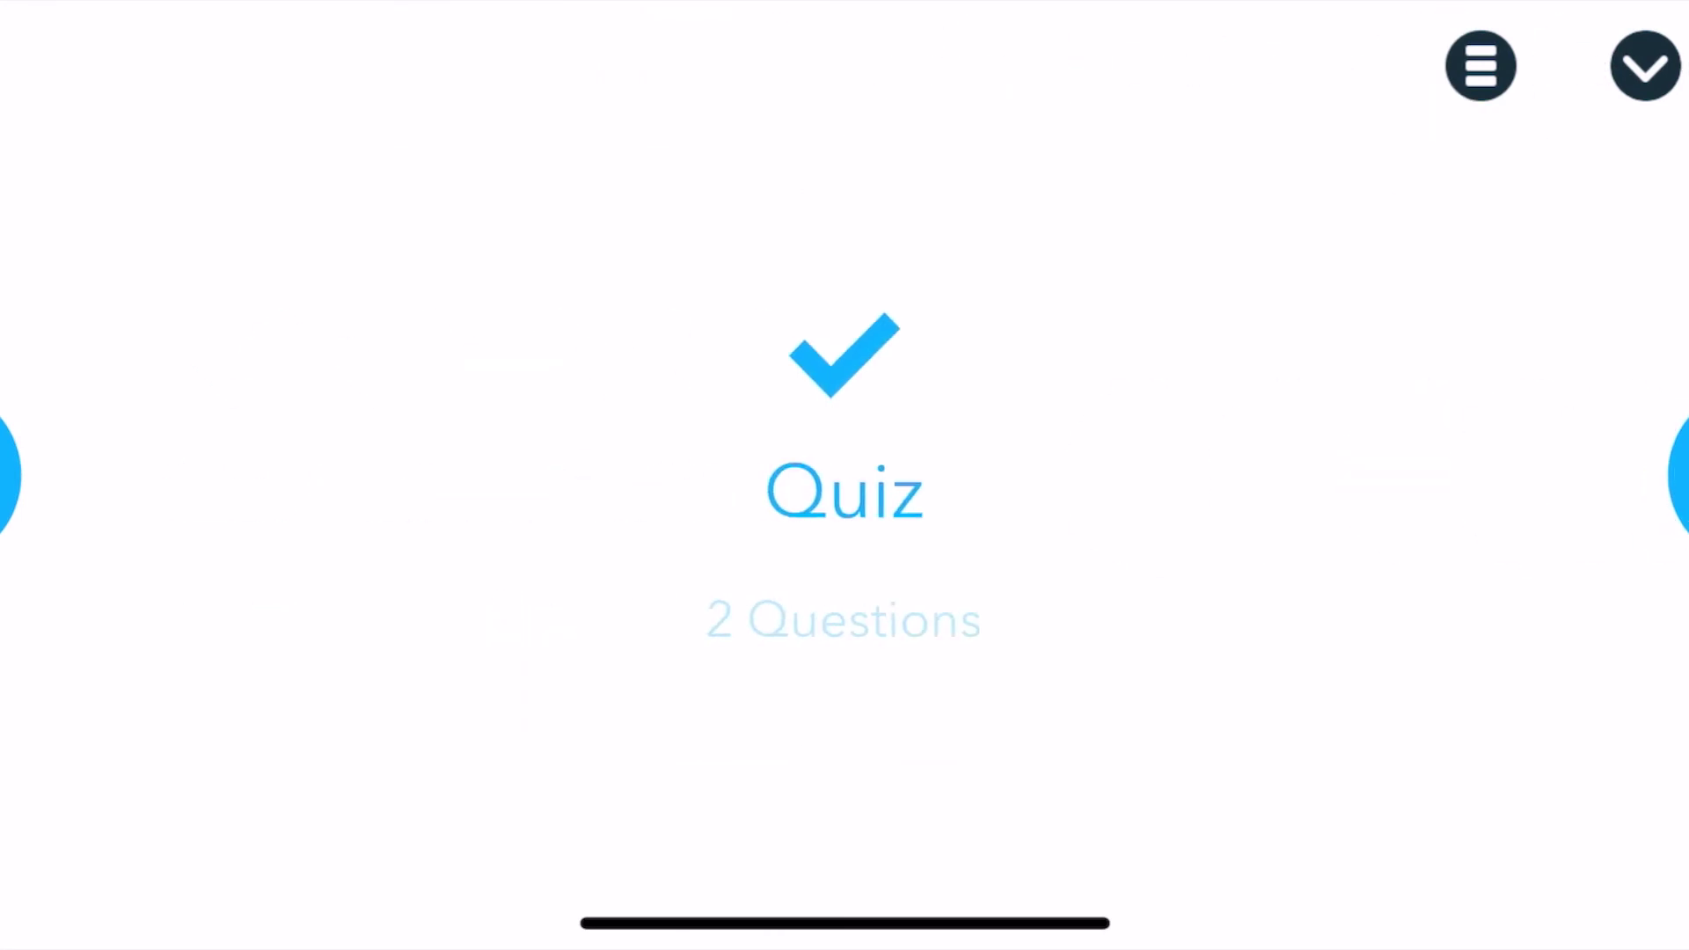